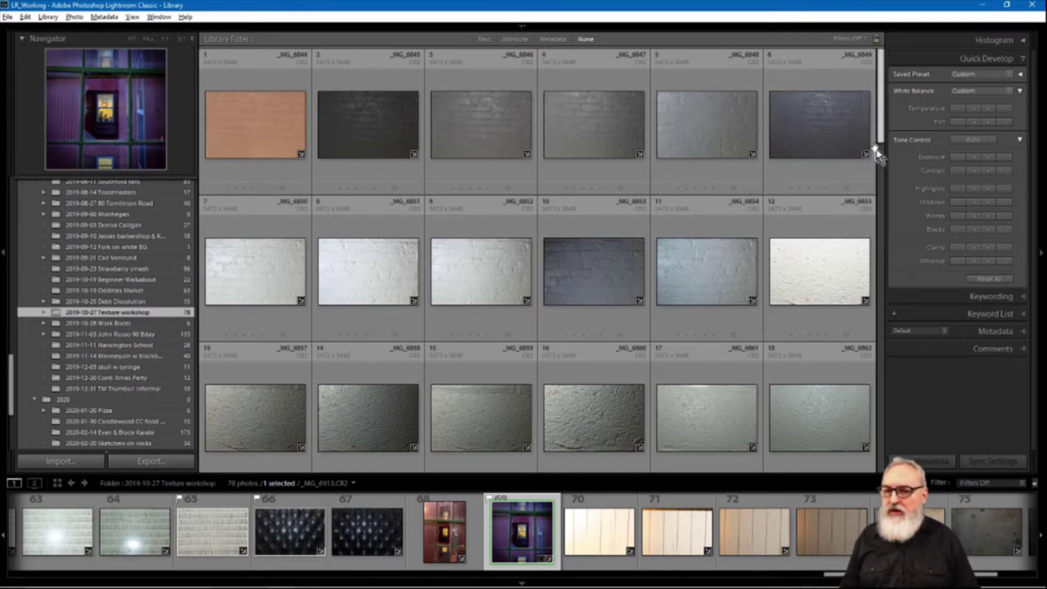
Open the 2019-10-27 Texture workshop folder and look over its first photos in the grid.
mouse_move(879, 140)
left_mouse_down()
mouse_move(915, 457)
mouse_move(877, 123)
left_mouse_up()
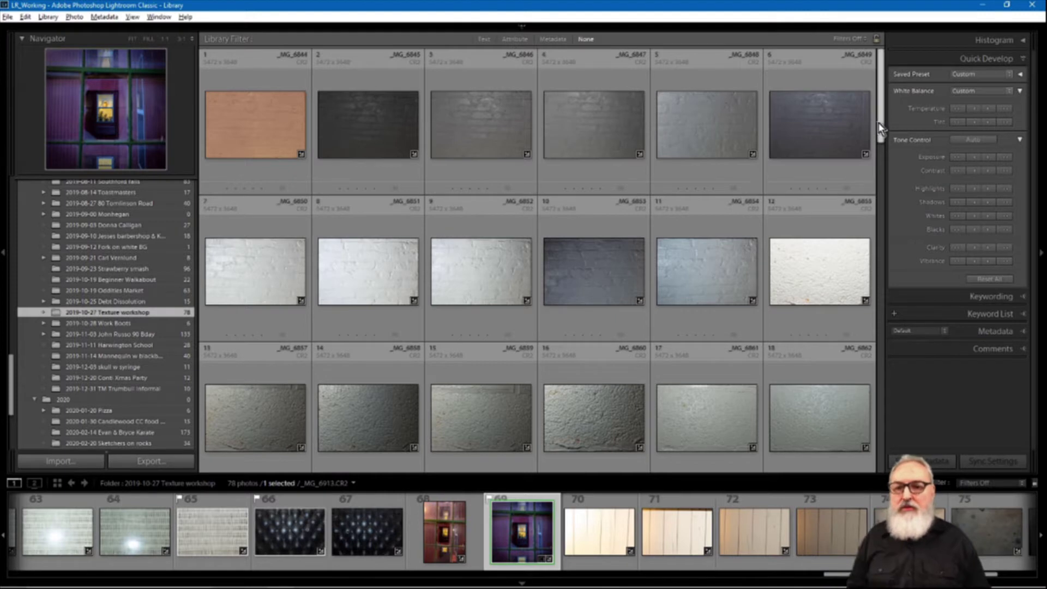
scroll(884, 131, "down", 1)
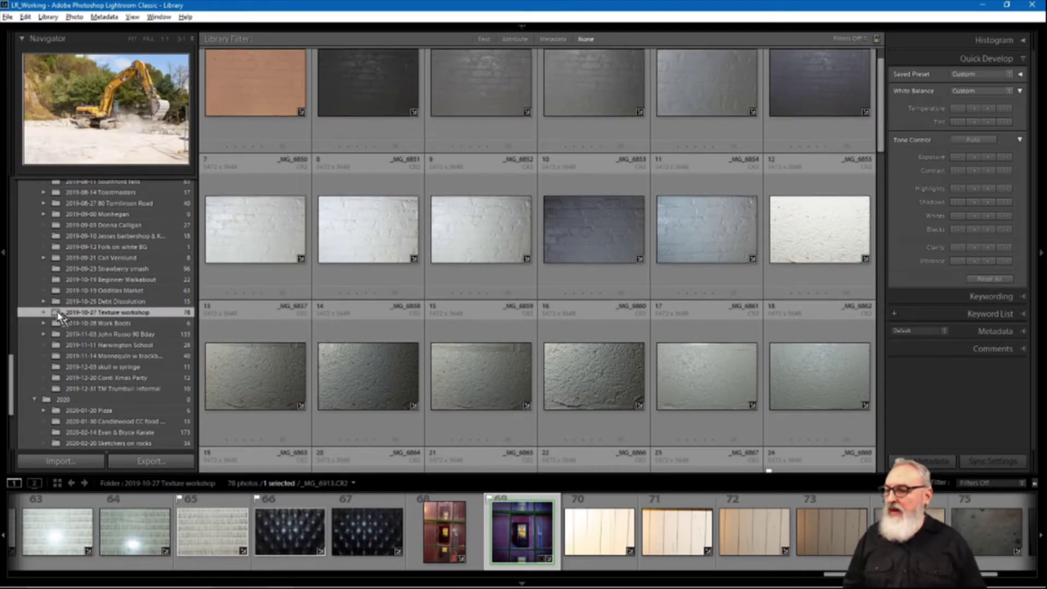
left_click(133, 322)
left_click(133, 313)
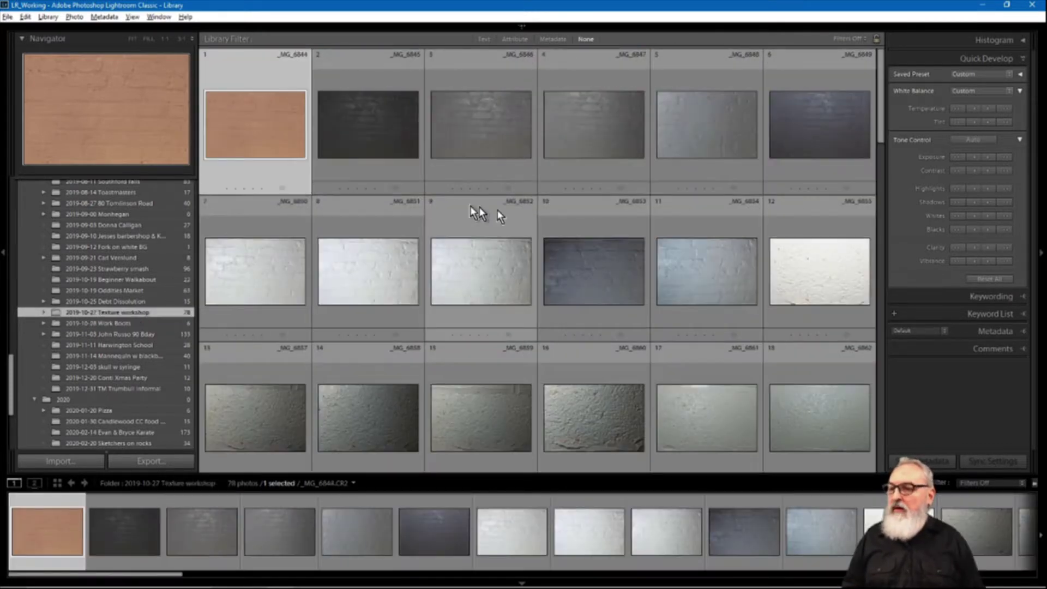
scroll(880, 145, "down", 2)
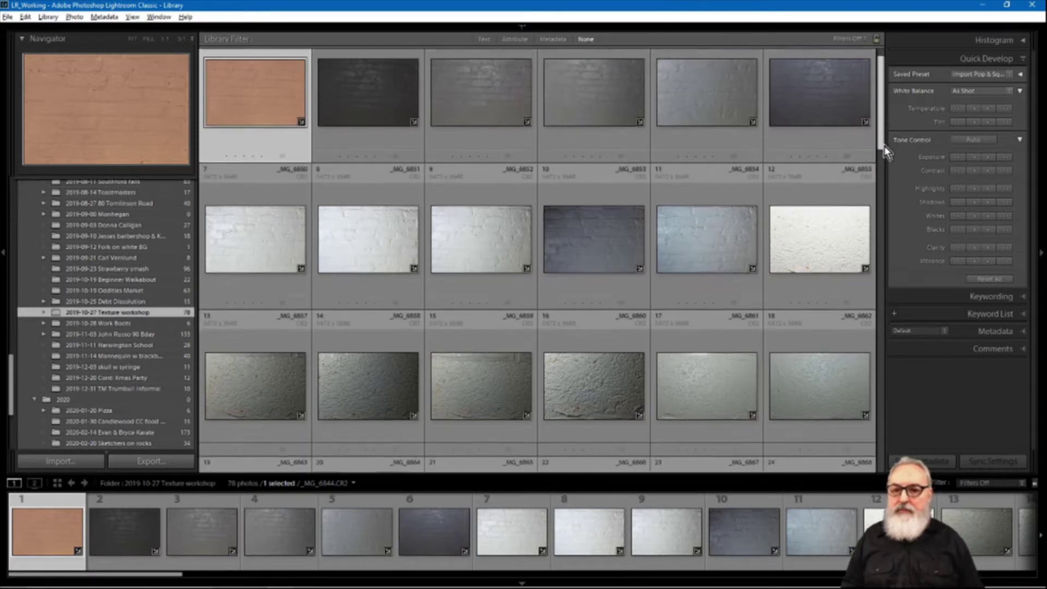
left_click_drag(886, 155, 884, 141)
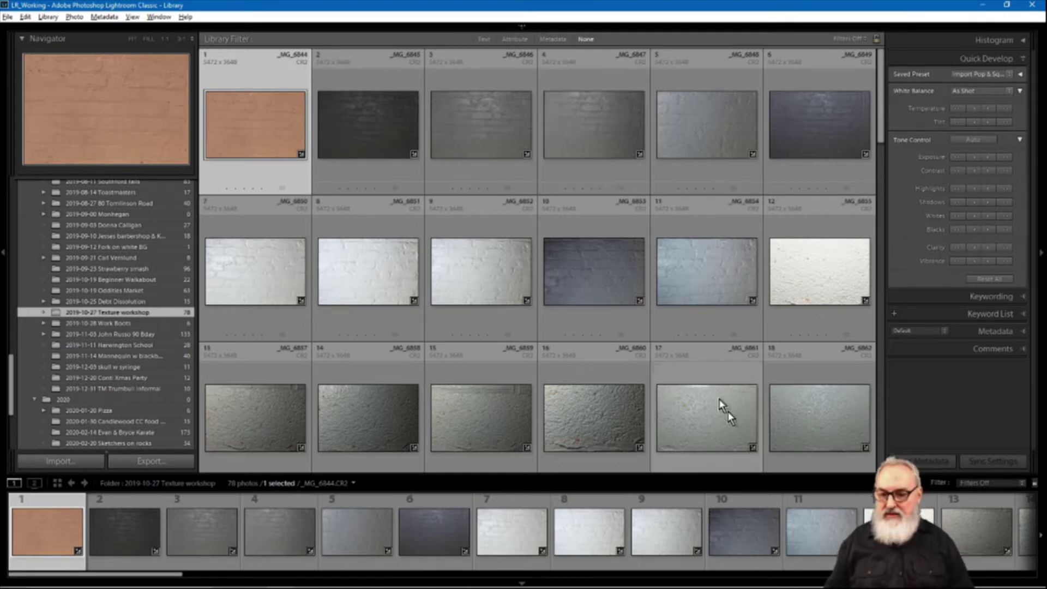
Show the grid's toolbar and add the Flagging and Rating controls to it.
key("t")
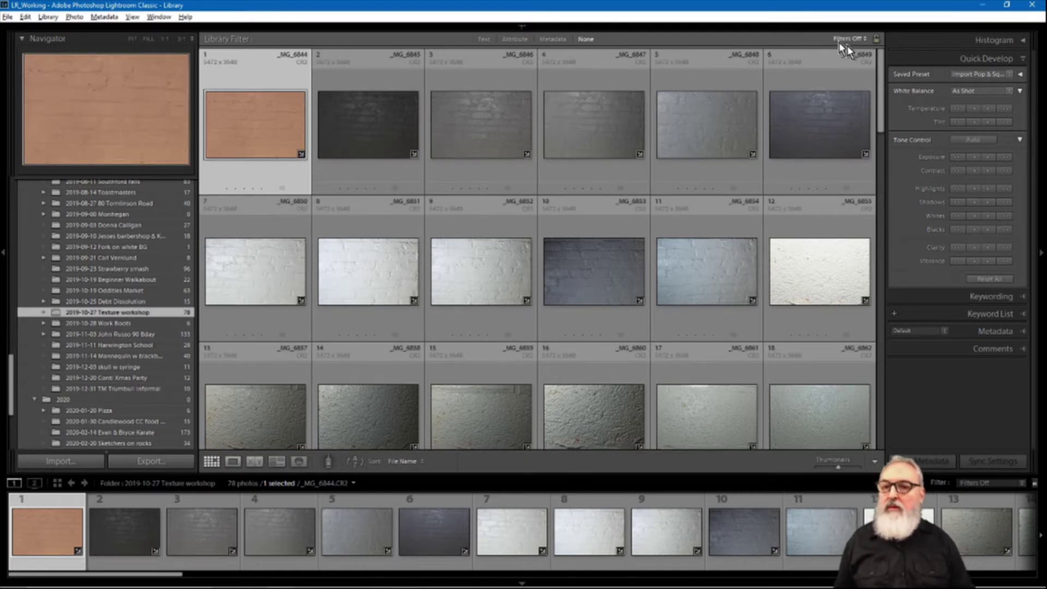
left_click(875, 461)
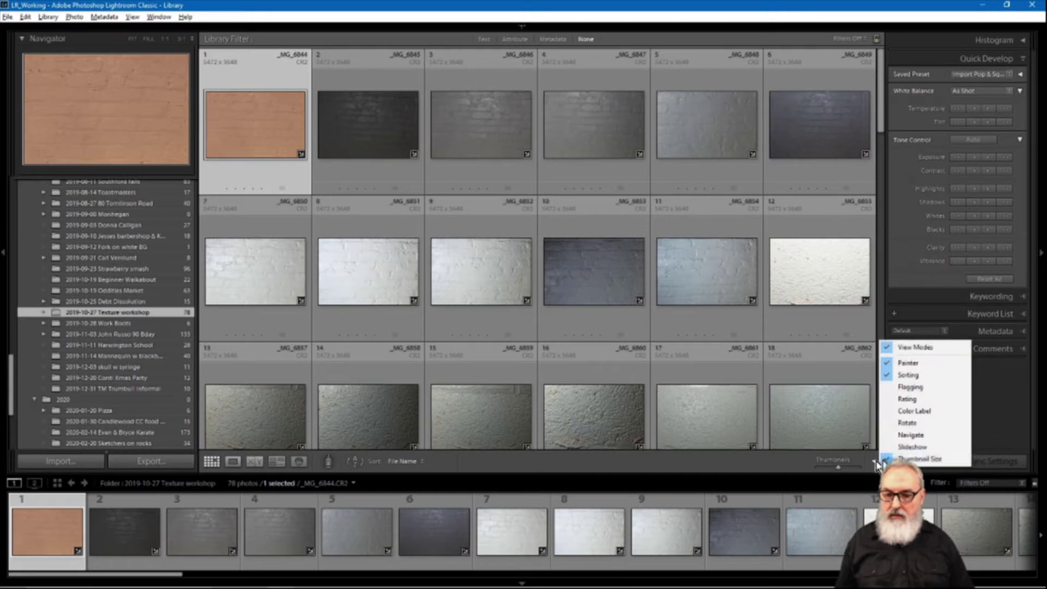
left_click(910, 388)
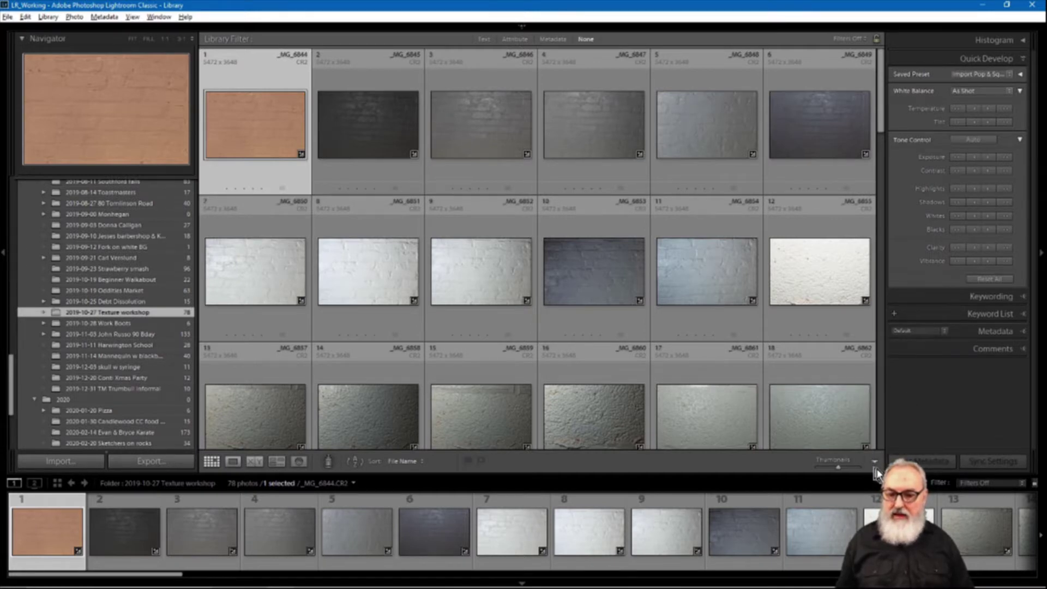
left_click(874, 461)
left_click(910, 403)
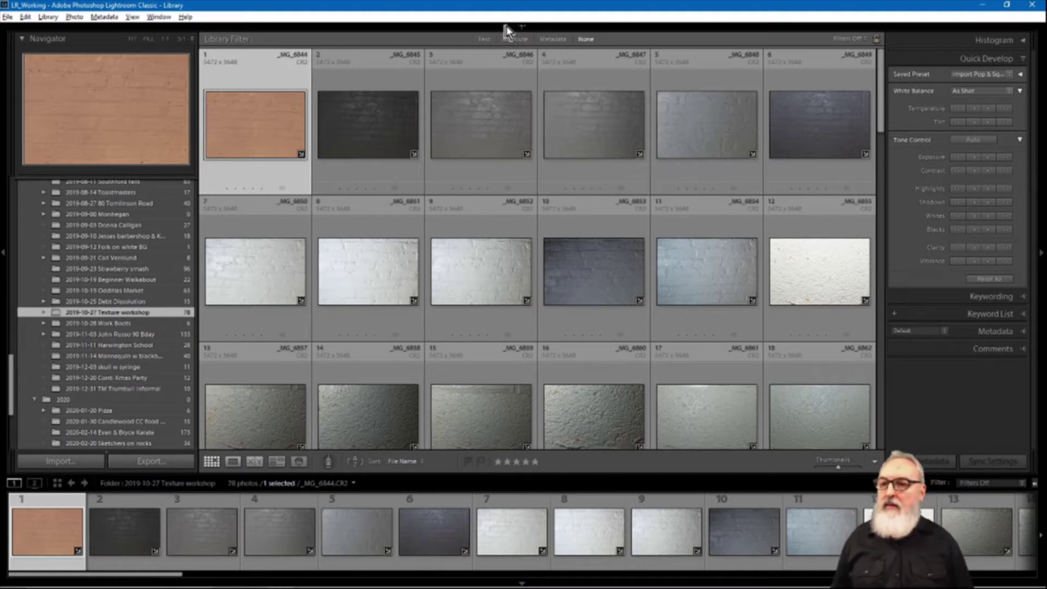
Reveal the module picker, and hide and show the grid's toolbar again.
left_click(522, 29)
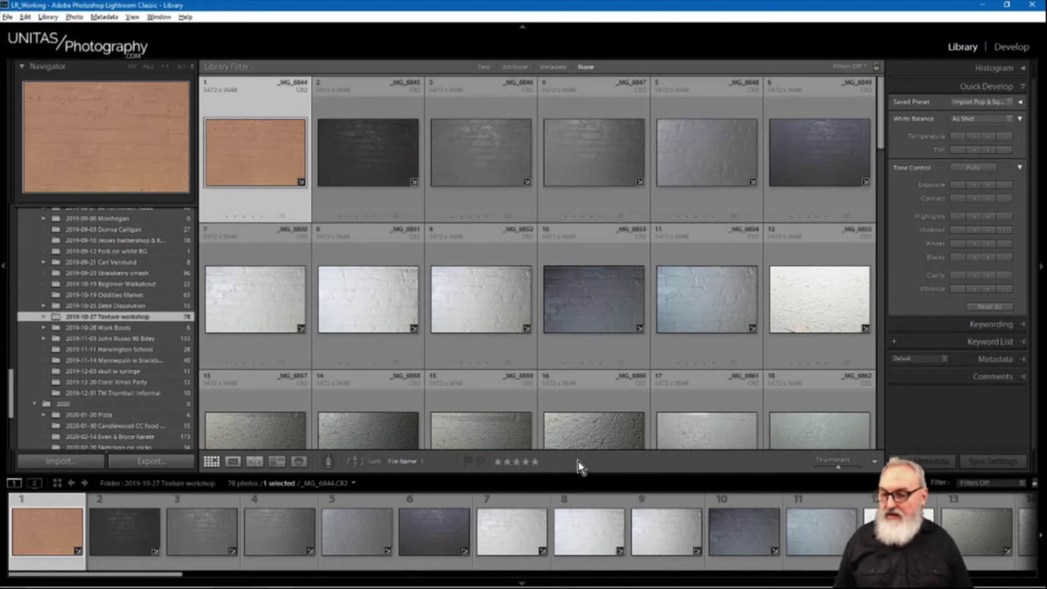
key("t")
key("t")
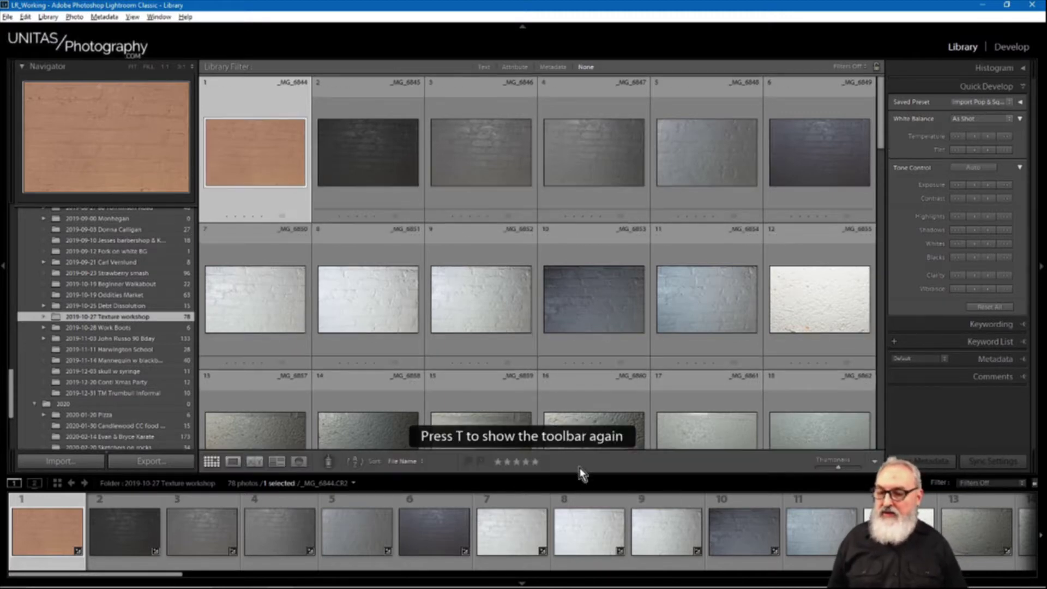
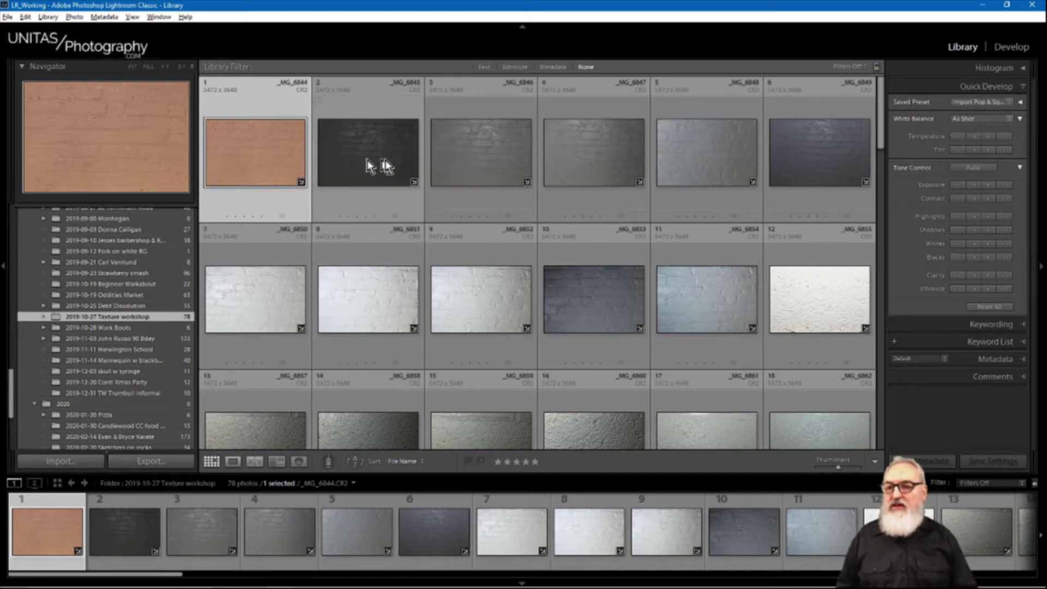
scroll(883, 136, "down", 1)
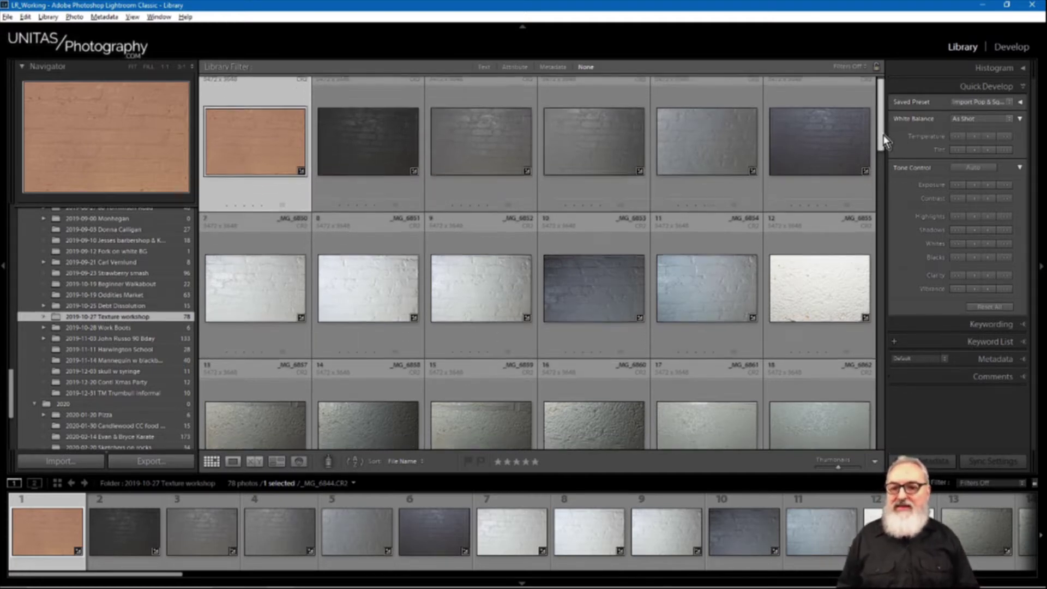
scroll(886, 136, "up", 1)
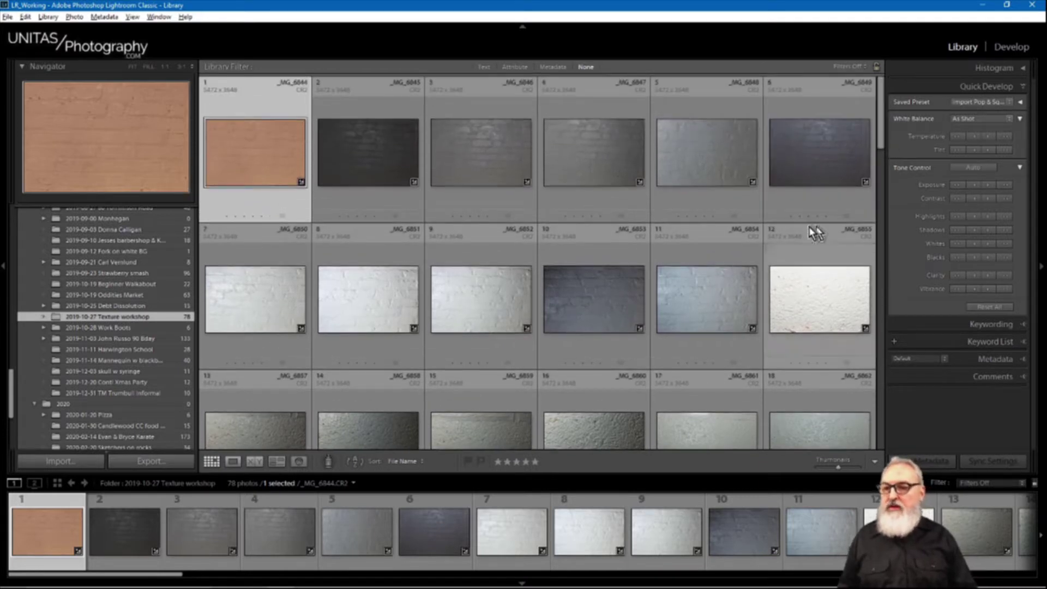
left_click(729, 304, "shift")
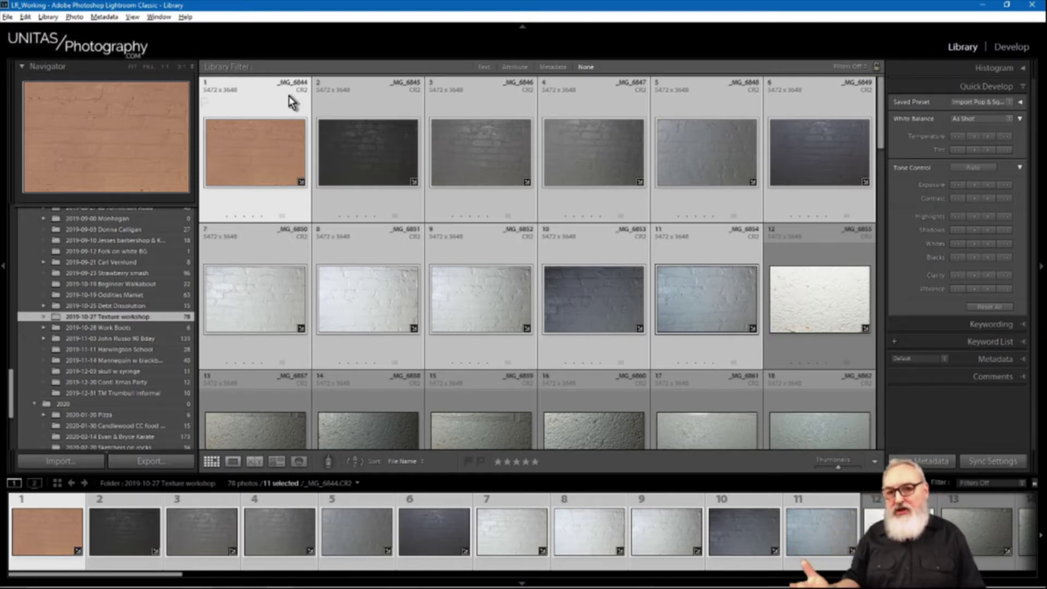
left_click(286, 198)
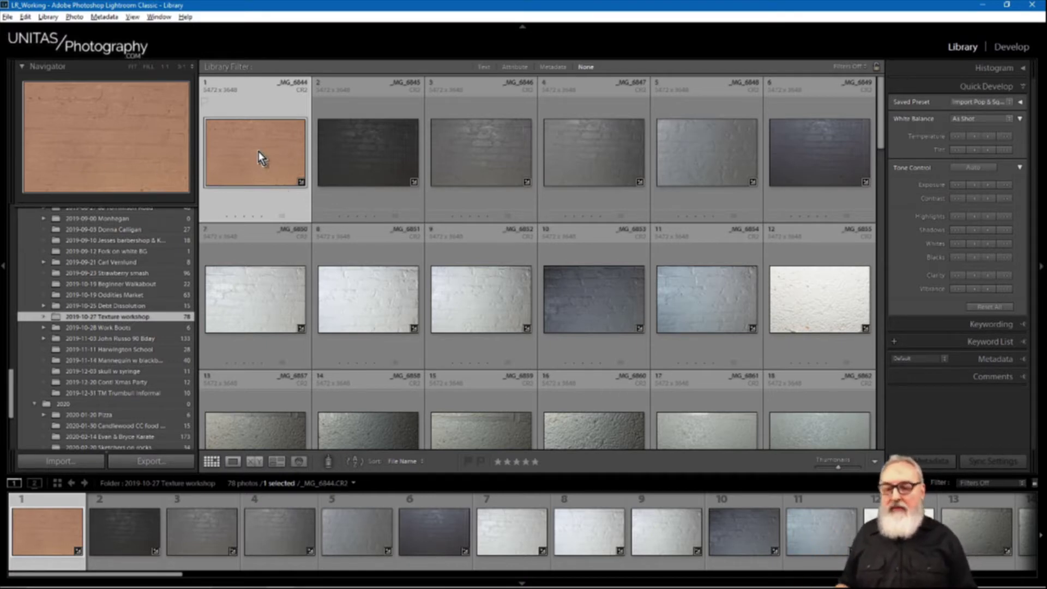
Select brick wall photos _MG_6844 to _MG_6854, reduce the selection to _MG_6854 and flag it as a pick.
left_click(737, 308, "shift")
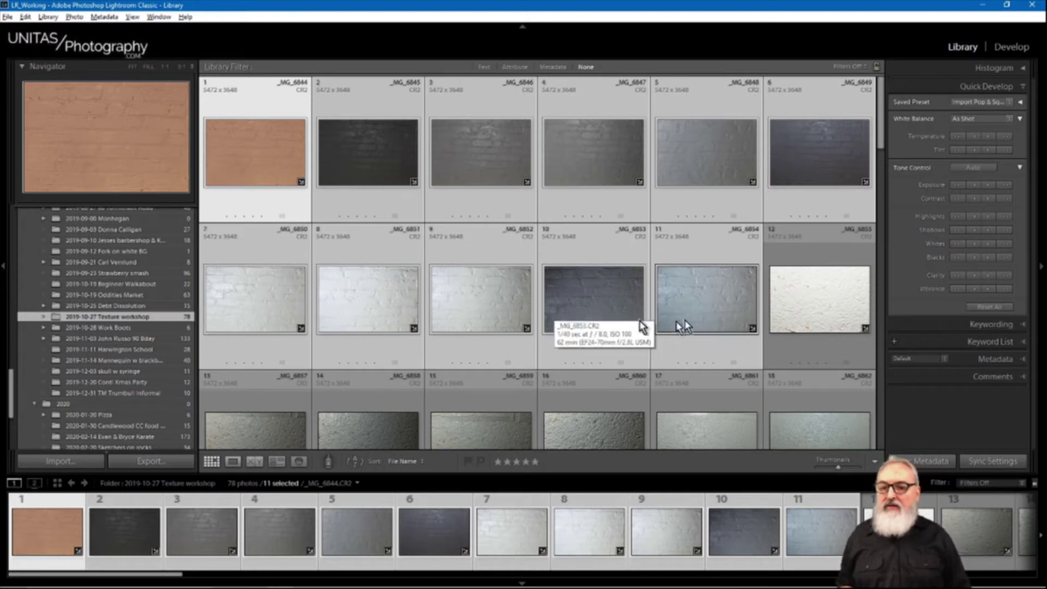
left_click(710, 304)
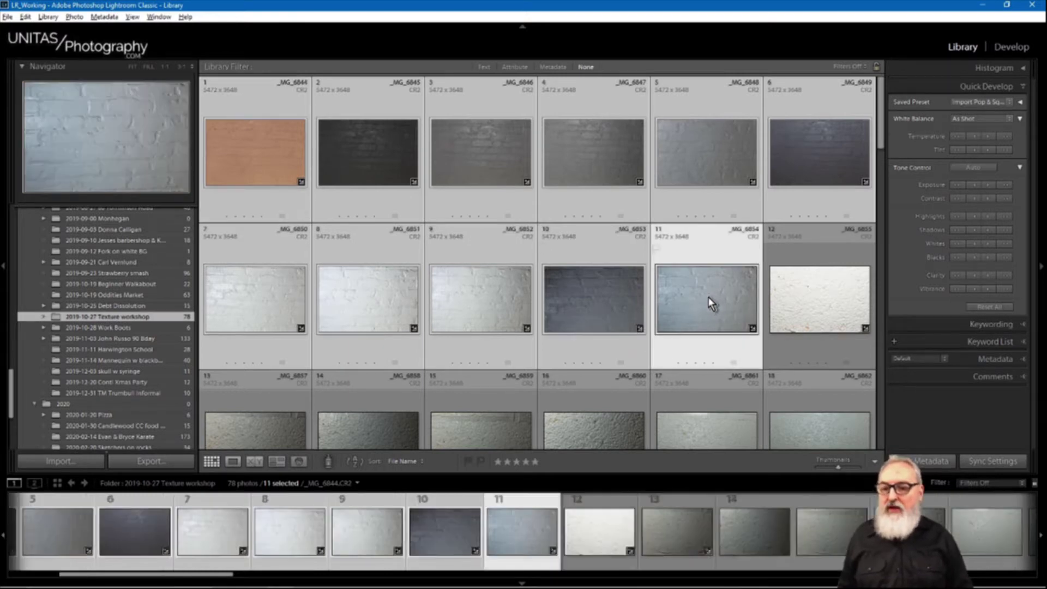
left_click(698, 347)
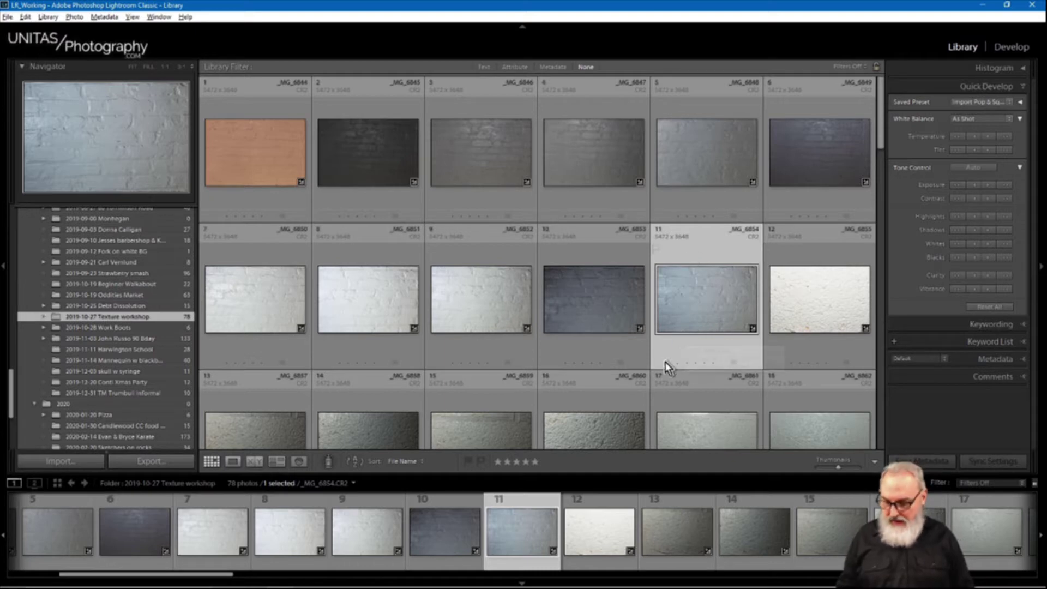
key("p")
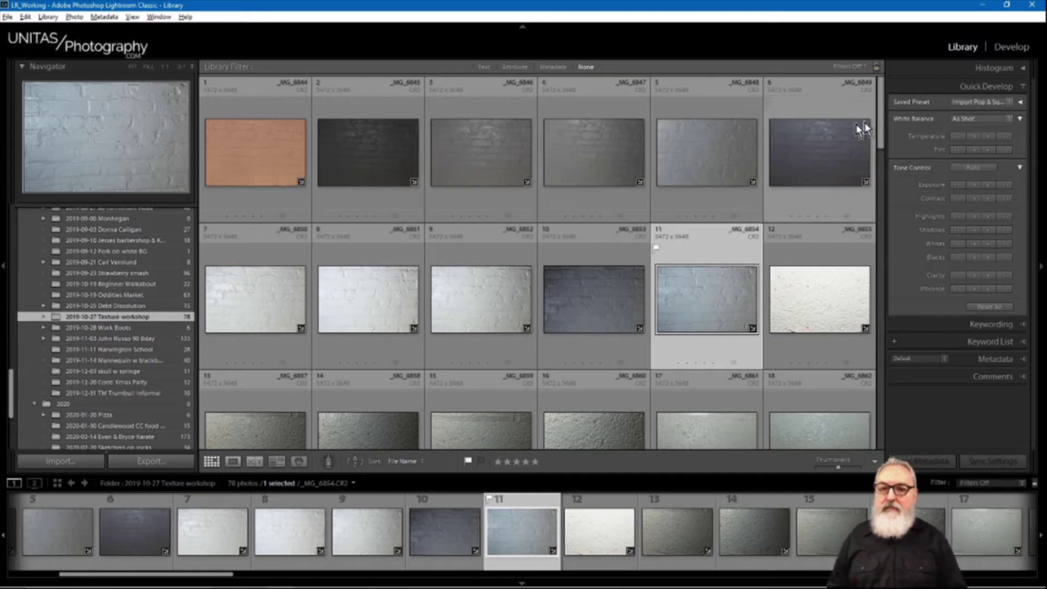
Select the rough plaster wall photos from _MG_6855 to _MG_6863 as one group.
left_click_drag(883, 126, 882, 151)
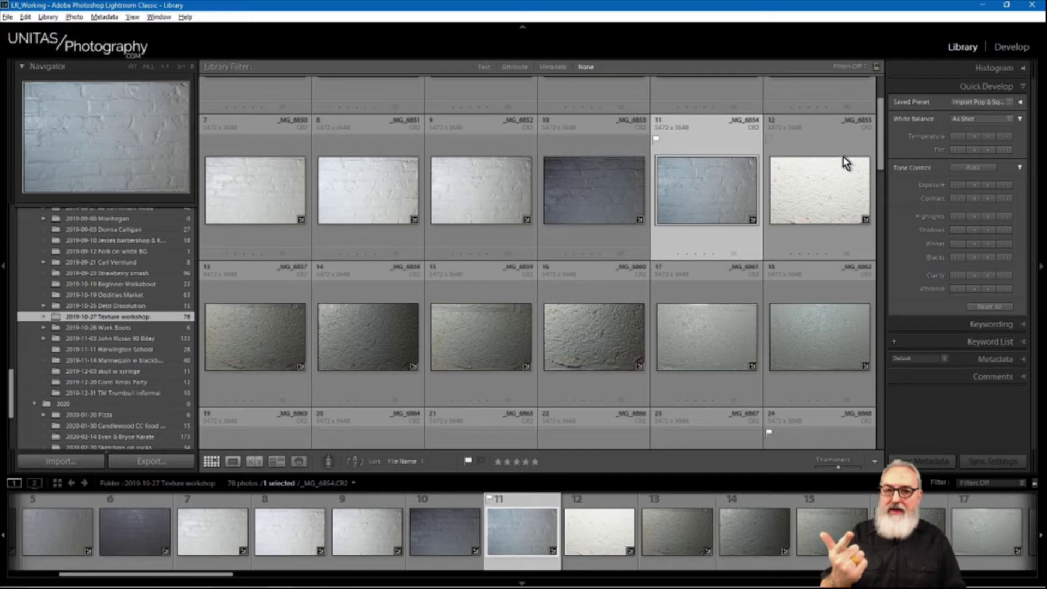
left_click_drag(881, 159, 882, 162)
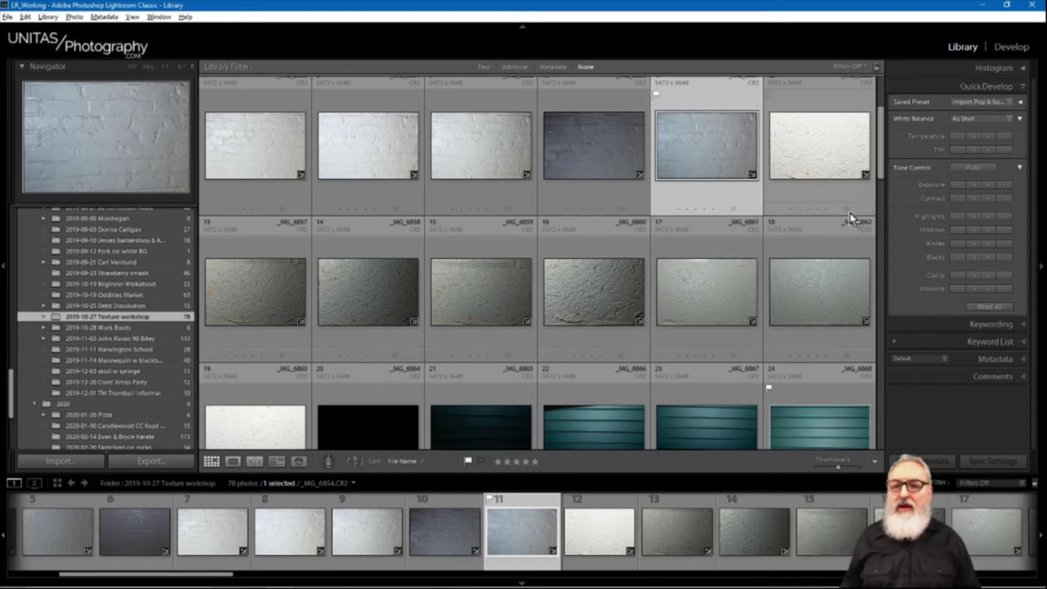
scroll(881, 168, "down", 1)
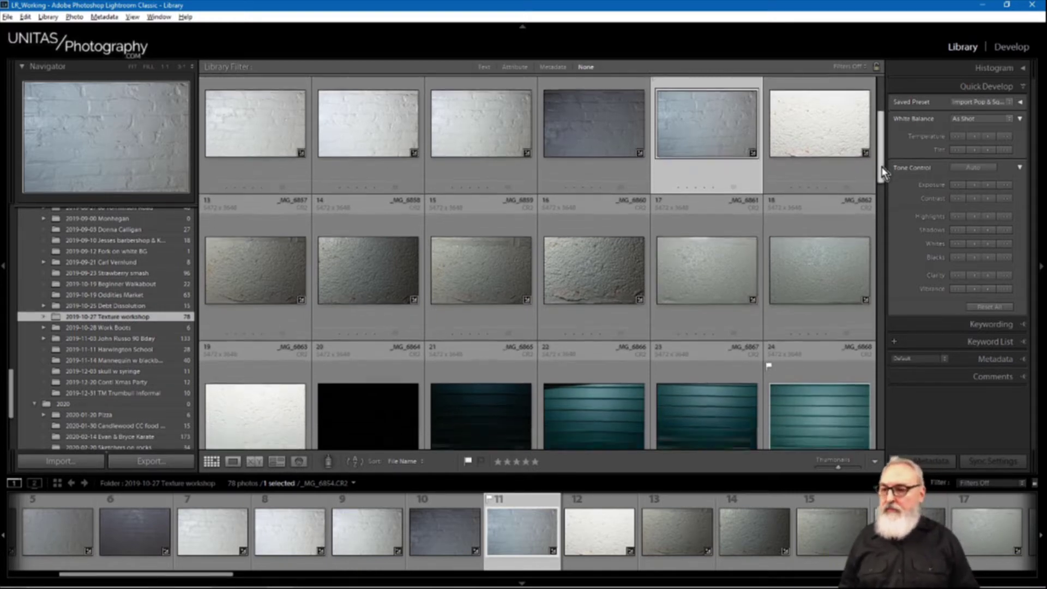
left_click(790, 125)
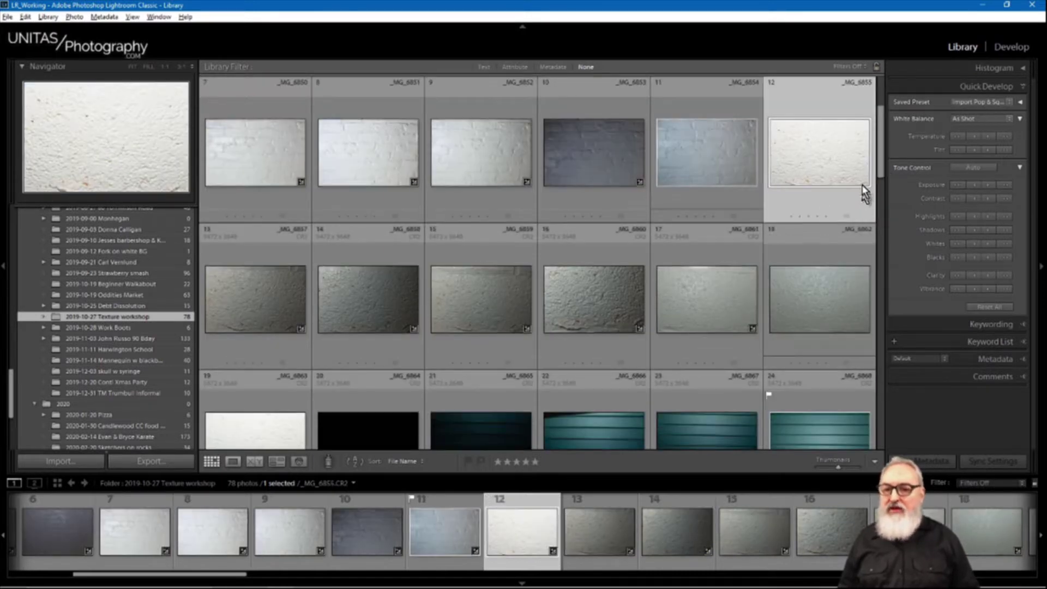
scroll(874, 185, "down", 1)
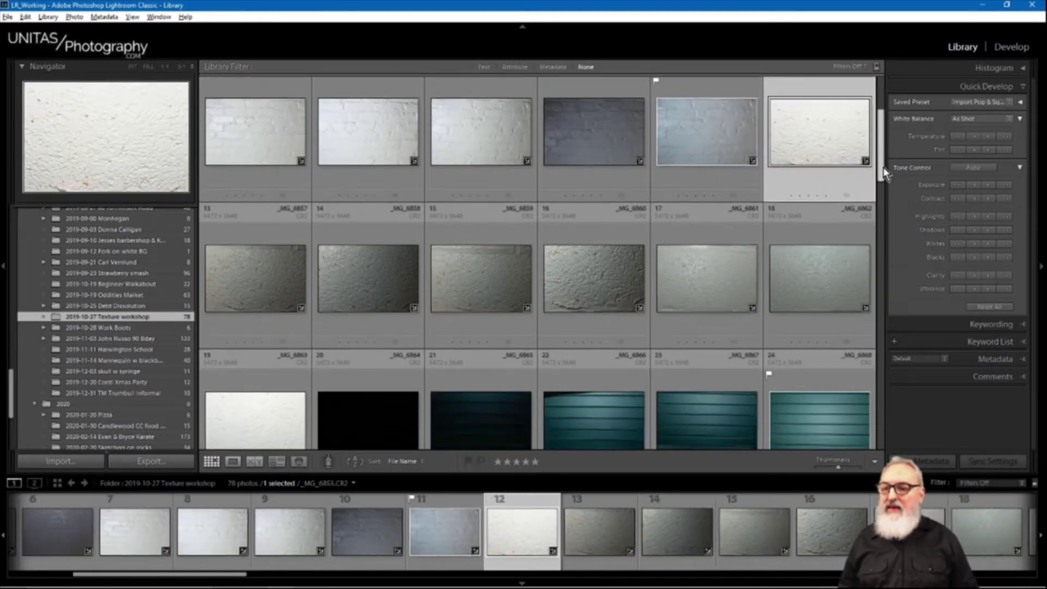
left_click(812, 299, "shift")
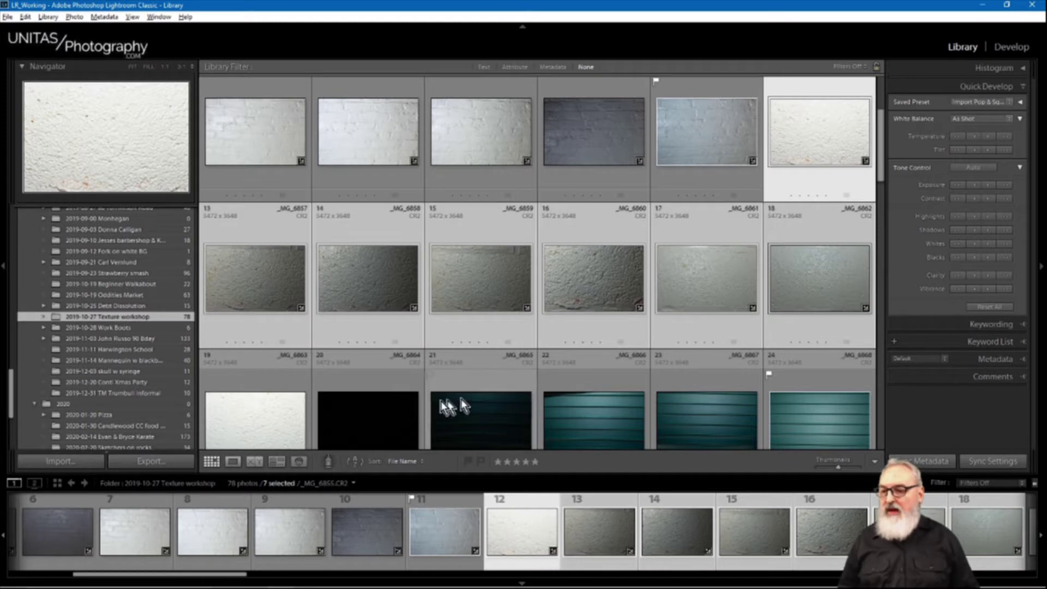
left_click(279, 430, "ctrl")
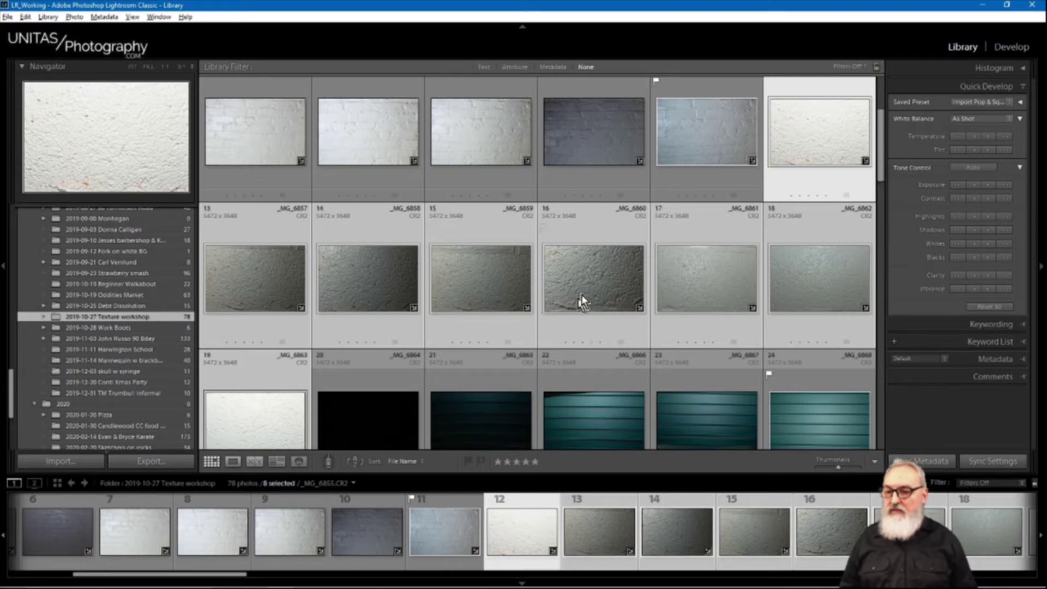
Reduce the selected plaster wall group to _MG_6860 and flag that photo as a pick.
mouse_move(568, 308)
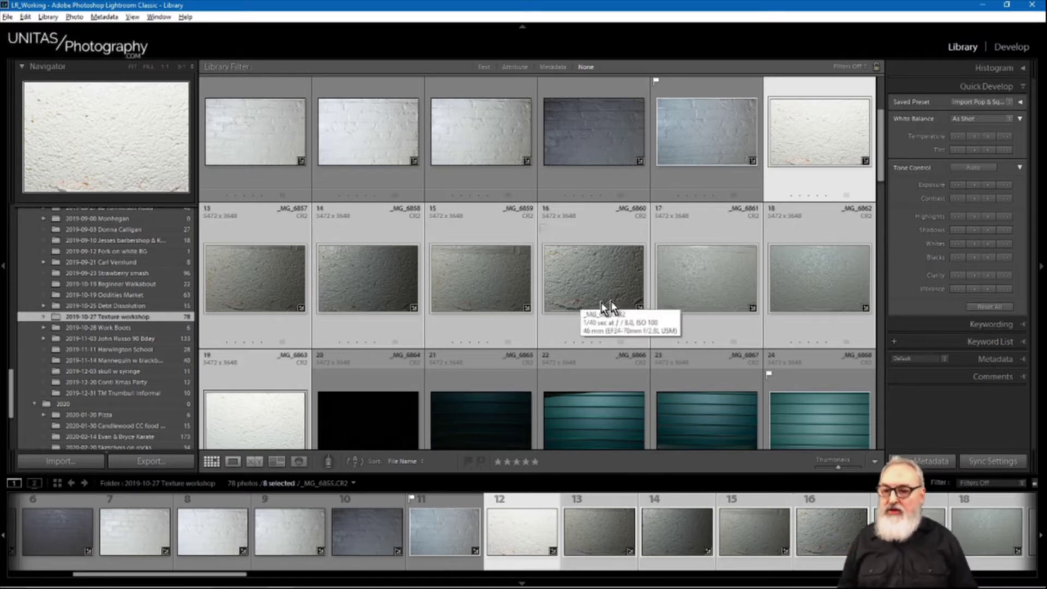
left_click(603, 286)
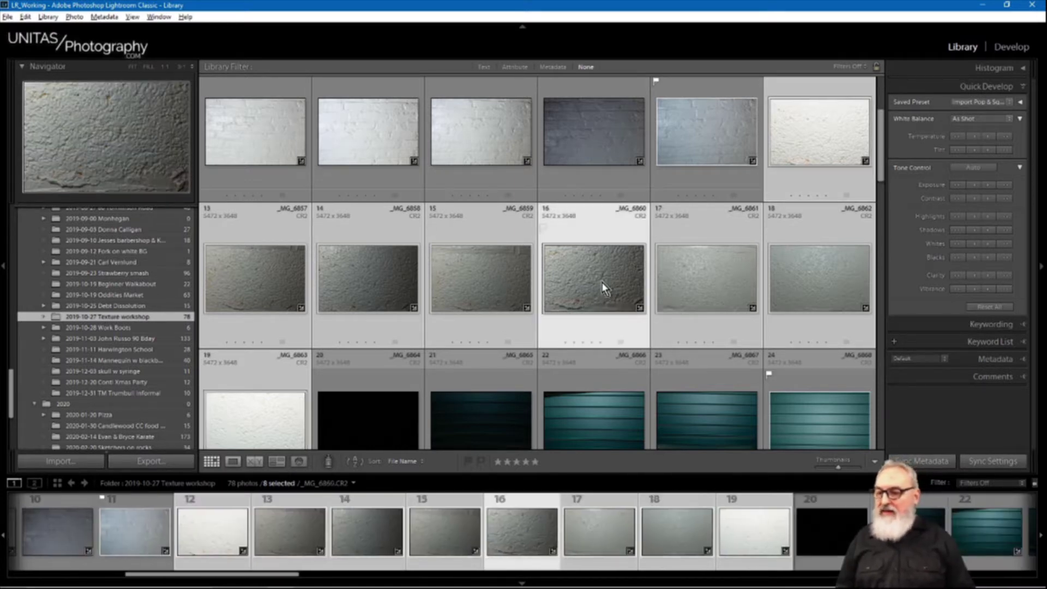
mouse_move(603, 288)
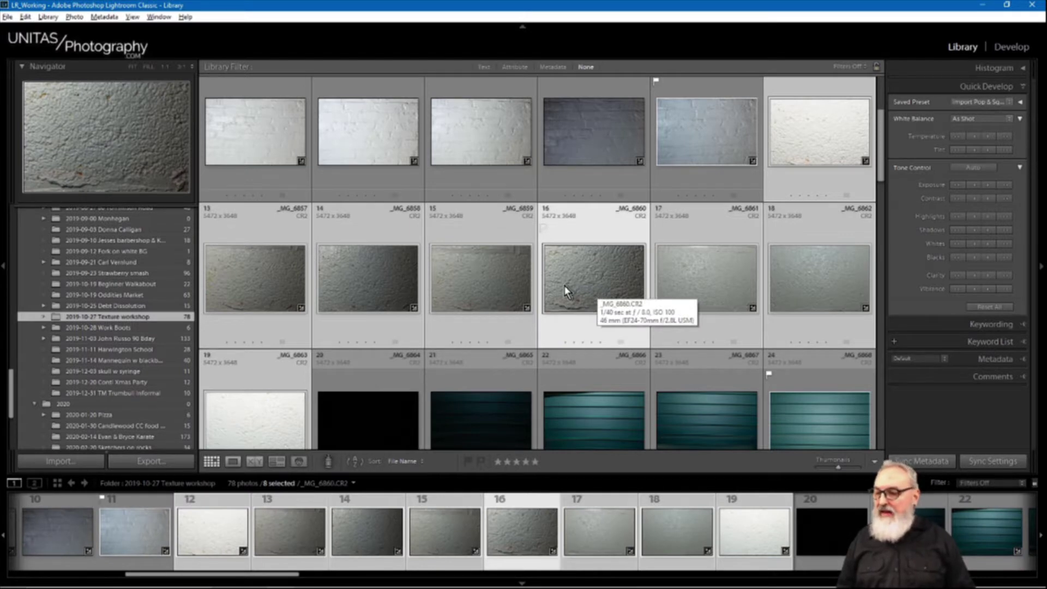
left_click(598, 239)
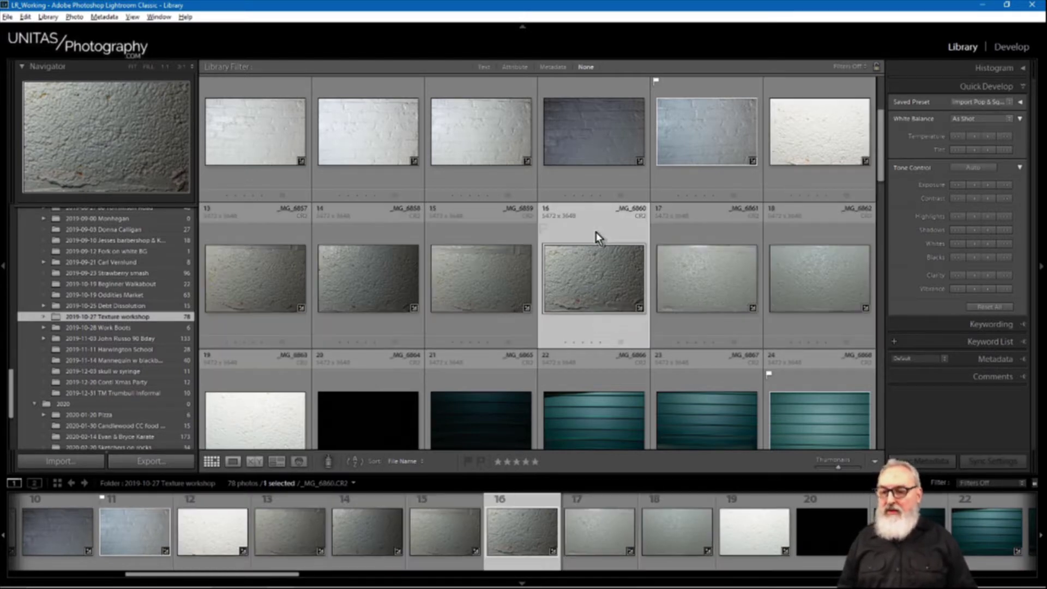
key("p")
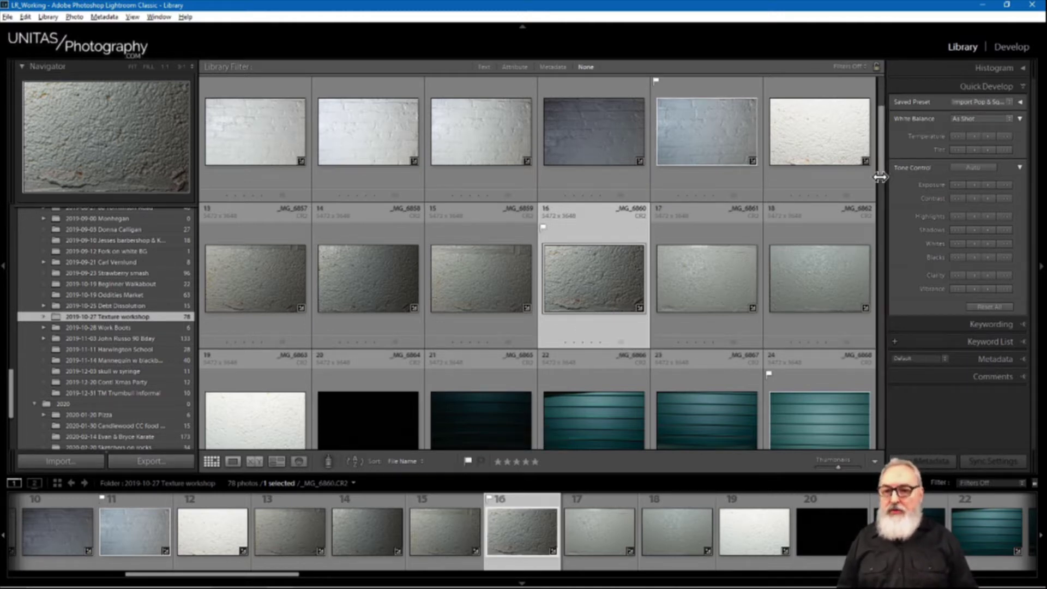
Look over the flagged teal panel photos and the wood photos that follow, leaving nothing selected.
scroll(884, 174, "up", 1)
left_click_drag(881, 176, 876, 213)
left_click(678, 191)
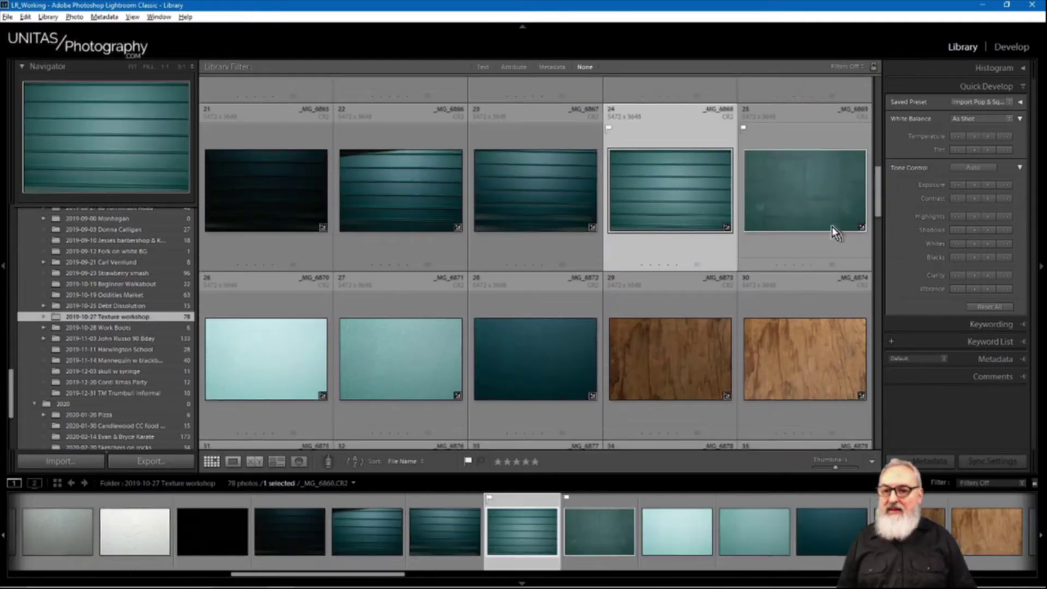
left_click(875, 204)
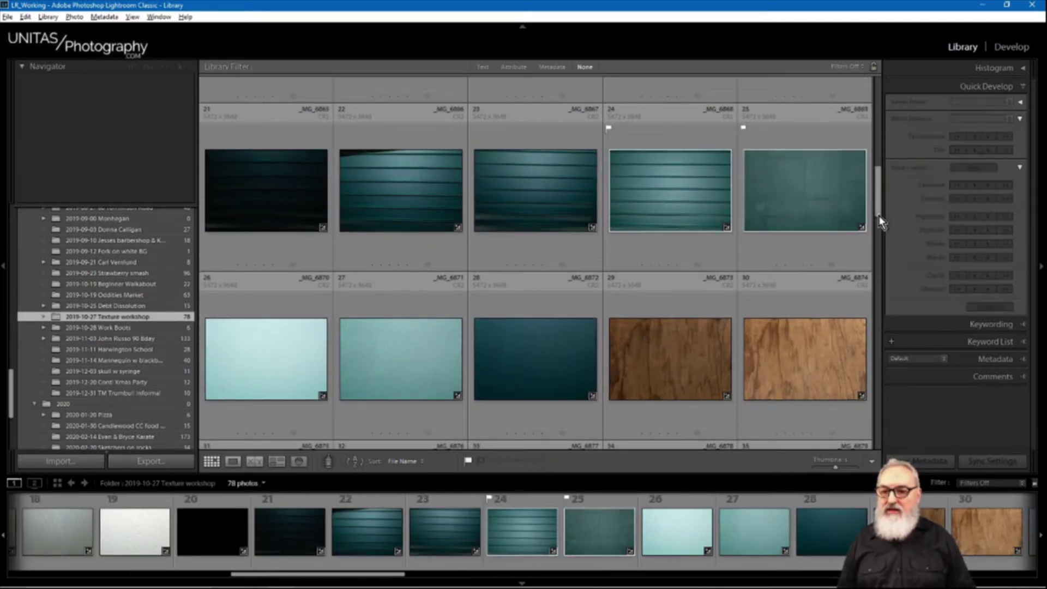
scroll(877, 218, "down", 2)
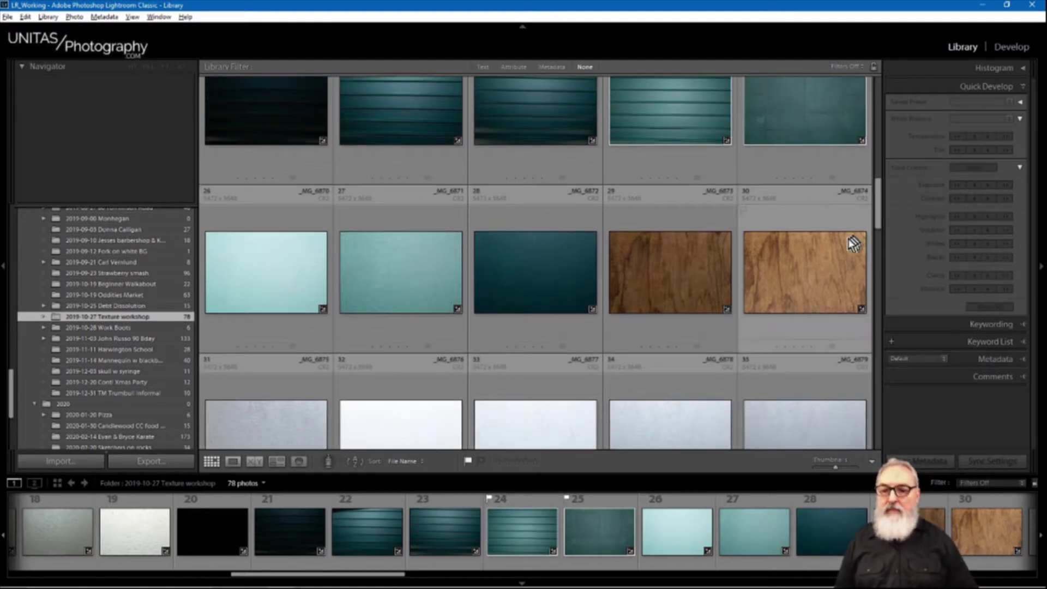
Select wood photos _MG_6873 and _MG_6874 together, then reduce the selection to _MG_6874.
left_click(839, 267)
scroll(873, 223, "down", 3)
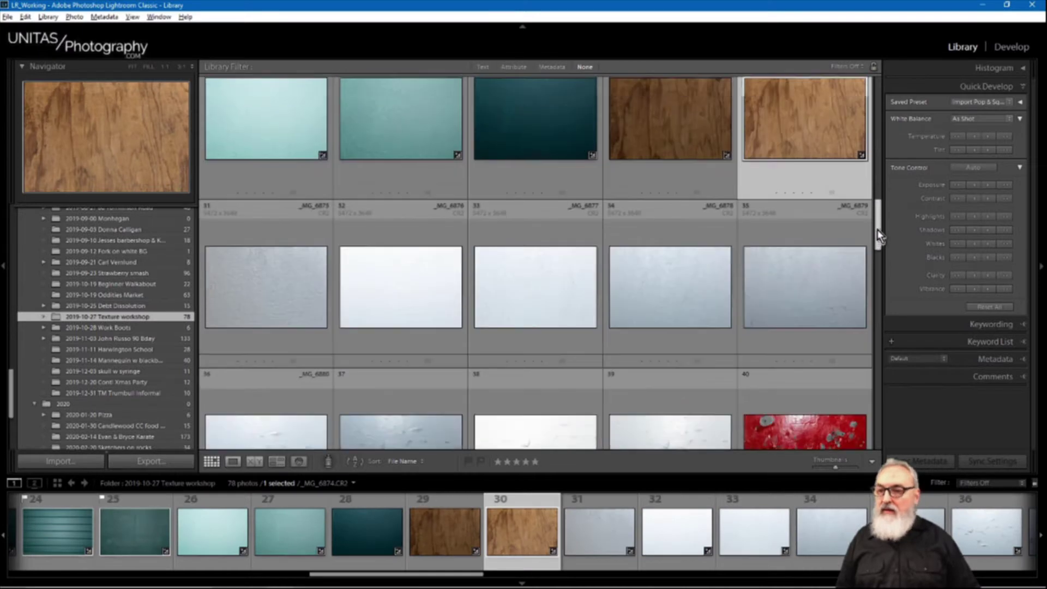
scroll(877, 229, "up", 1)
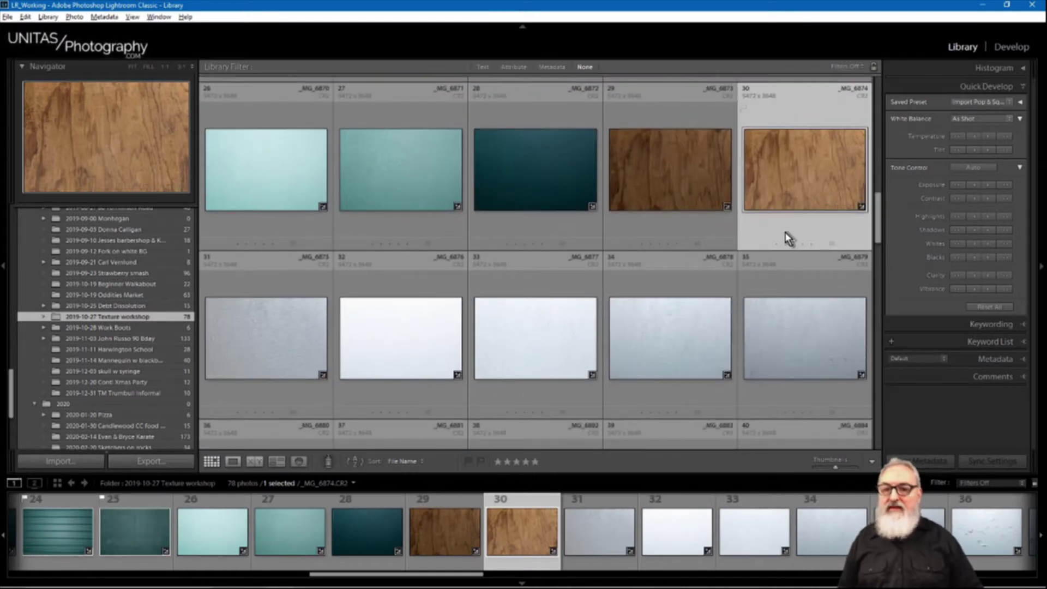
left_click(636, 192, "shift")
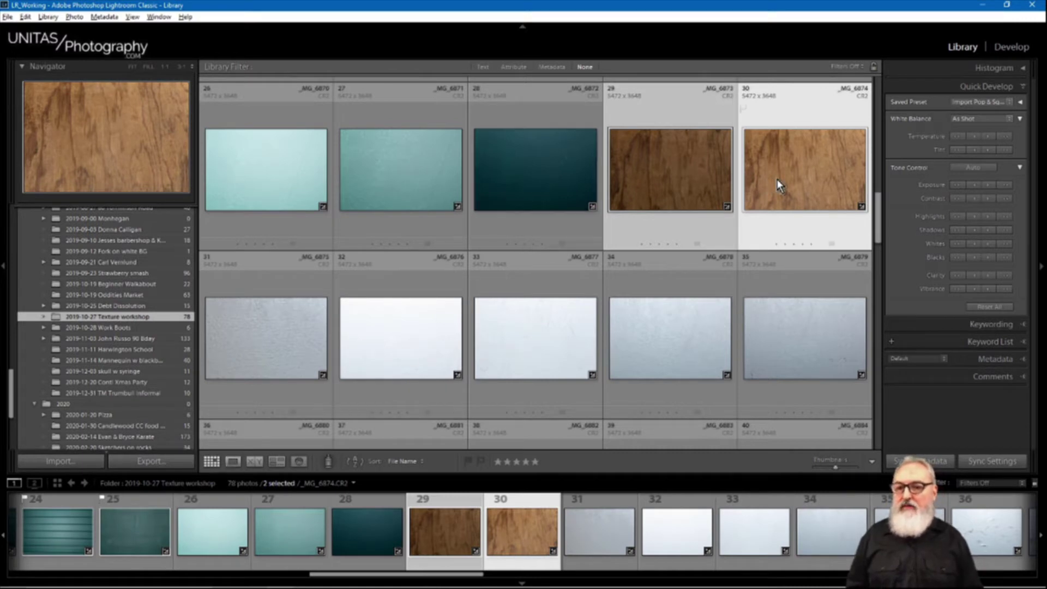
left_click(793, 123)
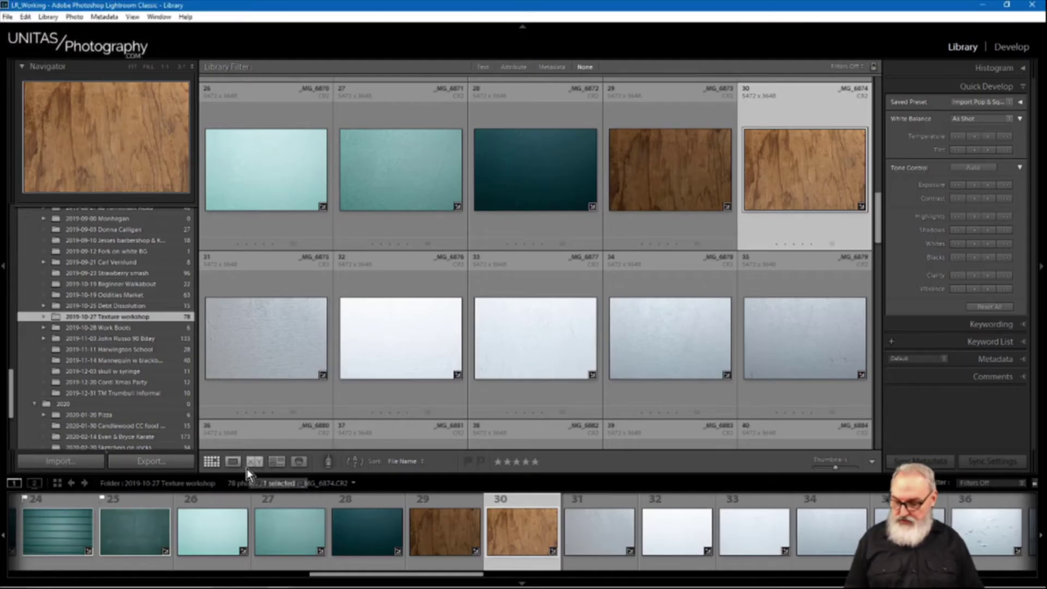
Inspect the lighter wood photo _MG_6874 enlarged in Loupe view, then return to the grid.
key("e")
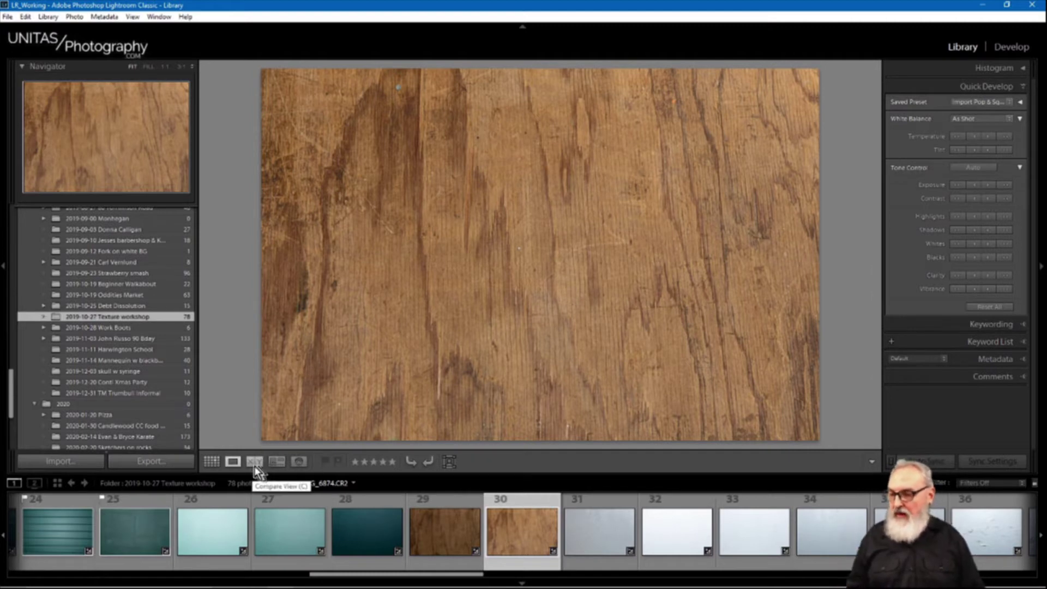
key("g")
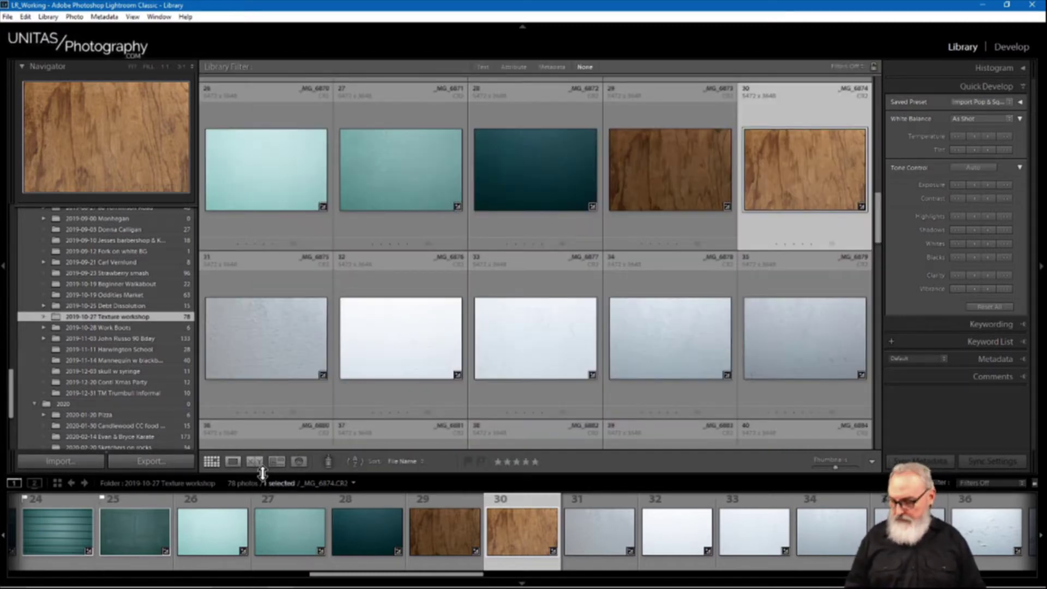
key("e")
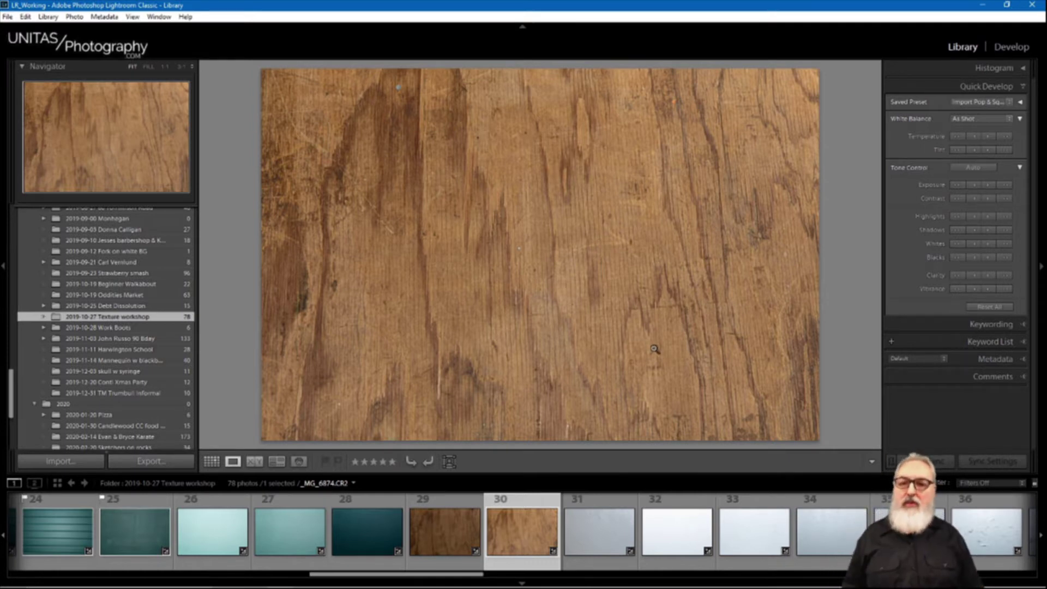
key("g")
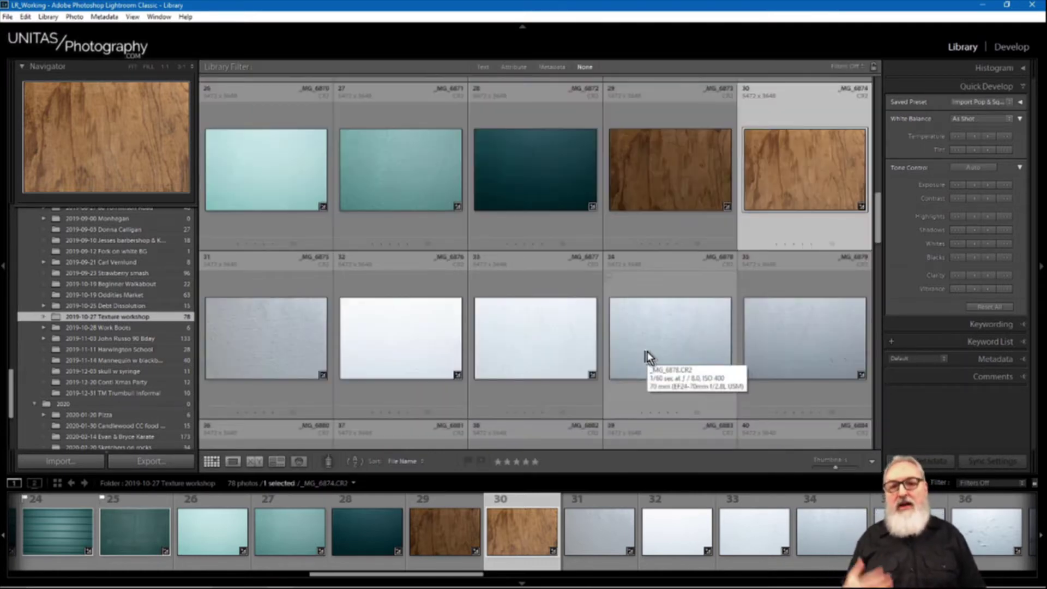
Inspect the darker wood photo _MG_6873 enlarged, then compare it with _MG_6874 in Survey view.
left_click(703, 175)
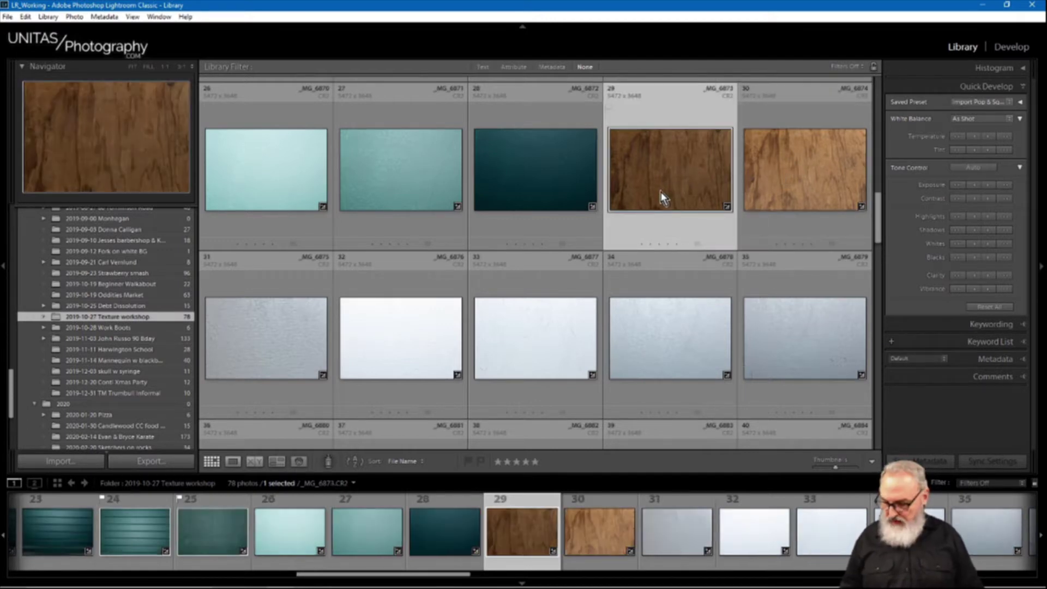
double_click(663, 197)
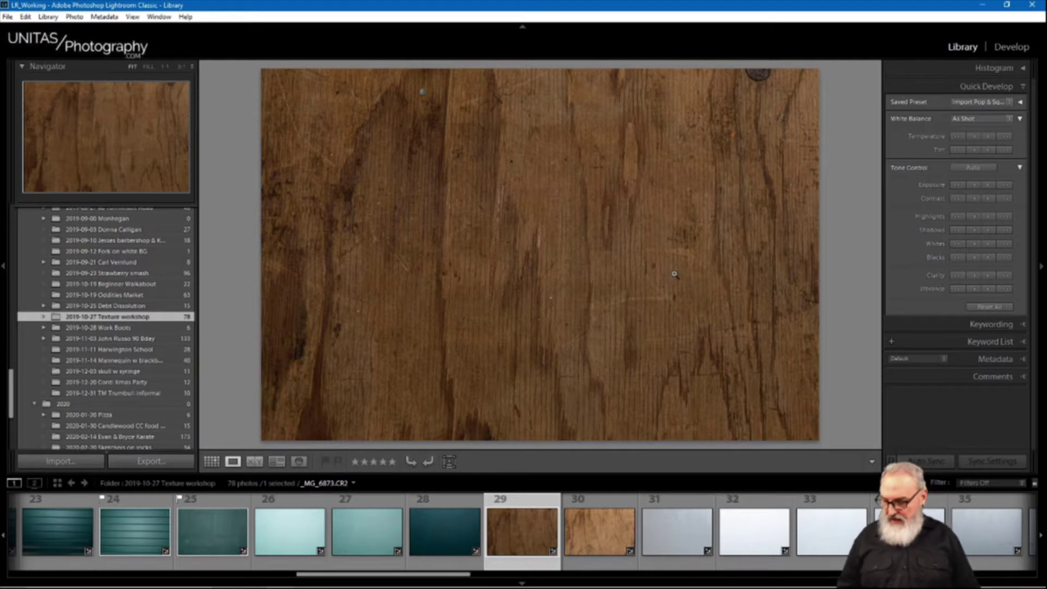
key("g")
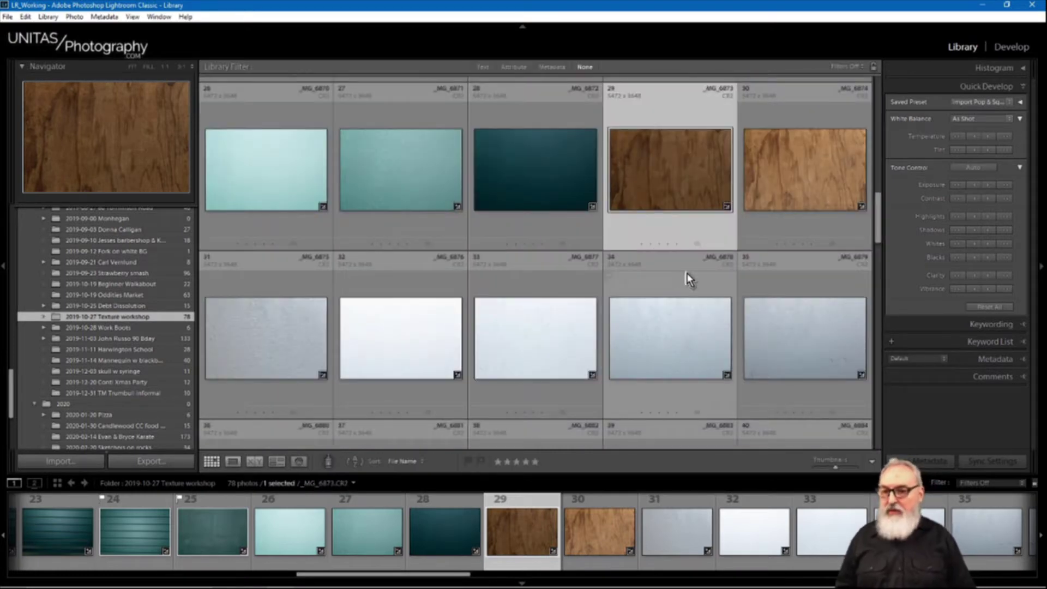
left_click(793, 199, "ctrl")
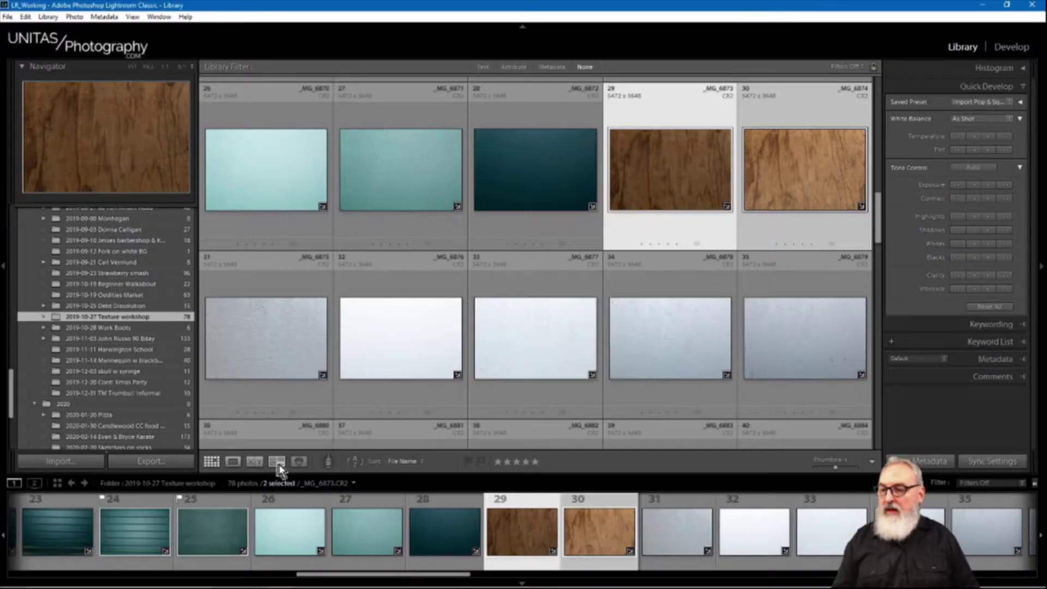
left_click(276, 464)
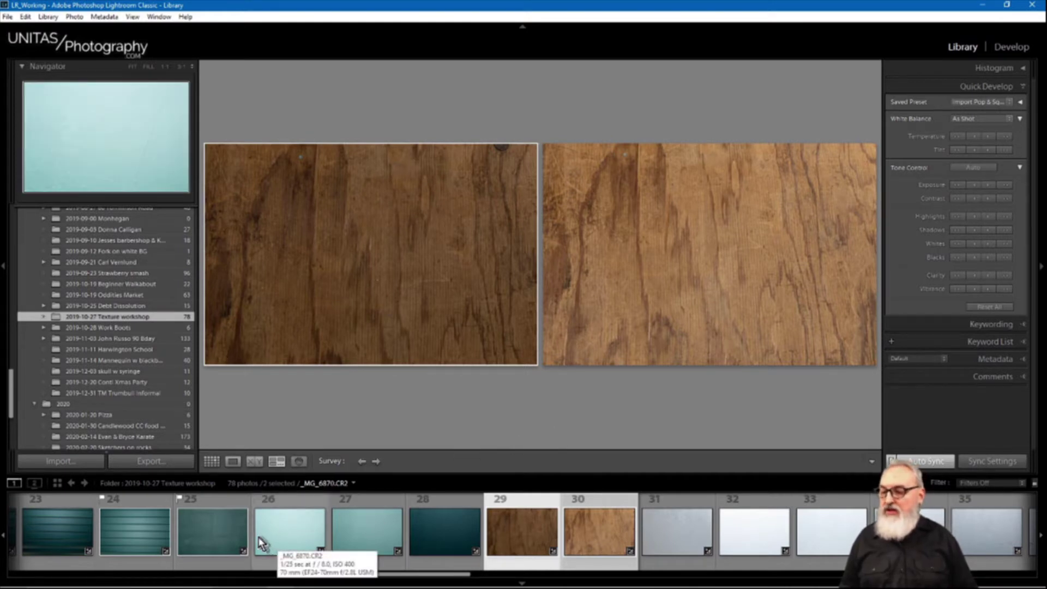
Select teal photos _MG_6869 to _MG_6872 as one group and show them in Survey view with _MG_6869 active.
left_click(213, 517)
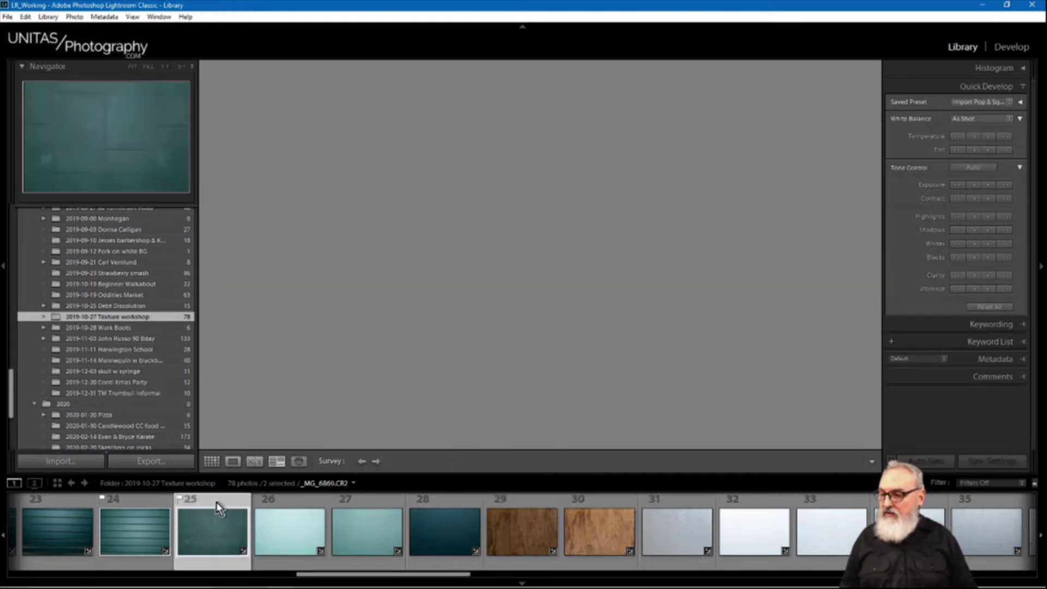
left_click(446, 521, "shift")
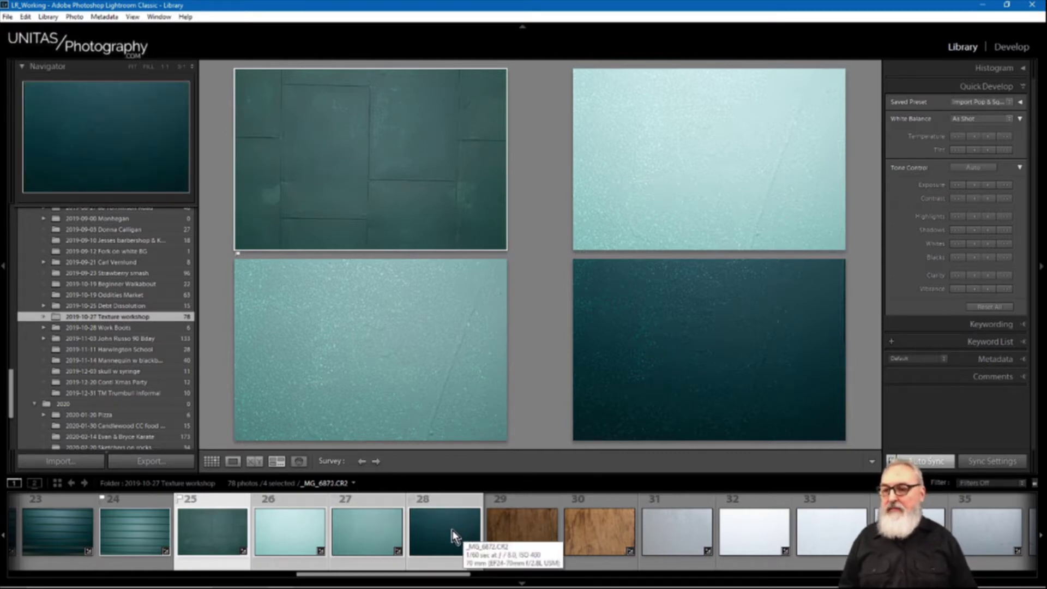
left_click(683, 330)
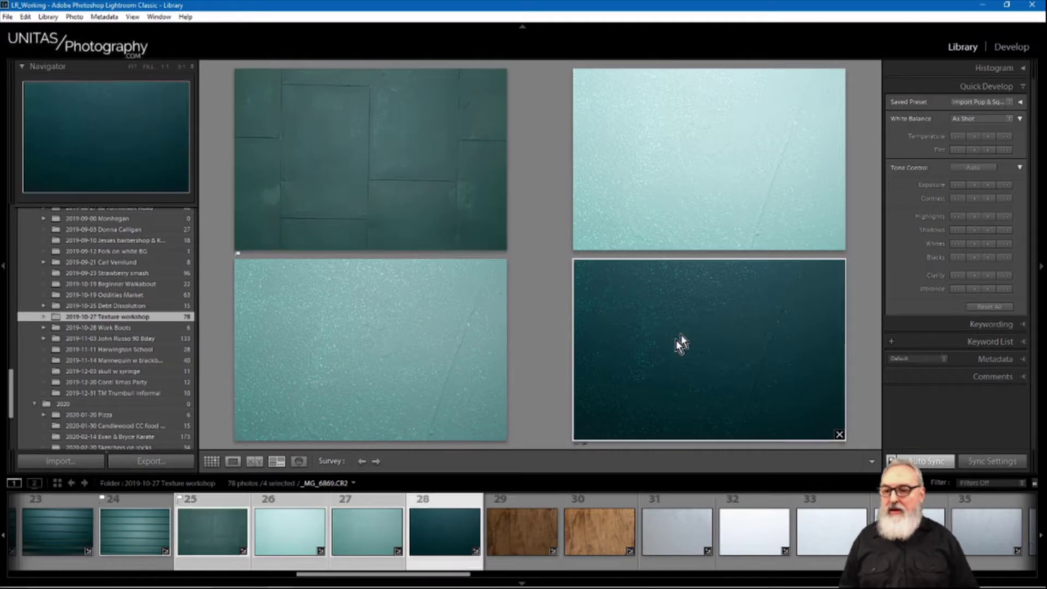
left_click(421, 197)
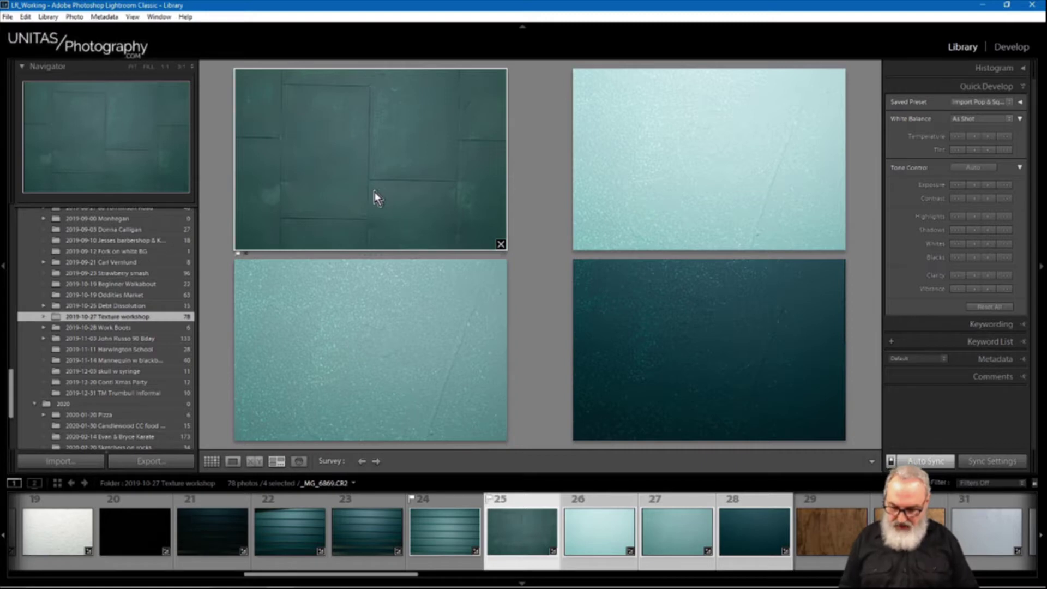
key("g")
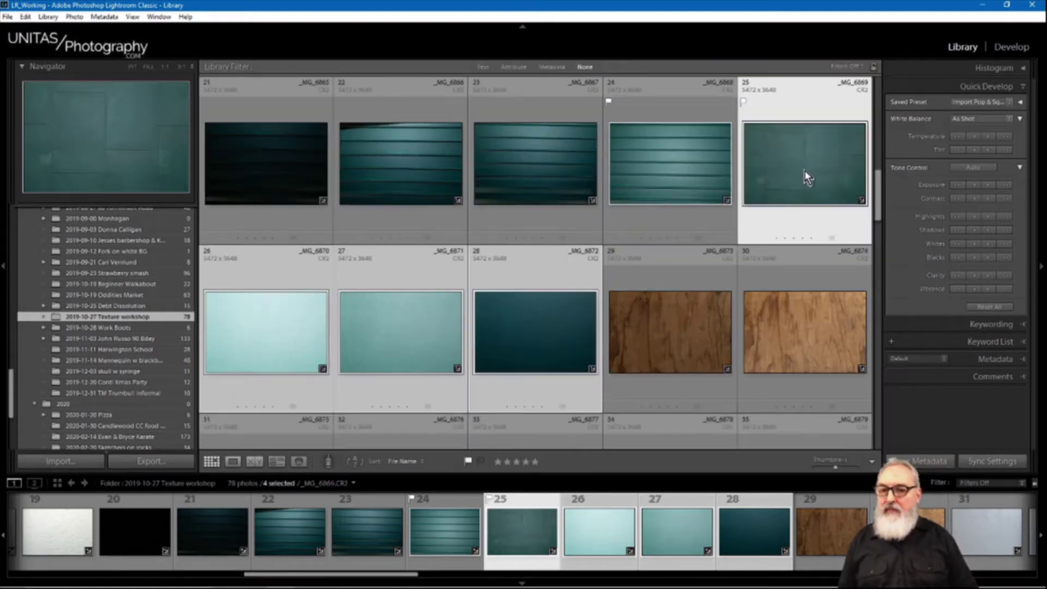
key("n")
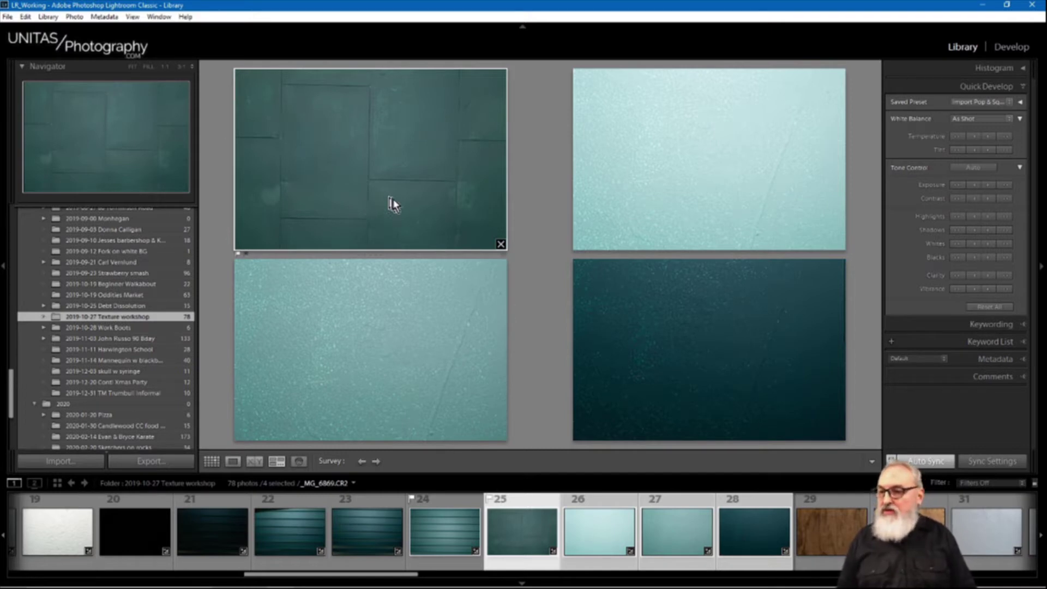
Remove _MG_6869 and the dark teal _MG_6872 from the survey, keeping _MG_6870 and _MG_6871.
key("slash")
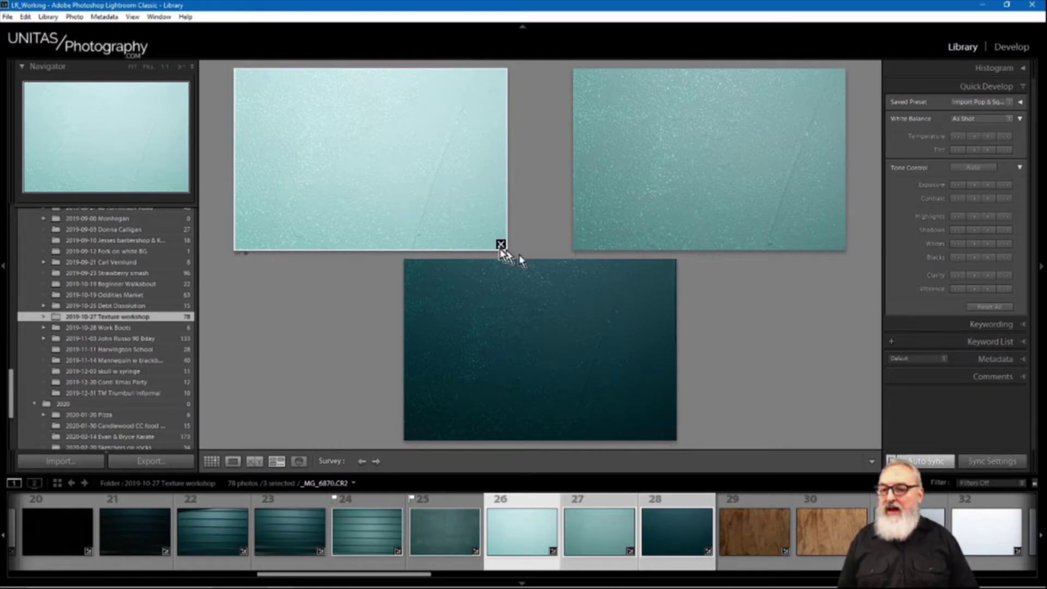
left_click(579, 319)
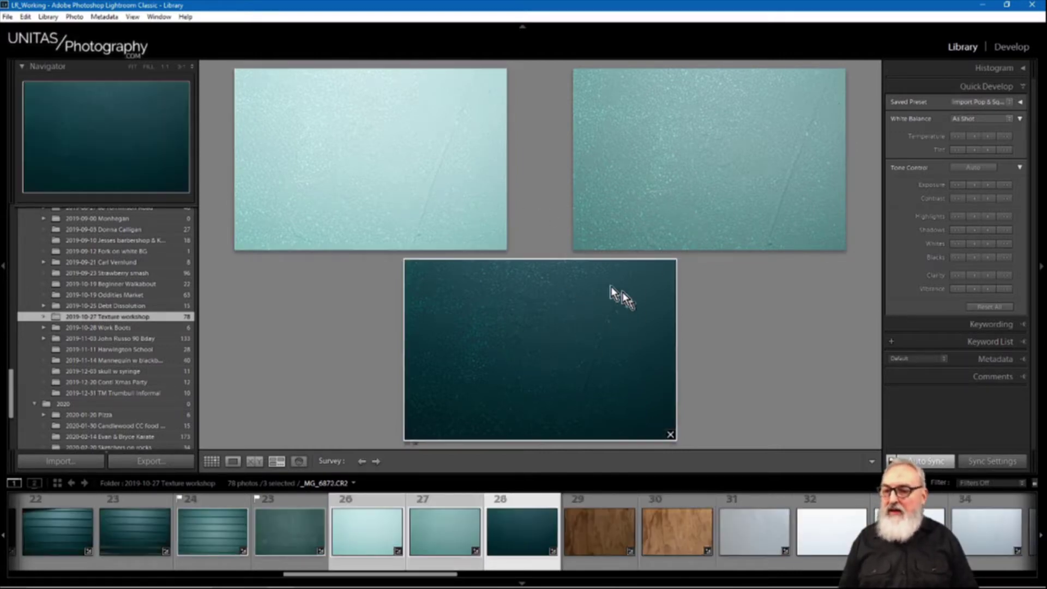
key("slash")
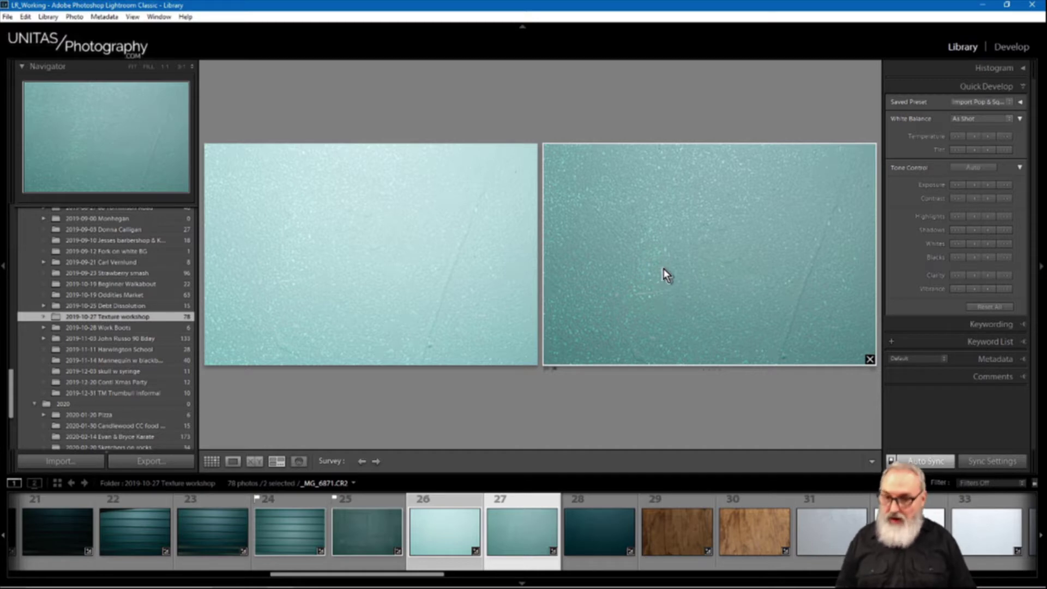
Flag the teal photos as picks, turn off Auto Sync and clear the flag on _MG_6870 so only _MG_6871 stays picked.
key("p")
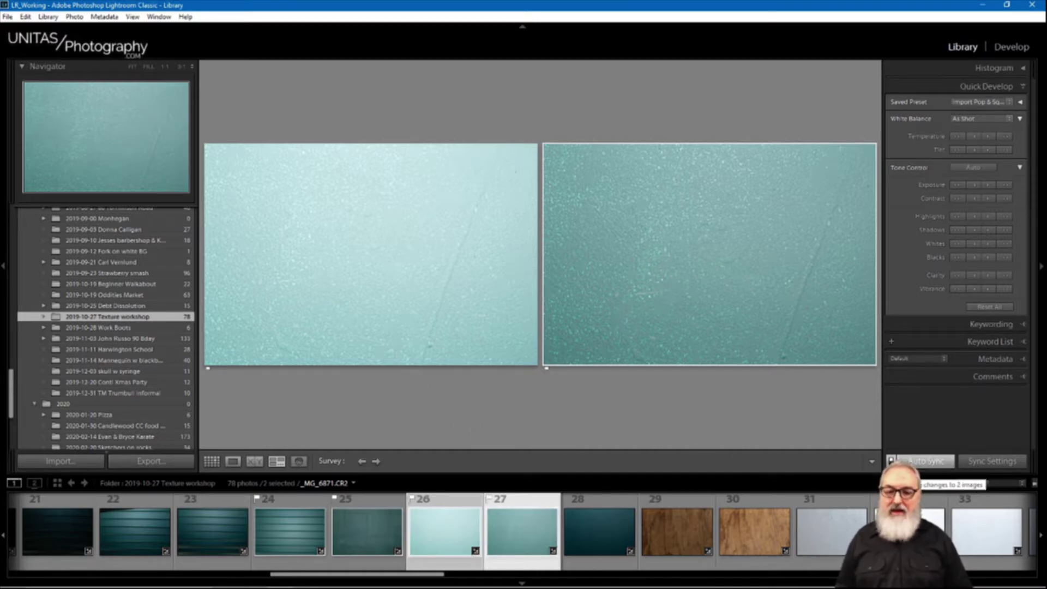
left_click(891, 460)
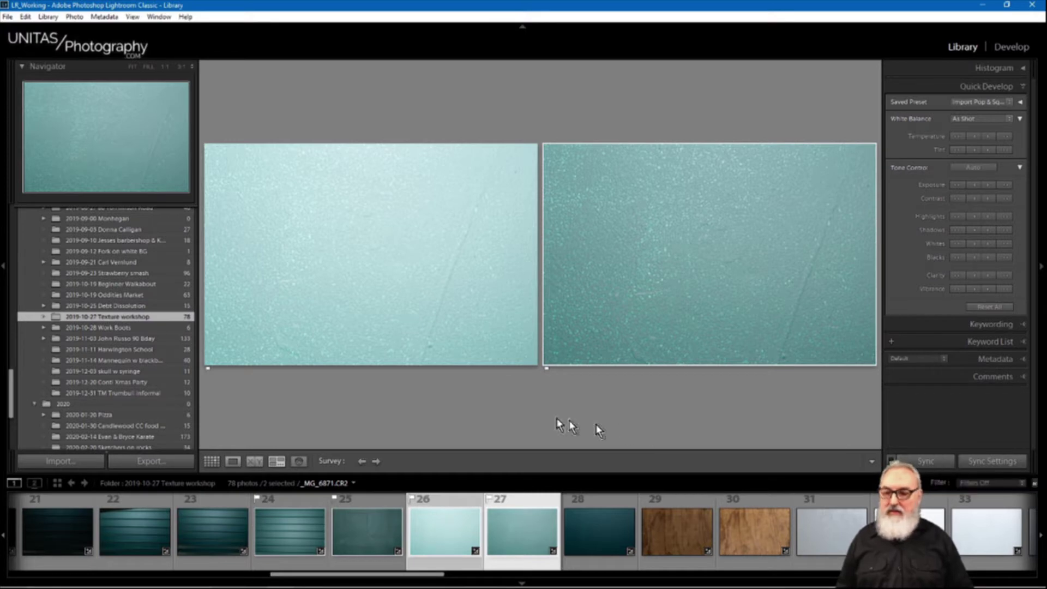
left_click(208, 369)
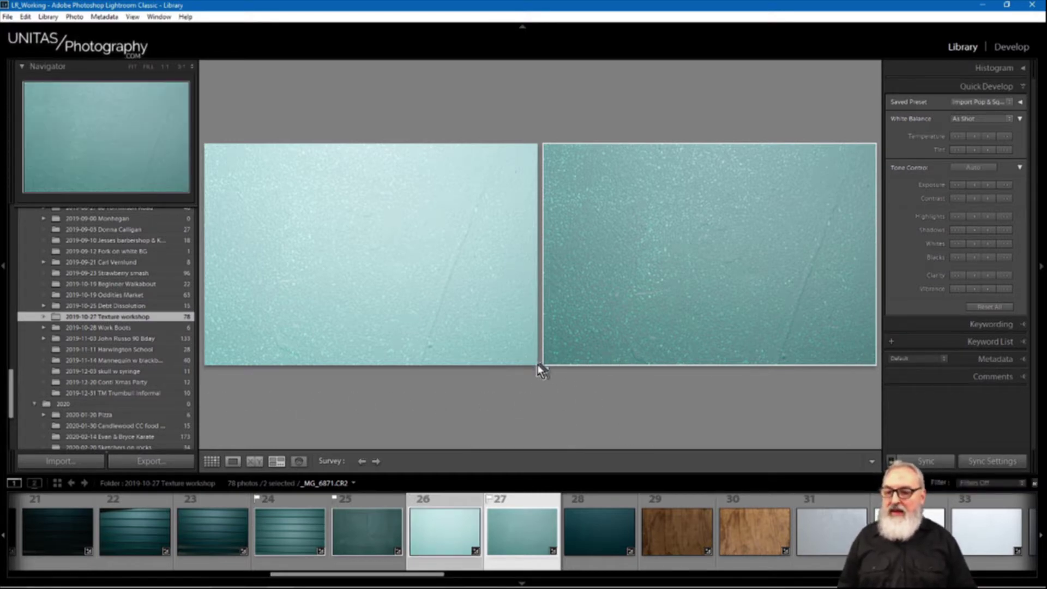
key("ctrl")
key("ctrl")
key("alt")
key("ctrl")
key("ctrl")
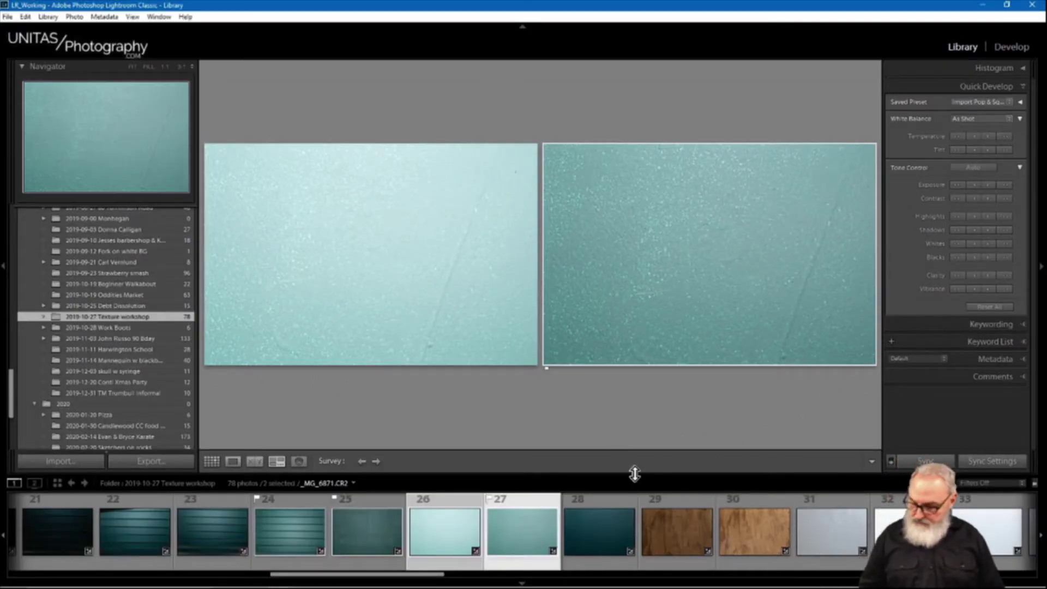
Return to the grid and flag the lighter wood photo _MG_6874 as a pick.
key("g")
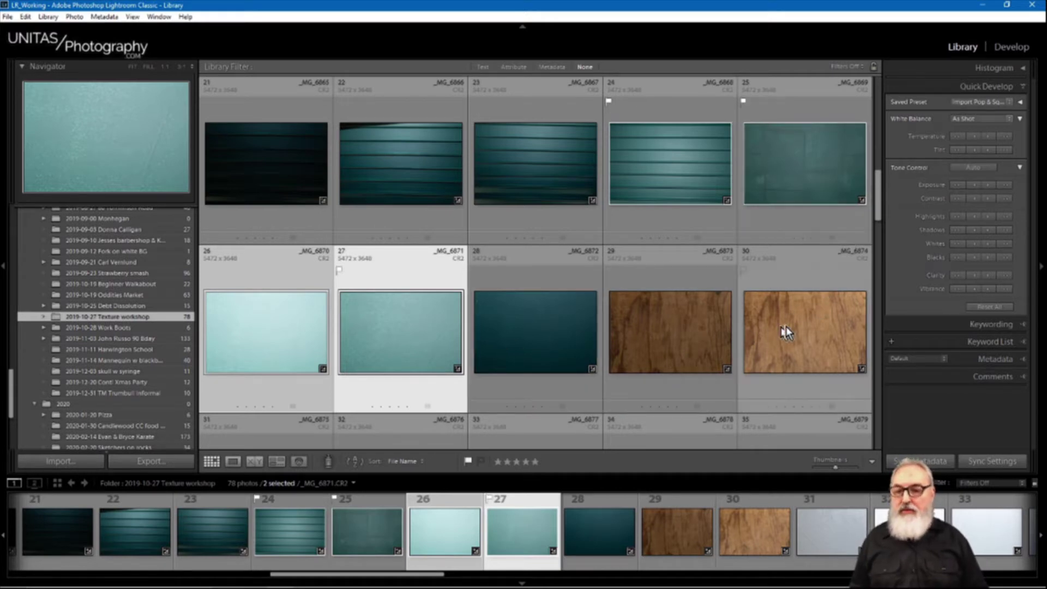
left_click(763, 371)
key("p")
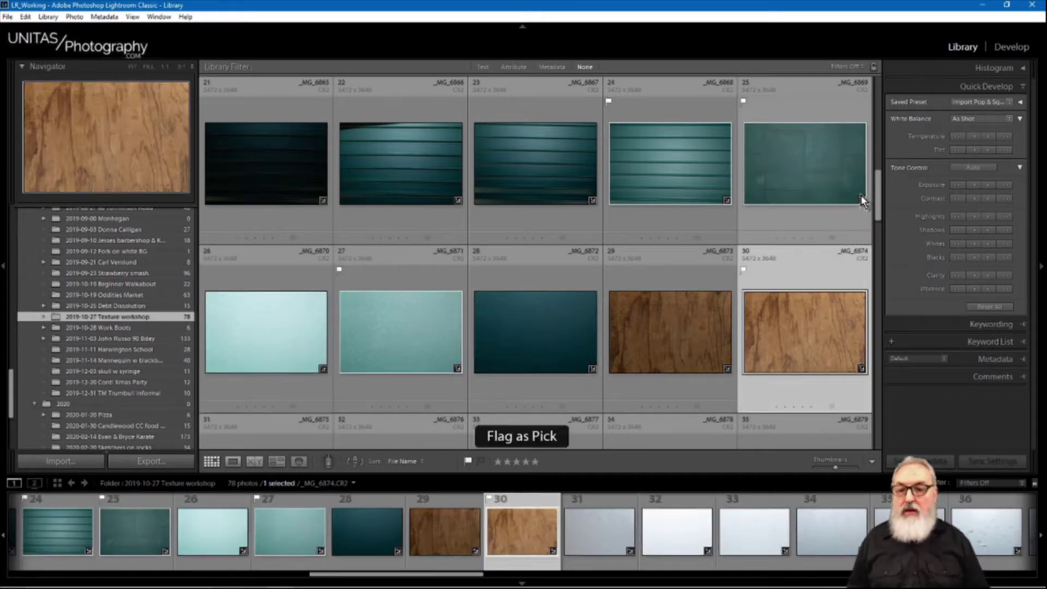
Survey pale grey wall photos _MG_6875 to _MG_6879 together and flag _MG_6875 as a pick.
left_click_drag(879, 195, 883, 244)
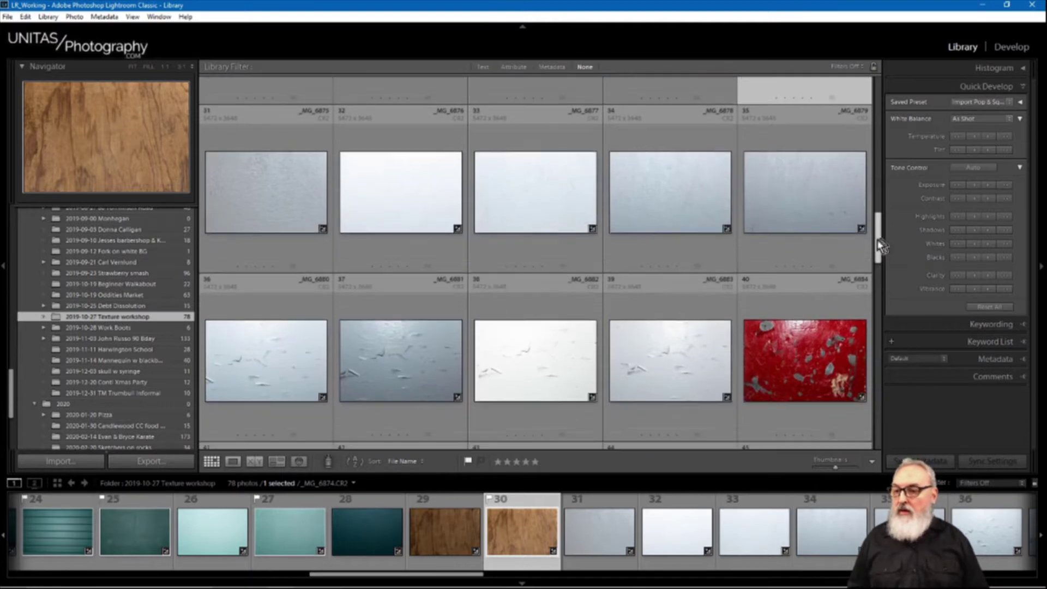
left_click(292, 216)
left_click(811, 205, "shift")
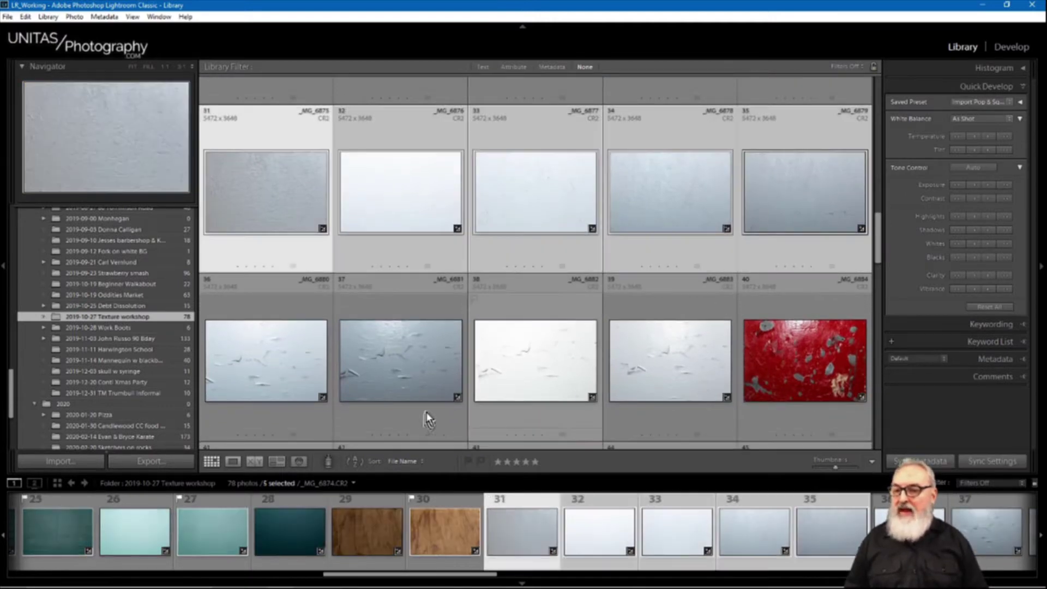
key("n")
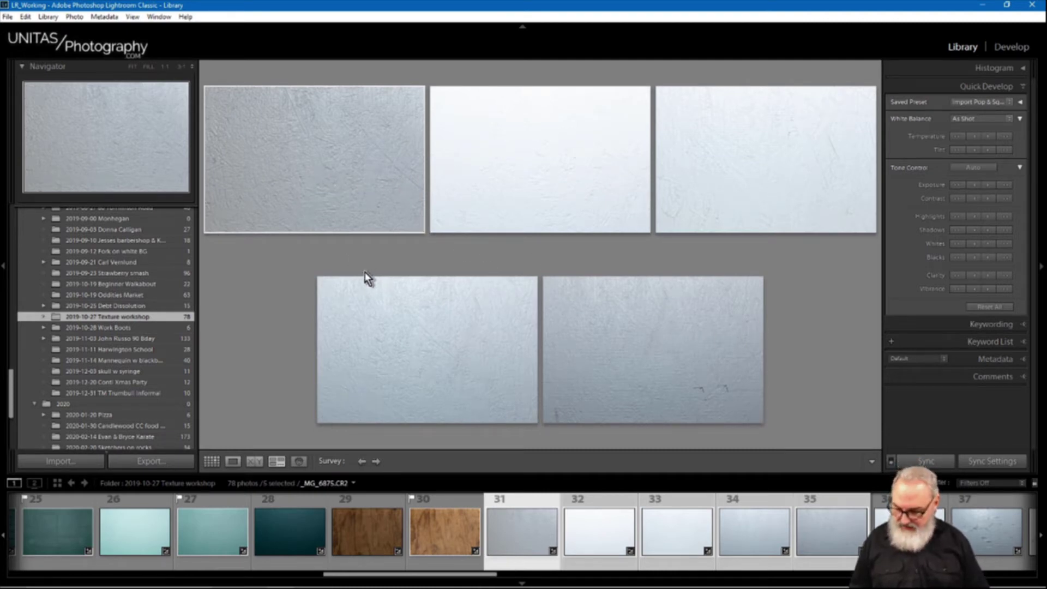
key("p")
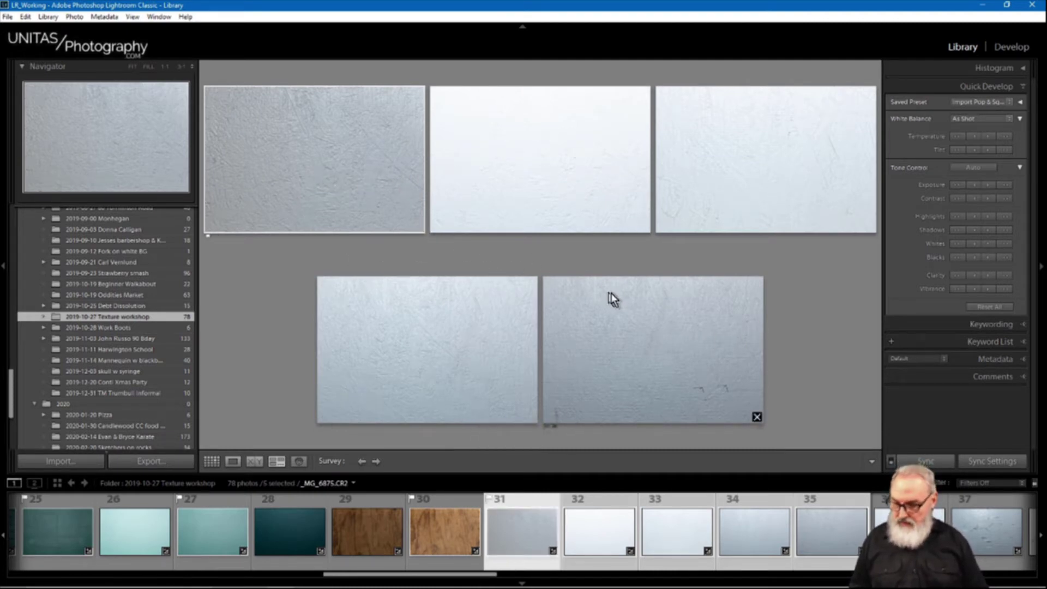
Survey the chipped pale paint photos _MG_6880 to _MG_6883 together and flag _MG_6883 as a pick.
left_click_drag(484, 577, 600, 582)
left_click(231, 528)
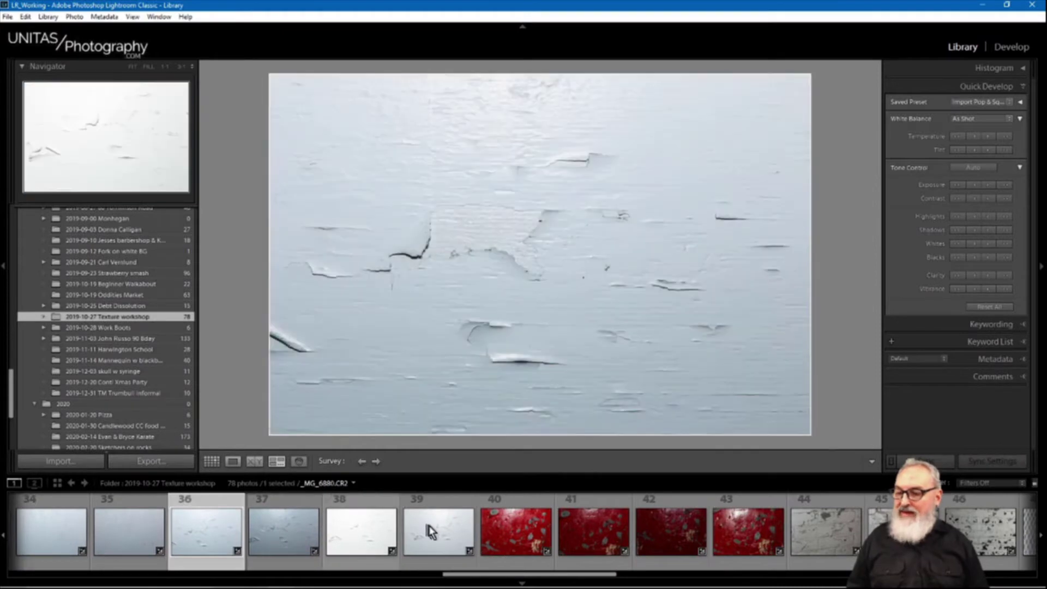
left_click(421, 536, "shift")
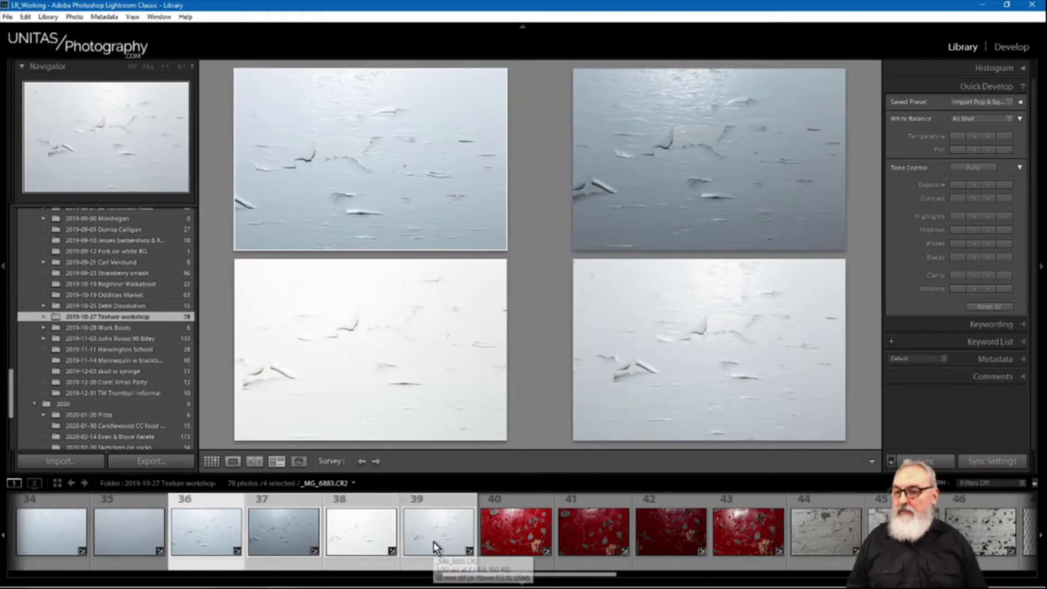
left_click(410, 161)
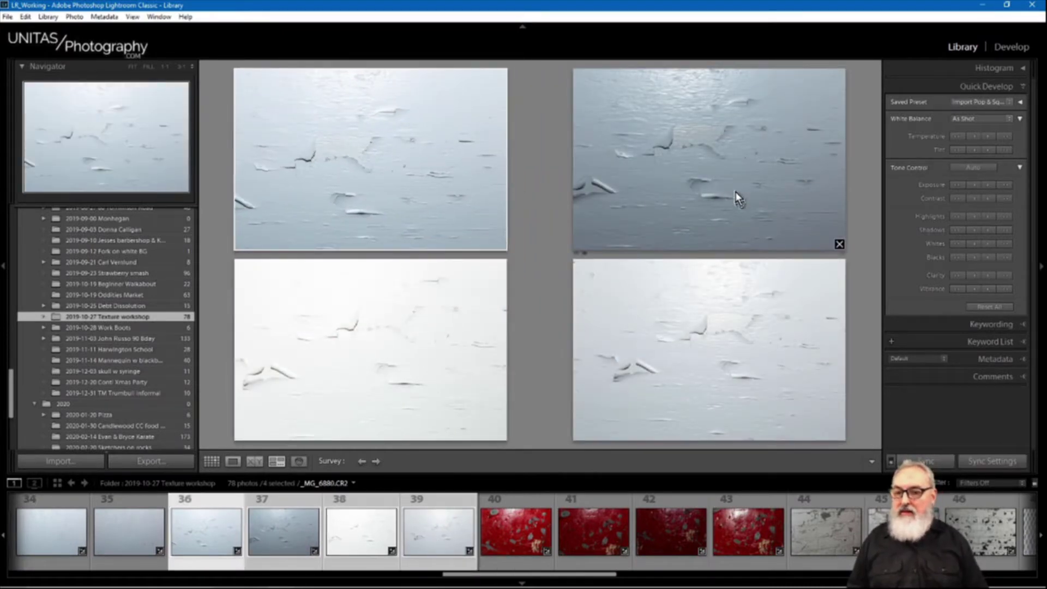
left_click(690, 370)
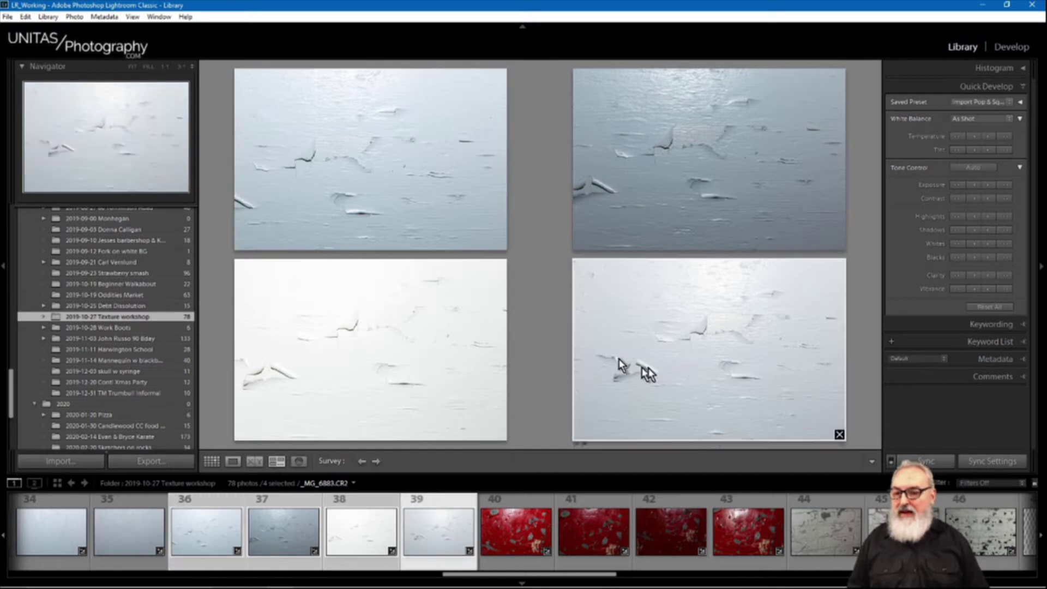
key("p")
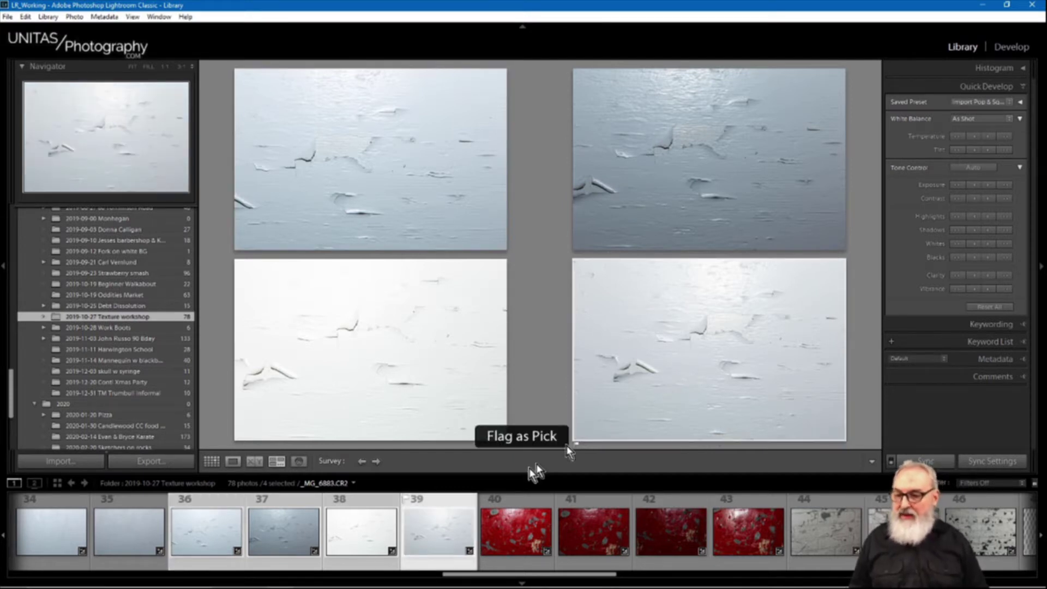
Survey the four red peeling paint photos, starting at _MG_6884, and flag _MG_6884 as a pick.
scroll(431, 545, "down", 3)
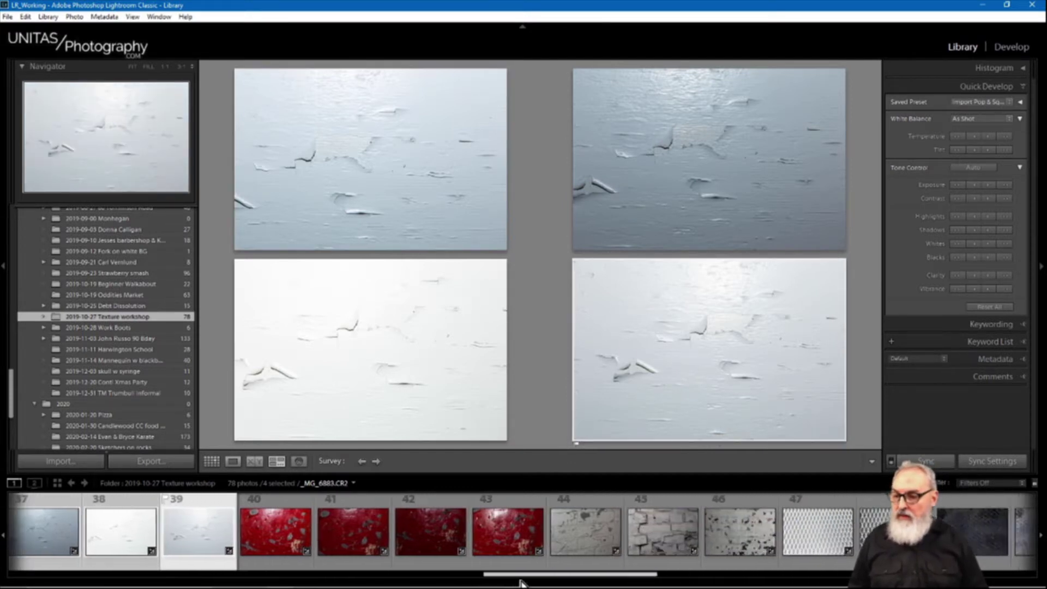
left_click(261, 546)
left_click(474, 537, "shift")
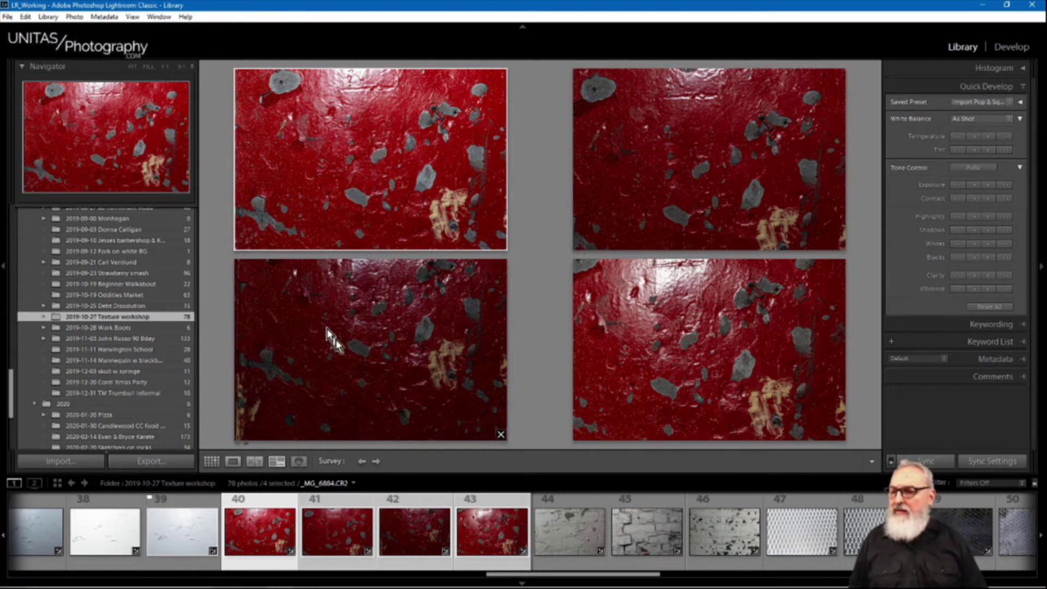
key("p")
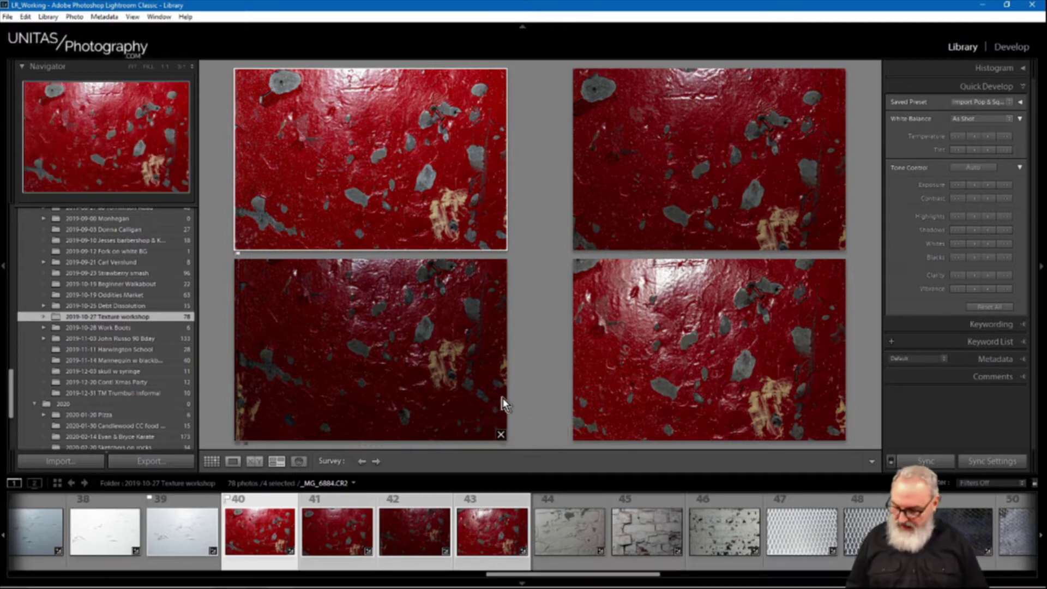
Return to the grid, select the grey wall photo _MG_6878 and look over the folder's first photos.
key("g")
left_click(639, 261)
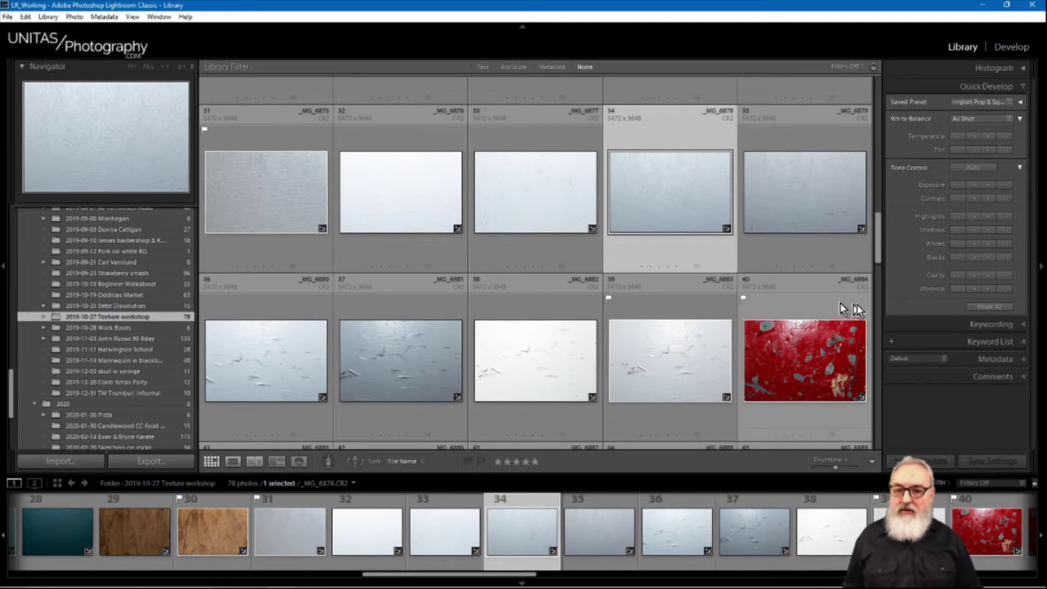
left_click_drag(878, 253, 895, 112)
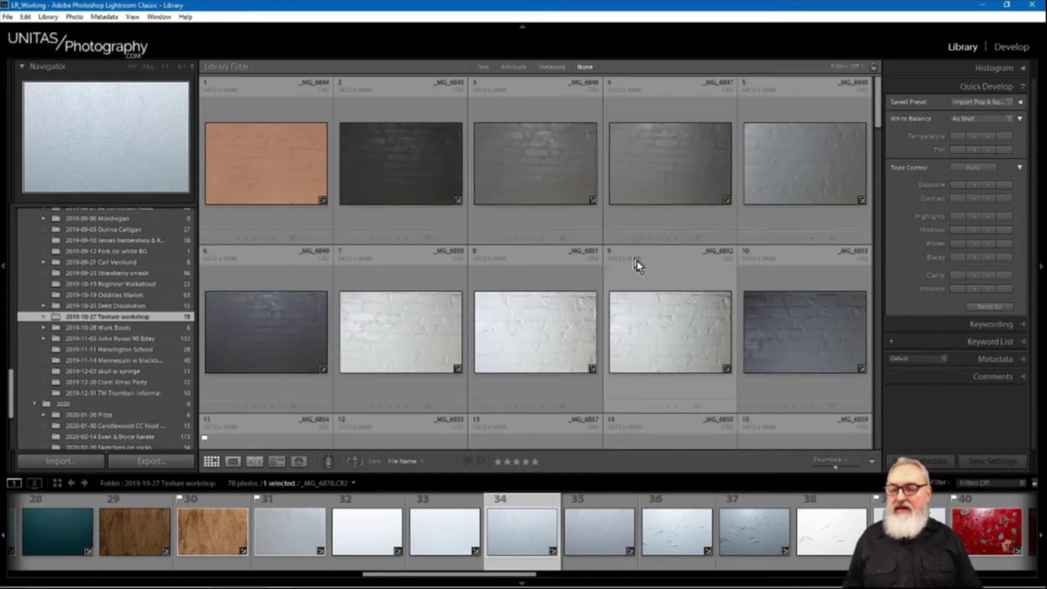
mouse_move(779, 299)
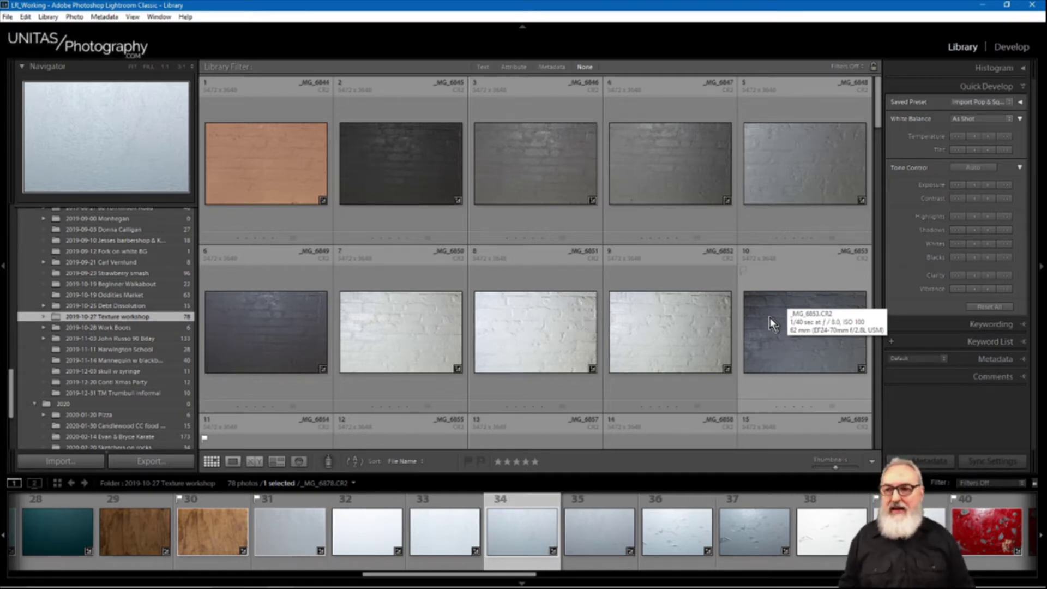
Examine the similar grey wall photos one at a time in Loupe view, comparing _MG_6878, _MG_6879, _MG_6877 and _MG_6875.
key("e")
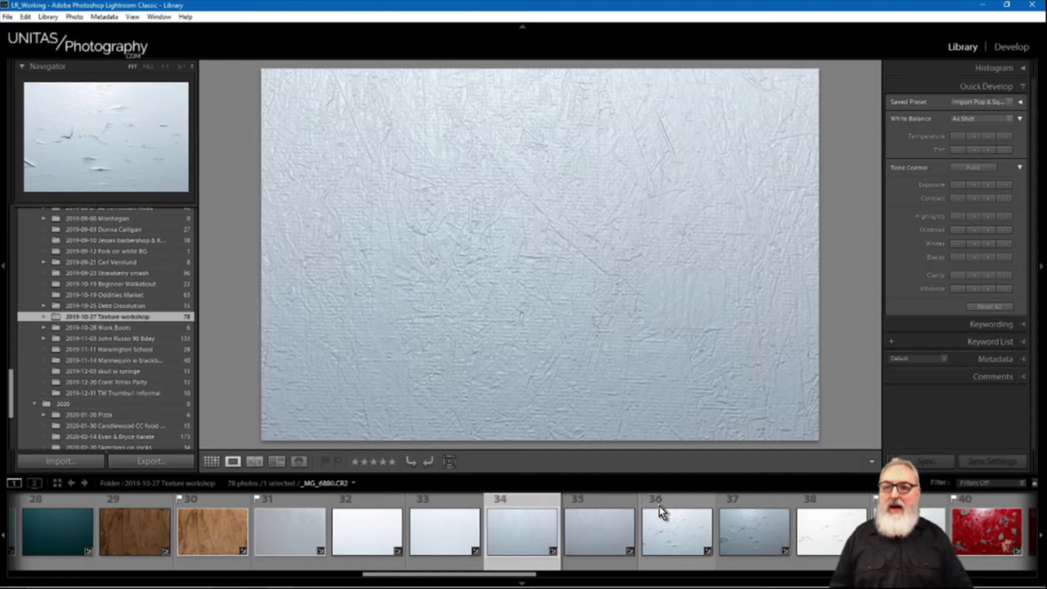
key("Right")
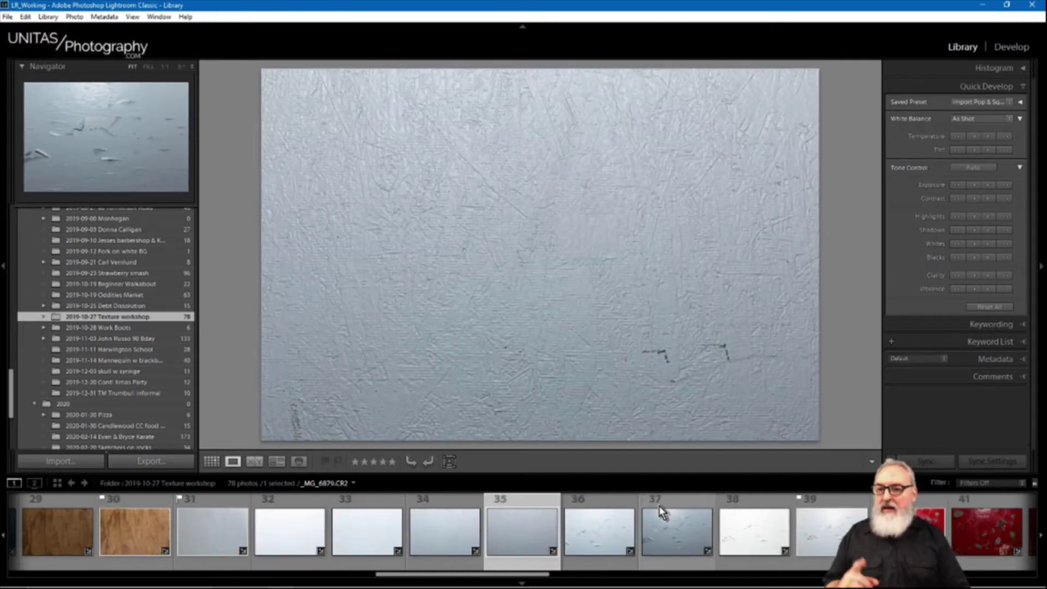
key("Left")
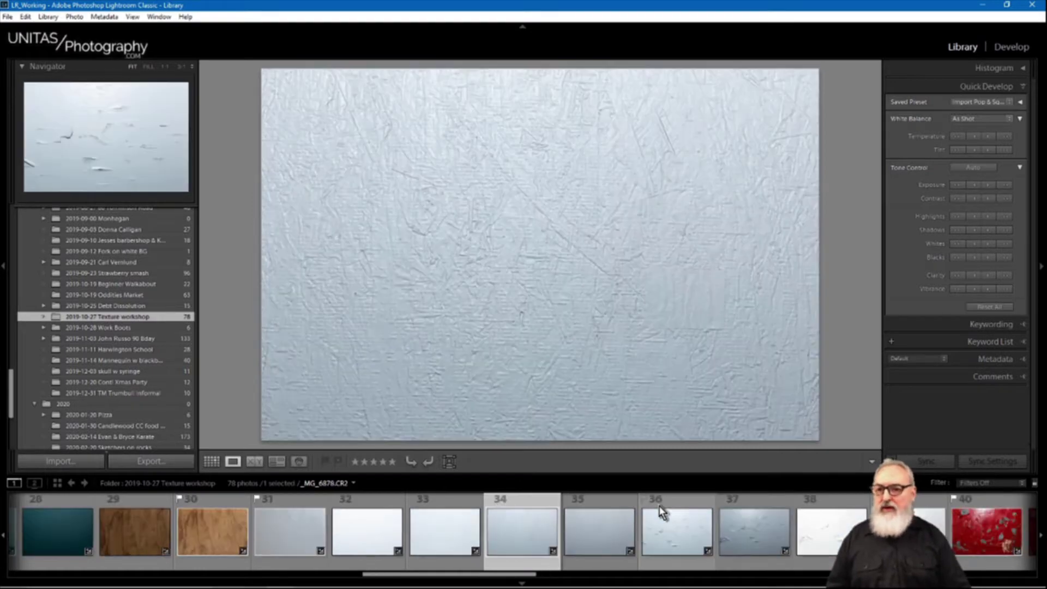
key("Right")
key("Left")
key("Right")
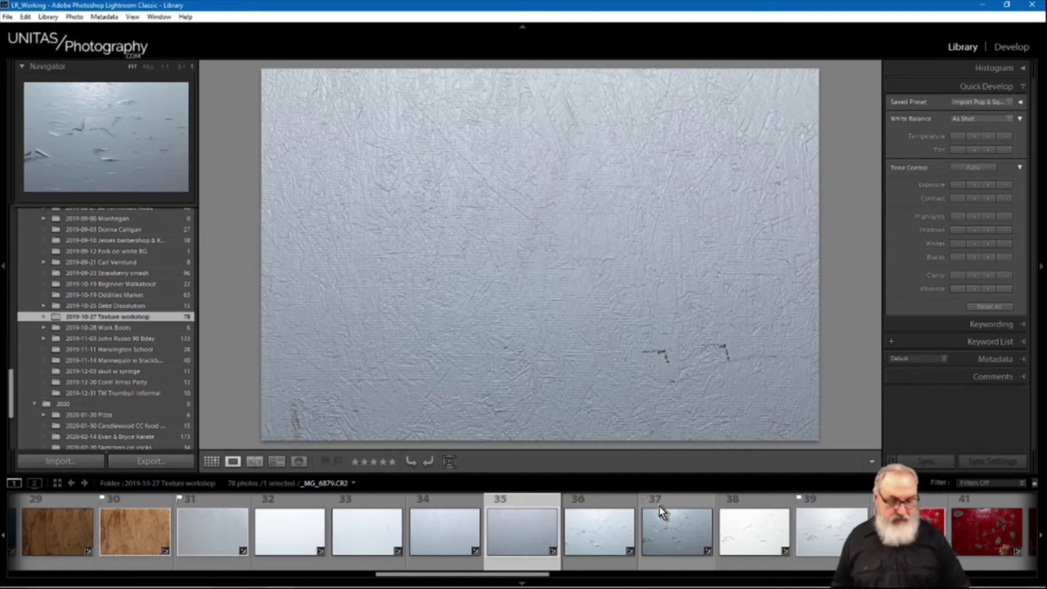
left_click(389, 515)
left_click(525, 517)
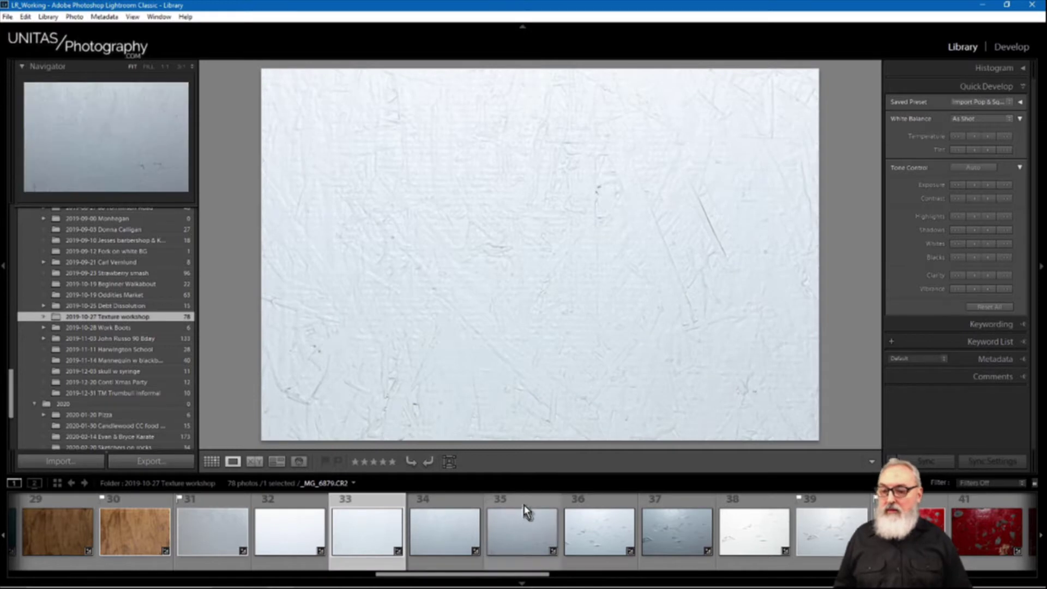
left_click(373, 512)
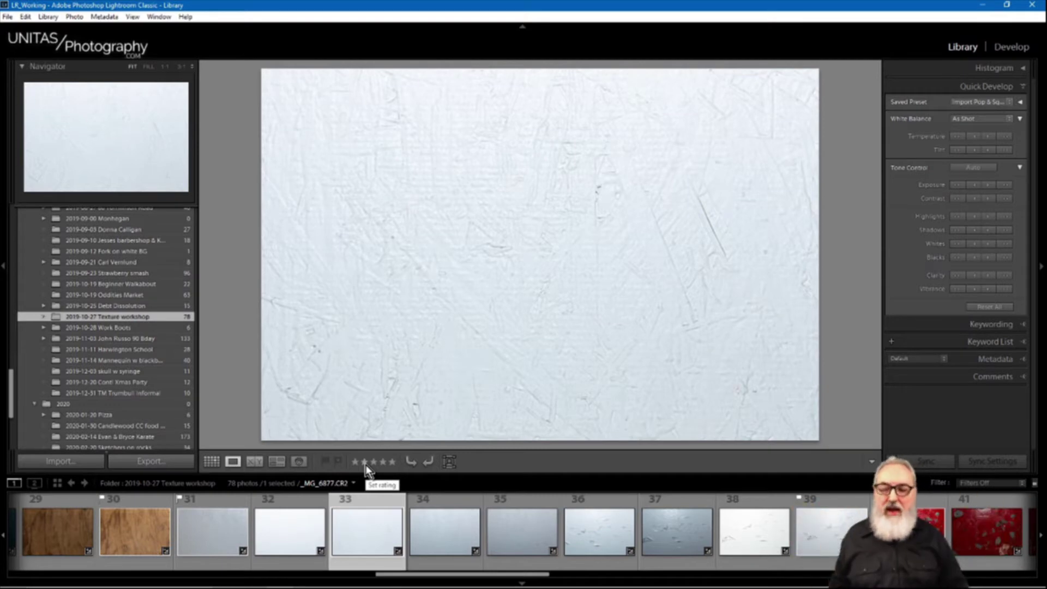
left_click(232, 511)
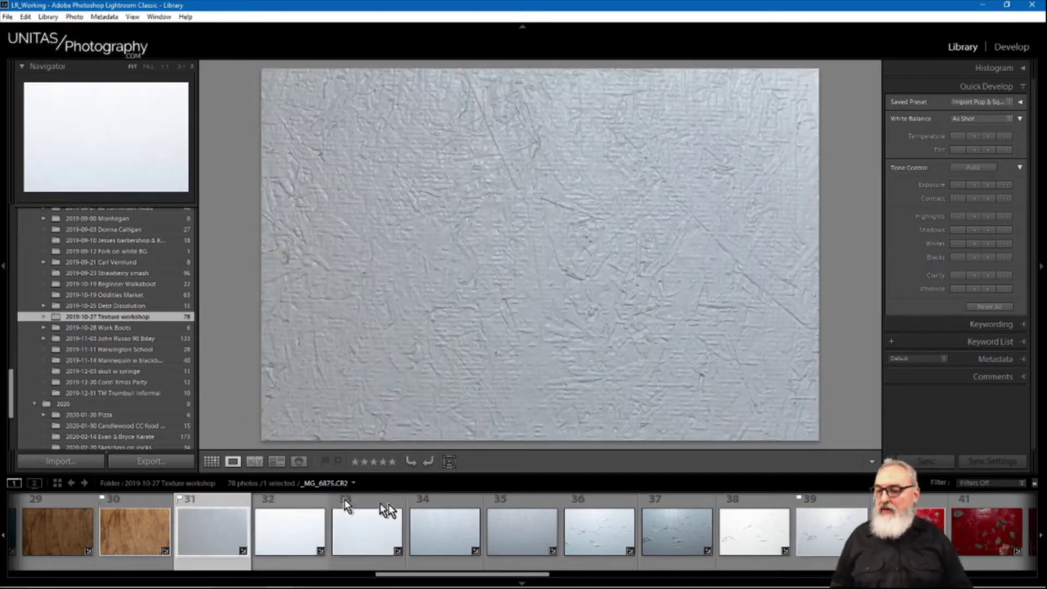
Survey _MG_6875 to _MG_6879 together and remove _MG_6876, _MG_6877 and _MG_6878 from the comparison.
left_click(546, 512, "shift")
key("n")
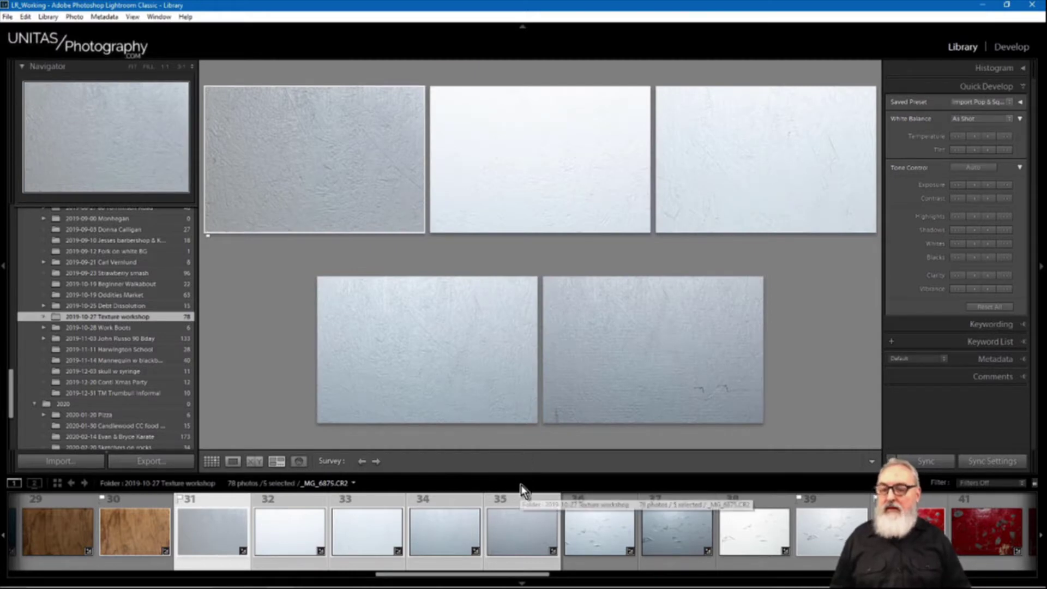
mouse_move(350, 170)
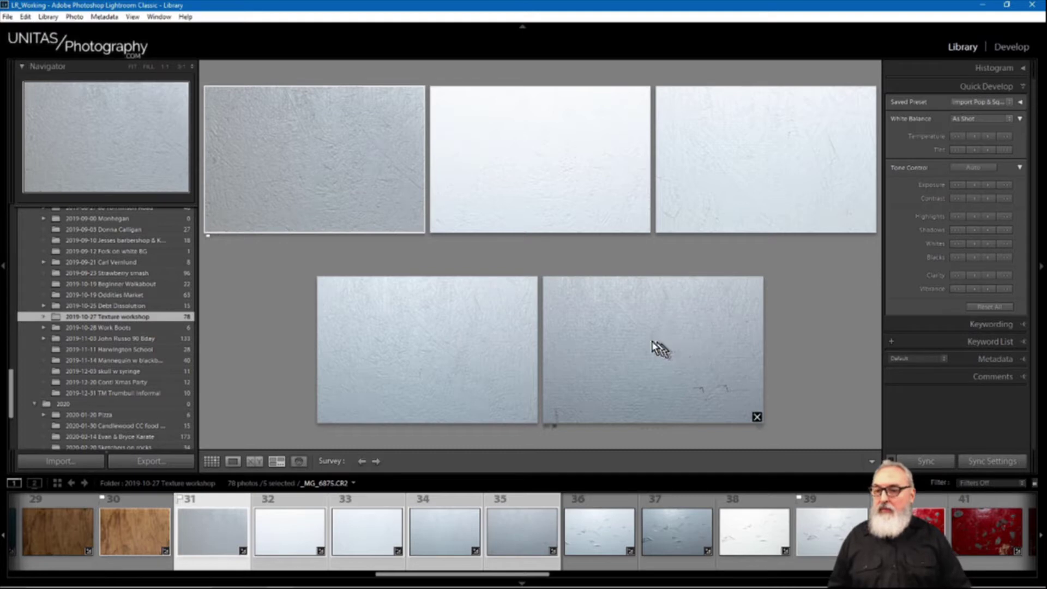
left_click(676, 367)
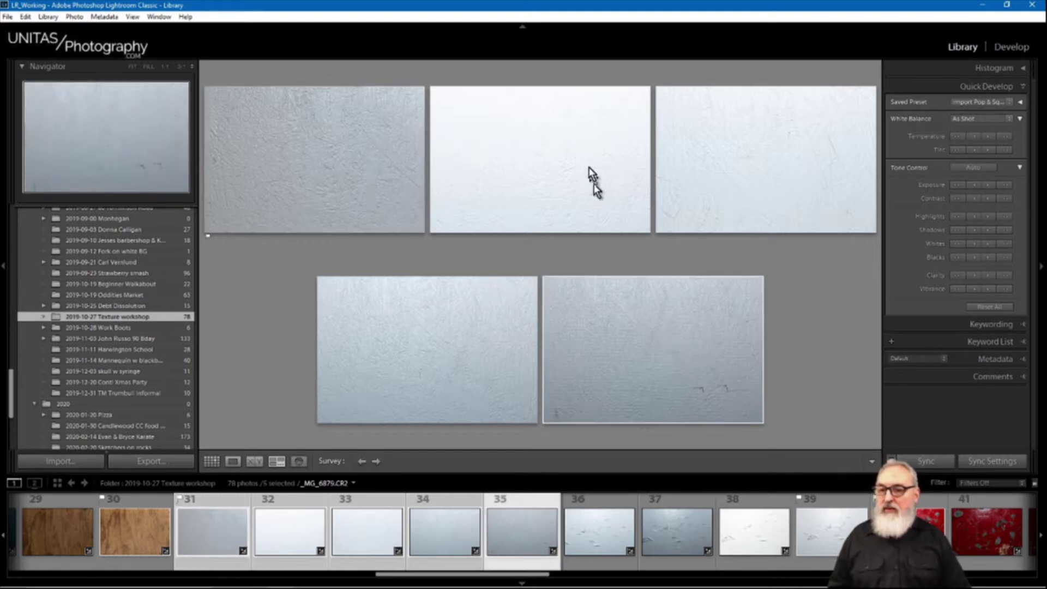
left_click(570, 161)
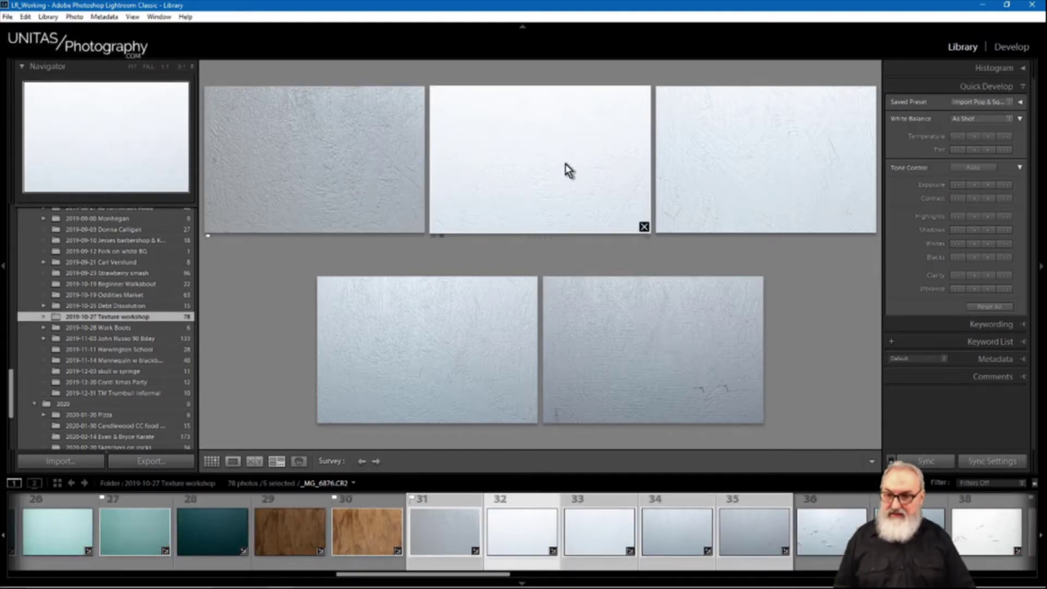
left_click(644, 226)
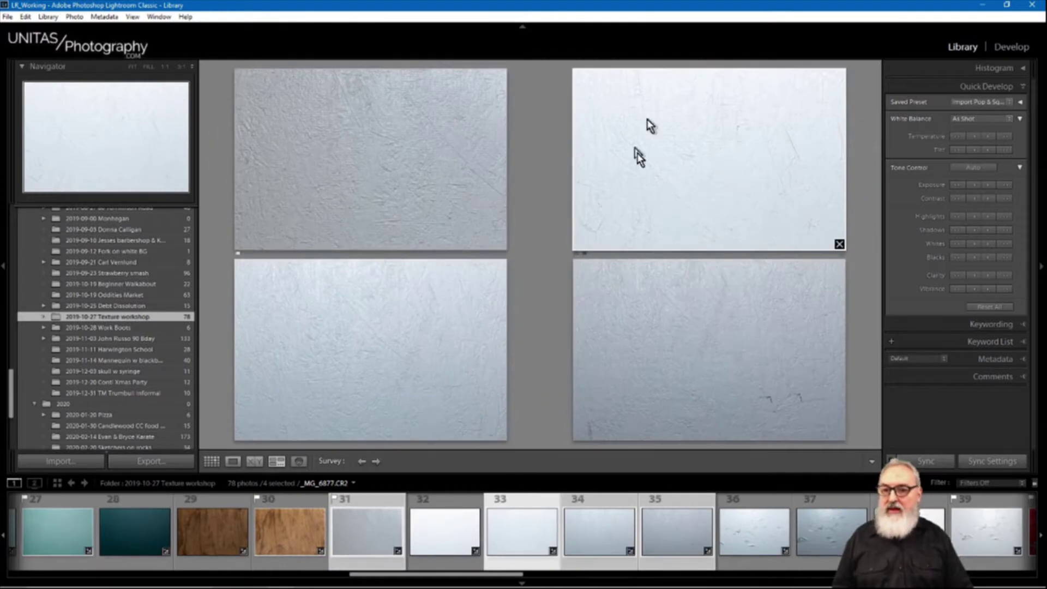
key("slash")
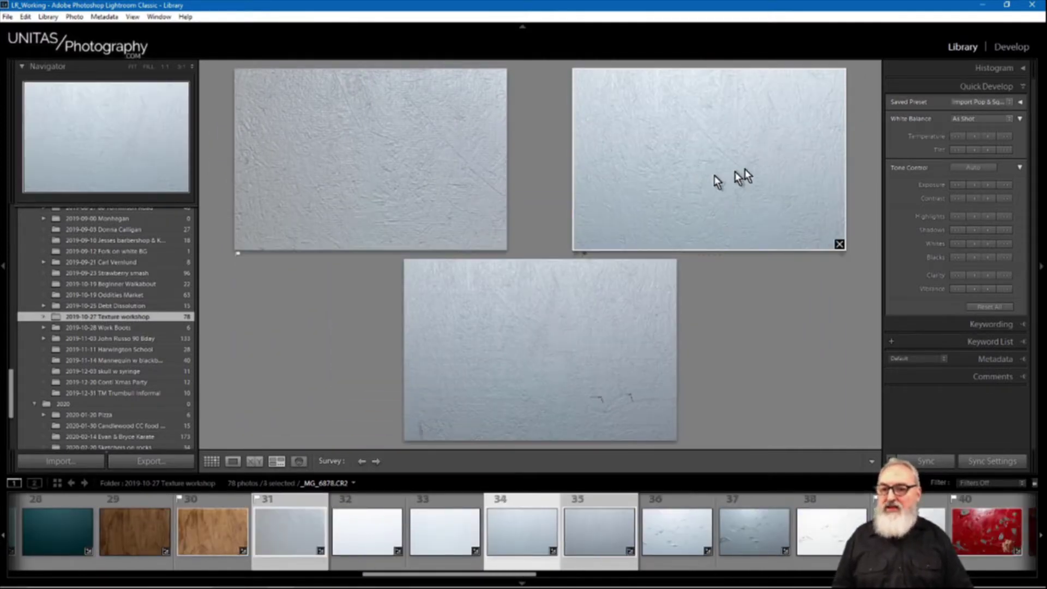
key("slash")
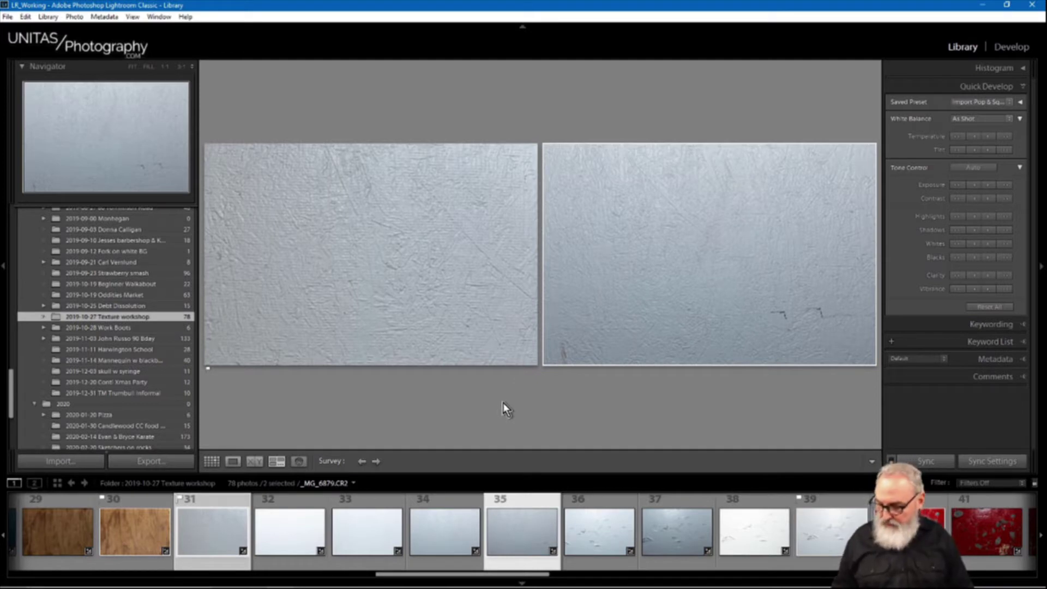
Compare the two remaining photos, _MG_6875 and _MG_6879, by switching back and forth between them in Loupe view.
key("e")
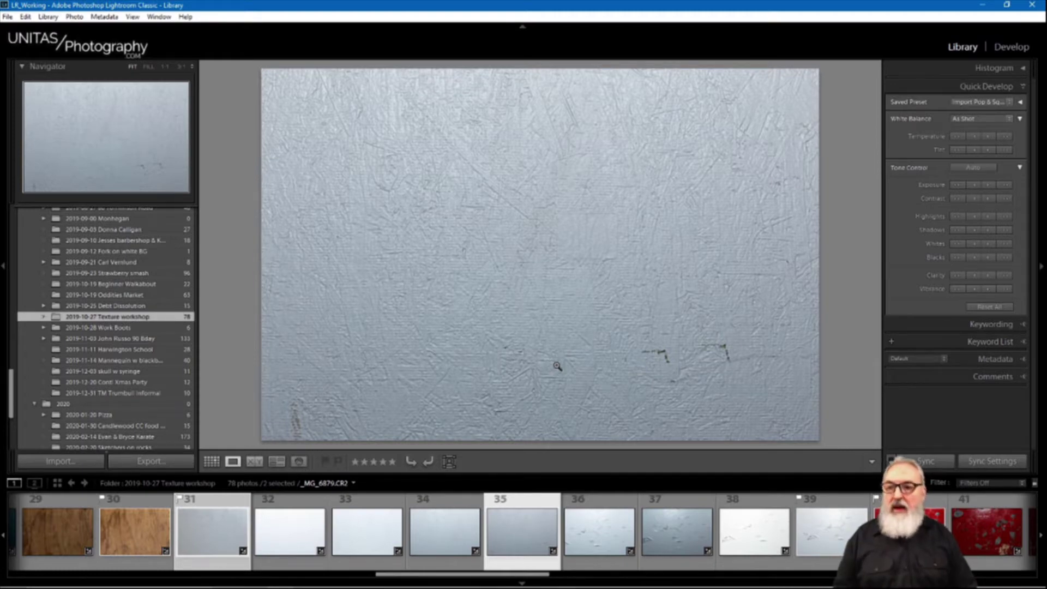
key("Left")
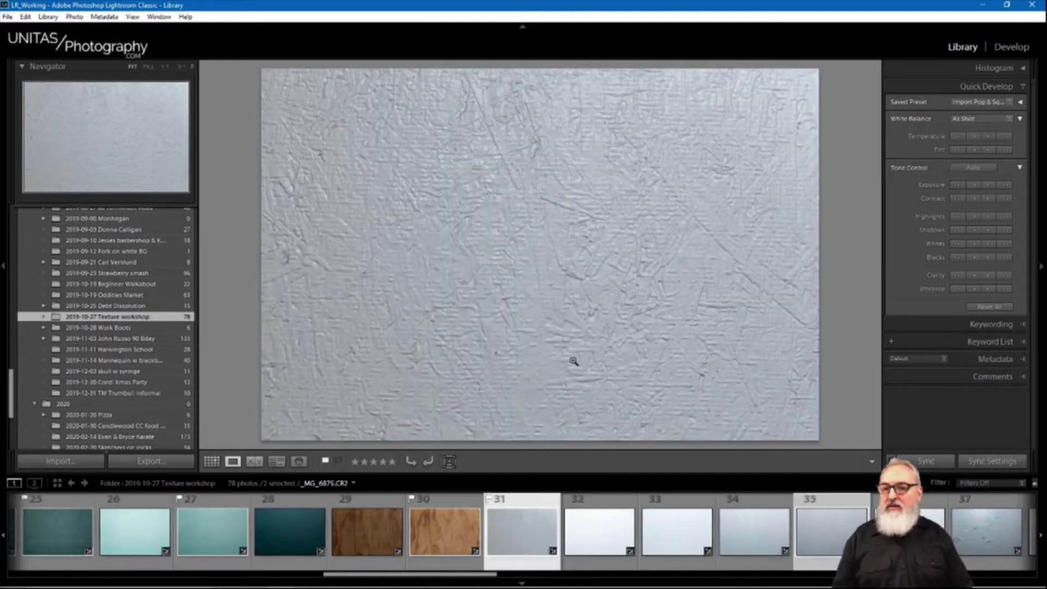
key("Right")
key("Left")
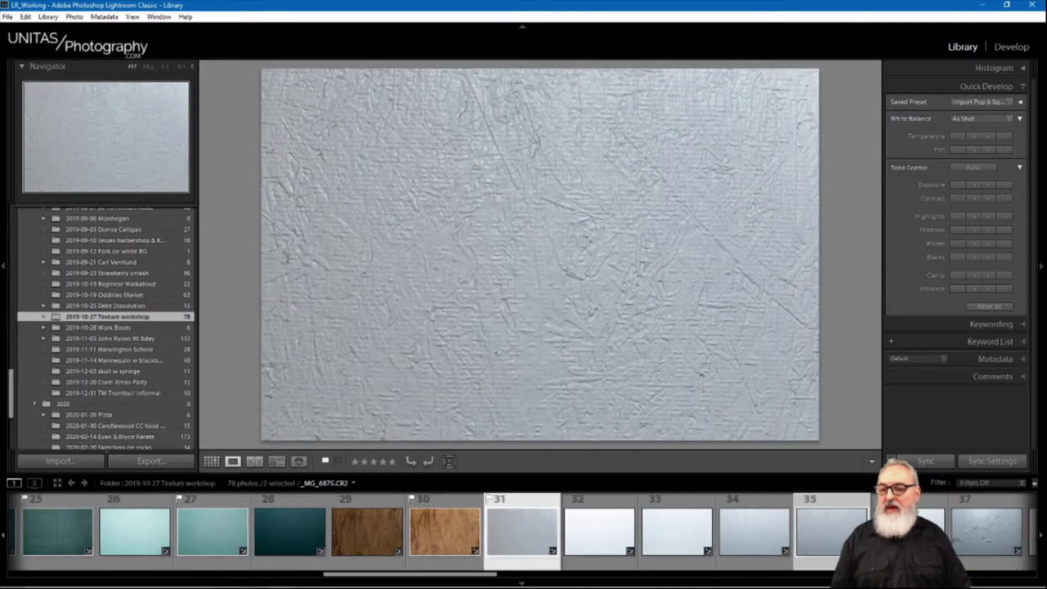
key("Right")
key("Left")
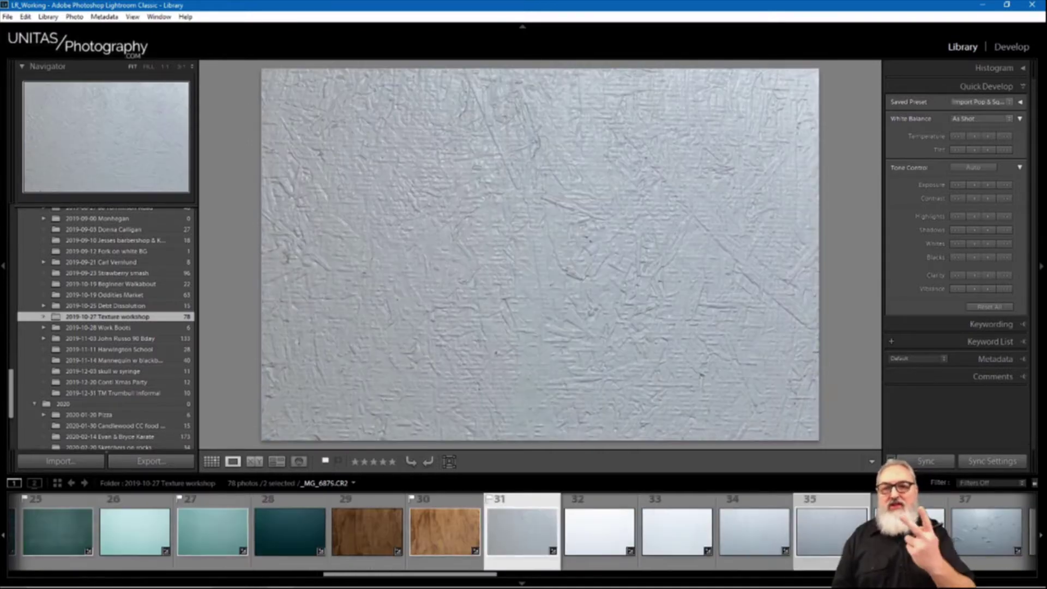
key("Right")
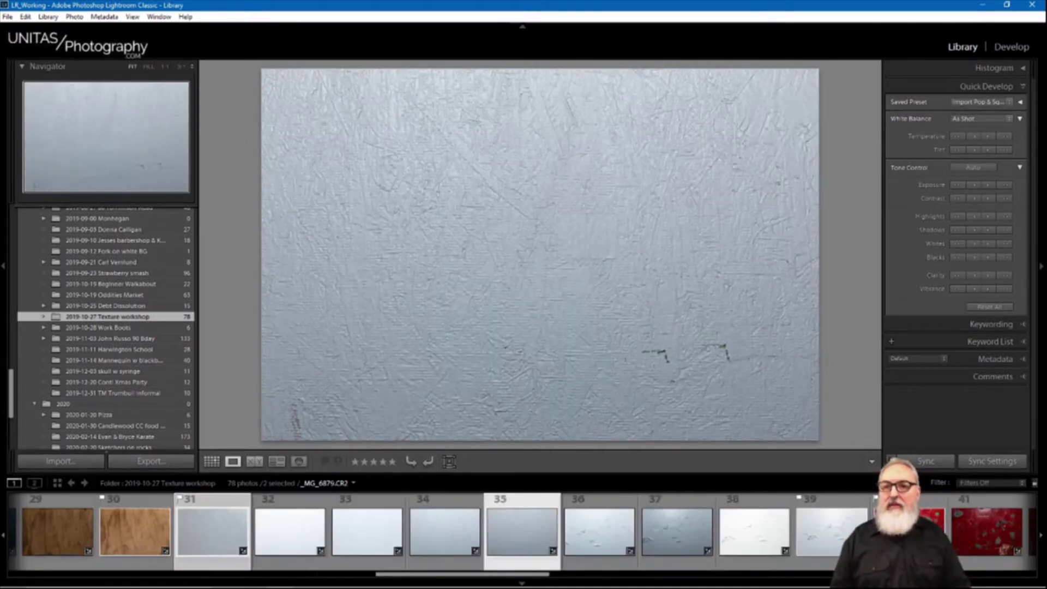
key("Left")
key("Right")
key("Left")
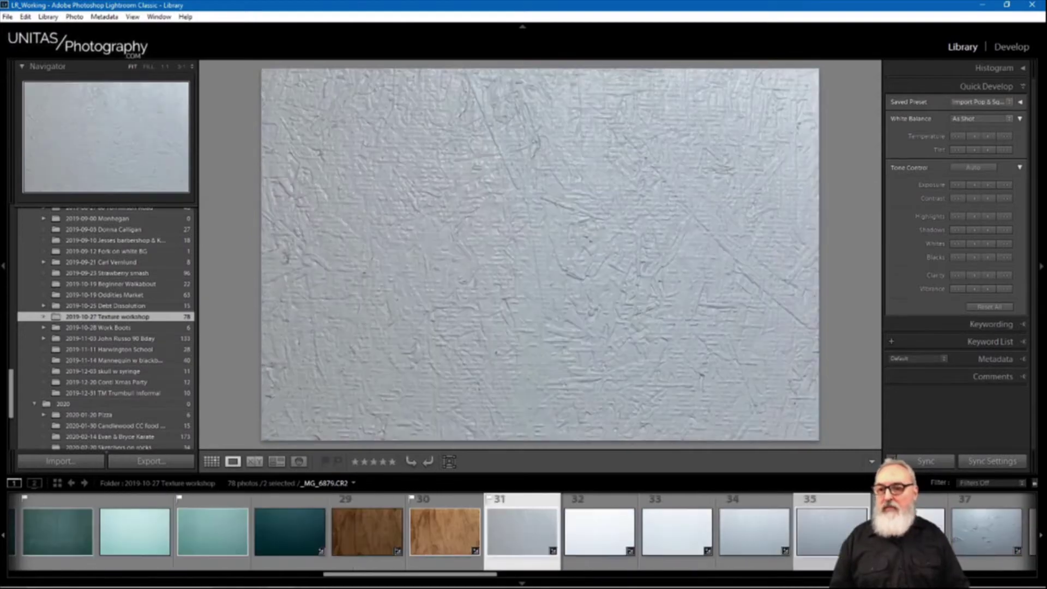
key("Right")
key("Left")
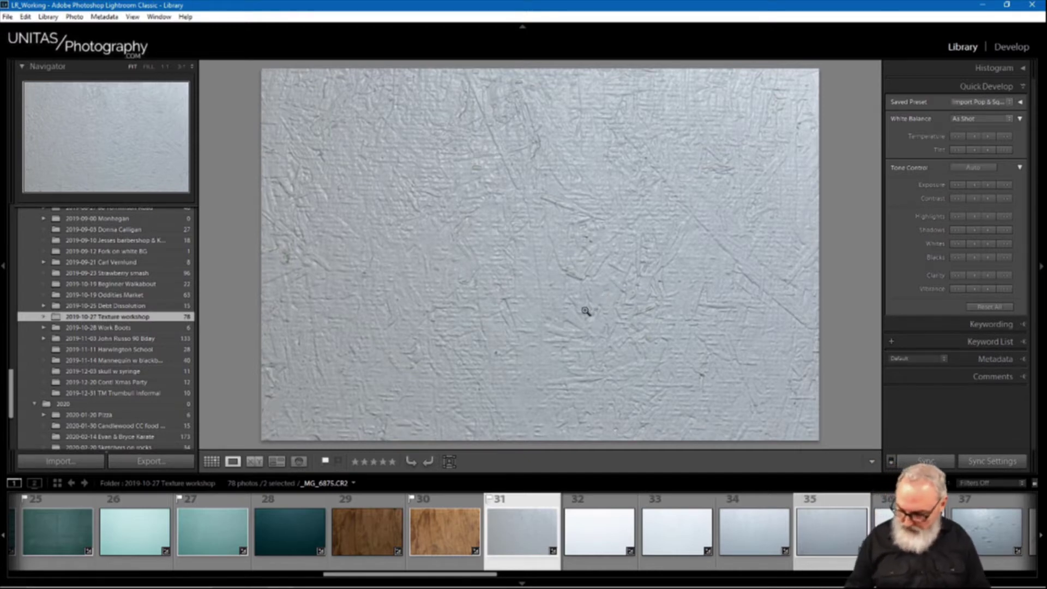
Leave the two-photo survey for the grid, go to the last photos in the folder and clear the selection.
key("n")
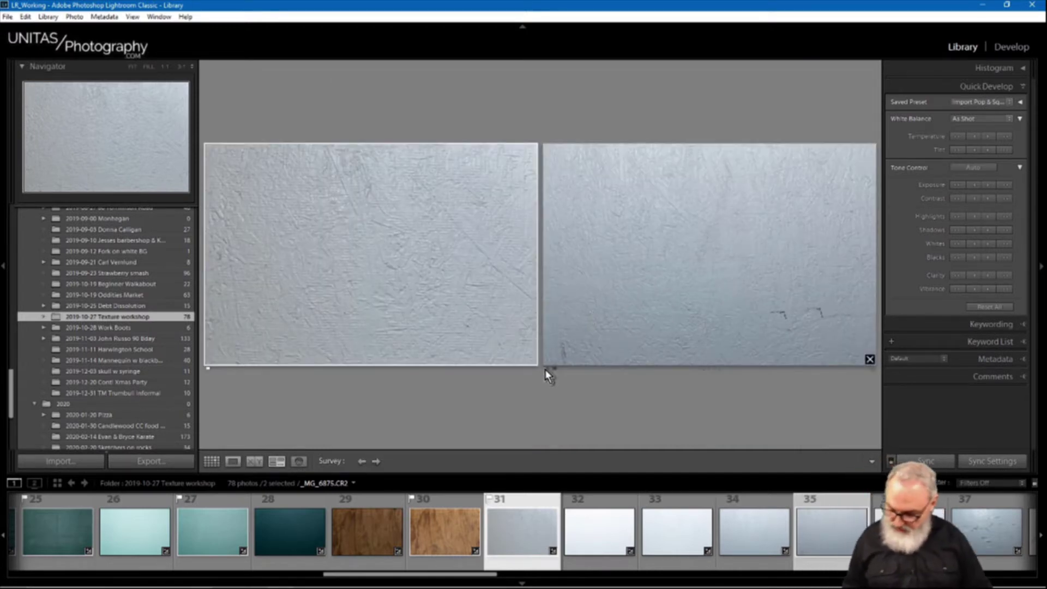
key("g")
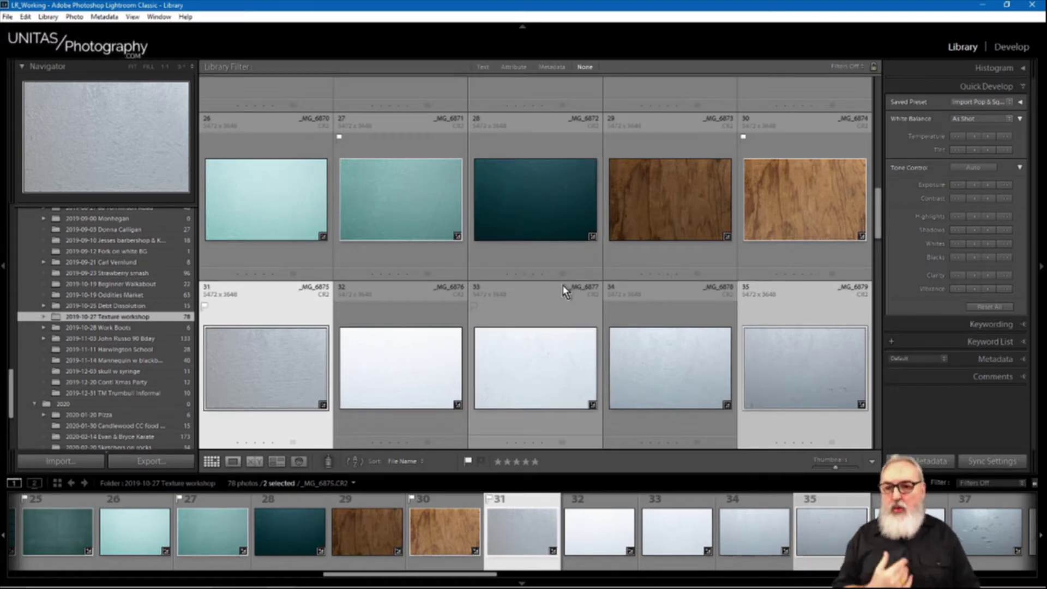
scroll(879, 221, "up", 1)
left_click_drag(879, 221, 876, 421)
left_click(676, 390)
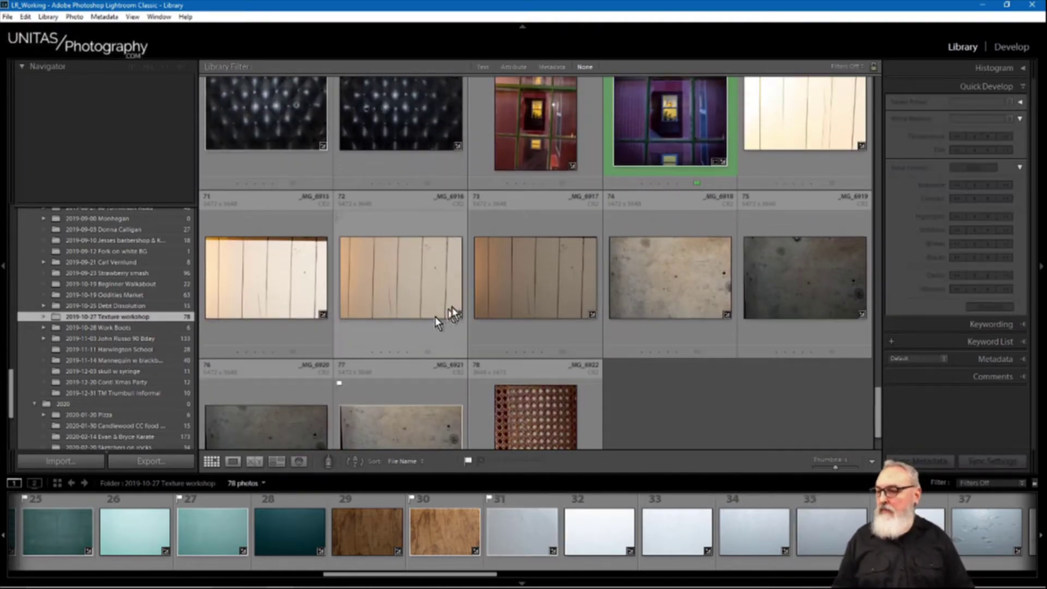
Open the 2019-10-19 Oddities Market folder and look over its first rows of photos in the grid.
left_click(120, 294)
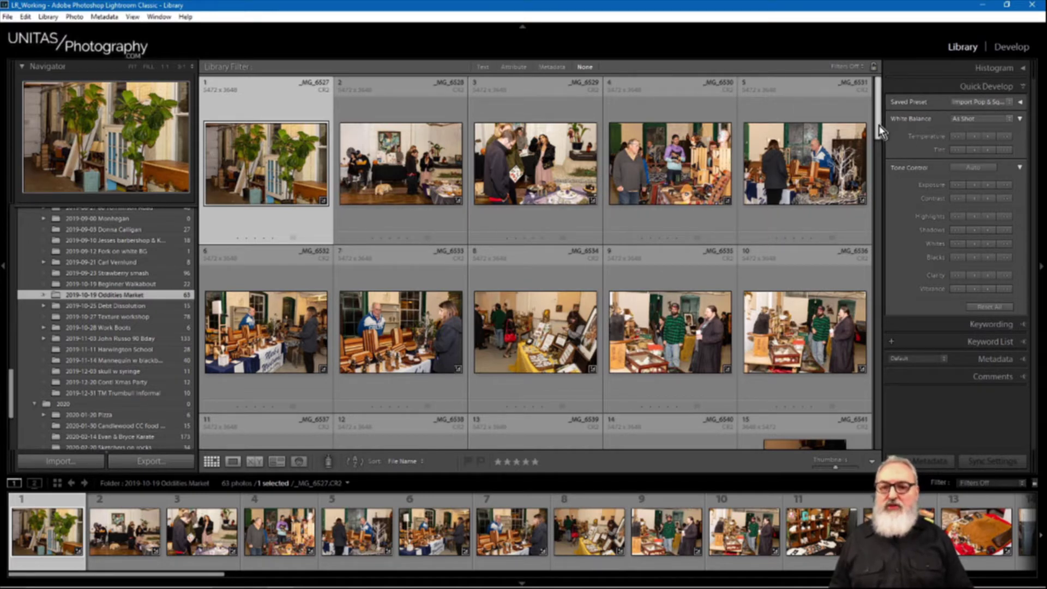
mouse_move(878, 133)
left_mouse_down()
mouse_move(885, 155)
mouse_move(876, 129)
left_mouse_up()
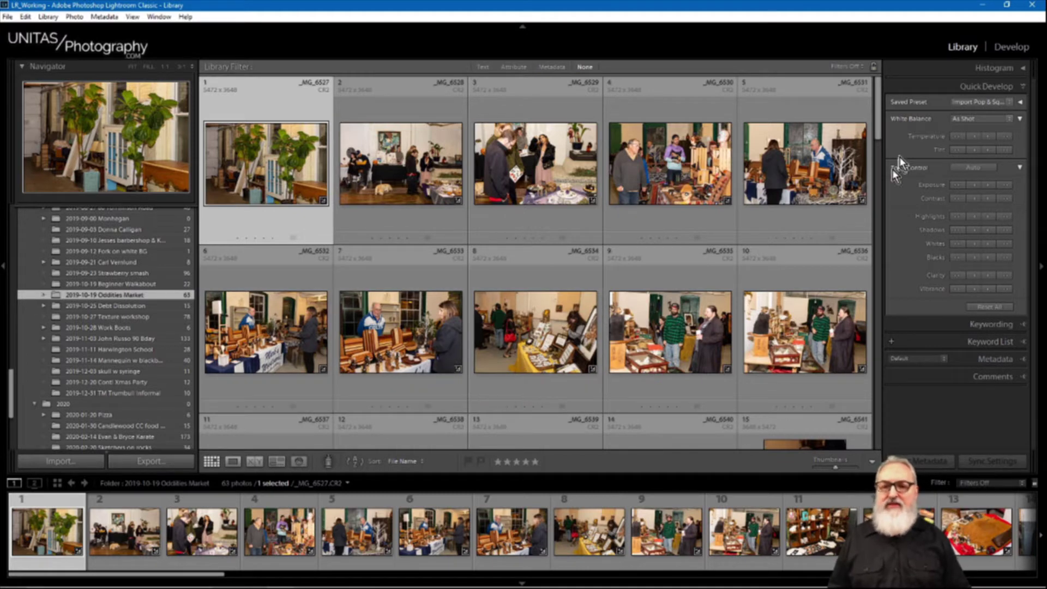
left_click_drag(879, 136, 876, 191)
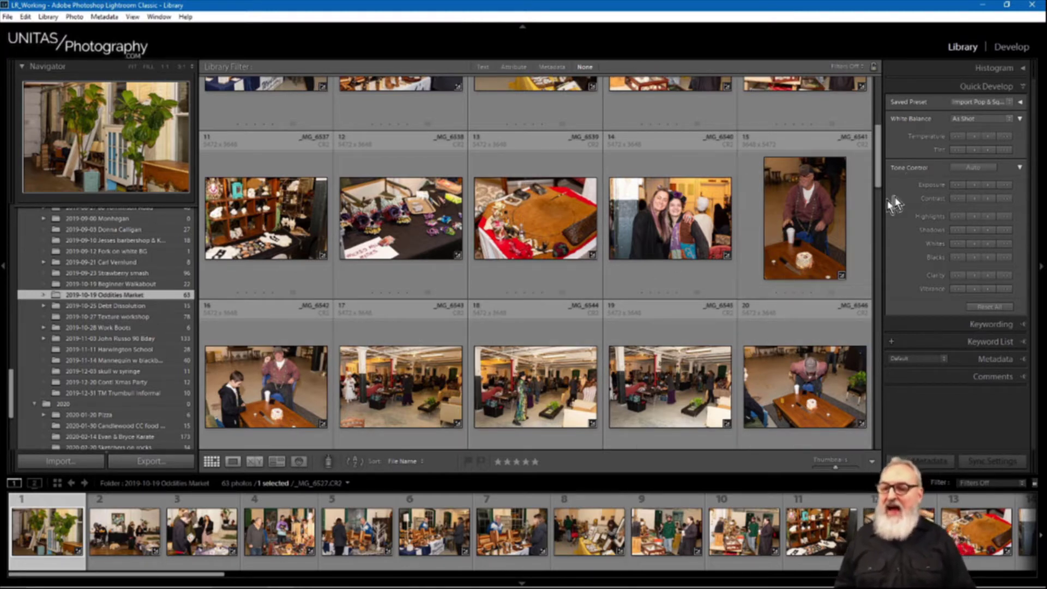
left_click_drag(881, 177, 878, 109)
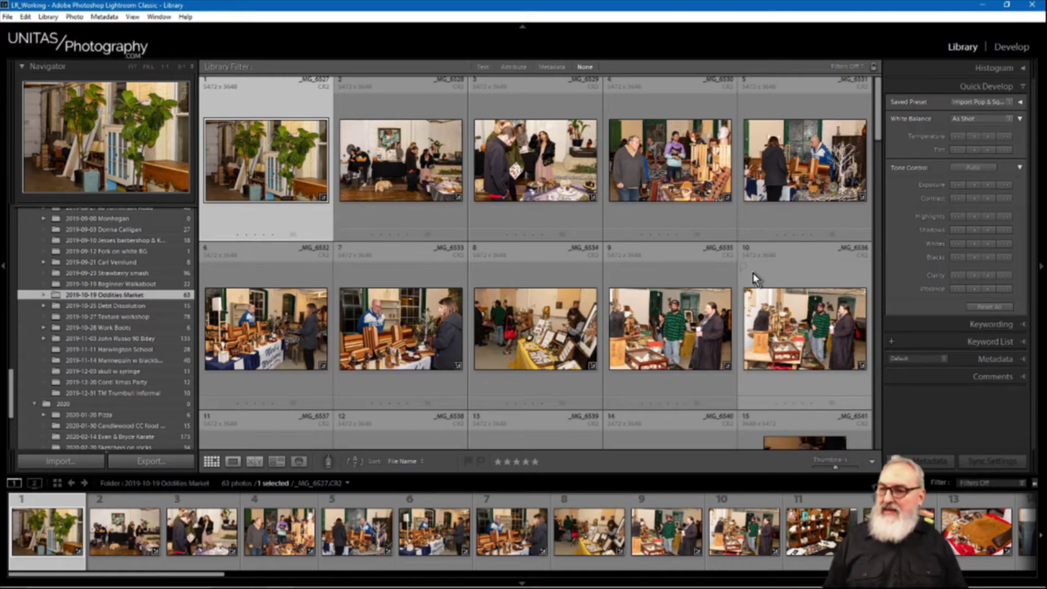
Enlarge the grid thumbnails and hide the side panels and the module picker, leaving five photos per row.
key("equal")
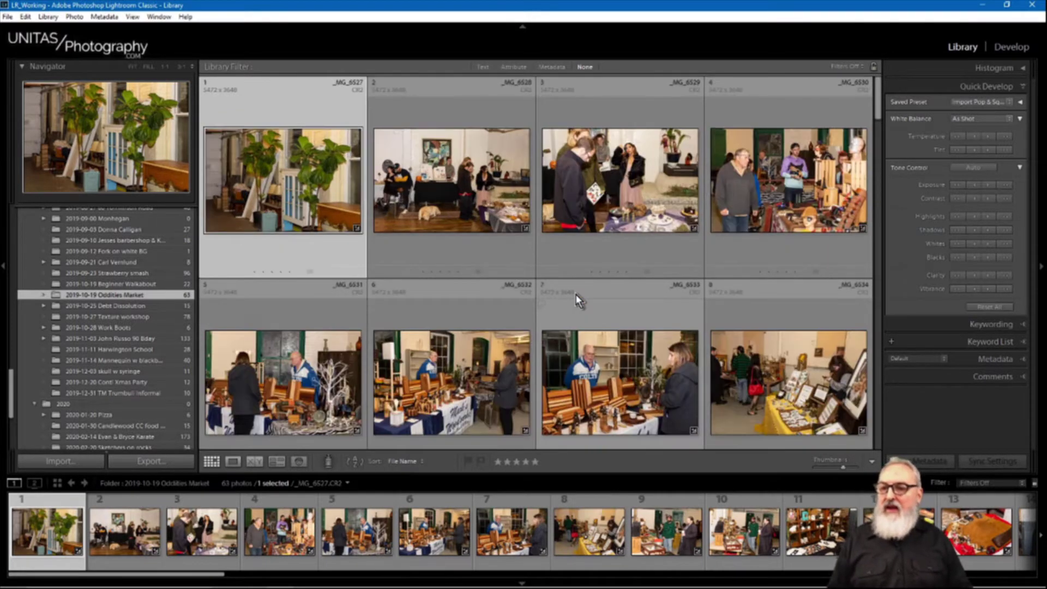
key("equal")
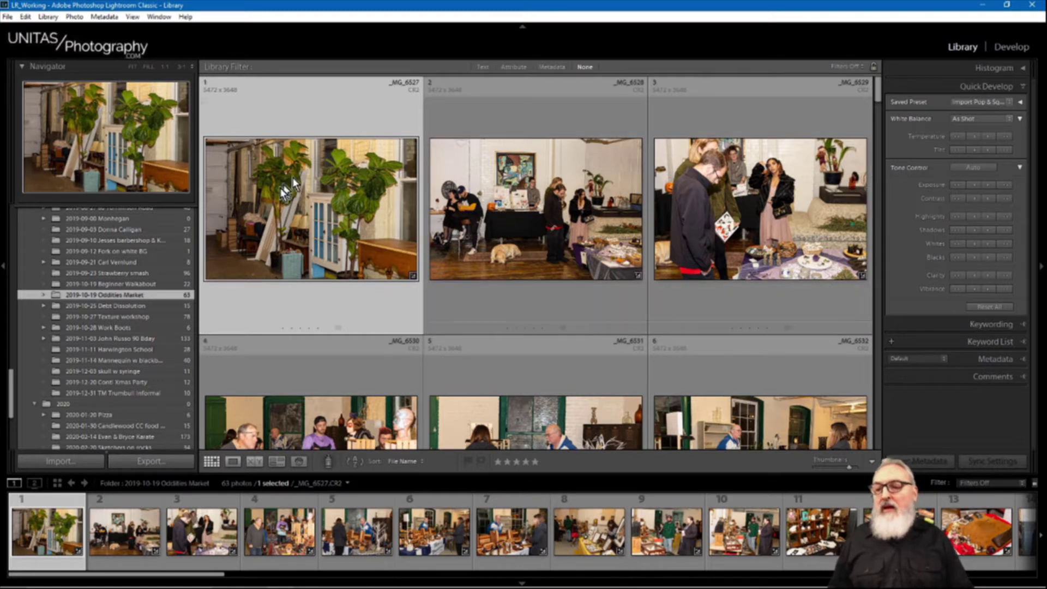
mouse_move(741, 225)
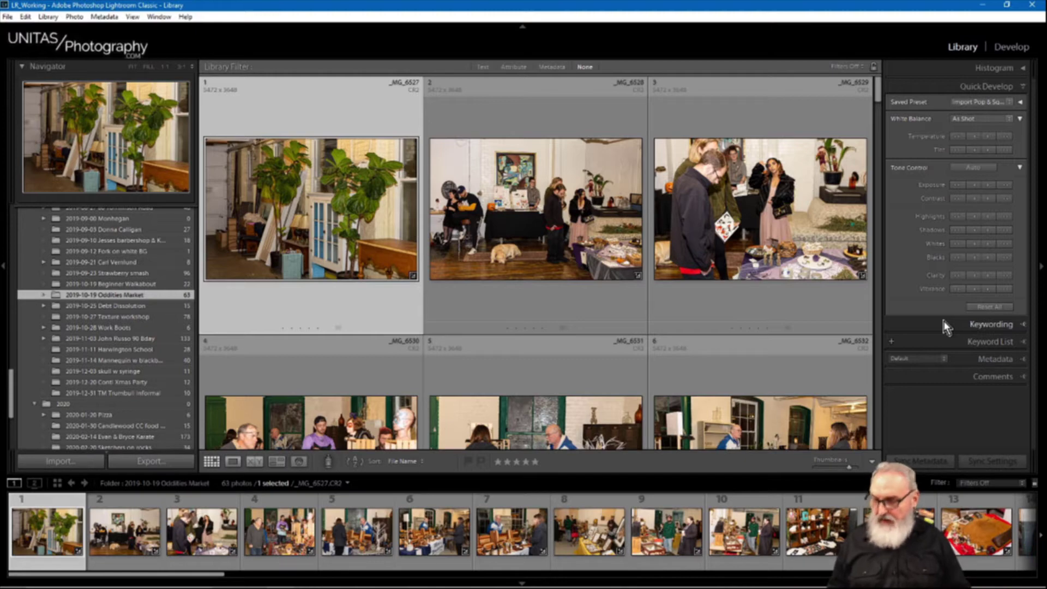
key("Tab")
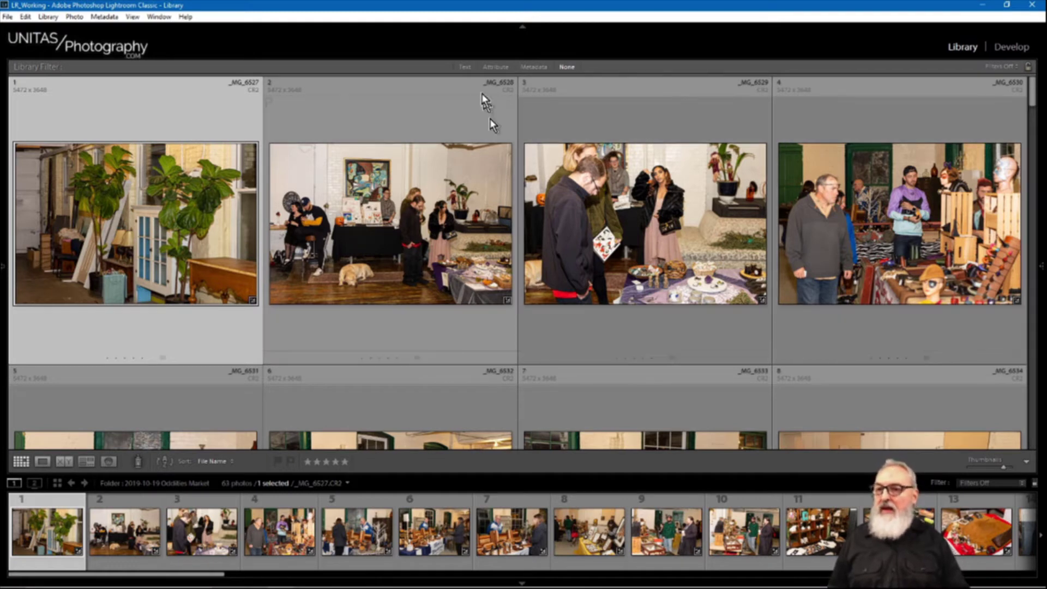
left_click(522, 27)
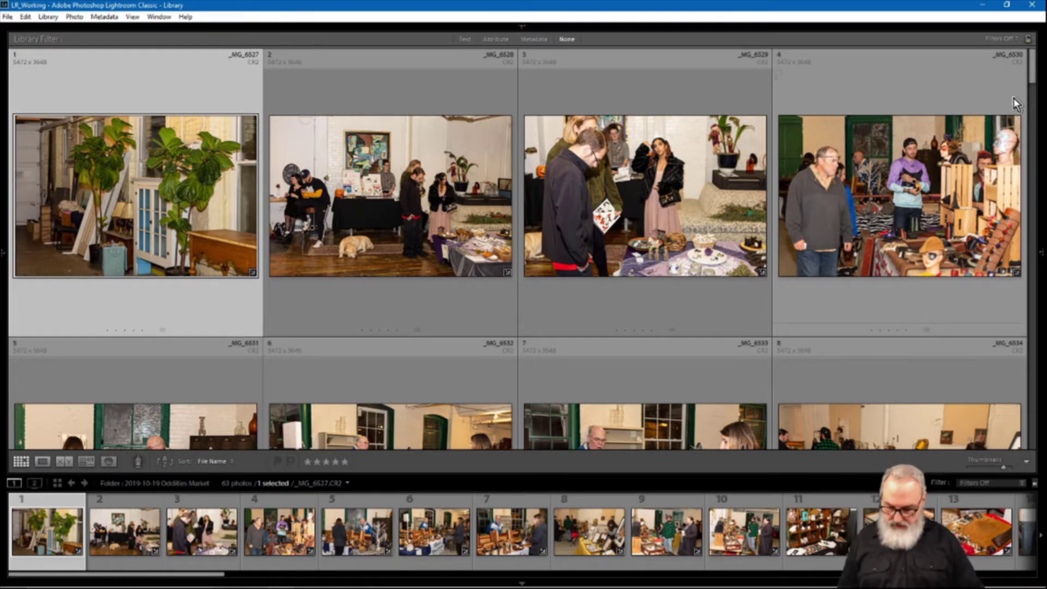
key("minus")
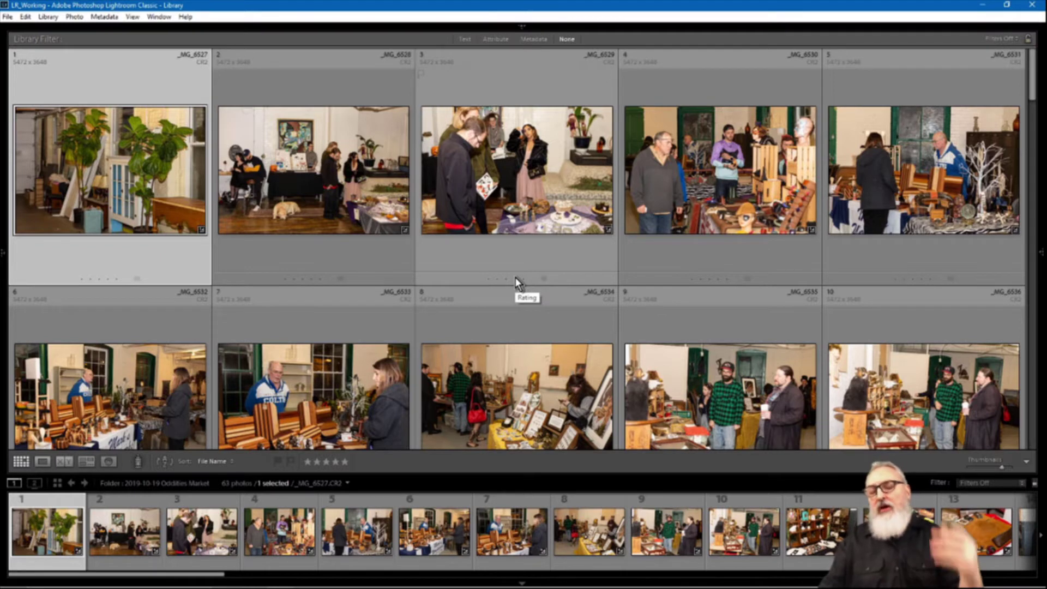
Check _MG_6529 in Loupe view and flag it as a pick in the grid.
left_click(332, 258)
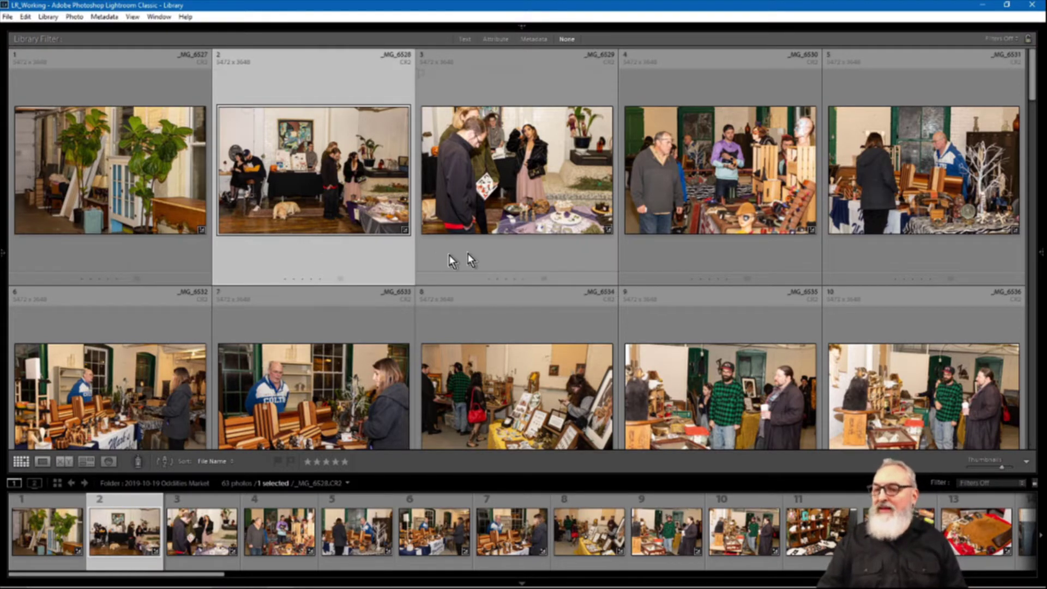
left_click(498, 254)
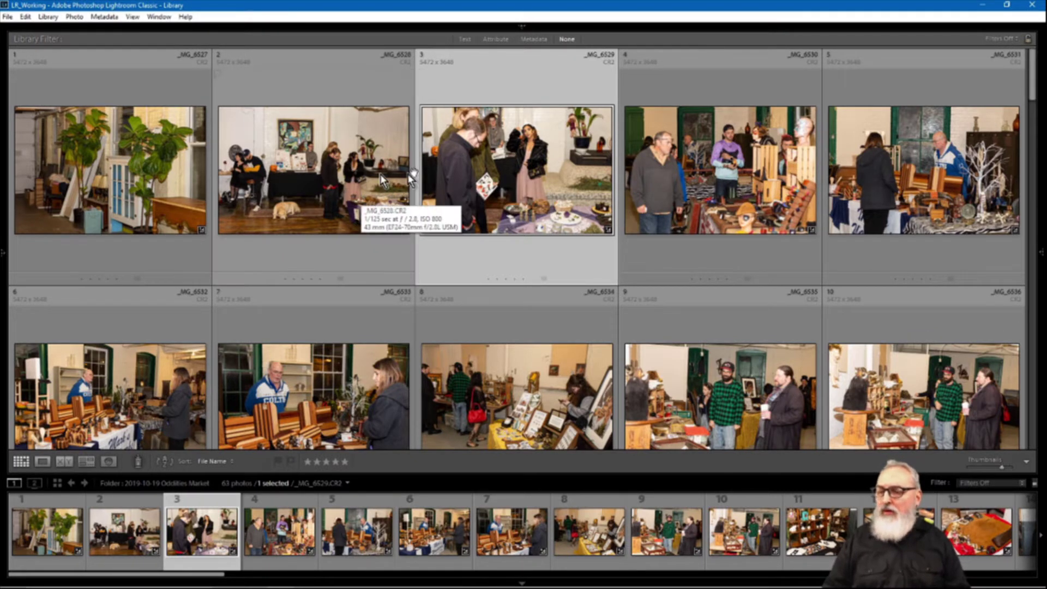
double_click(494, 212)
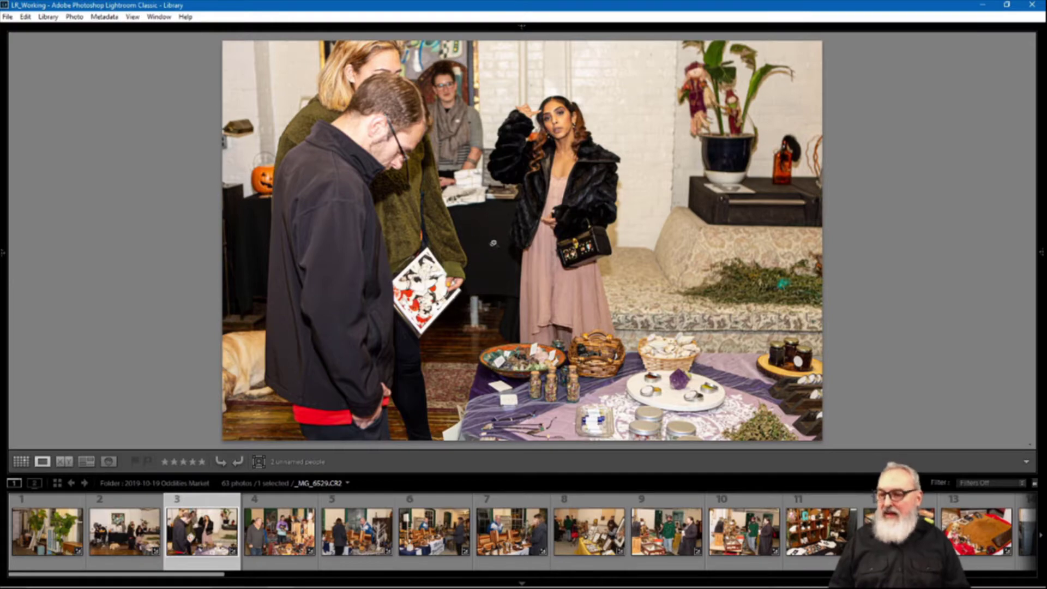
key("g")
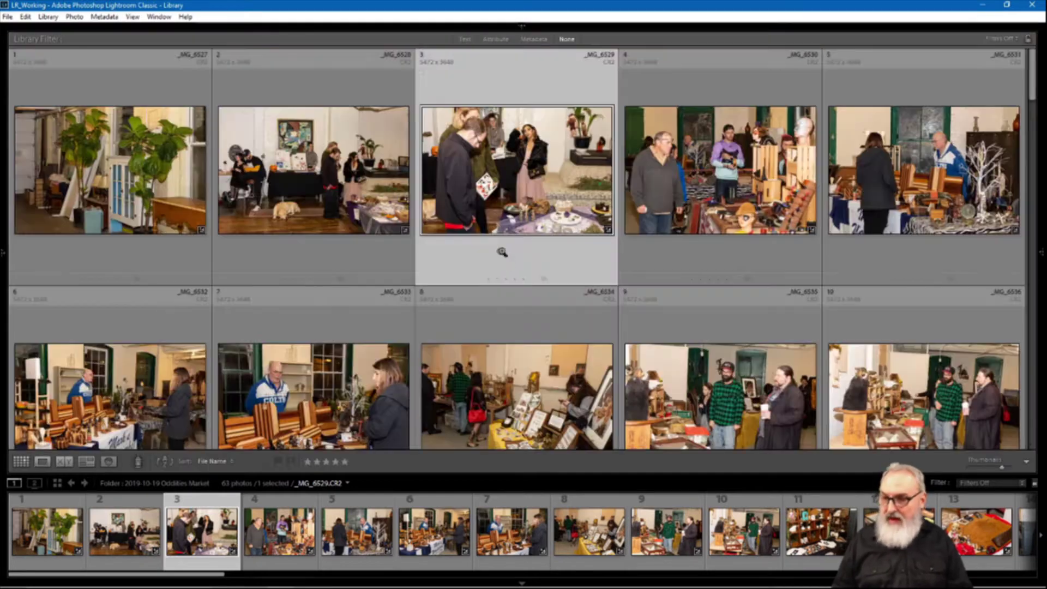
key("p")
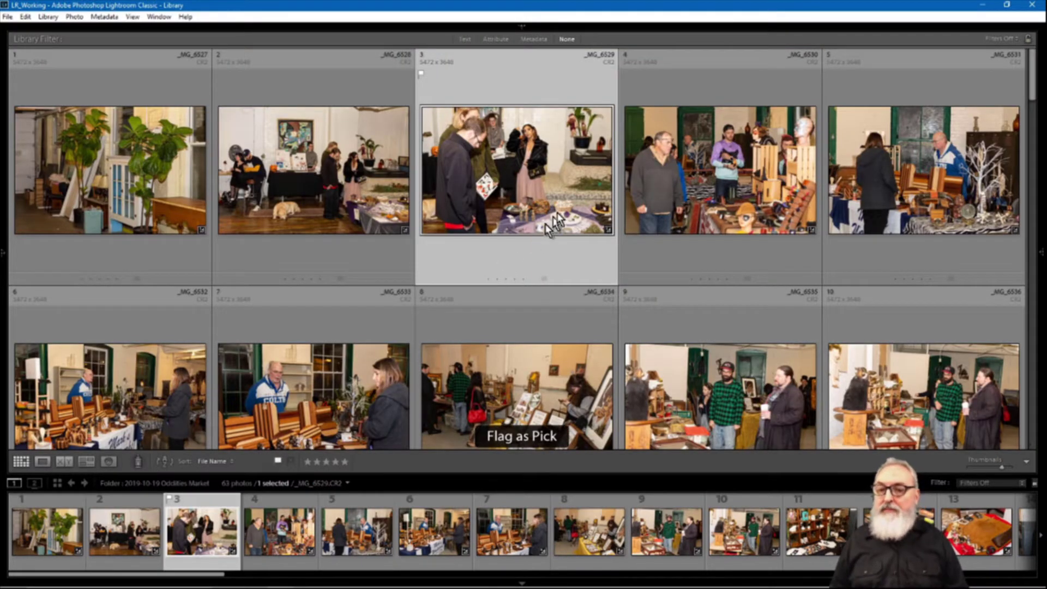
Examine _MG_6530 and _MG_6531 one after the other in Loupe view, returning to the grid each time.
left_click(728, 164)
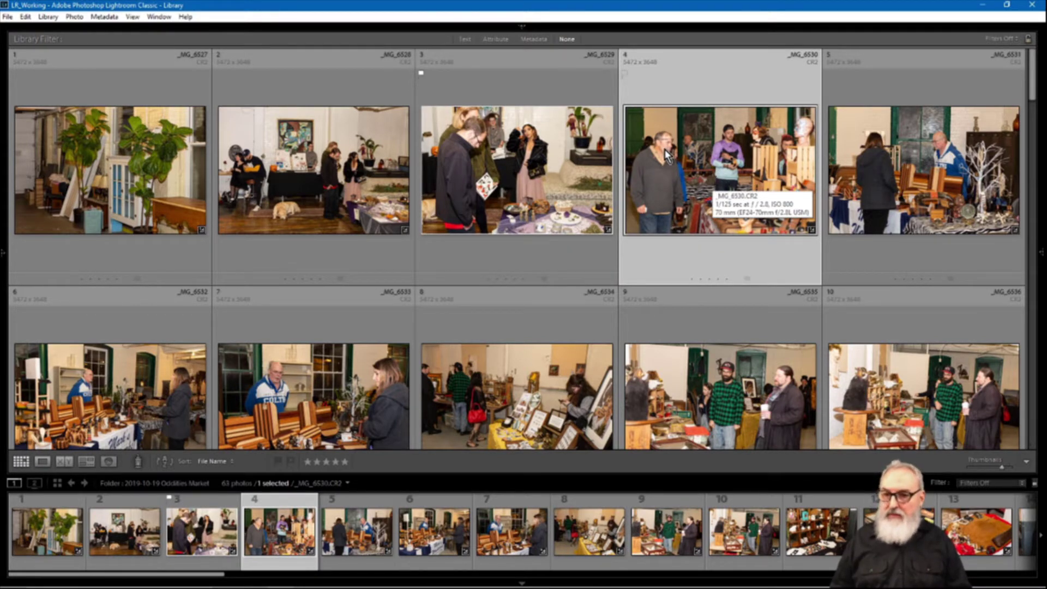
double_click(663, 179)
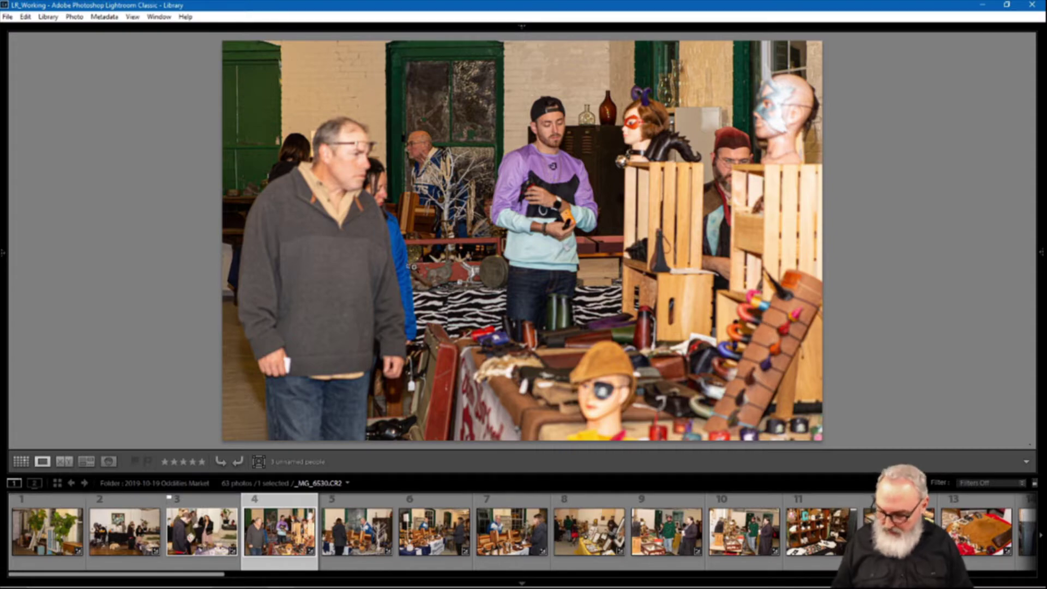
key("g")
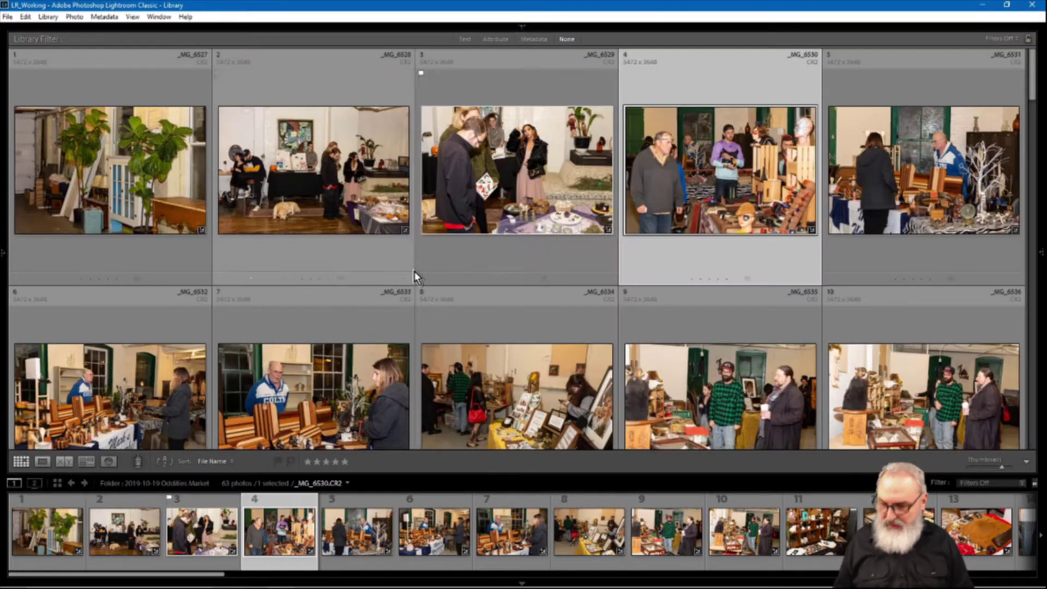
left_click(932, 184)
key("e")
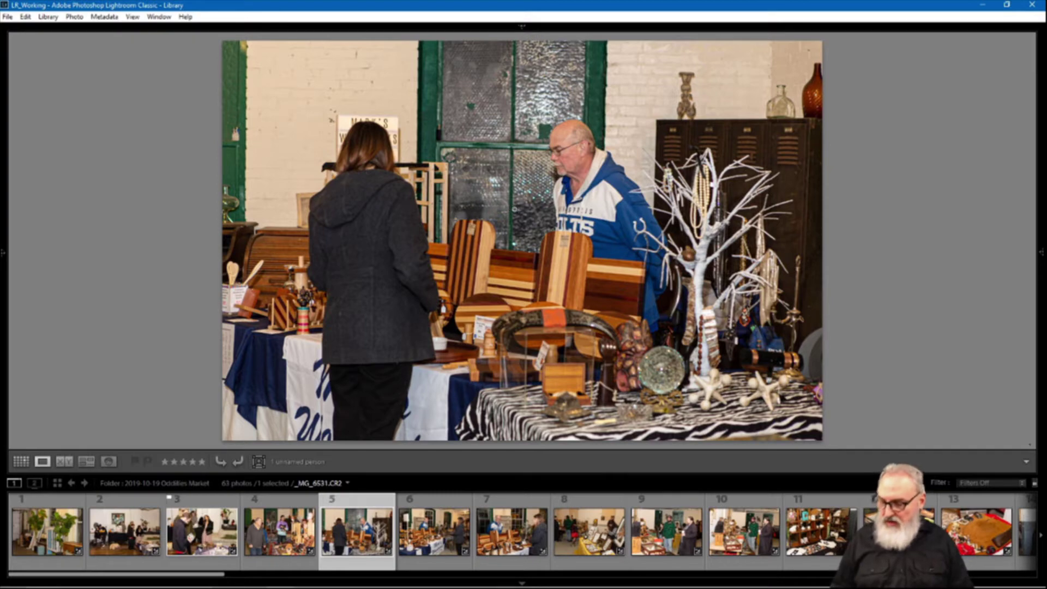
key("g")
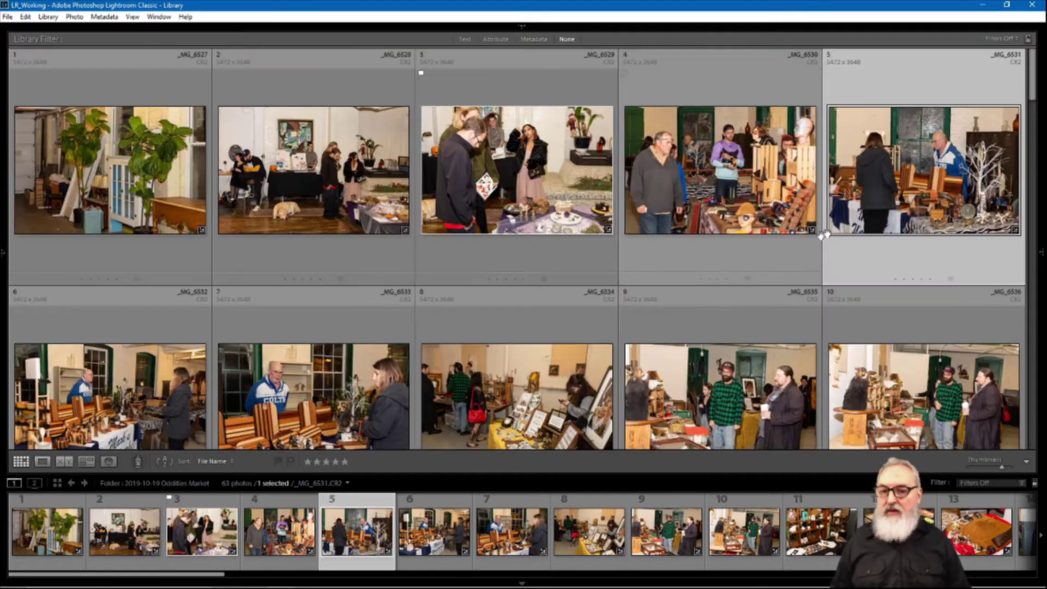
Select the similar woodworking stall photos _MG_6531, _MG_6532 and _MG_6533 and compare them in Survey view.
scroll(1032, 97, "down", 4)
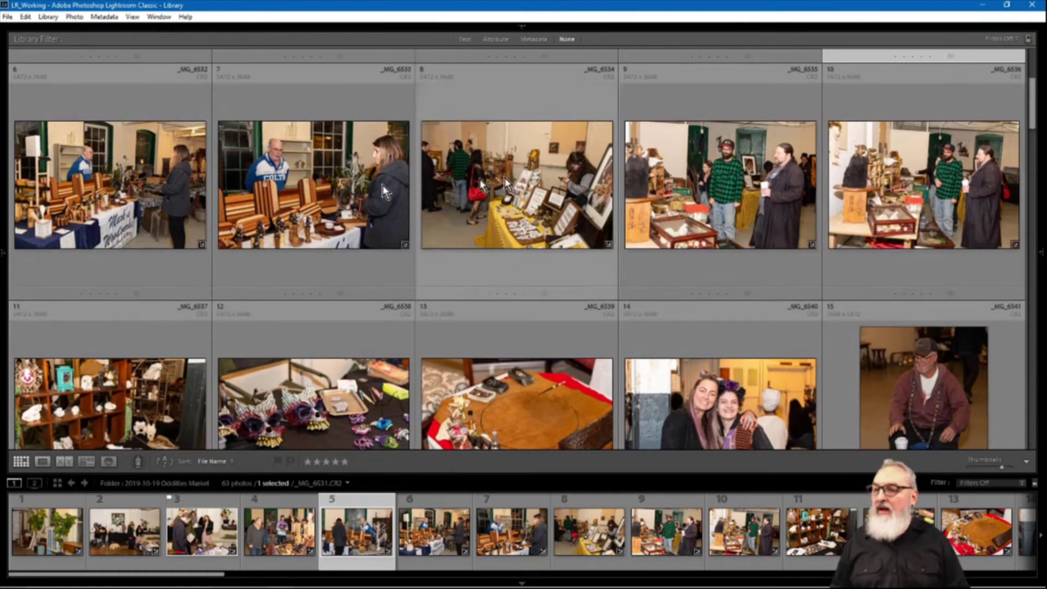
scroll(1033, 109, "up", 1)
scroll(1033, 112, "up", 2)
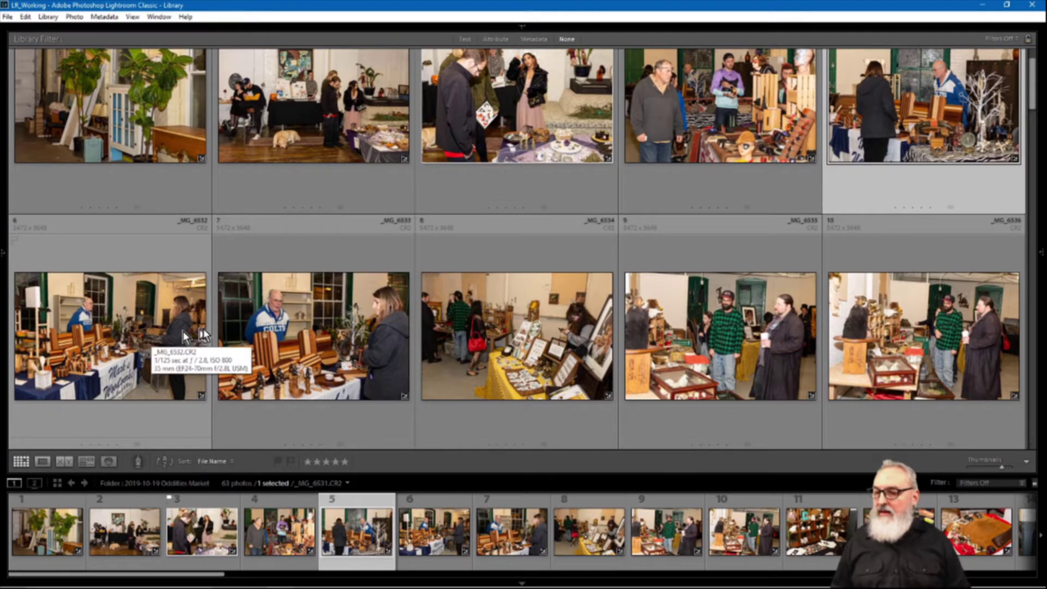
left_click(319, 332, "shift")
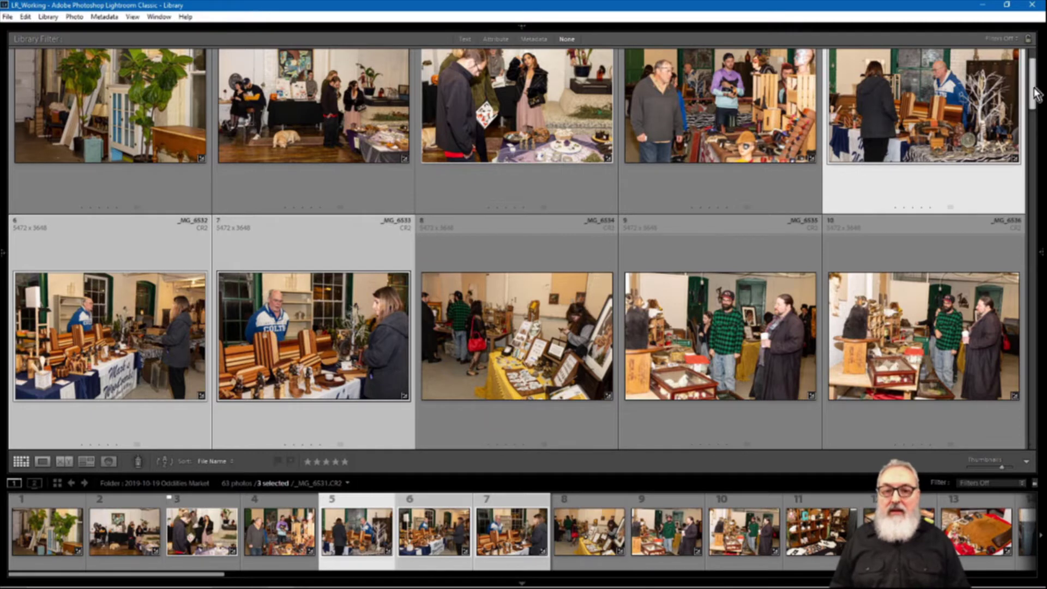
left_click_drag(1036, 93, 1036, 87)
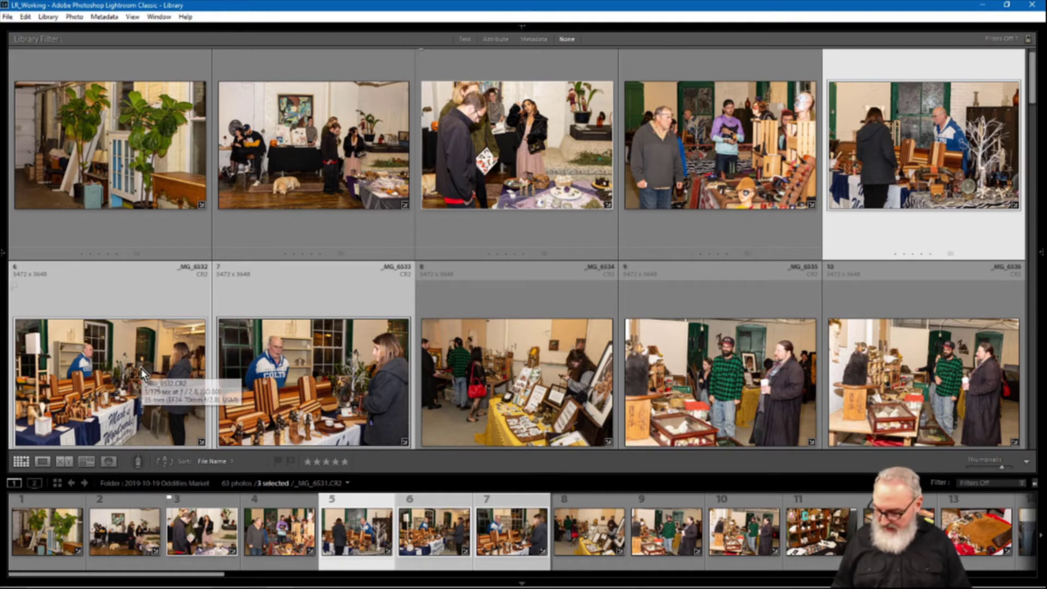
key("n")
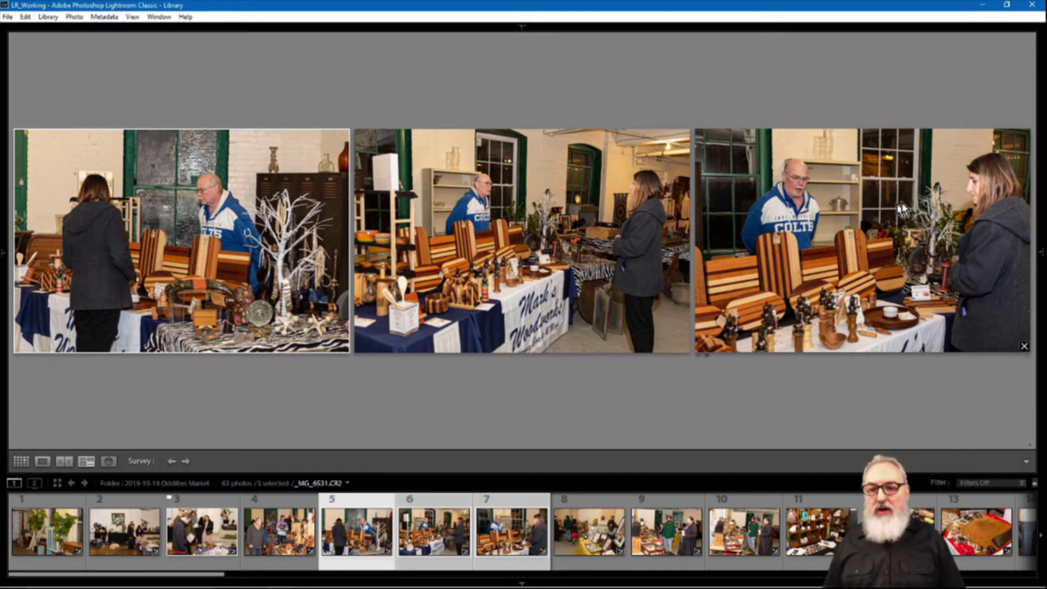
Flag _MG_6533 as a pick in the survey and return to the grid.
left_click(846, 239)
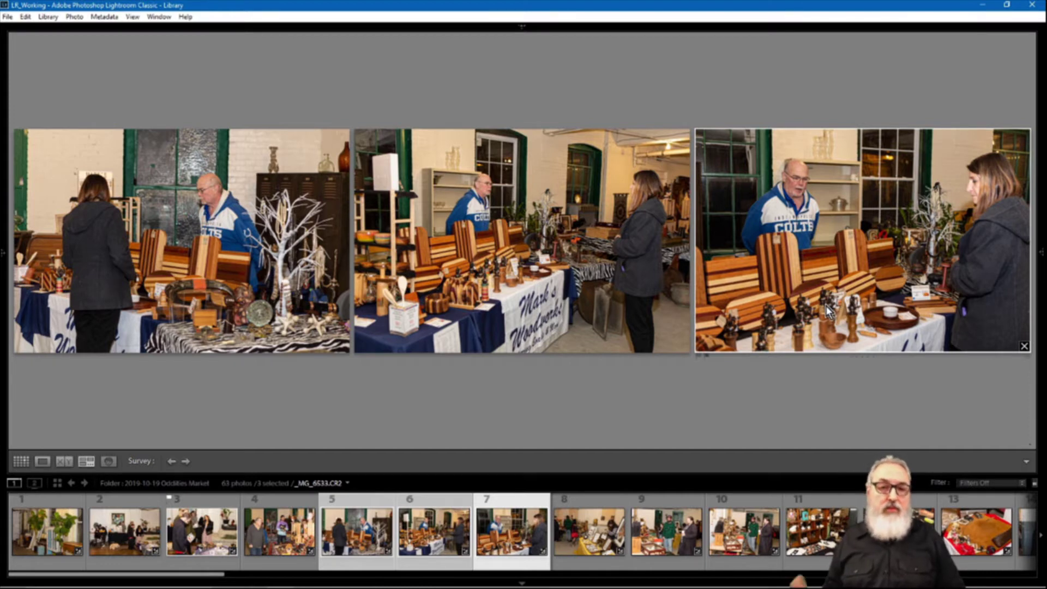
key("p")
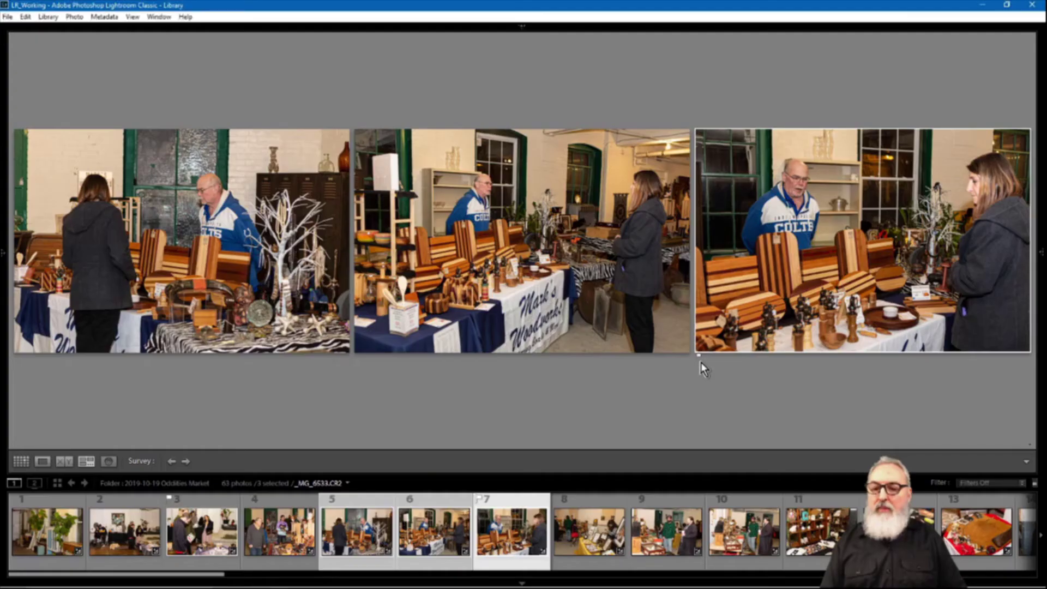
key("g")
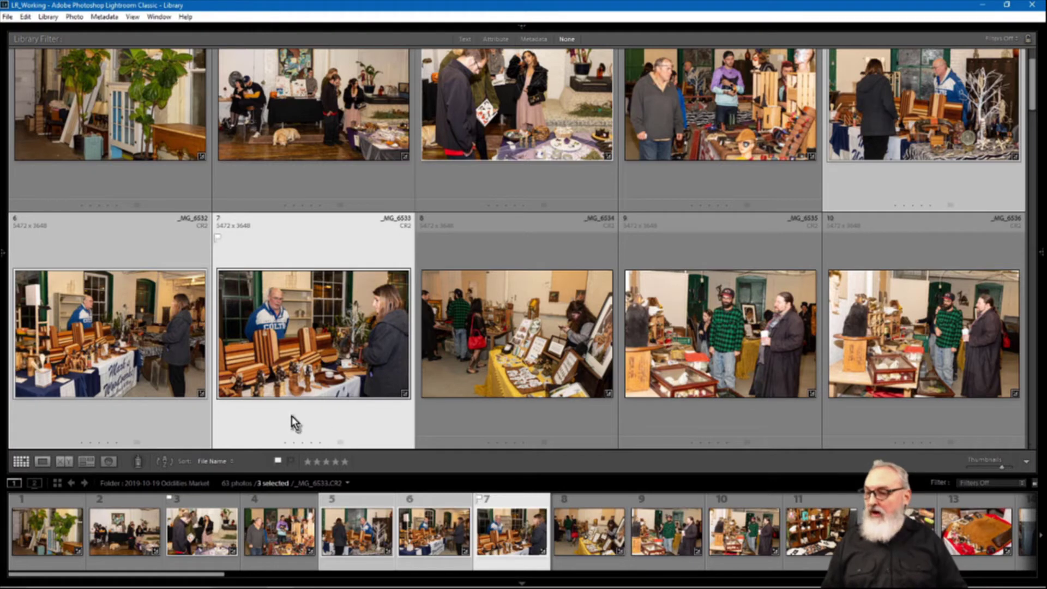
Remove the pick flags from _MG_6533 and _MG_6529.
key("u")
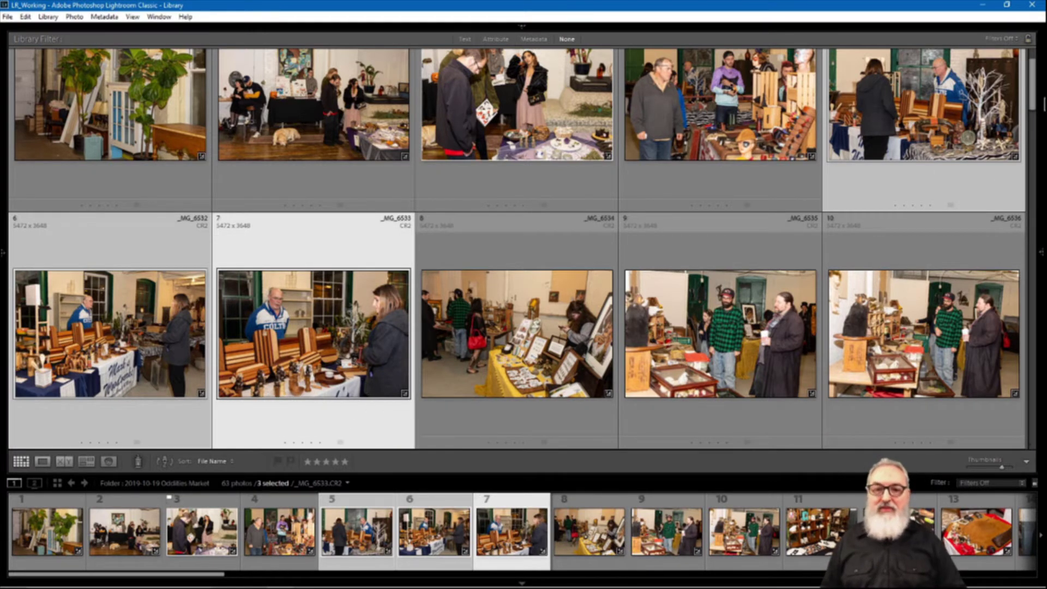
scroll(1035, 106, "up", 2)
left_click(500, 93)
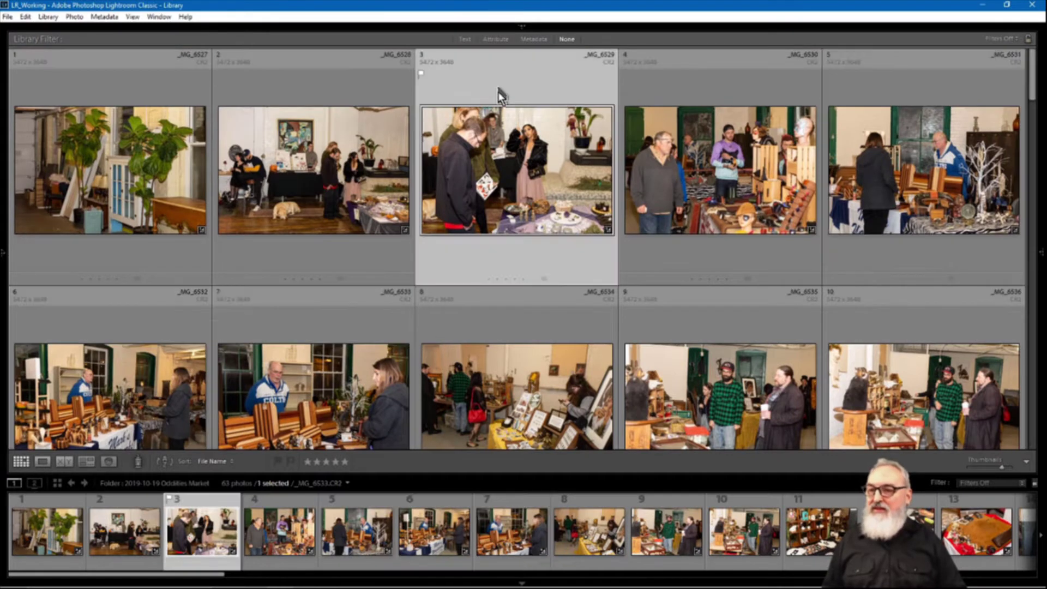
key("u")
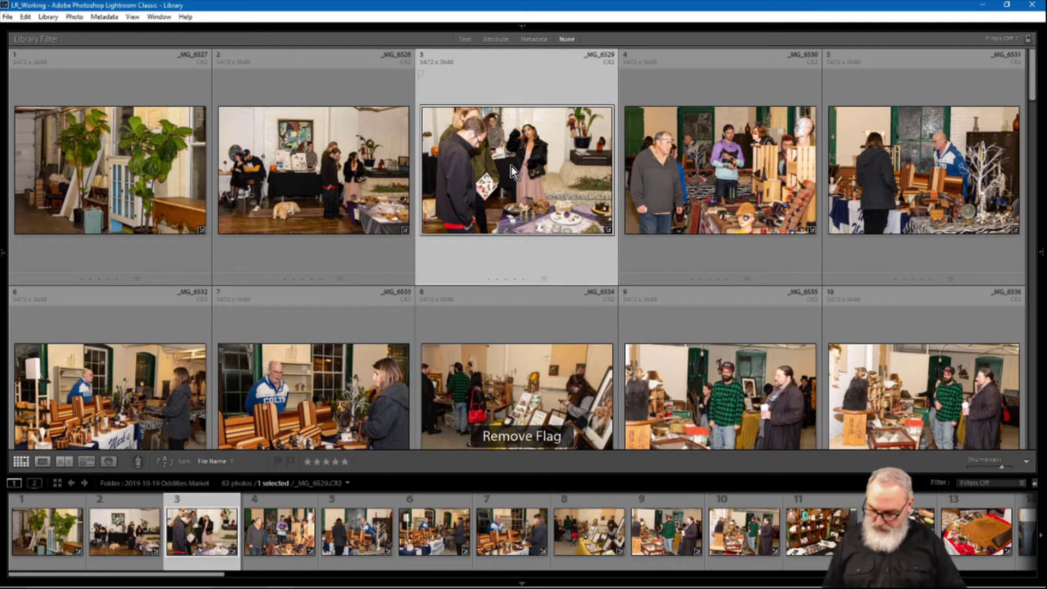
Rate _MG_6529 and _MG_6533 one star each.
key("1")
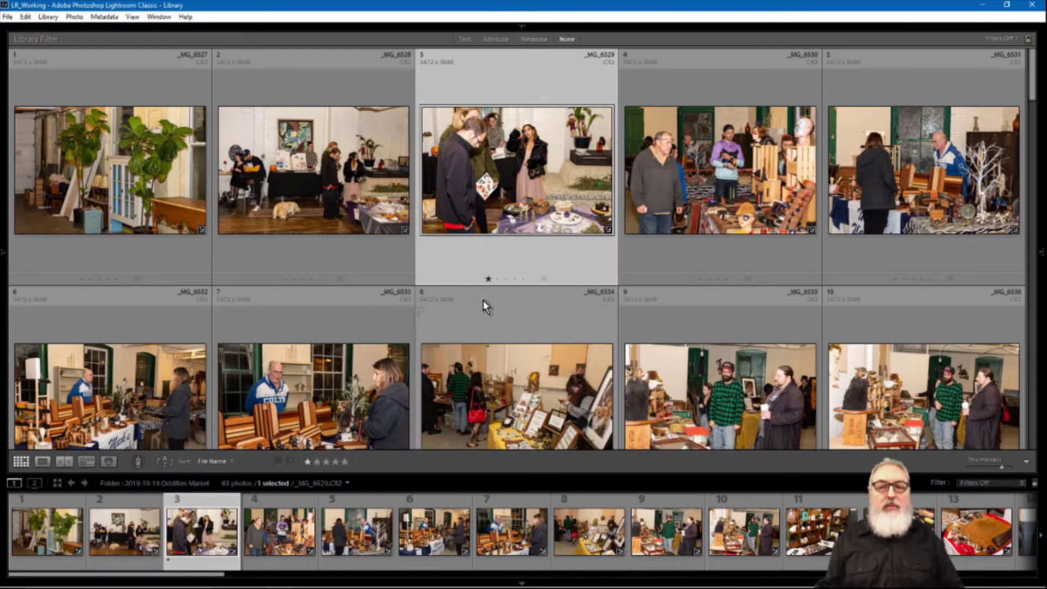
left_click(335, 395)
key("1")
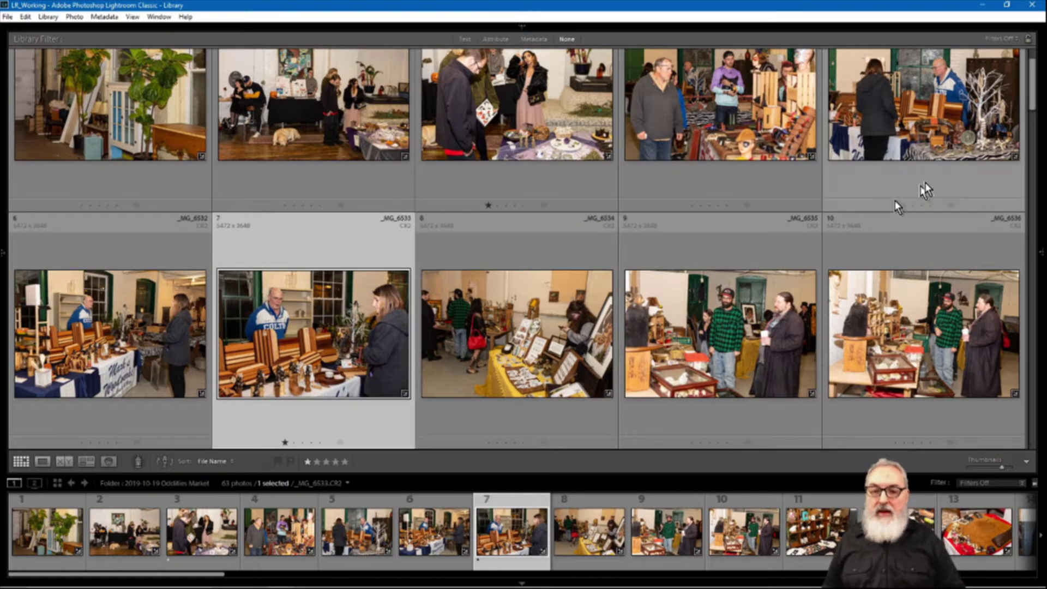
Select the similar stall photos _MG_6535 and _MG_6536 and compare them in Survey view.
scroll(971, 148, "down", 3)
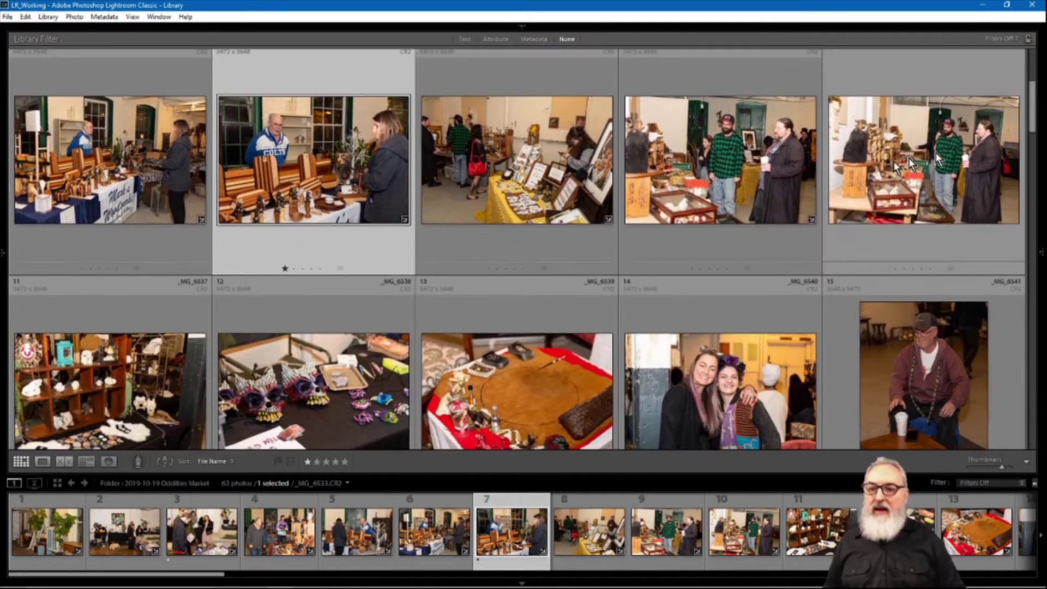
left_click(530, 165)
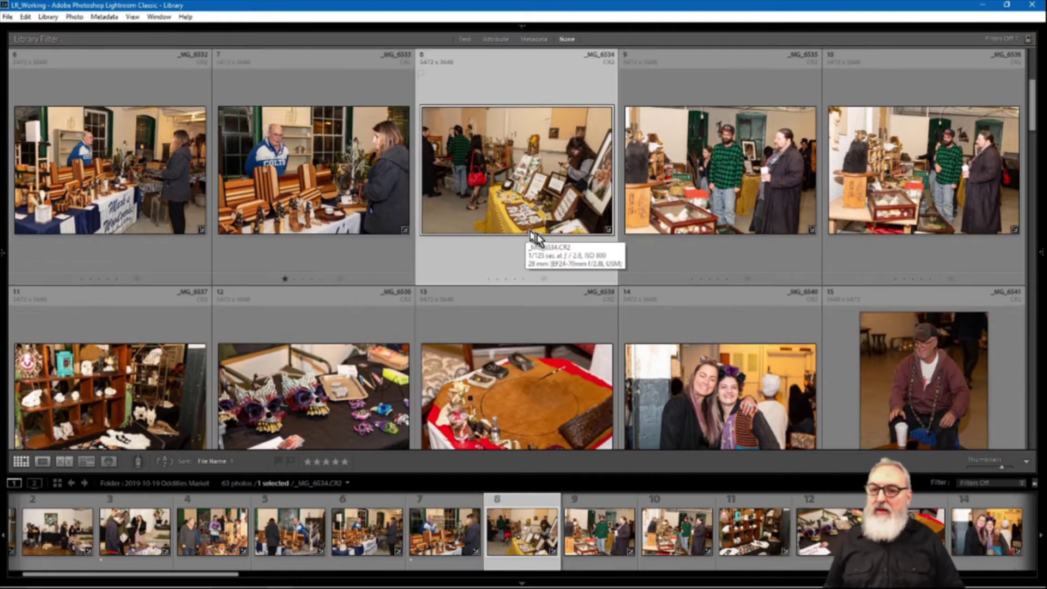
left_click(709, 206)
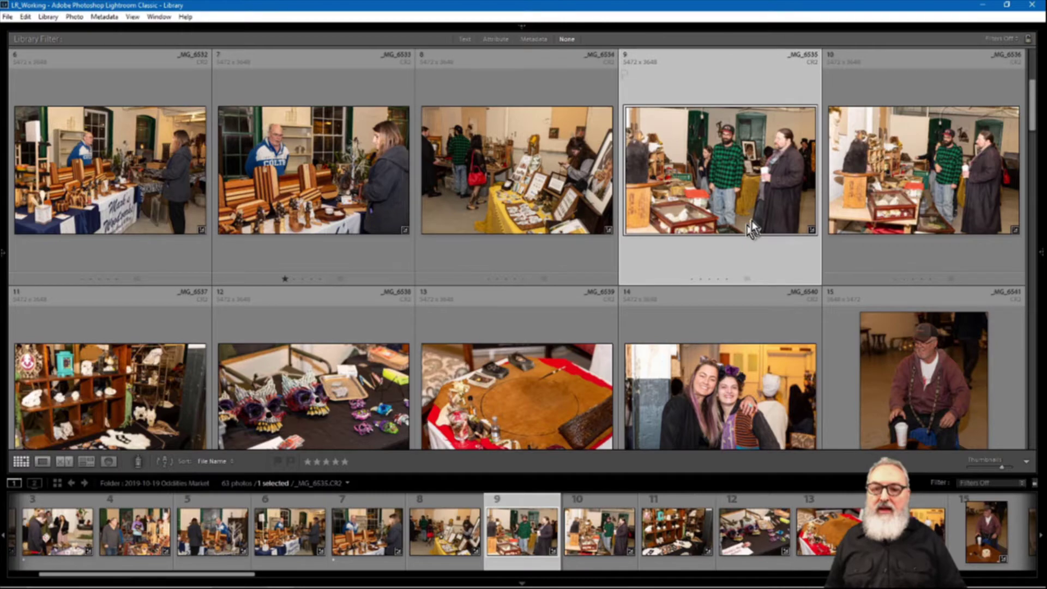
left_click(867, 188, "ctrl")
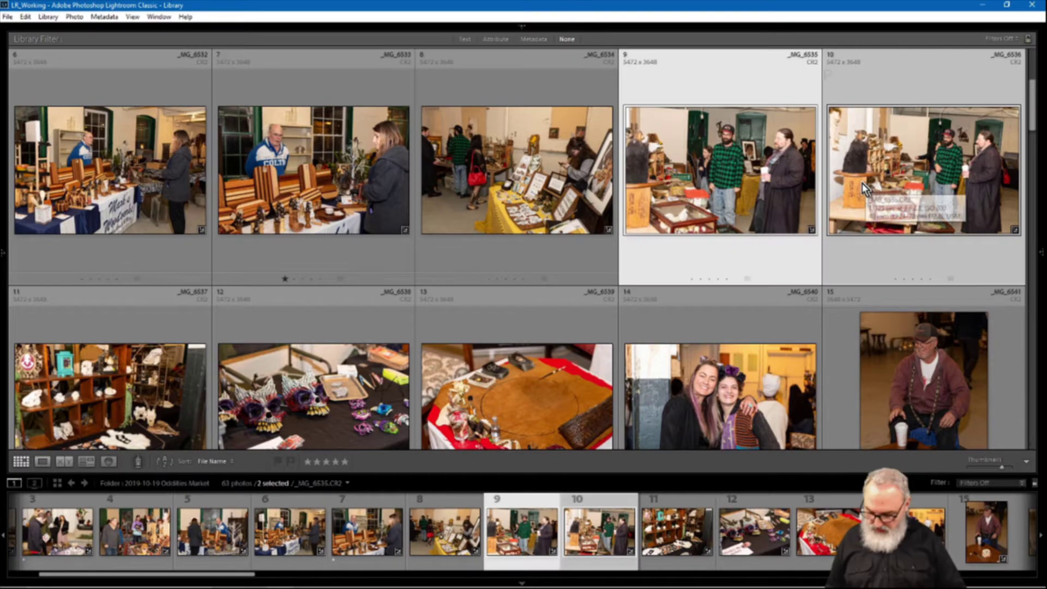
key("n")
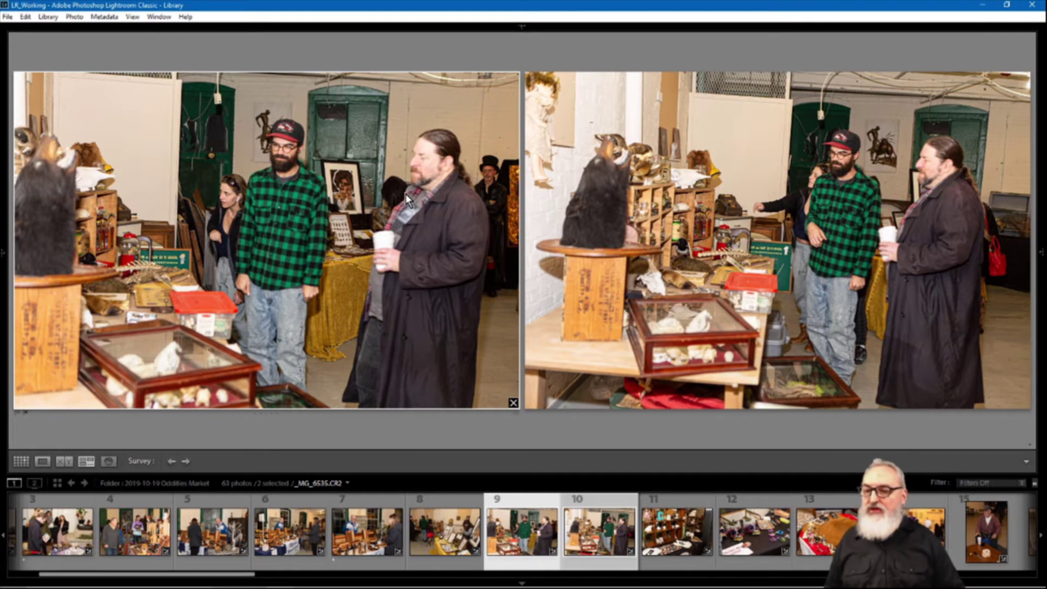
Rate _MG_6536 one star in the survey and return to the grid.
left_click(606, 218)
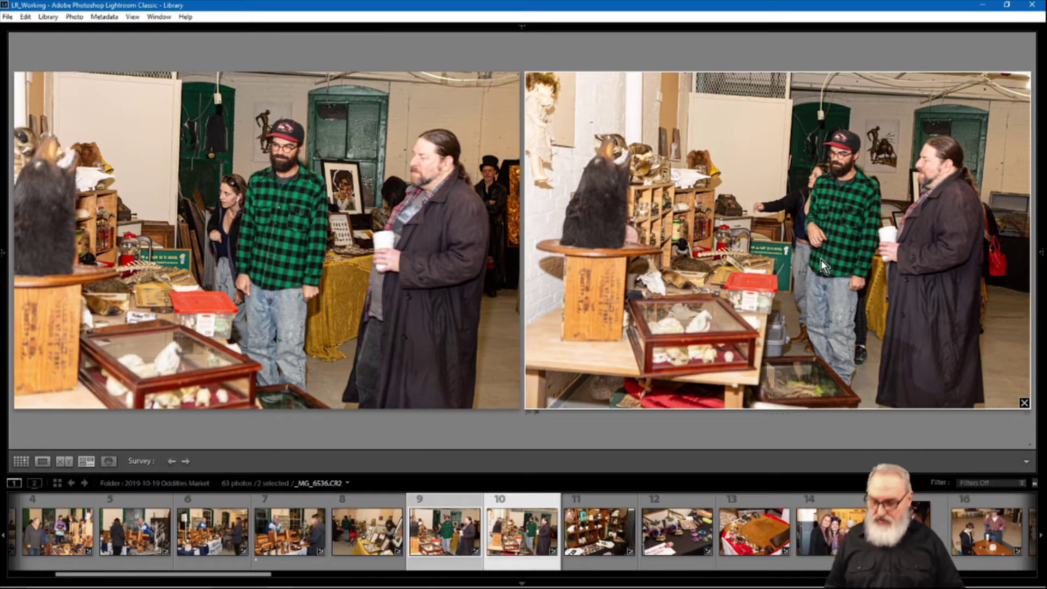
key("1")
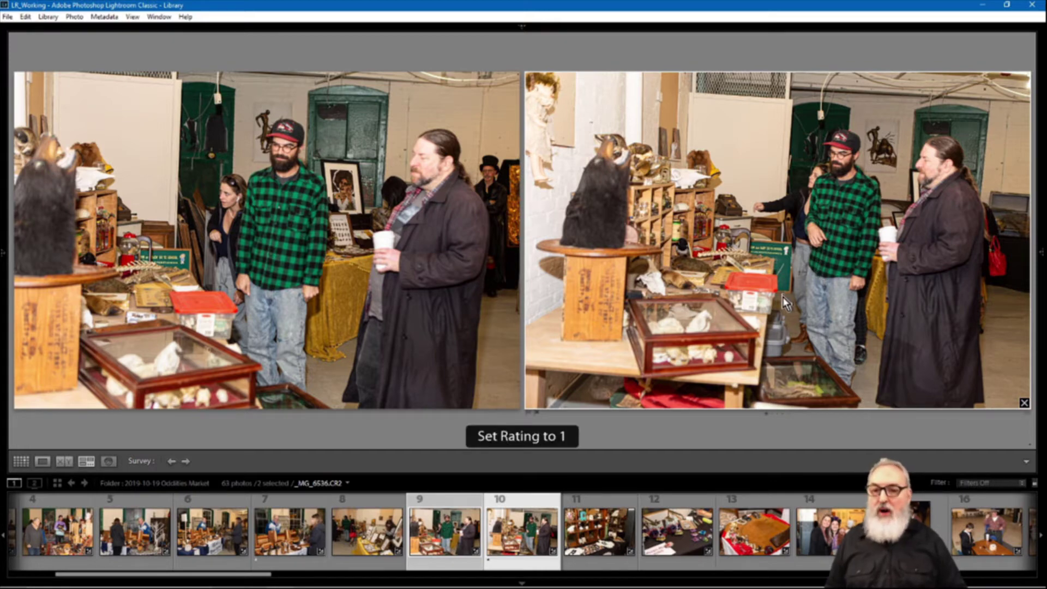
key("g")
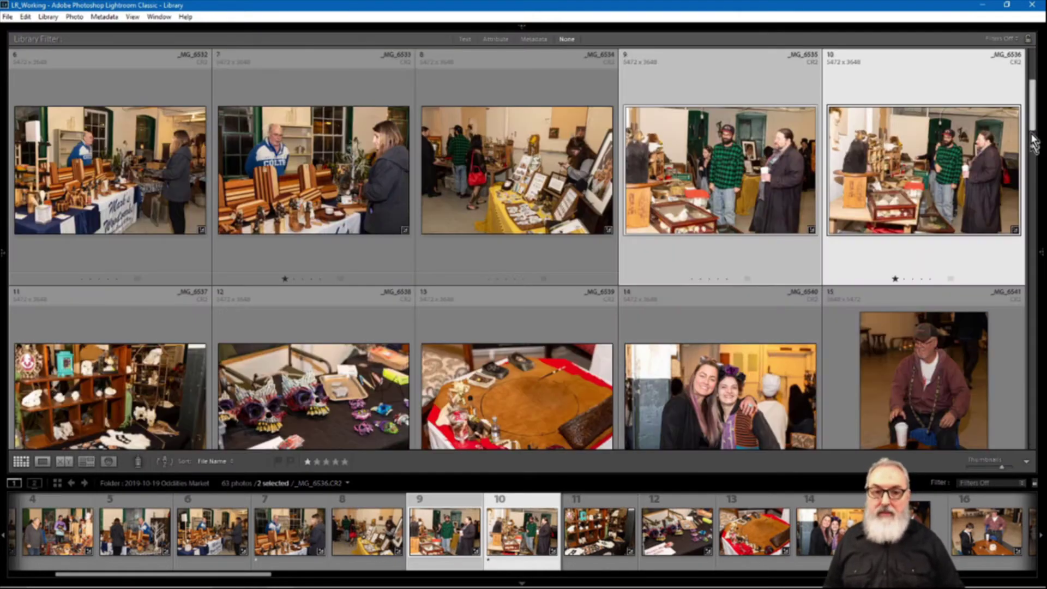
Select the table display photos _MG_6537, _MG_6538 and _MG_6539 and compare them in Survey view.
scroll(1036, 130, "down", 4)
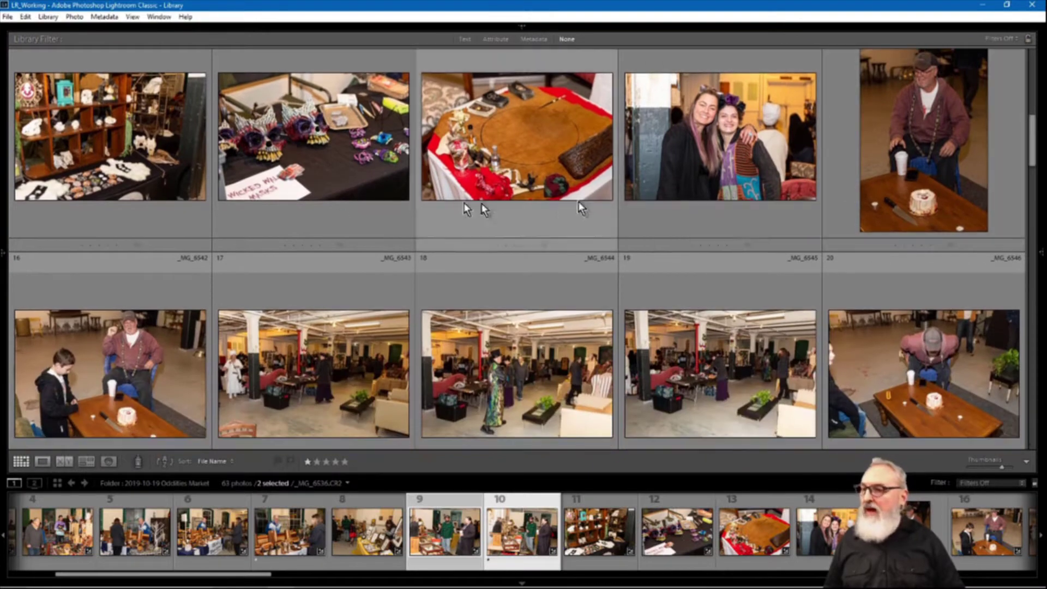
left_click(116, 150)
left_click(327, 191, "shift")
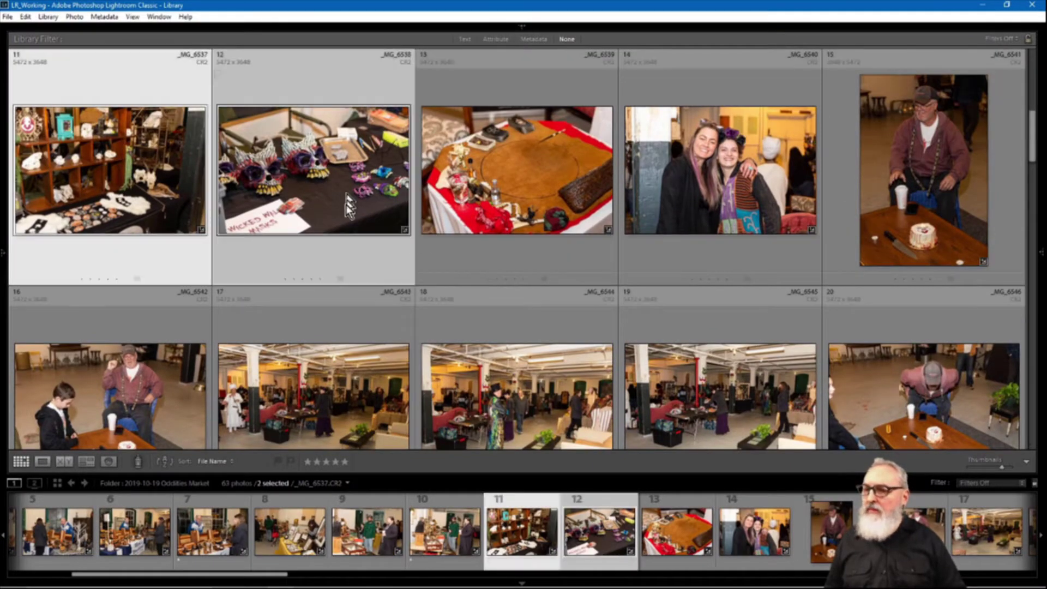
left_click(525, 195, "shift")
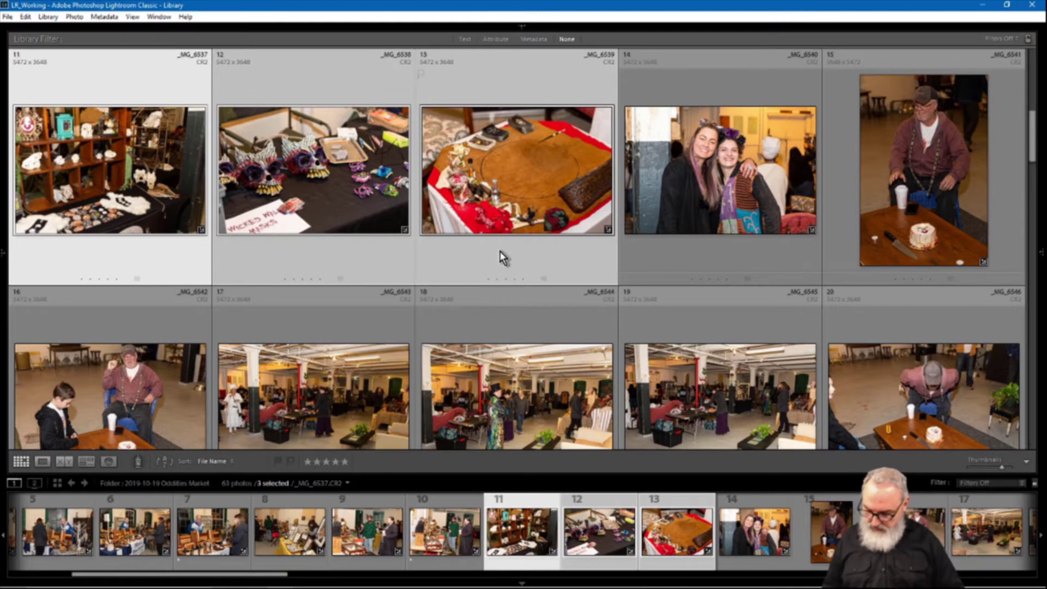
key("n")
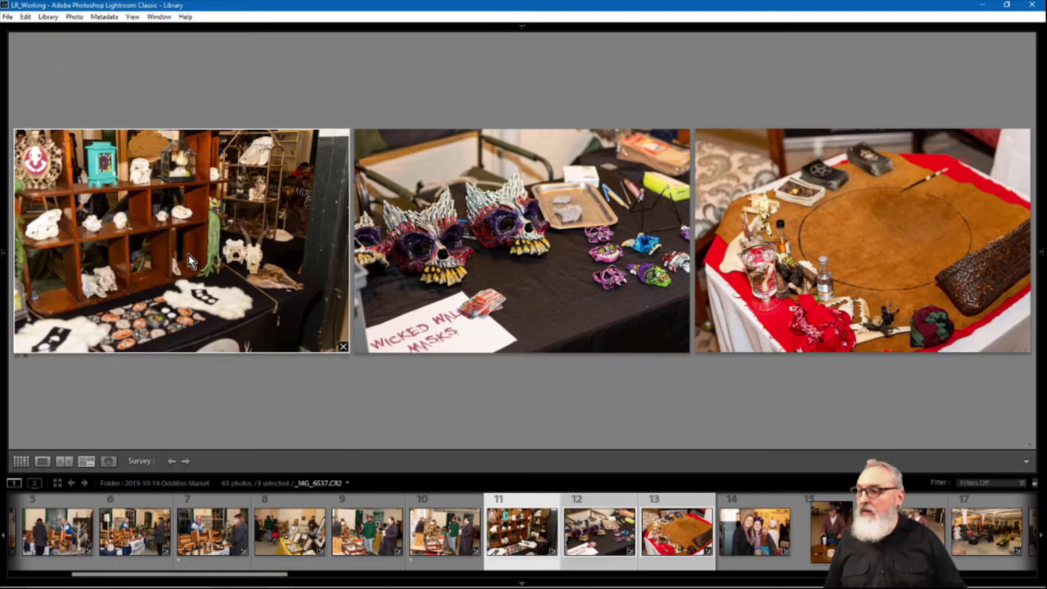
Rate _MG_6538, _MG_6539 and the portrait of the two women, _MG_6540, one star each.
left_click(557, 267)
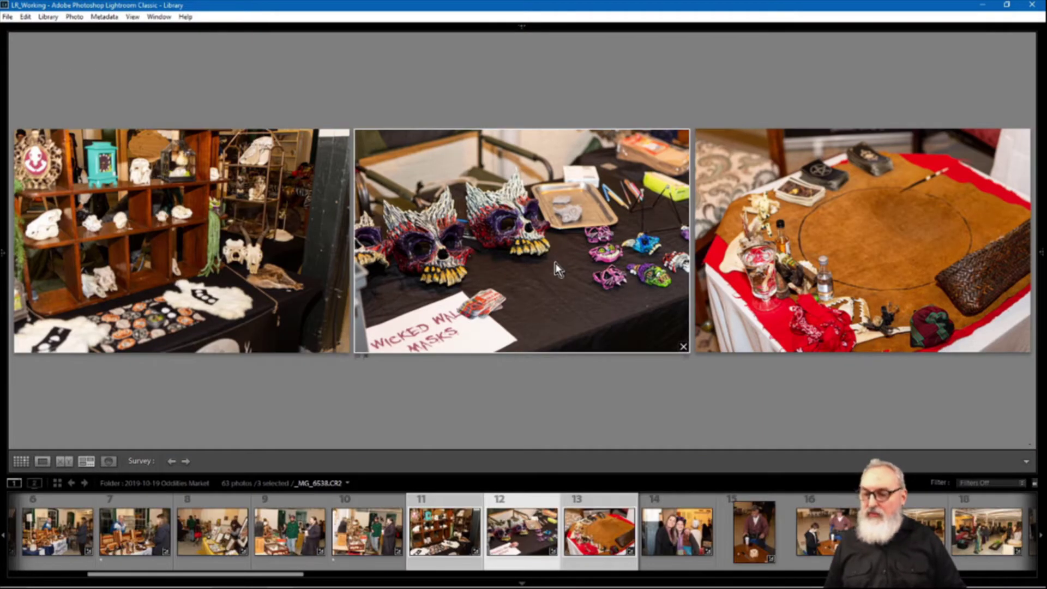
key("1")
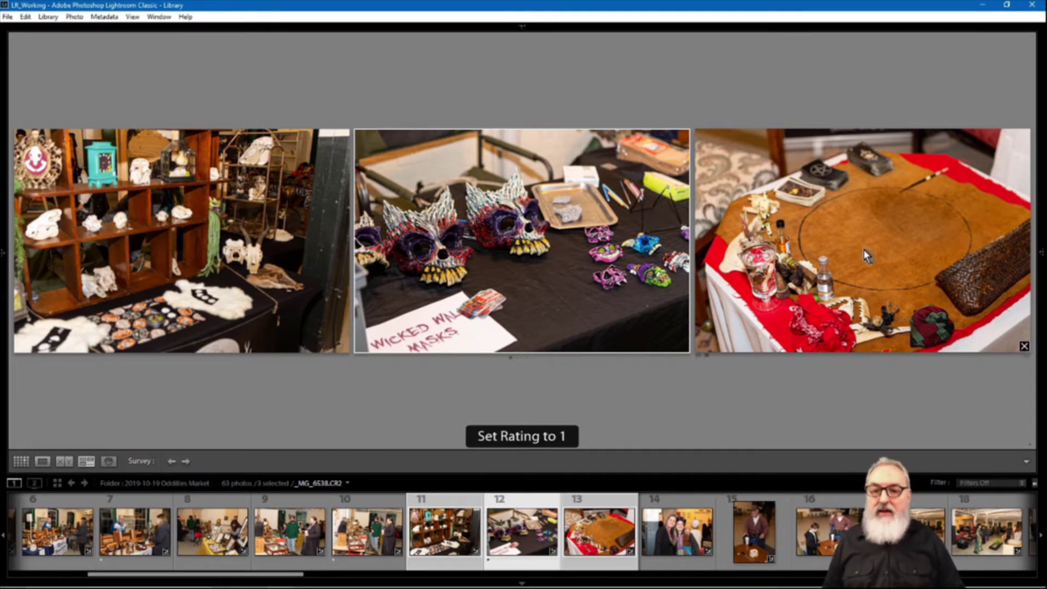
left_click(838, 288)
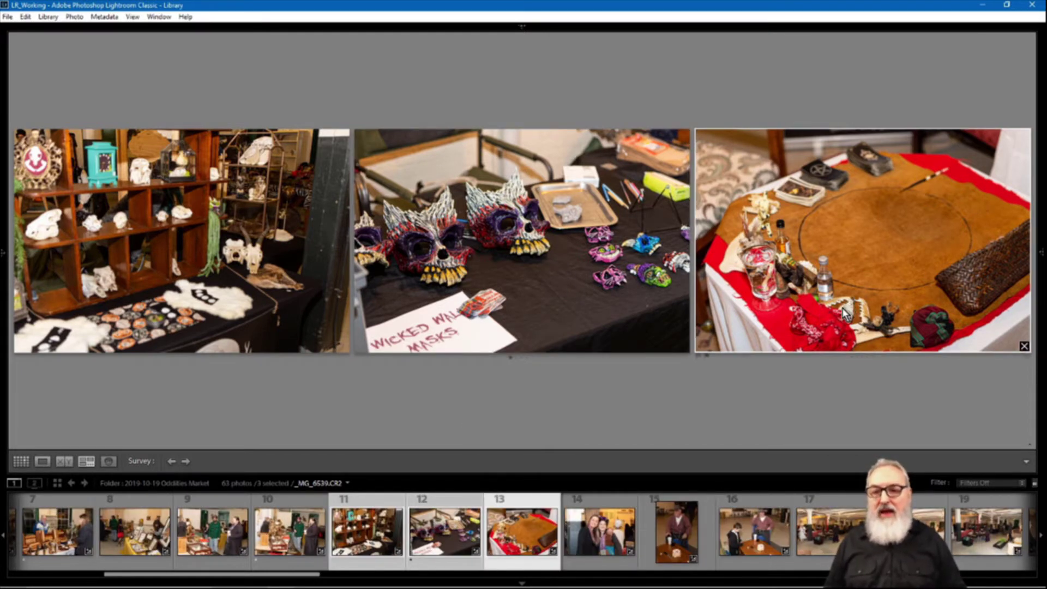
key("1")
left_click(600, 529)
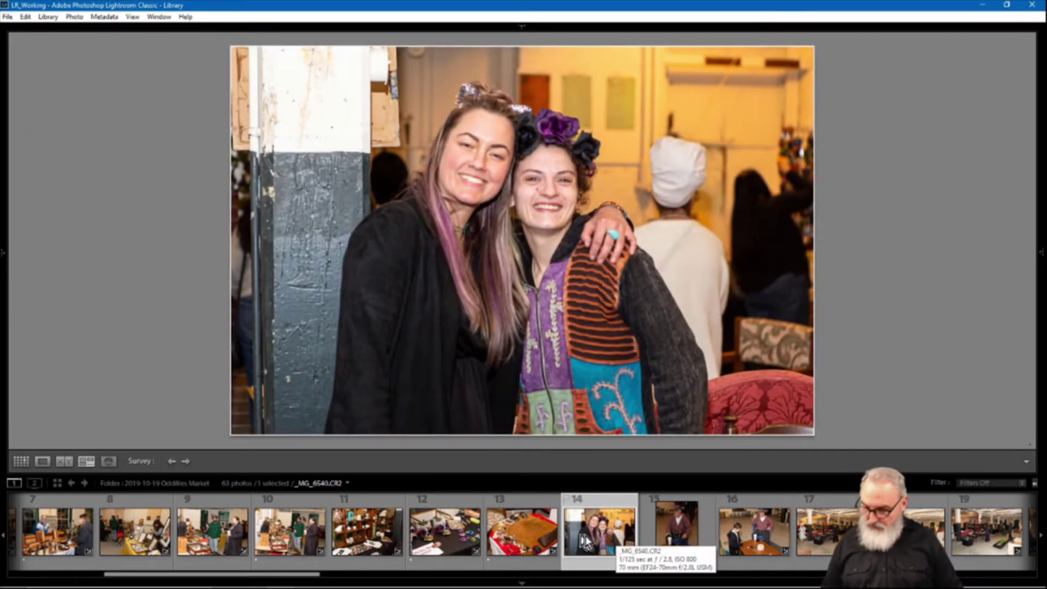
key("1")
Compare the seated man photos _MG_6541 and _MG_6542 in Survey view and rate _MG_6542 one star.
left_click(690, 539)
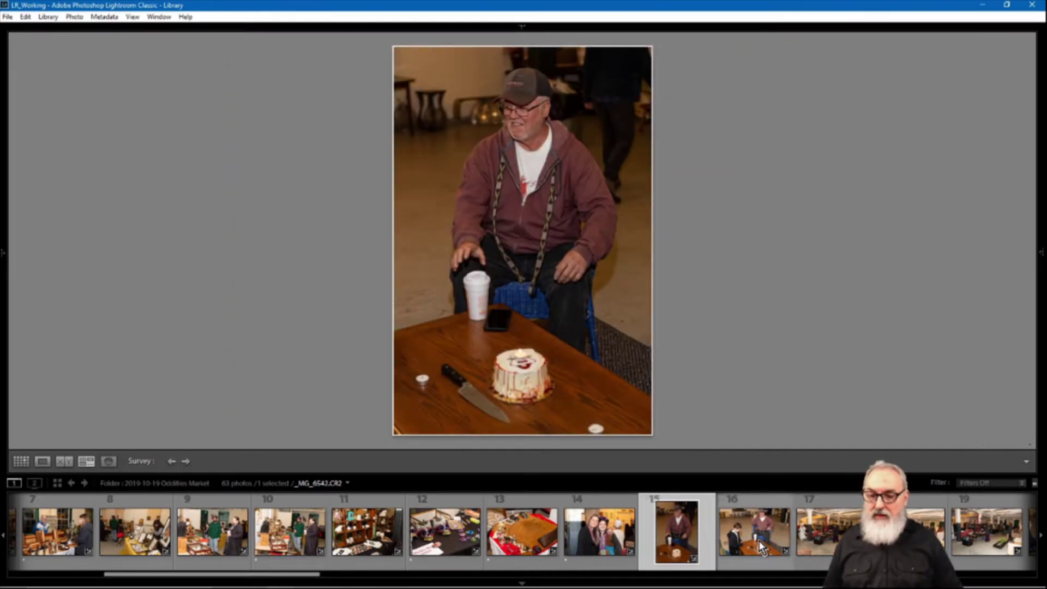
left_click(762, 547, "ctrl")
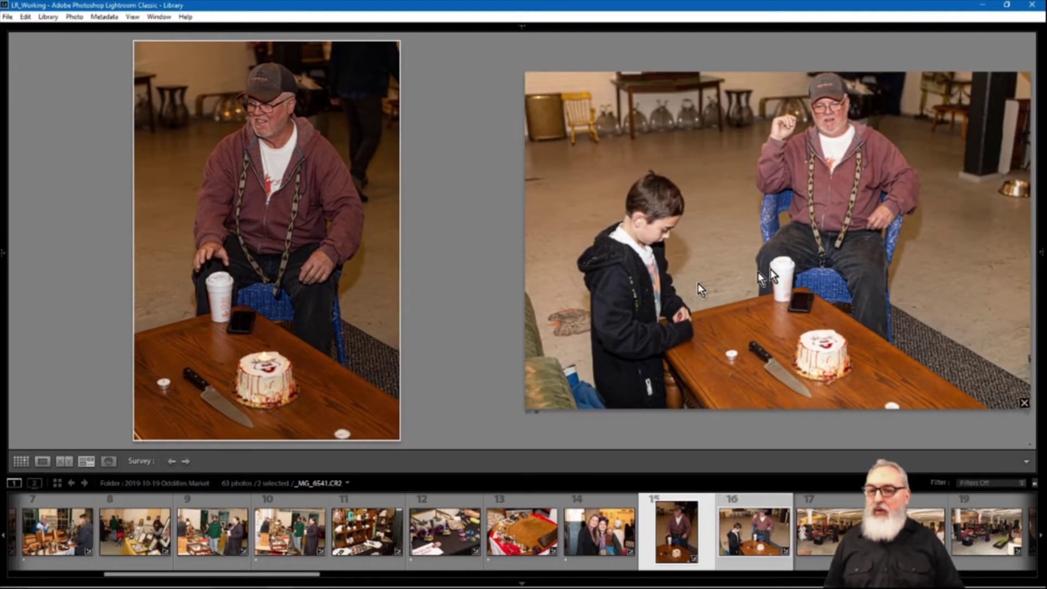
left_click(808, 259)
key("1")
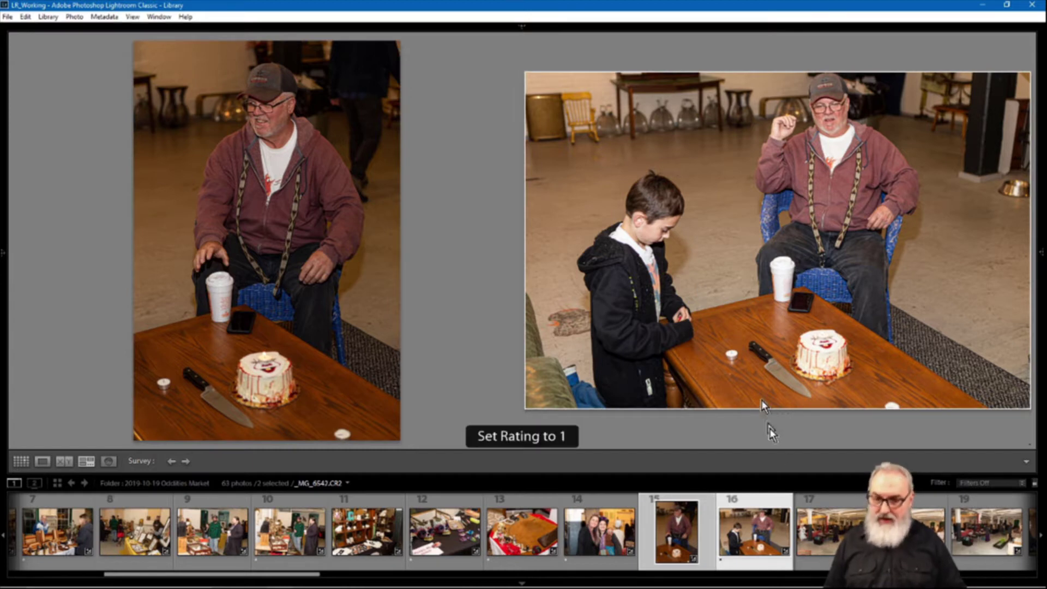
Compare the wide room shots _MG_6543, _MG_6544 and _MG_6545 in Survey view and rate _MG_6544 one star.
left_click_drag(307, 578, 412, 577)
left_click(475, 540, "shift")
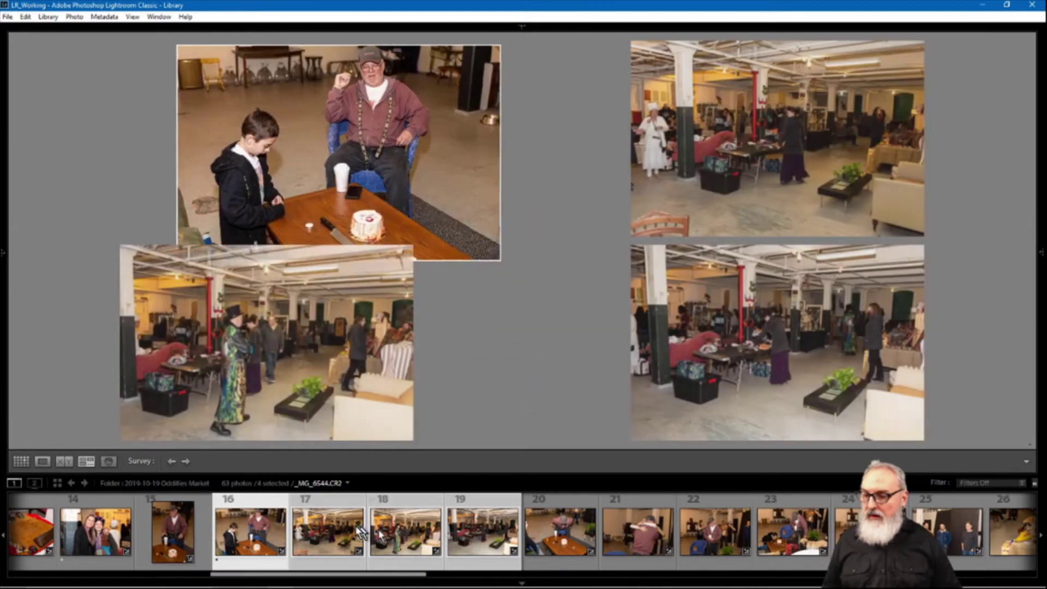
left_click(491, 513)
left_click(493, 512, "shift")
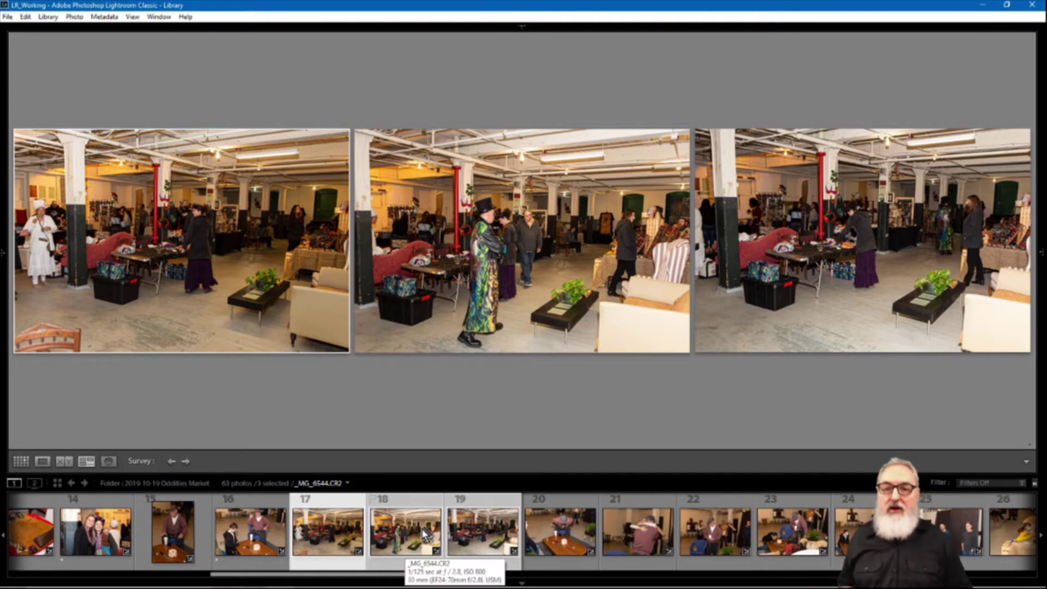
left_click(323, 510)
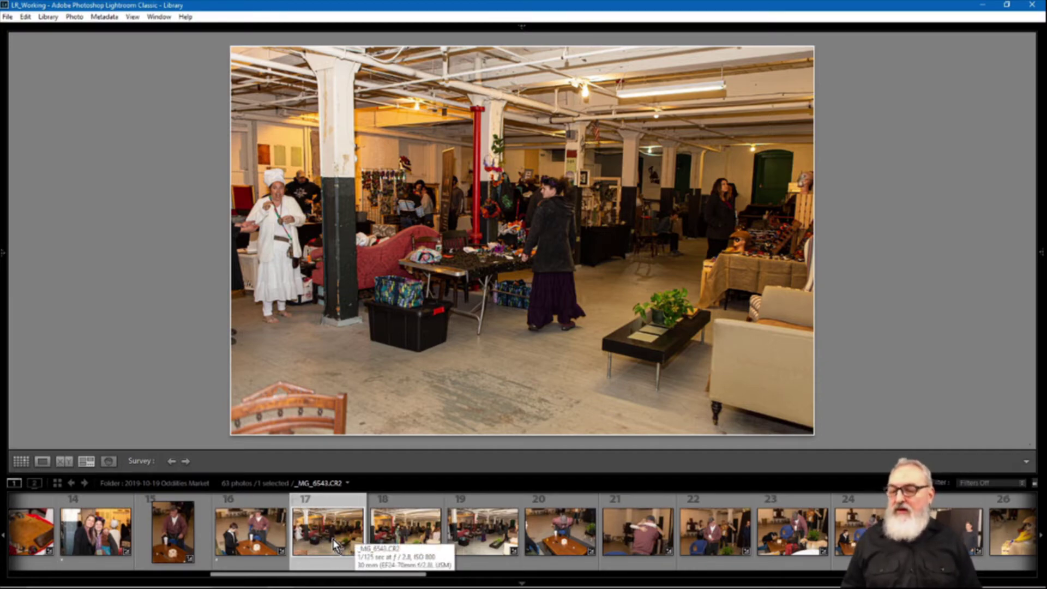
left_click(497, 506, "shift")
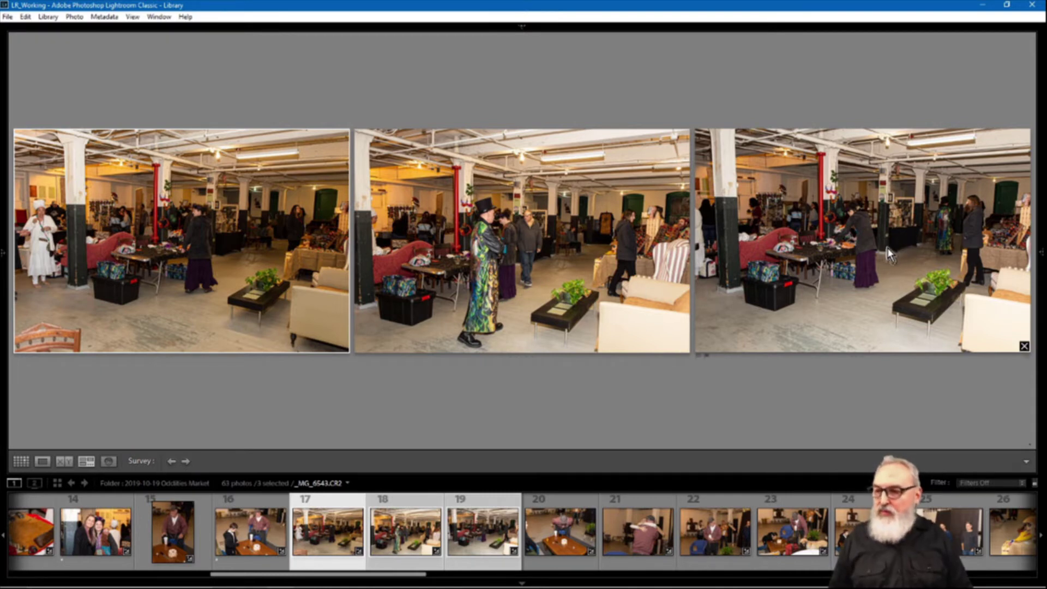
left_click(570, 252)
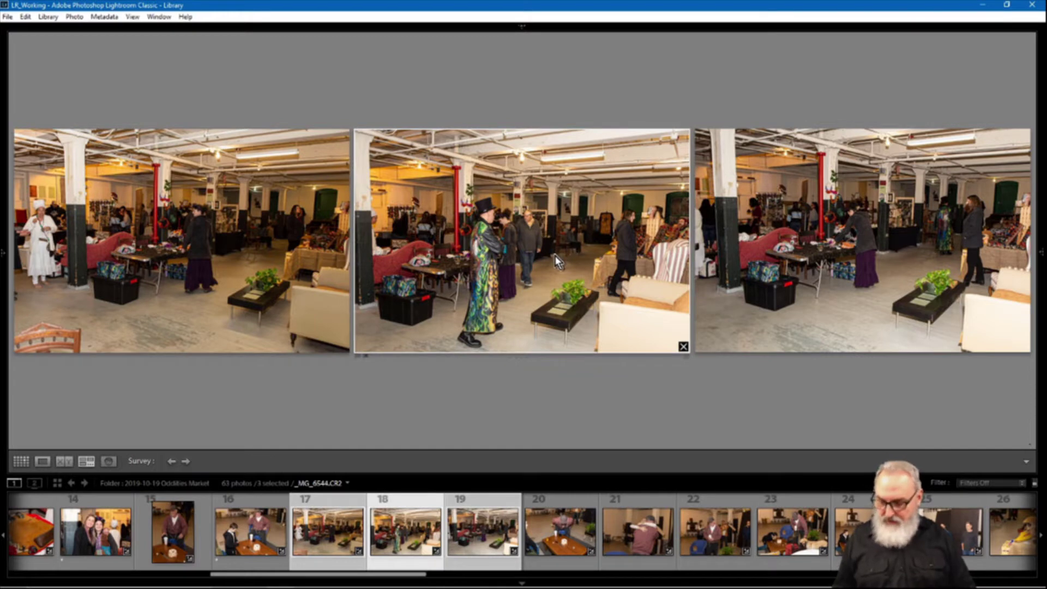
key("1")
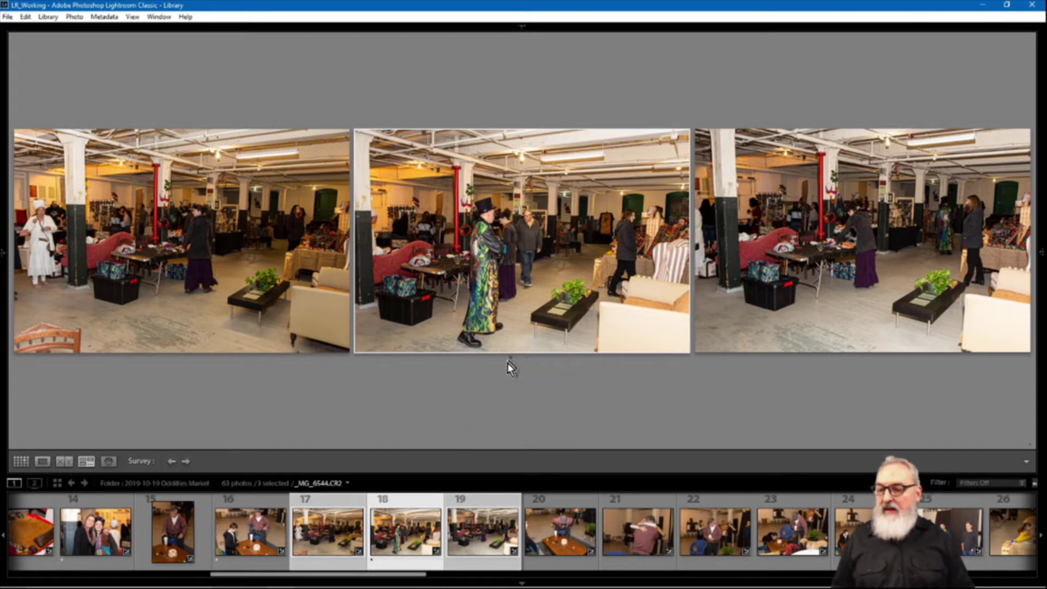
Compare the five photos of the man in the maroon hoodie, _MG_6546 through _MG_6550, in Survey view.
left_click(564, 534)
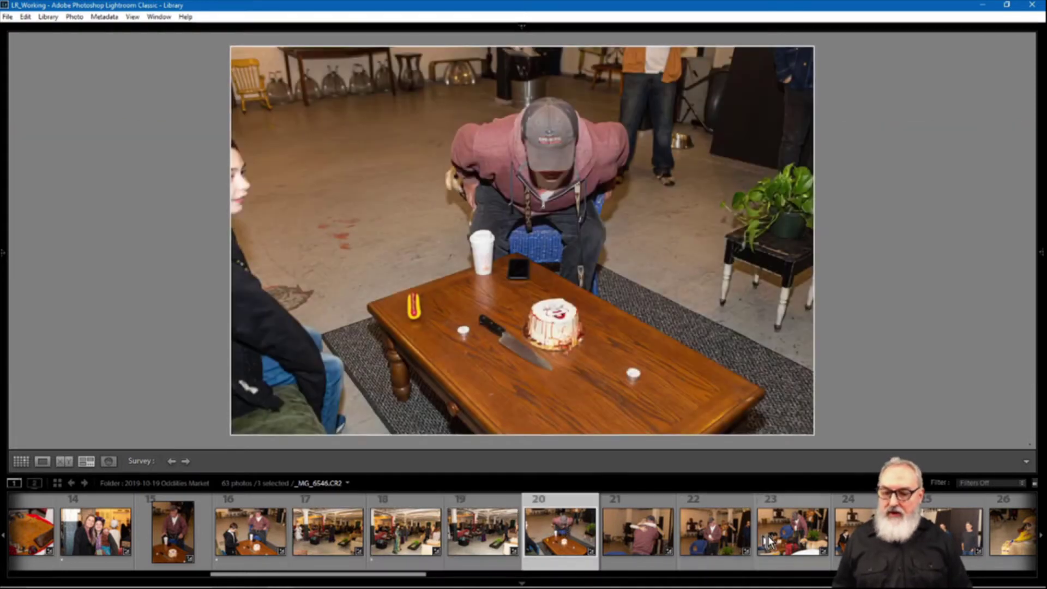
left_click(849, 532, "shift")
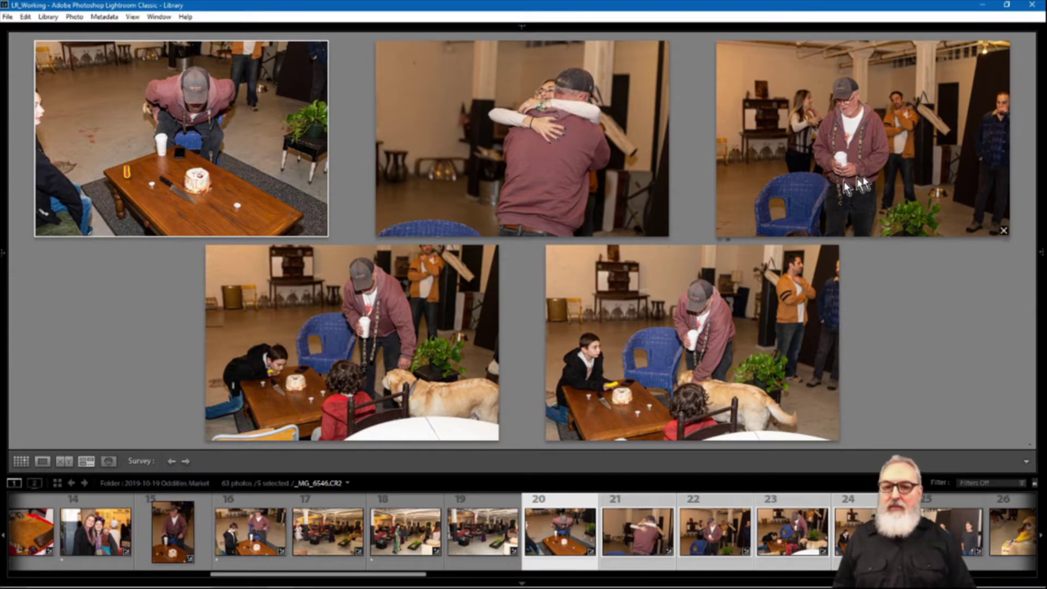
left_click(386, 338)
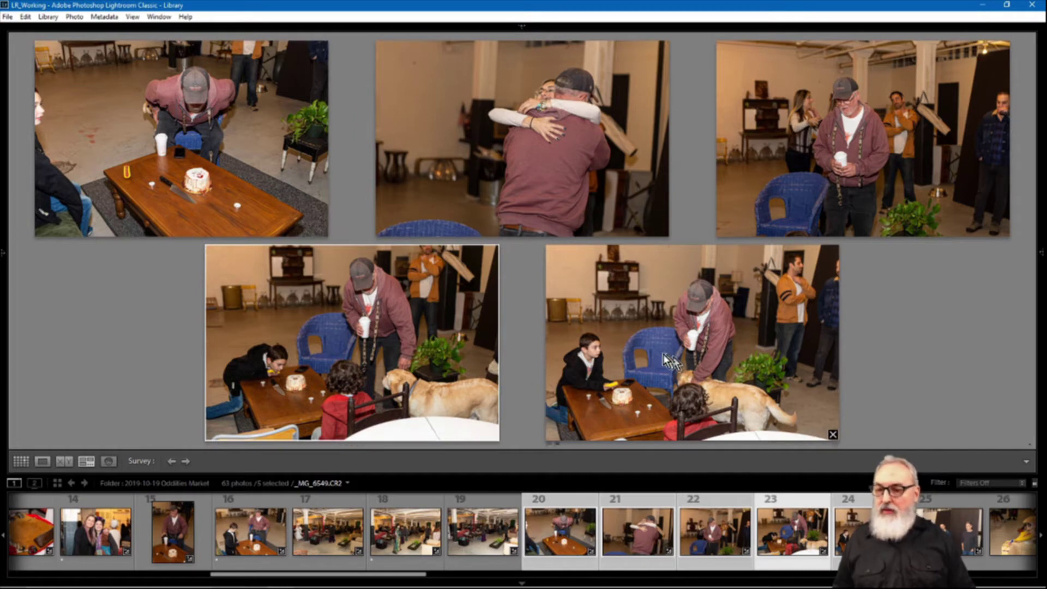
left_click(238, 163)
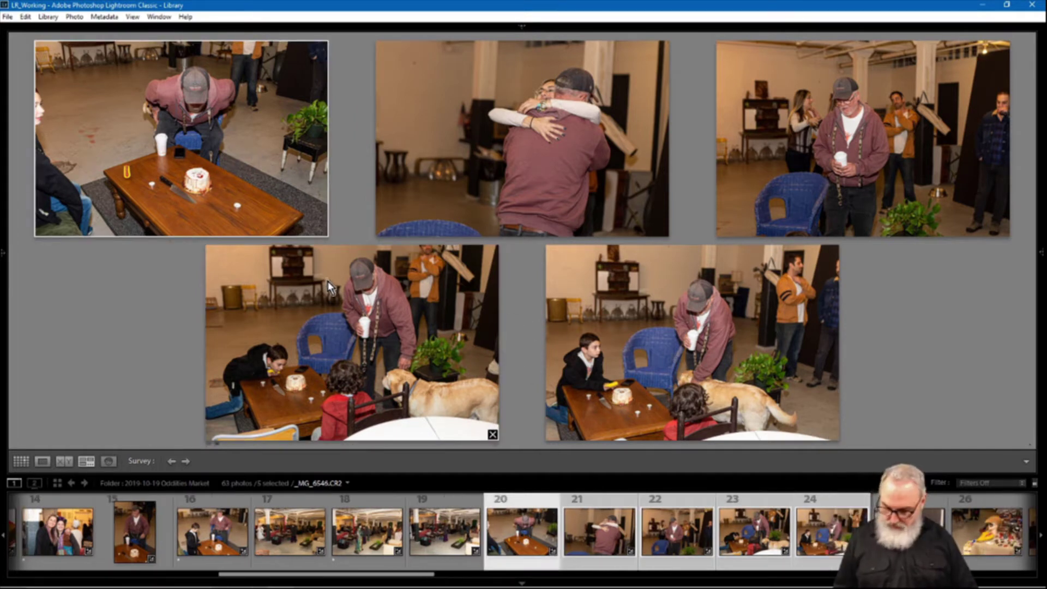
Narrow the survey to the dog photos _MG_6549 and _MG_6550 and rate _MG_6550 one star.
left_click(321, 230)
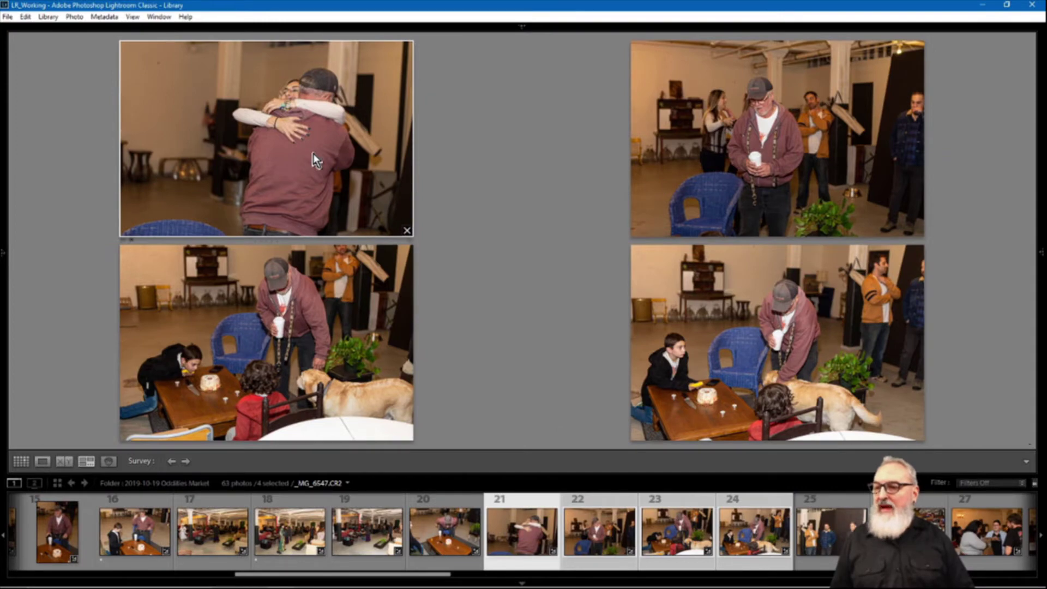
left_click(407, 230)
left_click(334, 345)
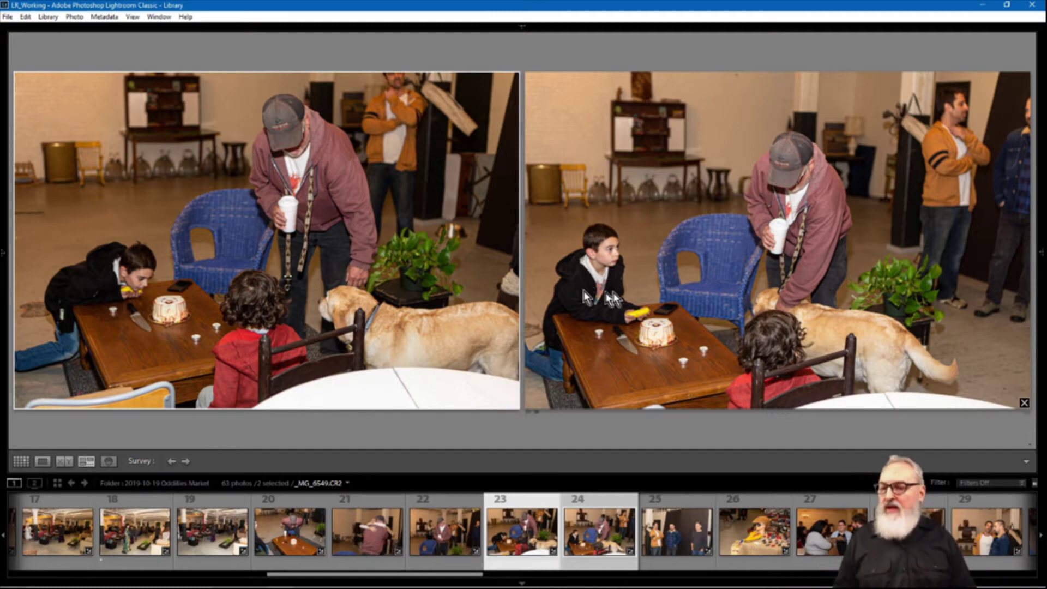
left_click(707, 275)
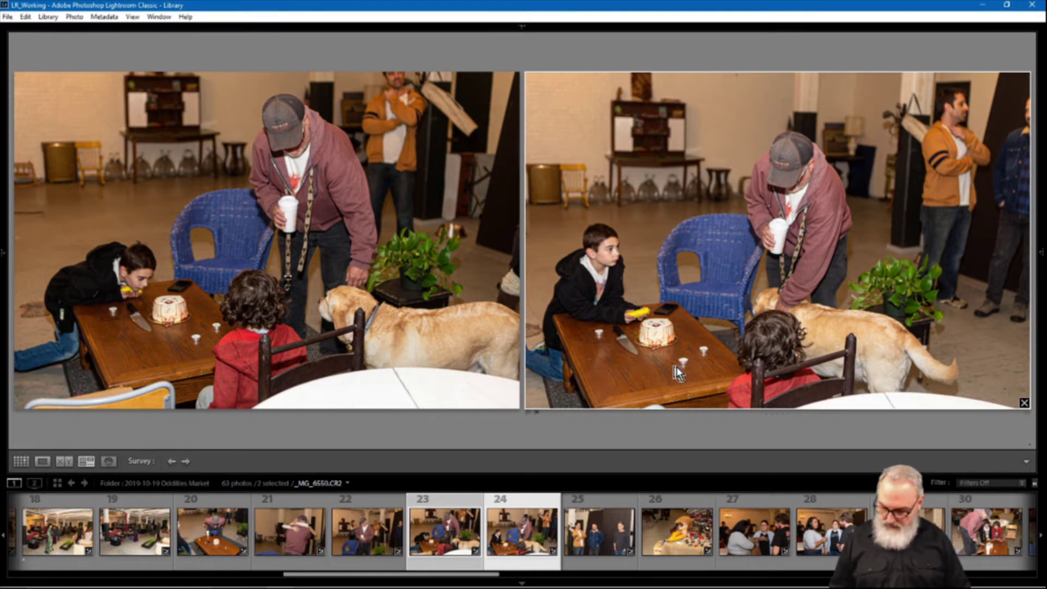
key("1")
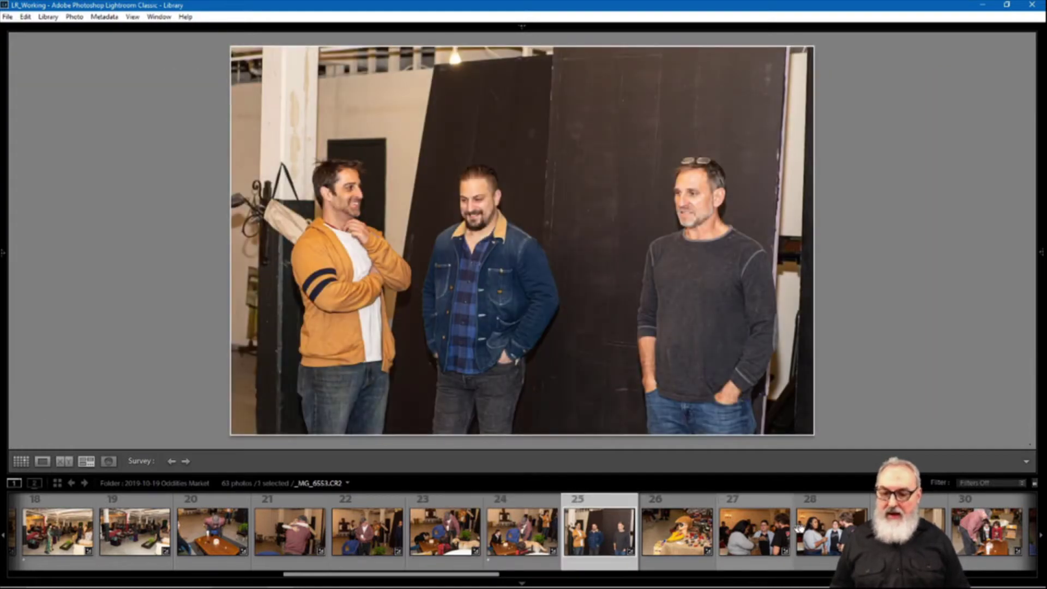
Survey the four photos starting with _MG_6551 and rate _MG_6551, the shot of three standing men, one star.
left_click(799, 528, "shift")
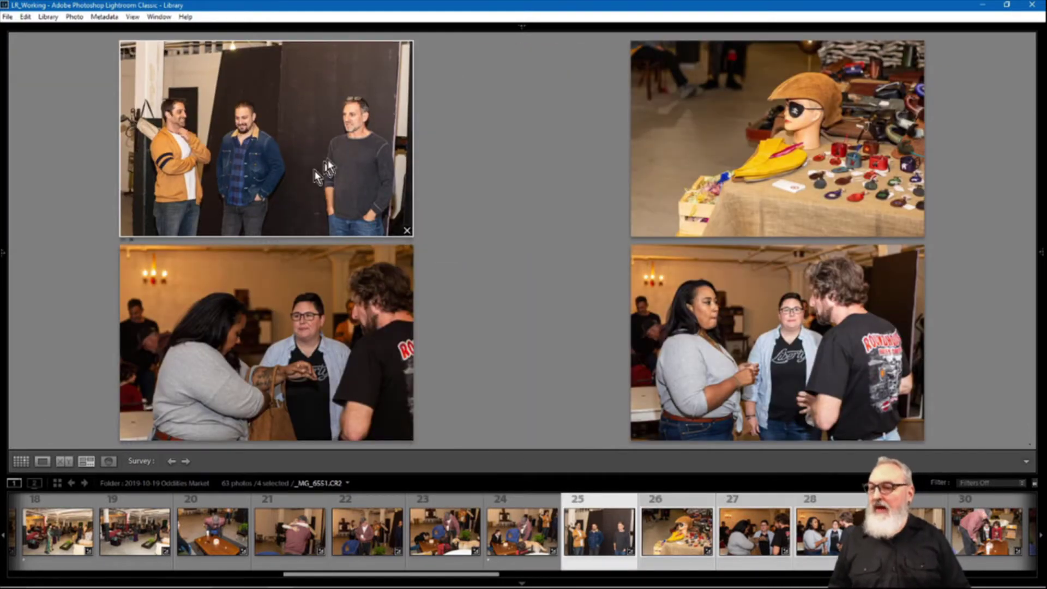
key("1")
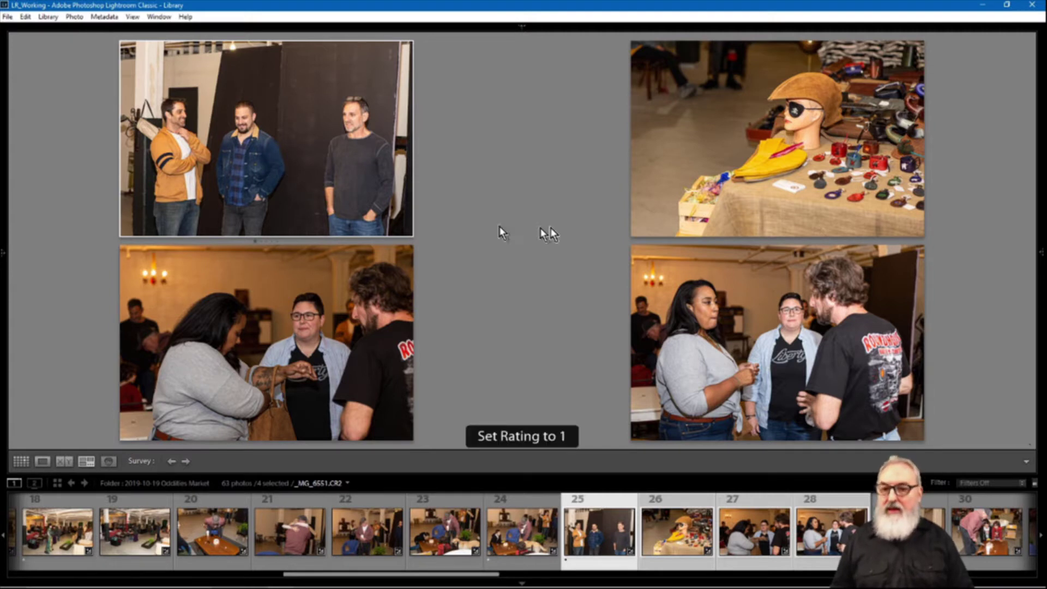
Rate _MG_6552, the leather hat display, one star and _MG_6554, the three people talking, two stars.
left_click(807, 161)
key("1")
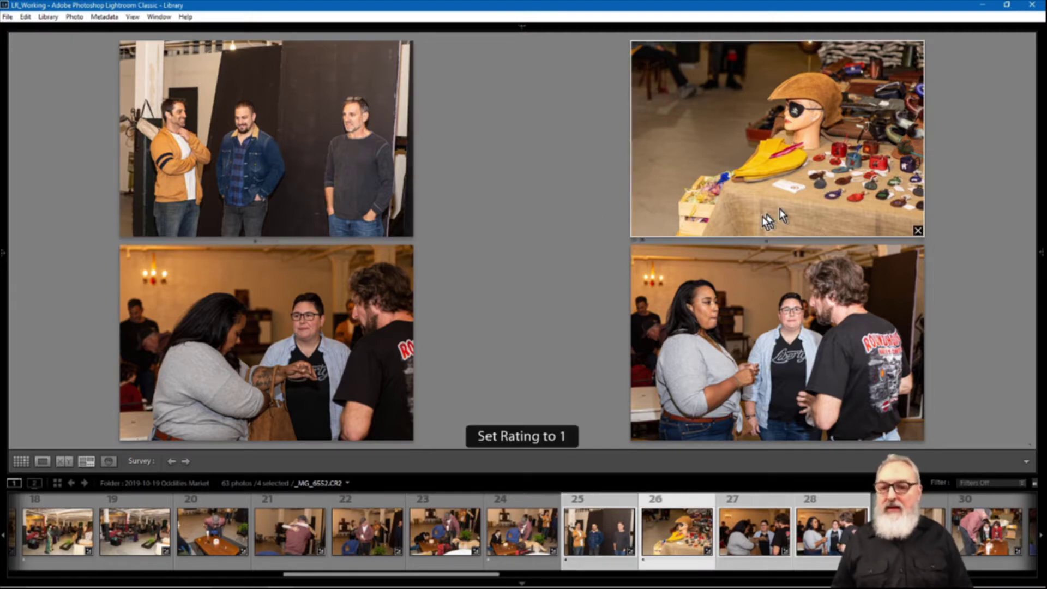
left_click(275, 362)
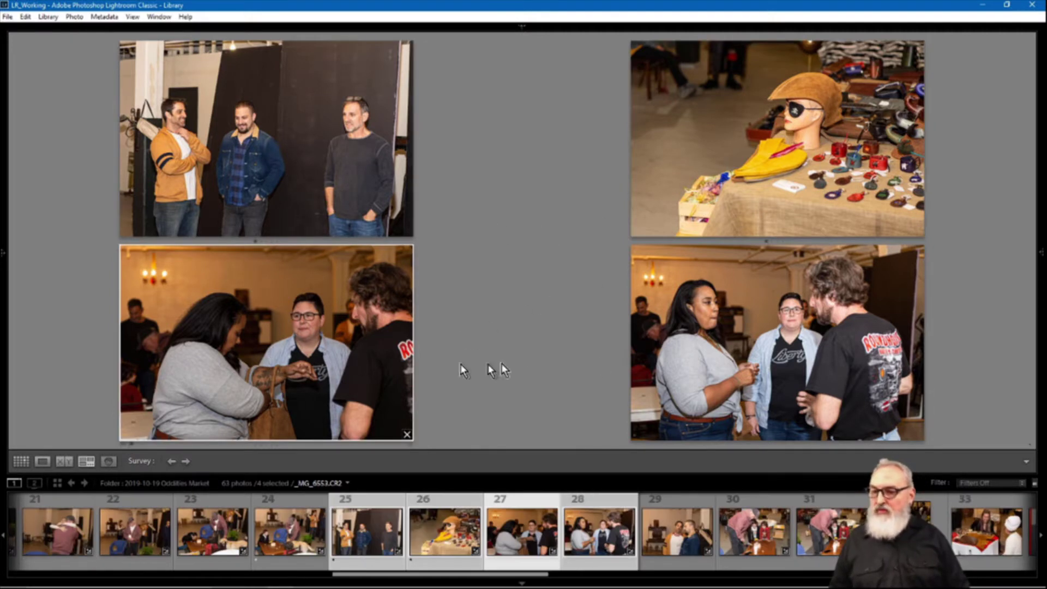
left_click(786, 310)
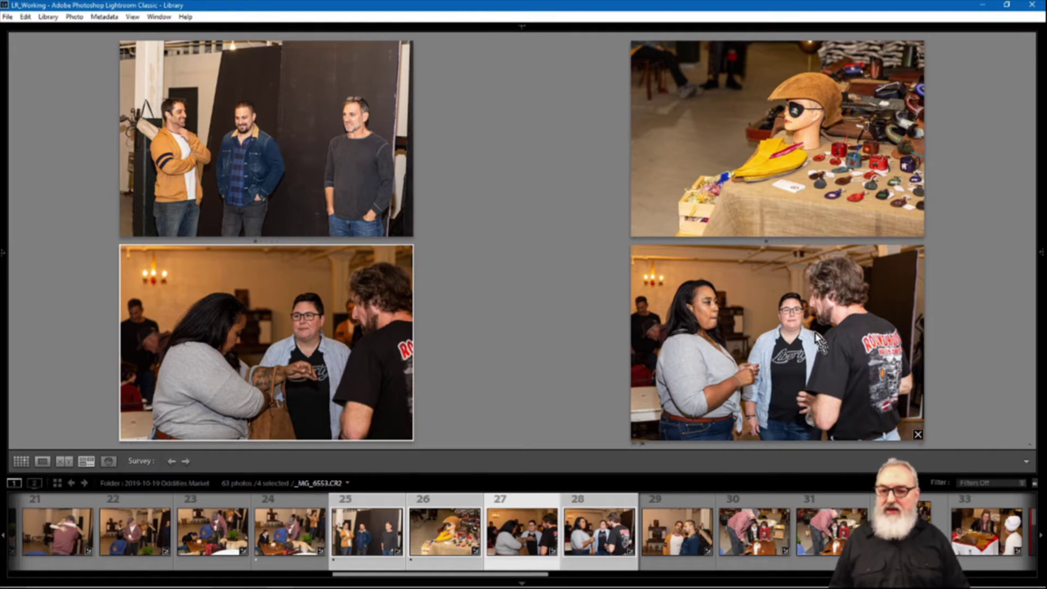
key("2")
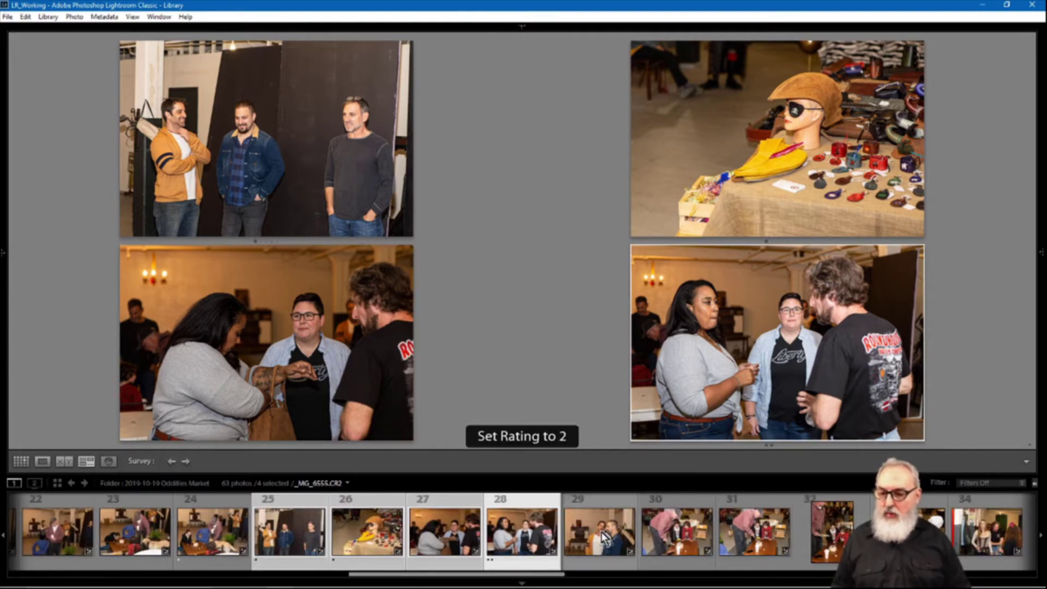
Survey _MG_6555 through _MG_6558, inspect _MG_6555 enlarged and drop it from the comparison.
left_click(600, 531)
left_click(769, 548, "shift")
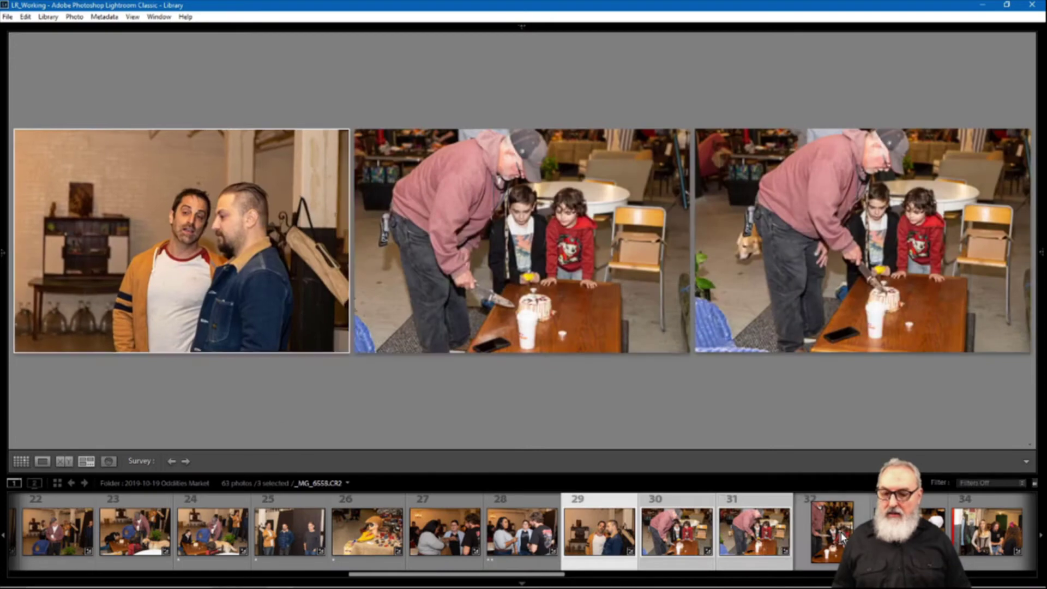
left_click(832, 535, "shift")
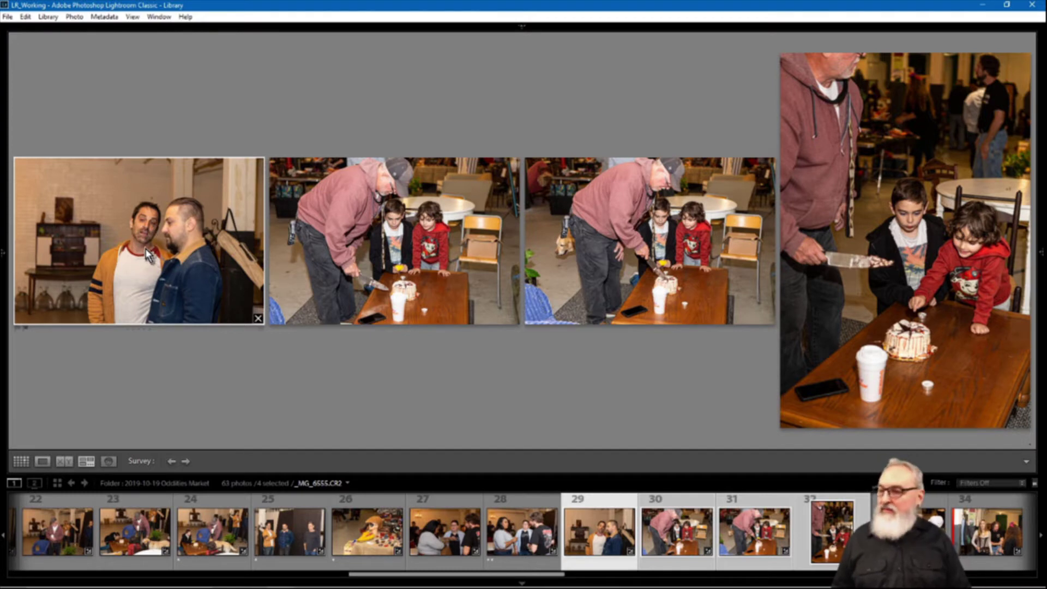
double_click(148, 256)
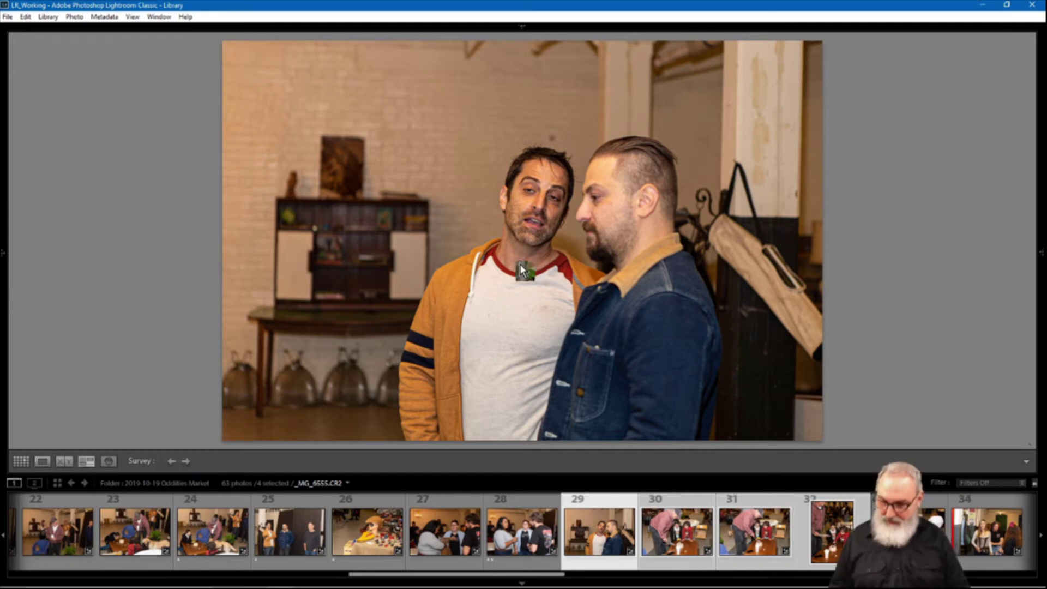
key("n")
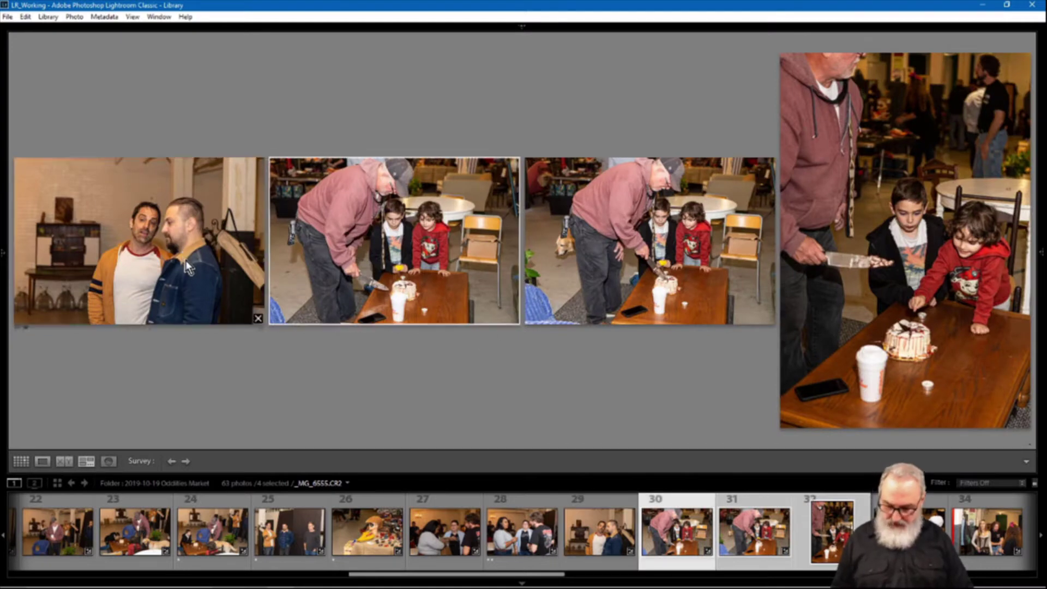
left_click(258, 318)
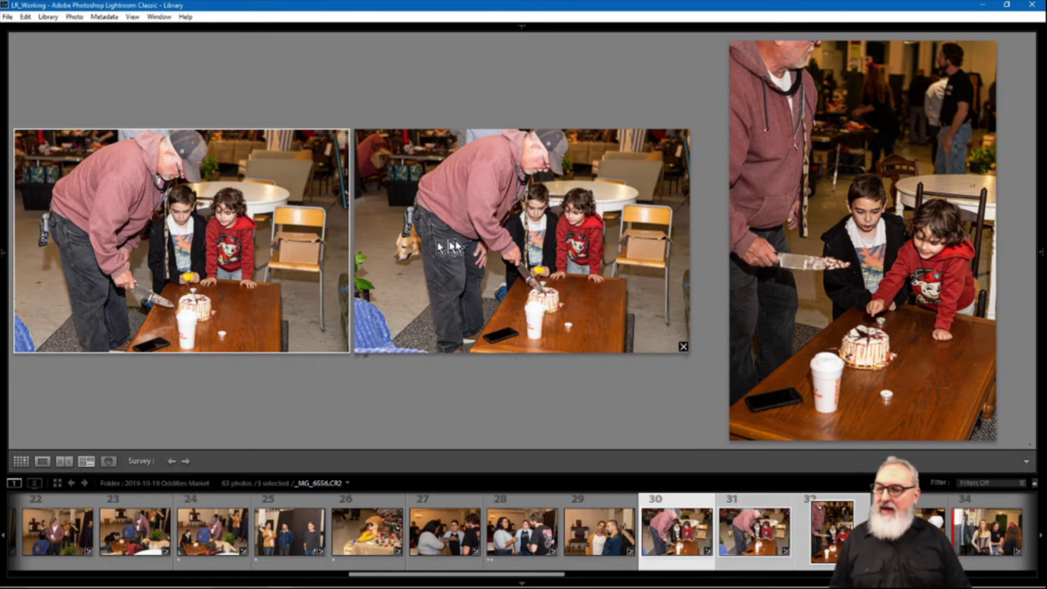
Rate the cake-cutting shots _MG_6557 and _MG_6558 one star each.
left_click(518, 243)
key("1")
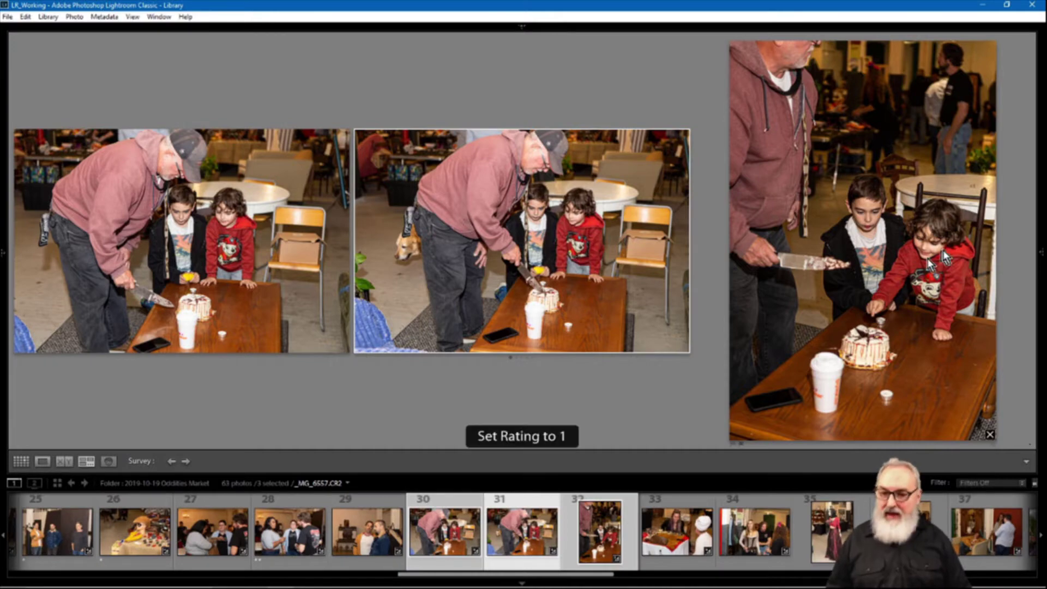
left_click(909, 261)
key("1")
Survey _MG_6559 and _MG_6560 together and rate both one star.
left_click(600, 529)
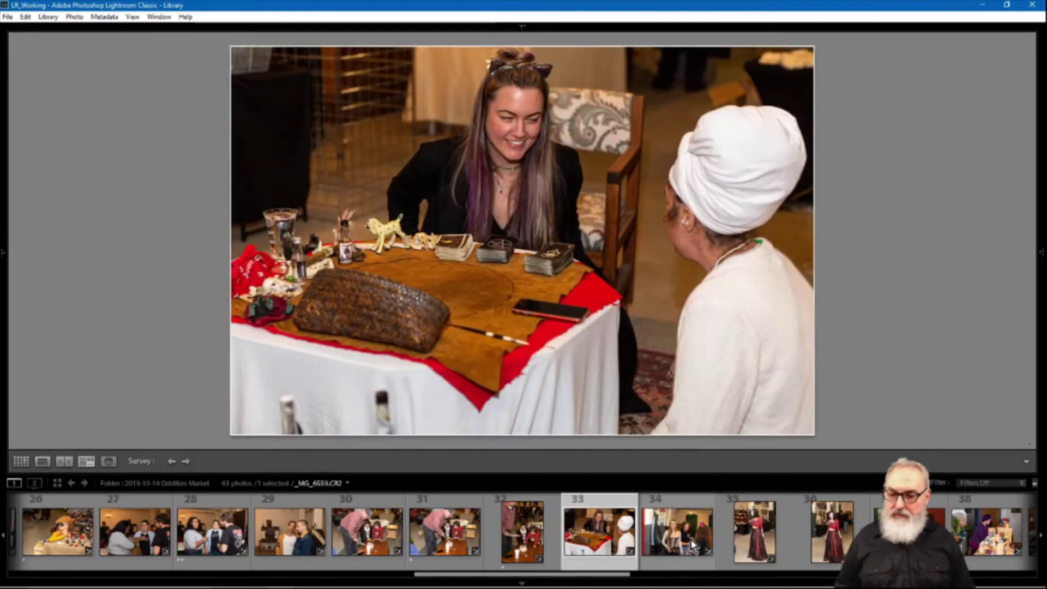
left_click(692, 545, "ctrl")
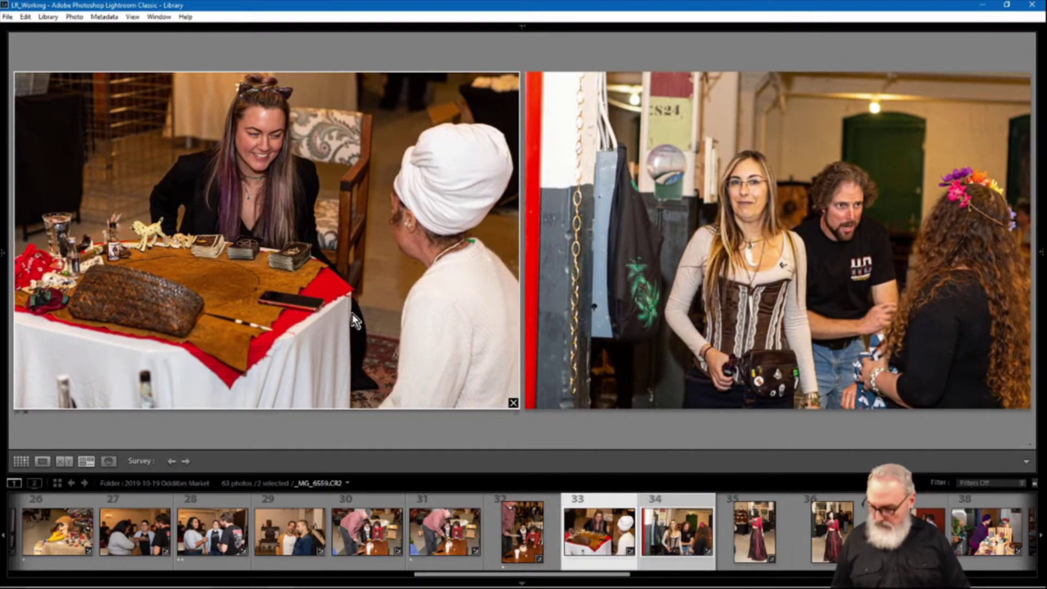
key("1")
left_click(731, 271)
key("1")
Compare the two portraits of the woman in the red skirt, _MG_6561 and _MG_6562, and rate _MG_6562 one star.
left_click(741, 520)
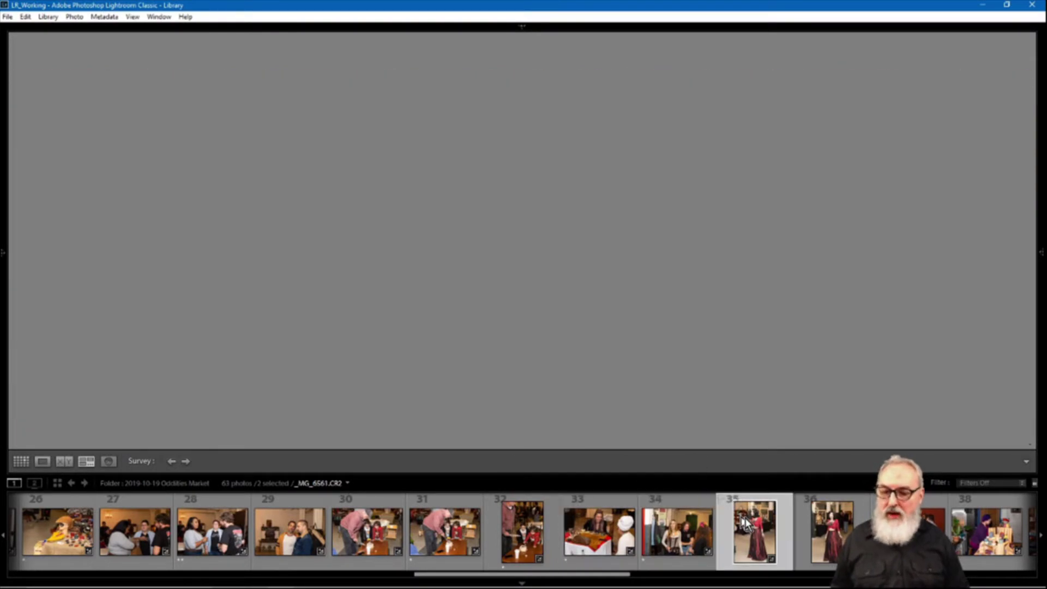
left_click(797, 493, "ctrl")
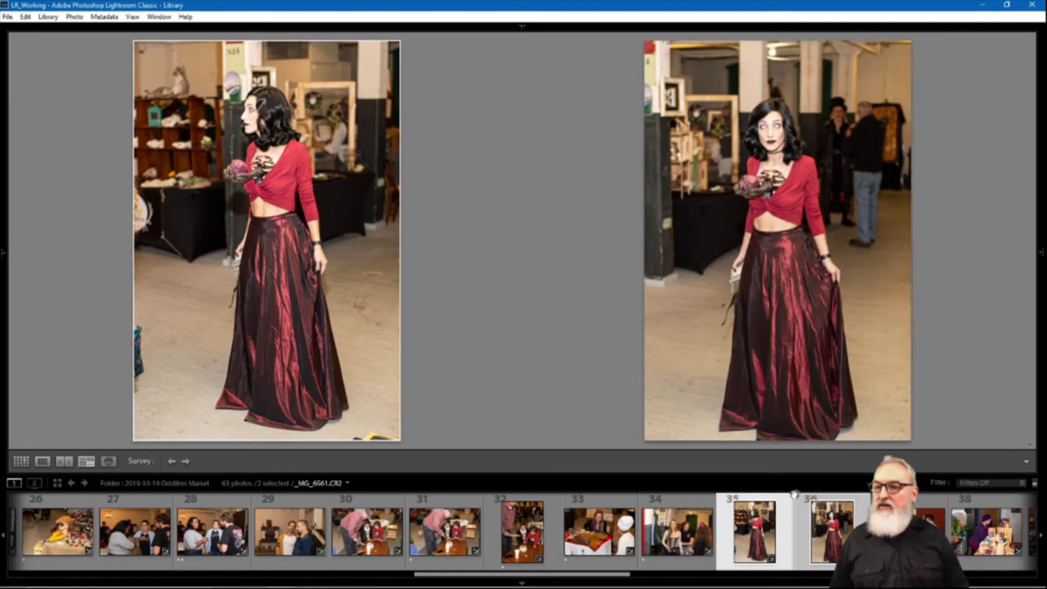
left_click(788, 219)
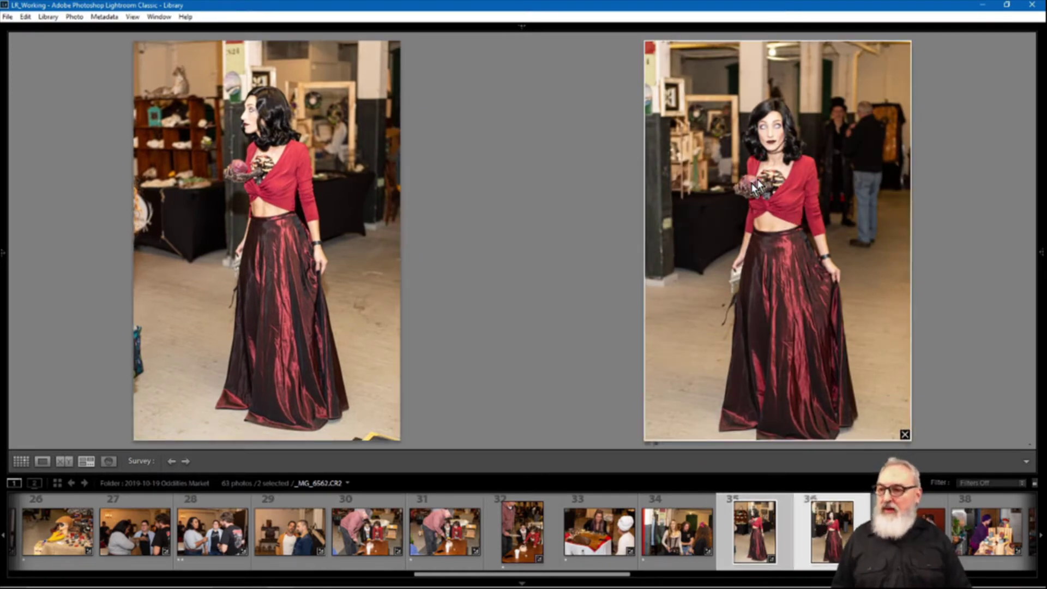
key("1")
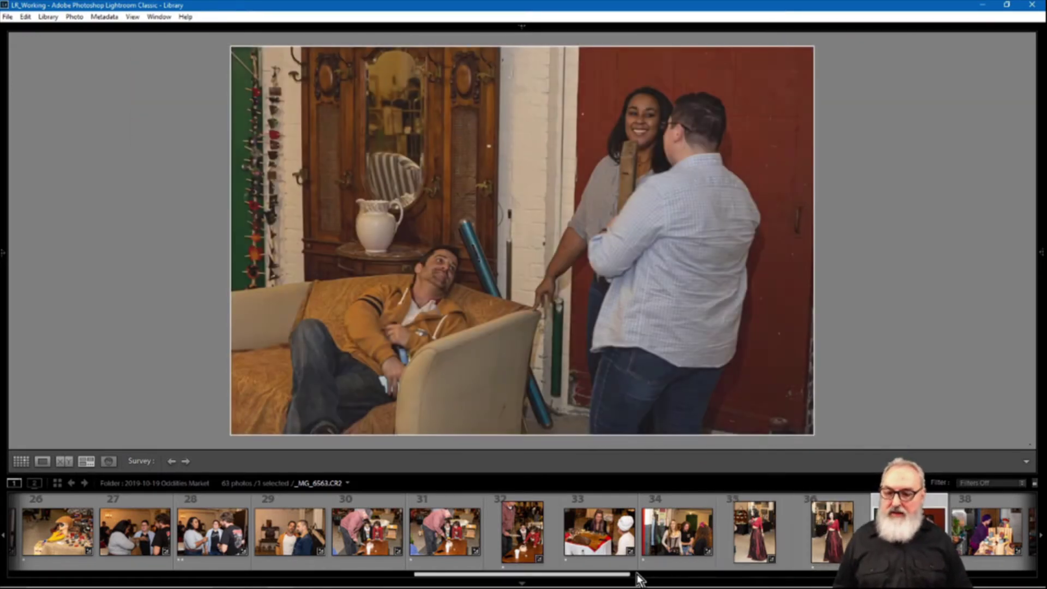
Survey the four photos starting with _MG_6563 and rate _MG_6563 and the front-facing shot of the purple-haired pottery vendor one star each.
left_click_drag(636, 575, 742, 581)
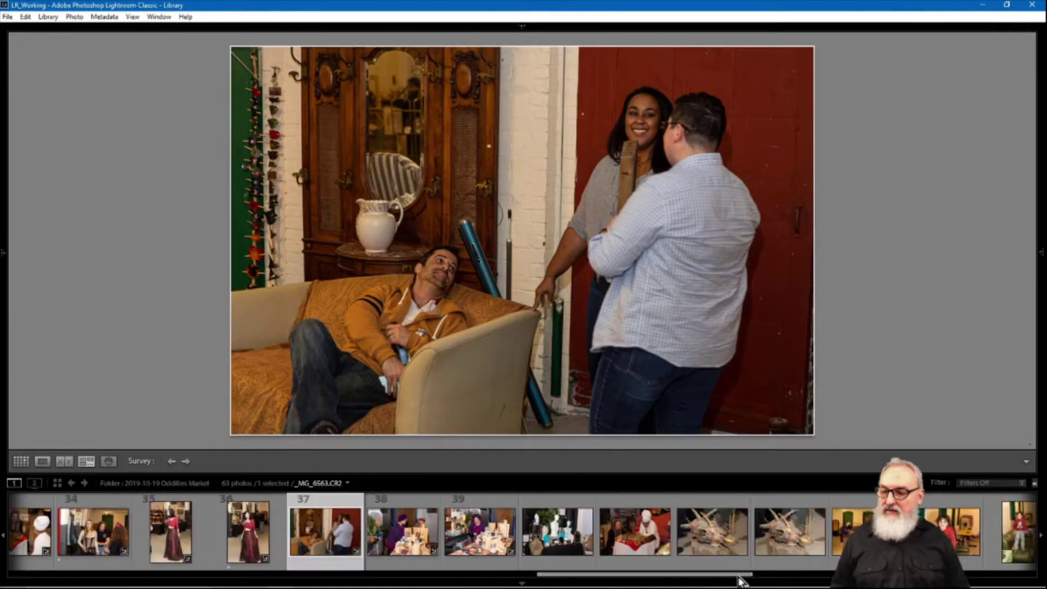
left_click(557, 532, "shift")
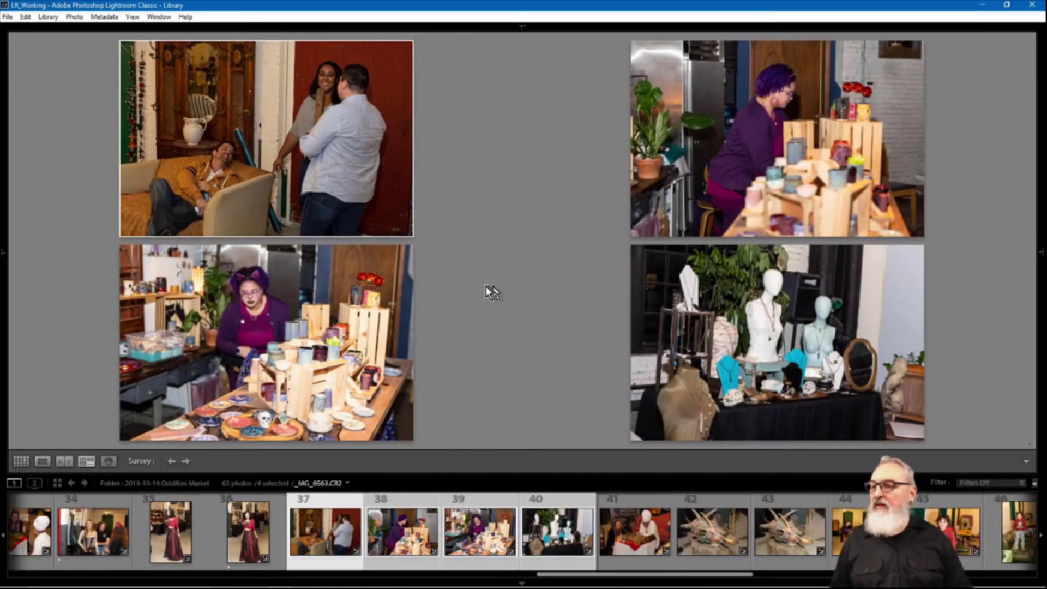
mouse_move(396, 246)
key("1")
left_click(304, 345)
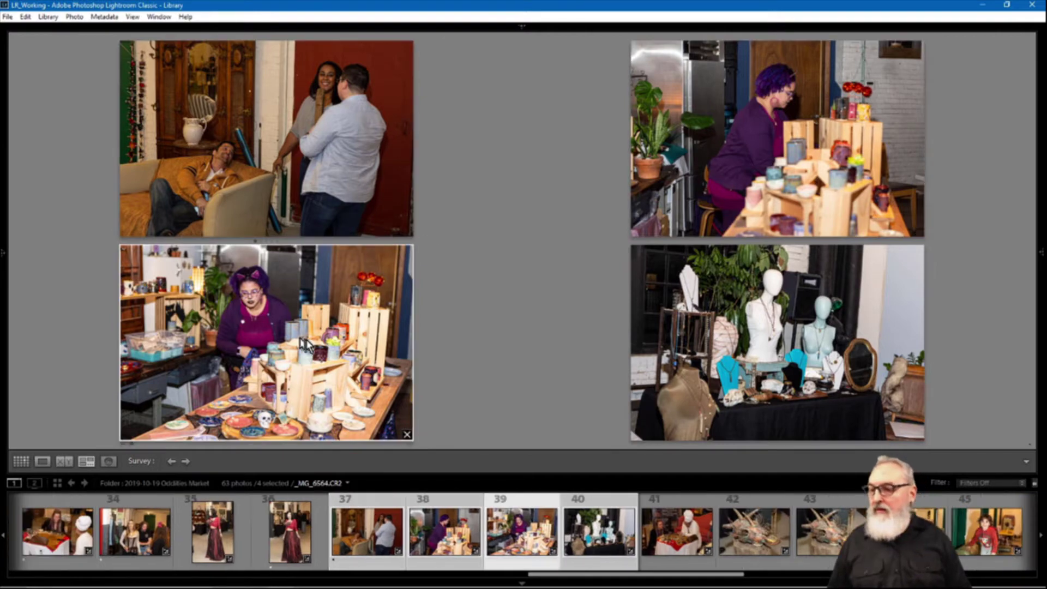
key("1")
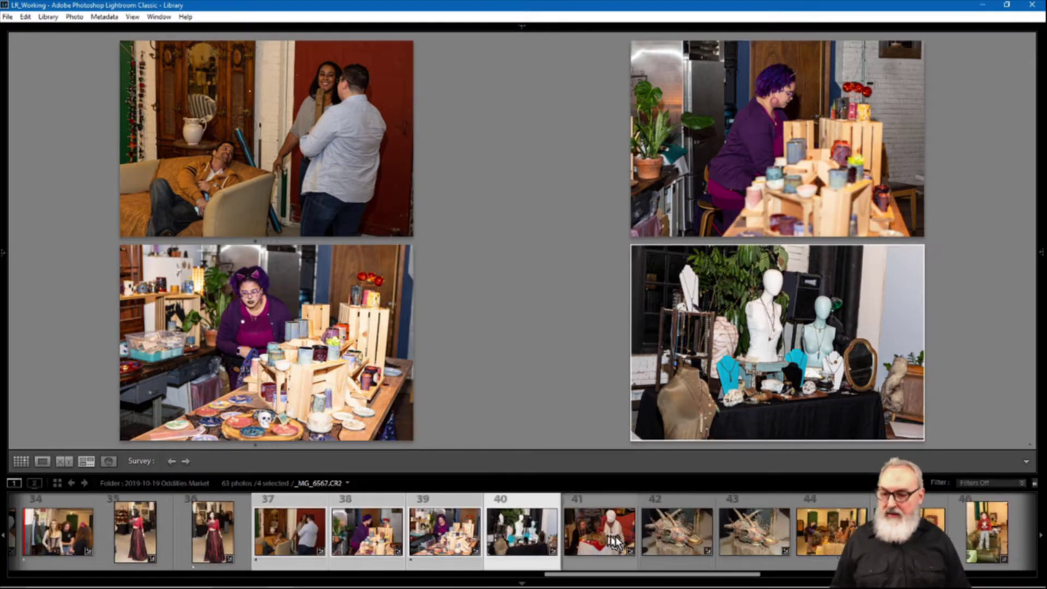
Survey the mannequin, reading table and two skull sculpture photos, and rate the reading table and the second skull shot one star each.
left_click(754, 531, "shift")
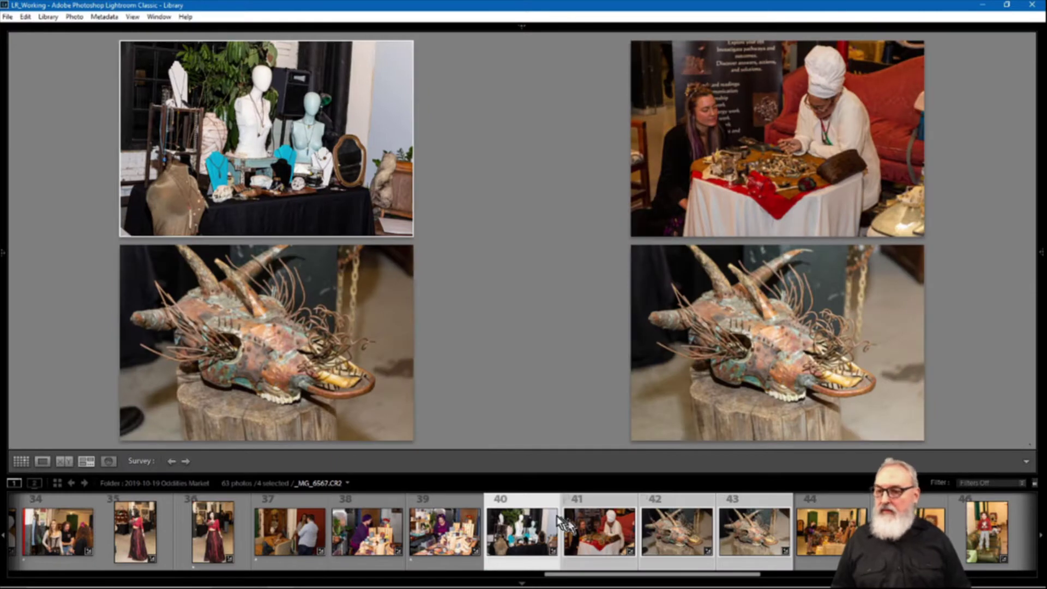
left_click(784, 195)
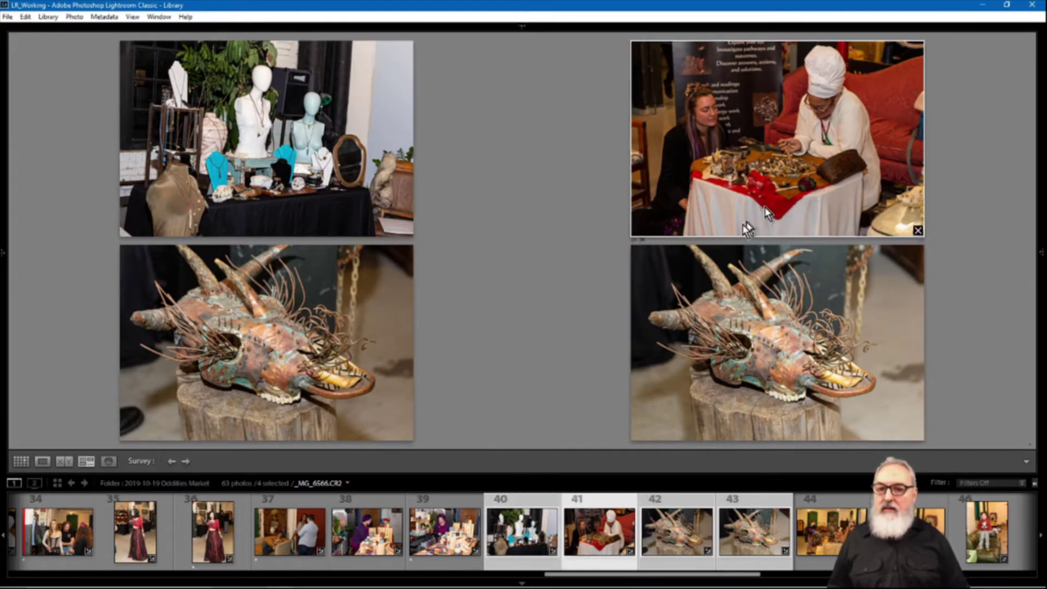
key("1")
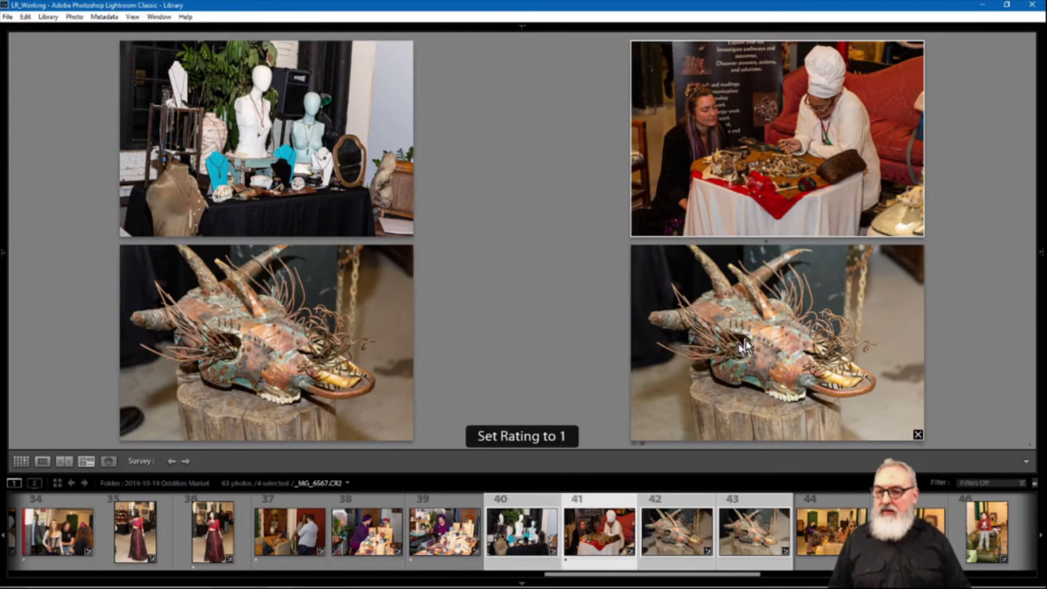
key("1")
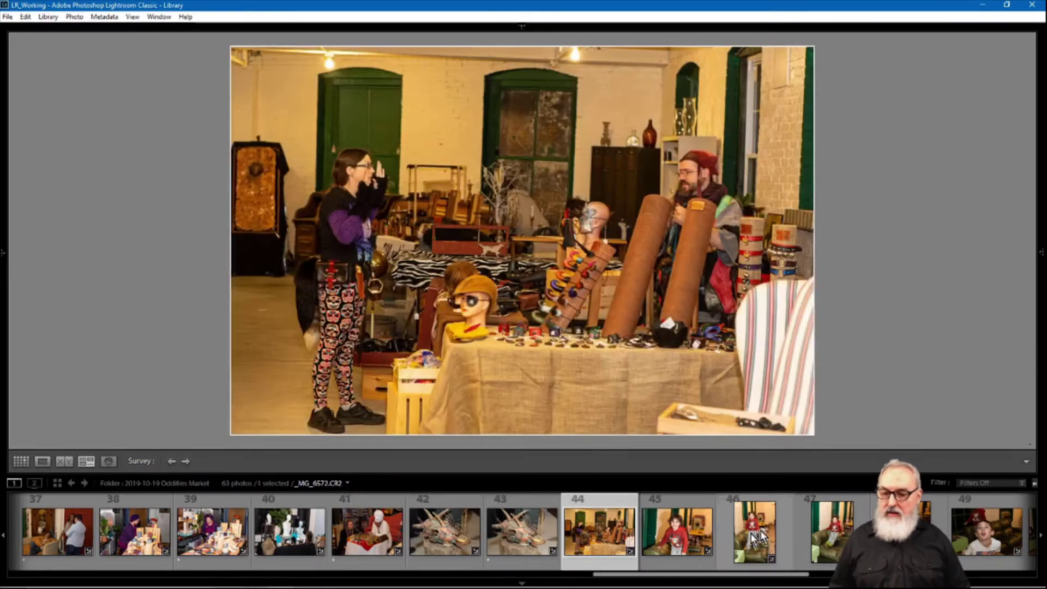
Survey photos 44 to 46 and rate the close shot of the boy in the red hoodie one star.
left_click(755, 537, "shift")
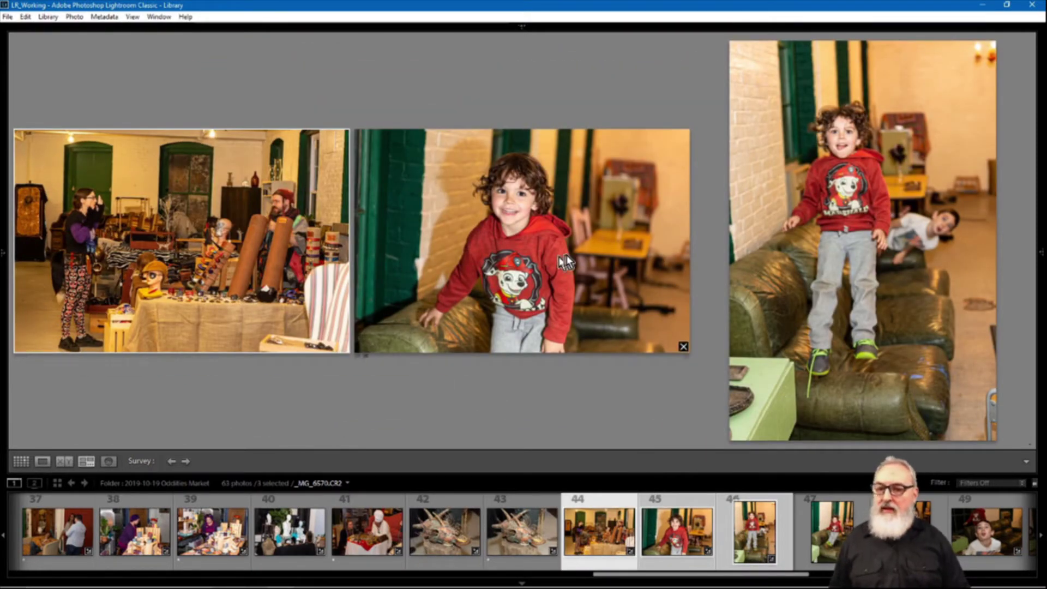
left_click(547, 235)
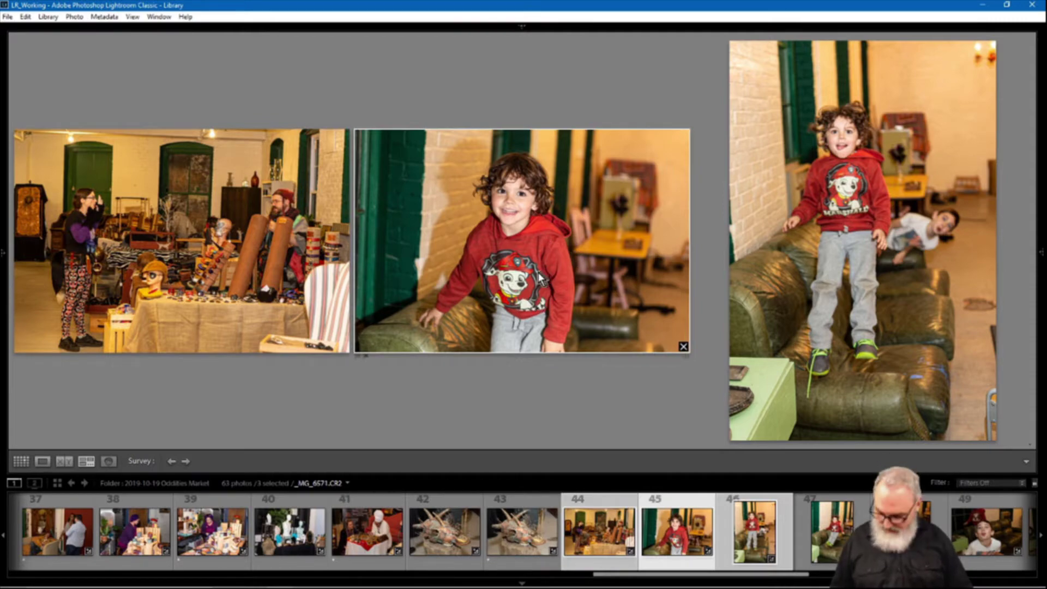
key("1")
Return to Grid view with _MG_6573 selected and show the module picker above the filter bar.
left_click(823, 527)
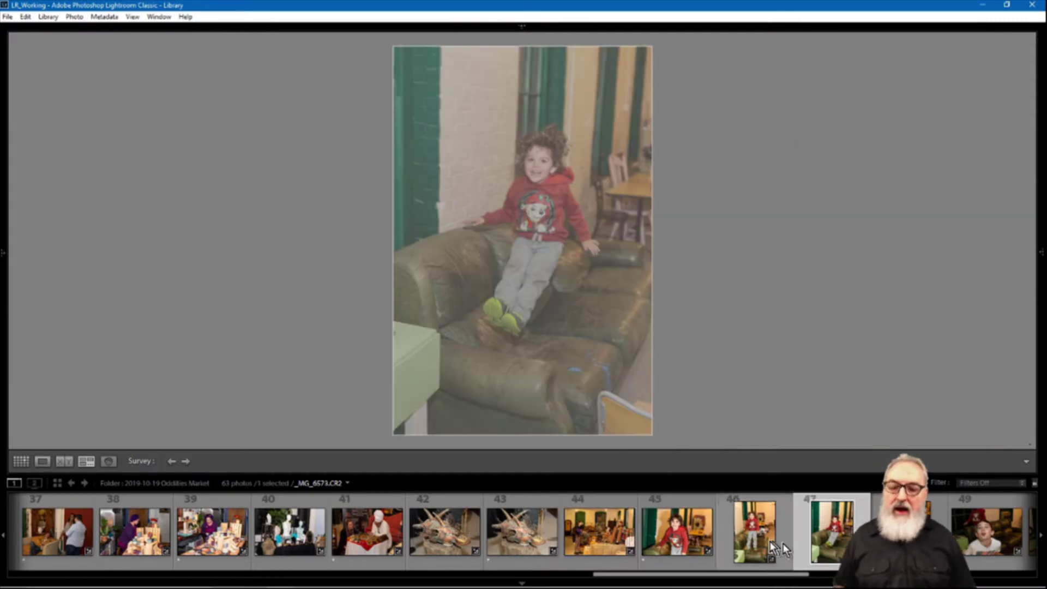
key("g")
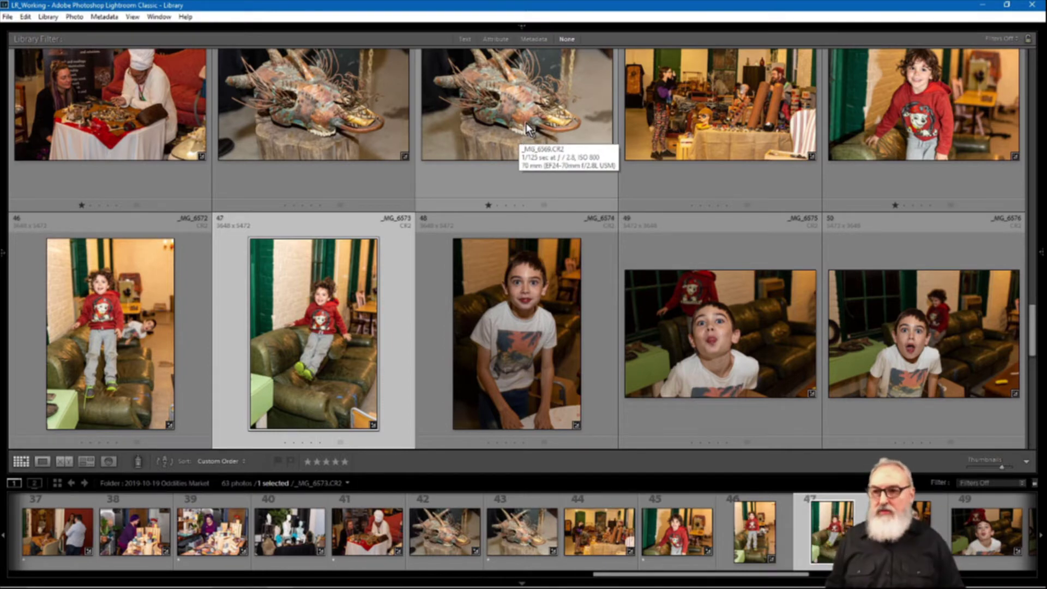
left_click(523, 26)
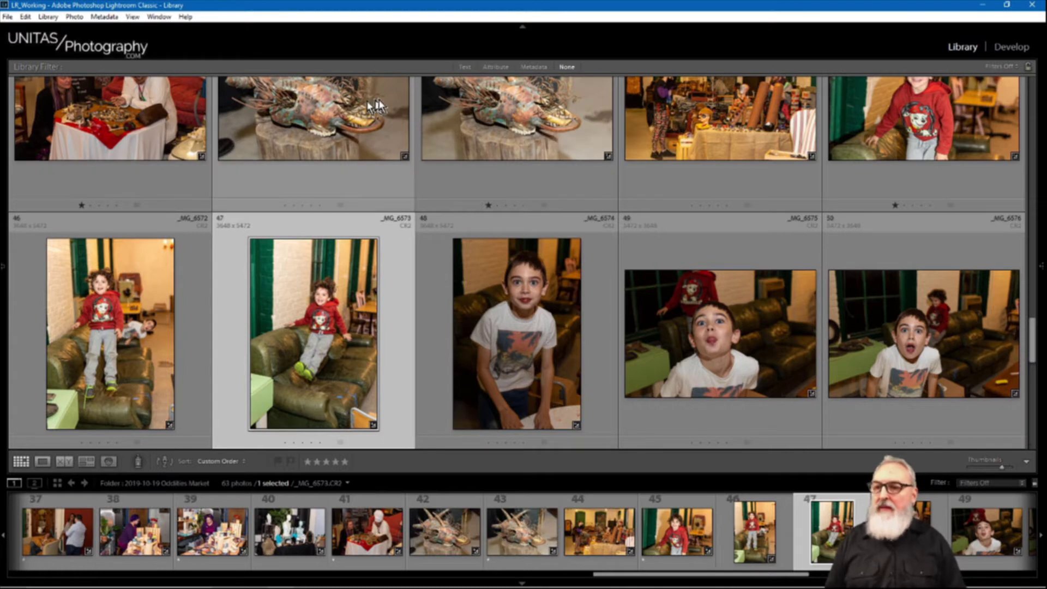
key("backslash")
key("backslash")
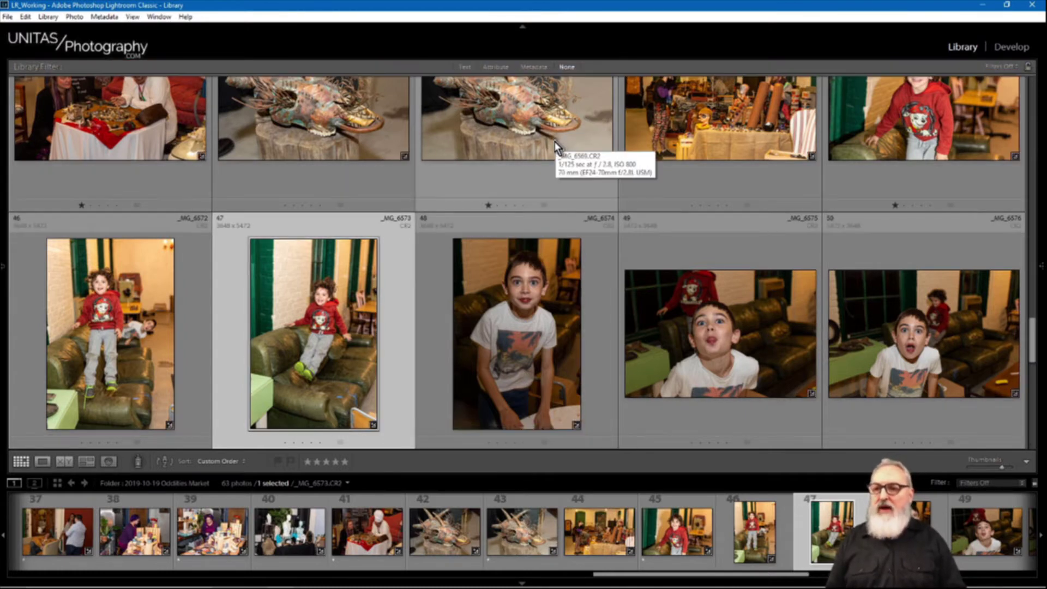
Filter the folder by attribute to photos rated one star and higher, and select _MG_6558 among them.
left_click(497, 69)
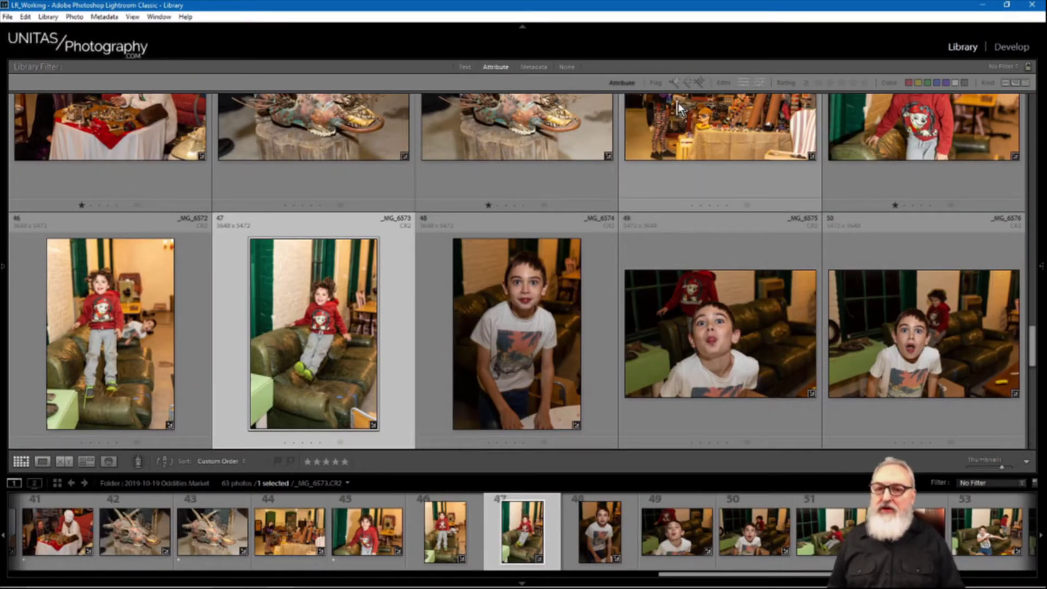
left_click(807, 82)
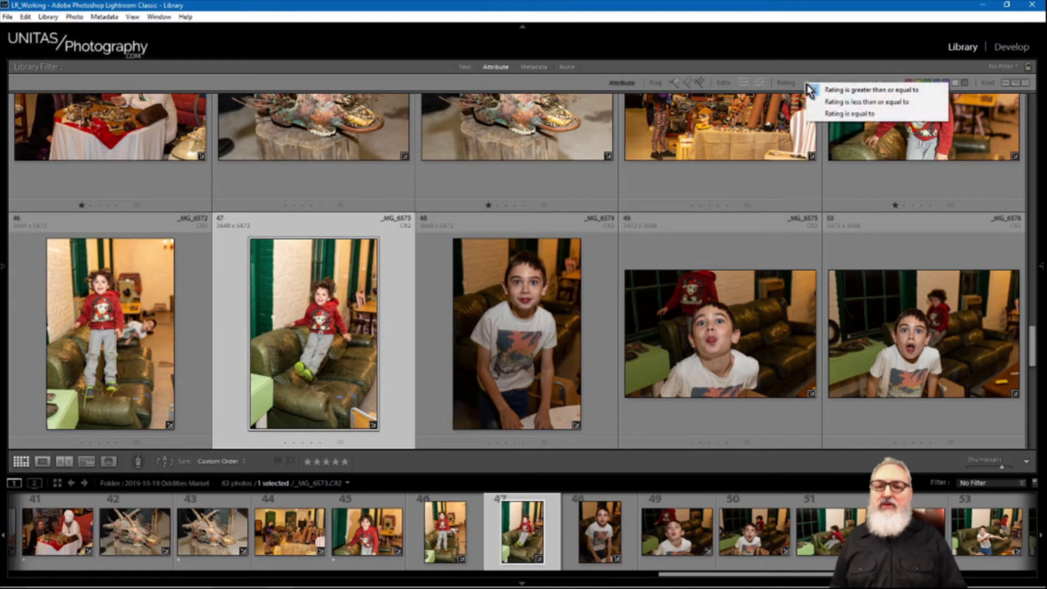
left_click(809, 90)
left_click(819, 82)
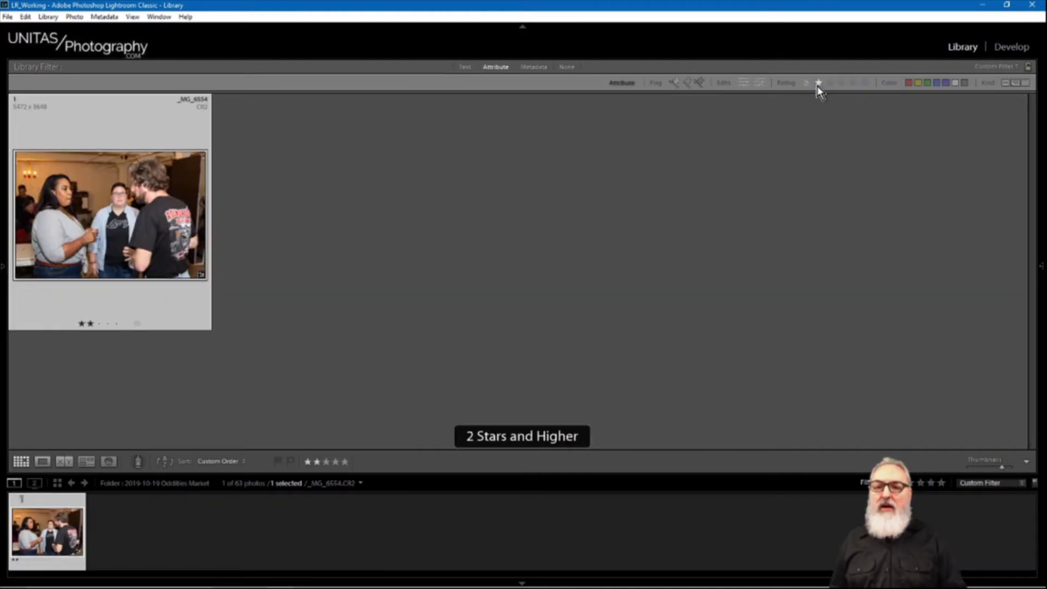
left_click(818, 87)
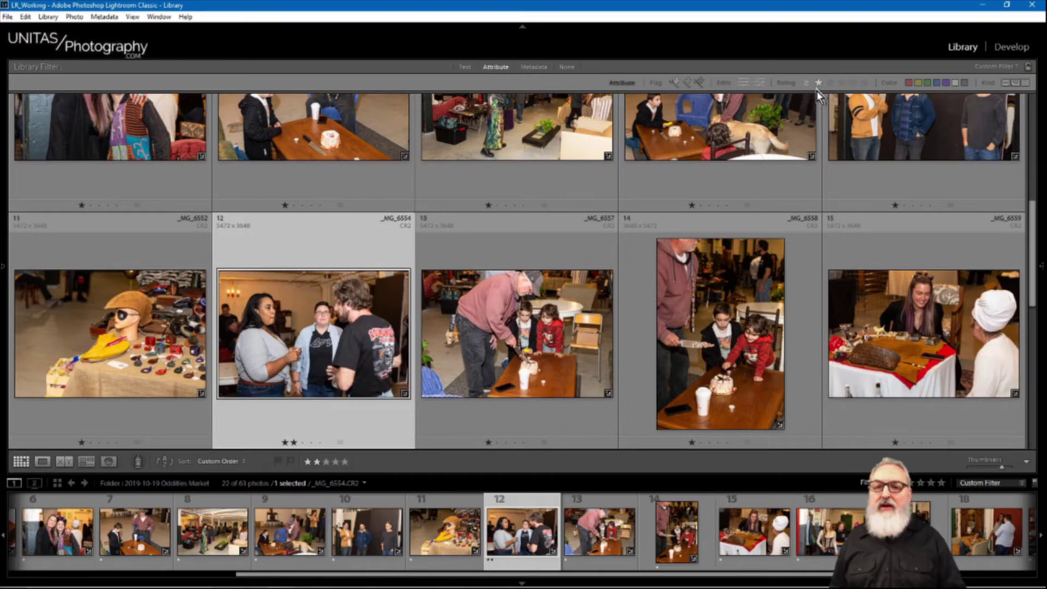
left_click(802, 268)
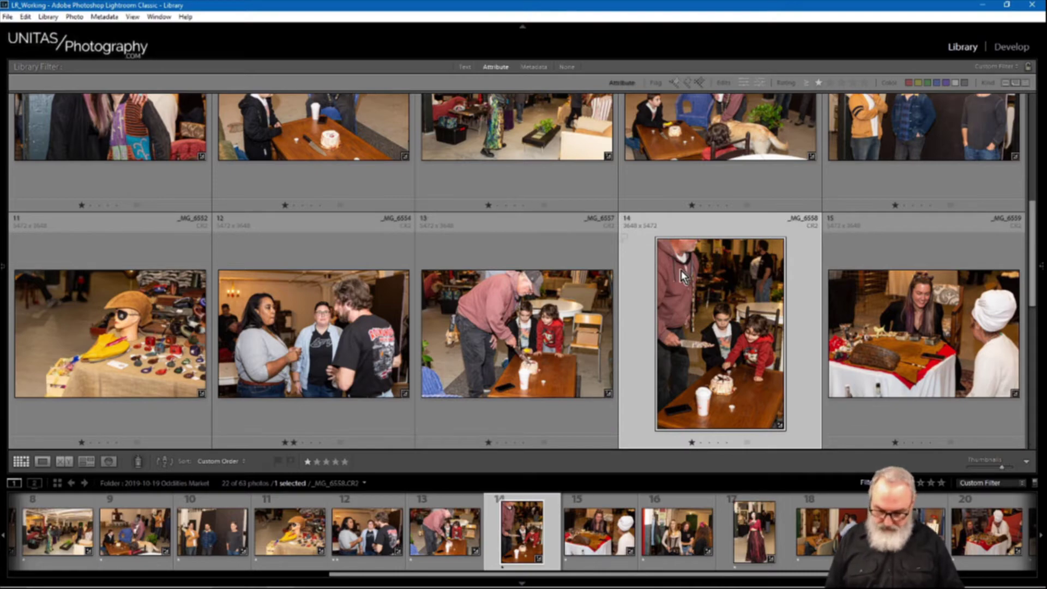
Shrink the grid thumbnails to fit nine photos per row and clear the photo selection.
key("minus")
key("minus")
key("minus")
key("minus")
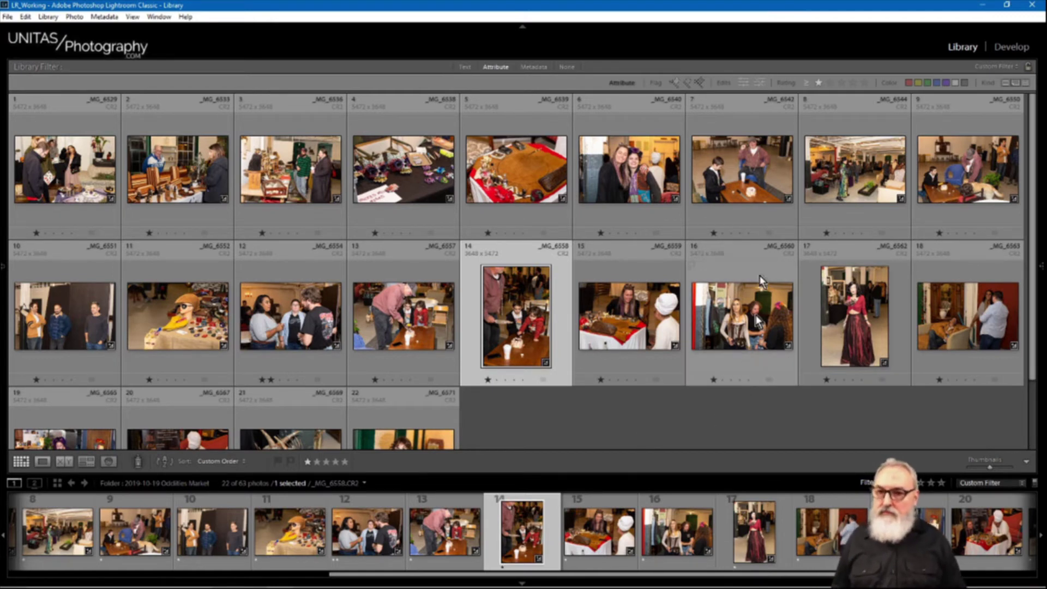
left_click(805, 85)
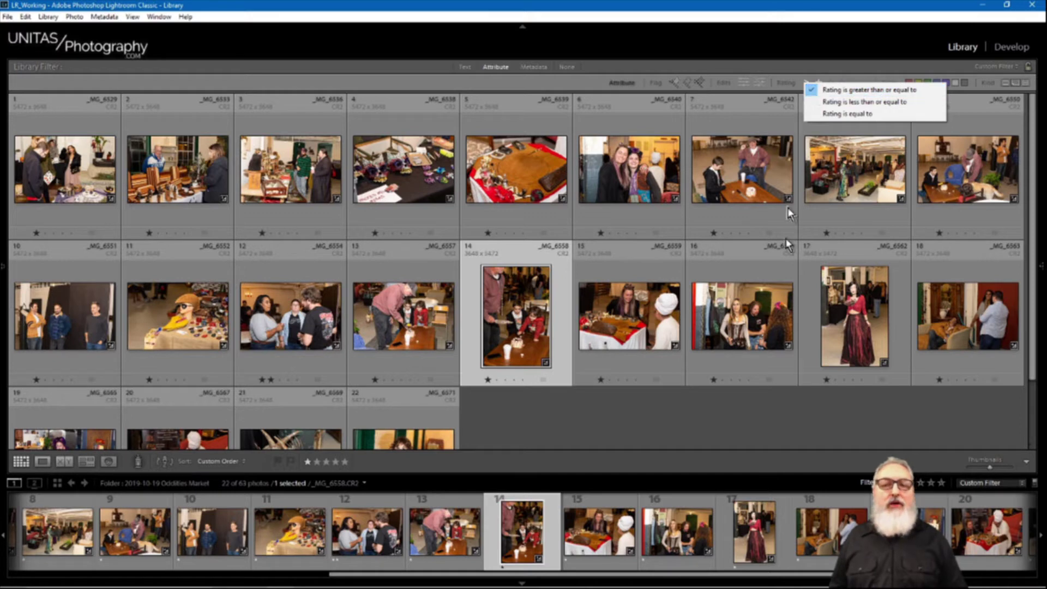
left_click(807, 418)
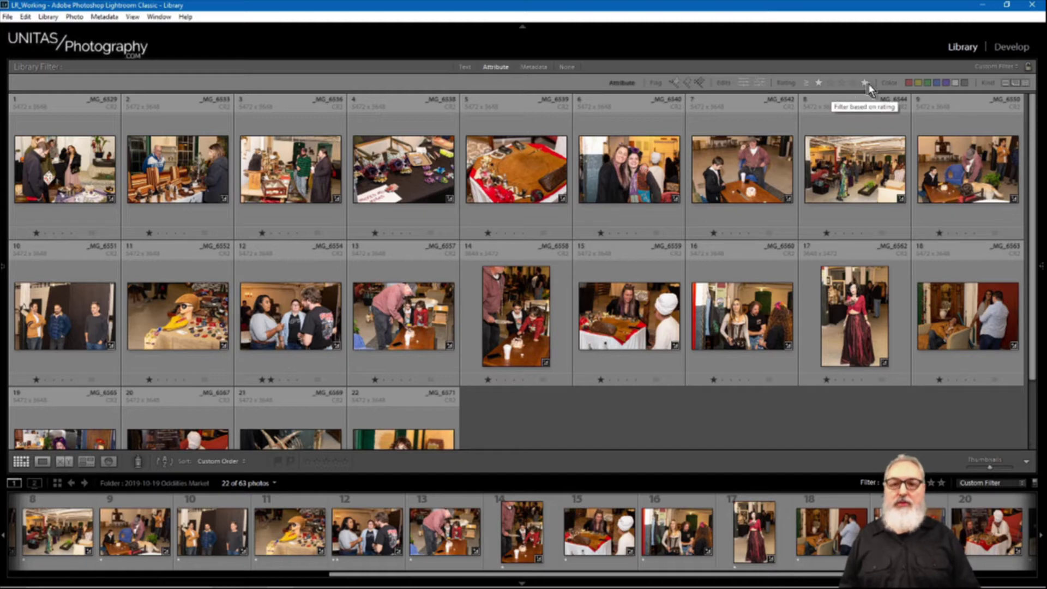
Limit the rating filter to exactly one star, and return the comparison to greater than or equal to.
left_click(807, 83)
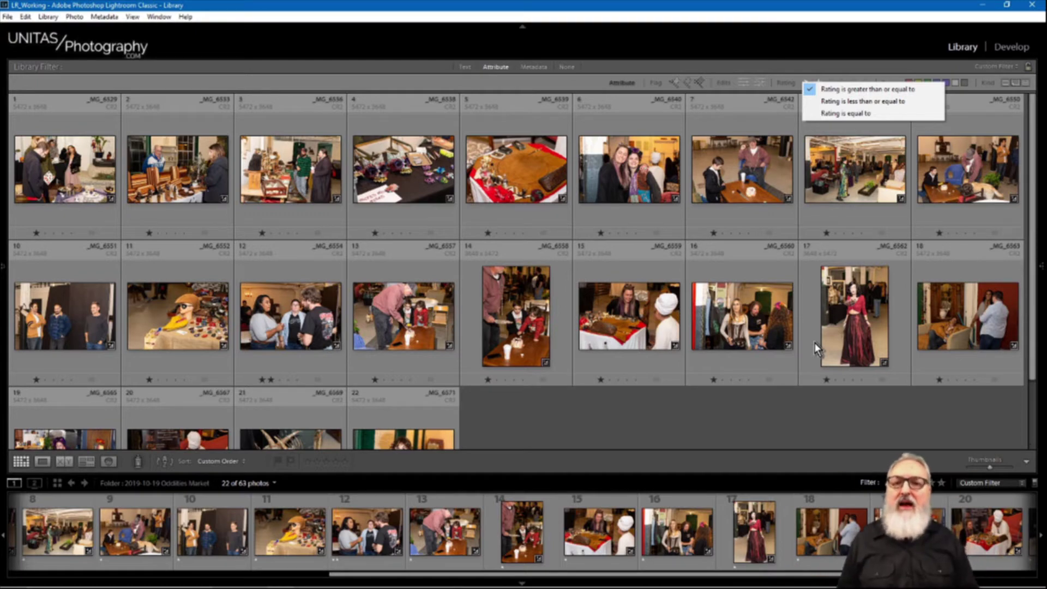
left_click(837, 113)
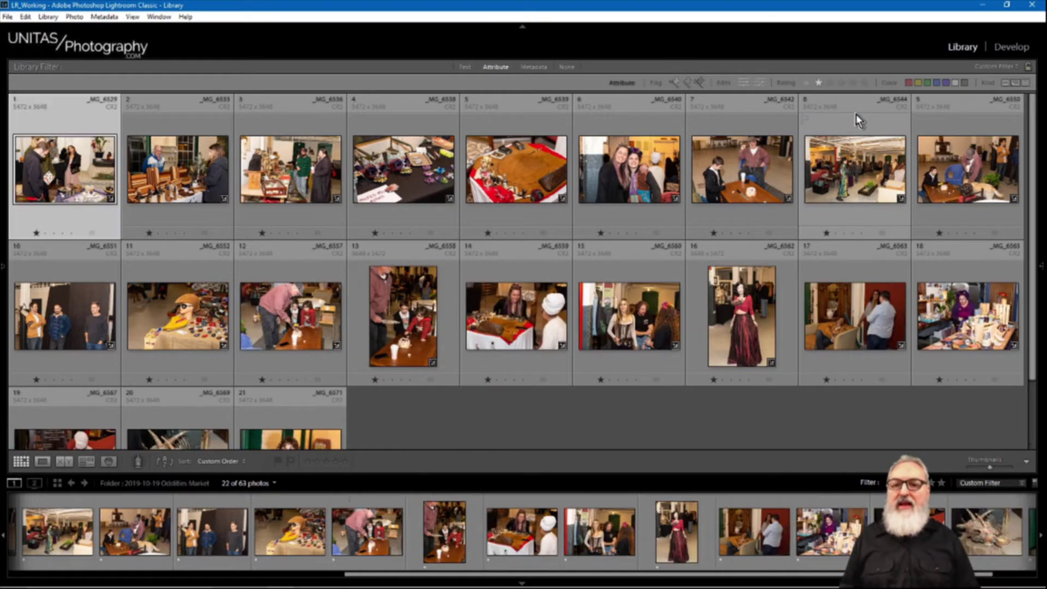
left_click(807, 84)
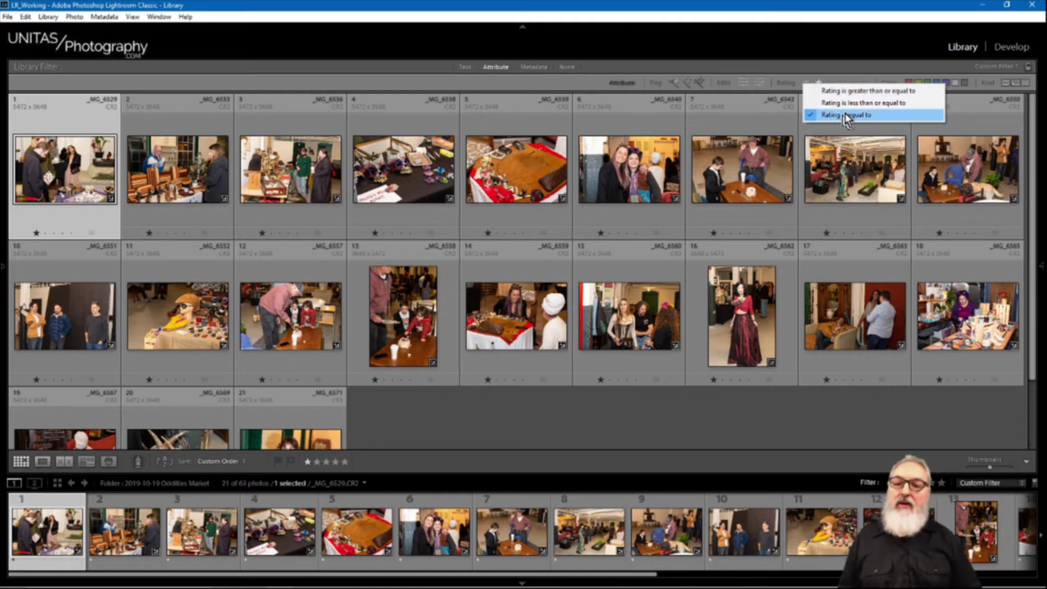
left_click(853, 92)
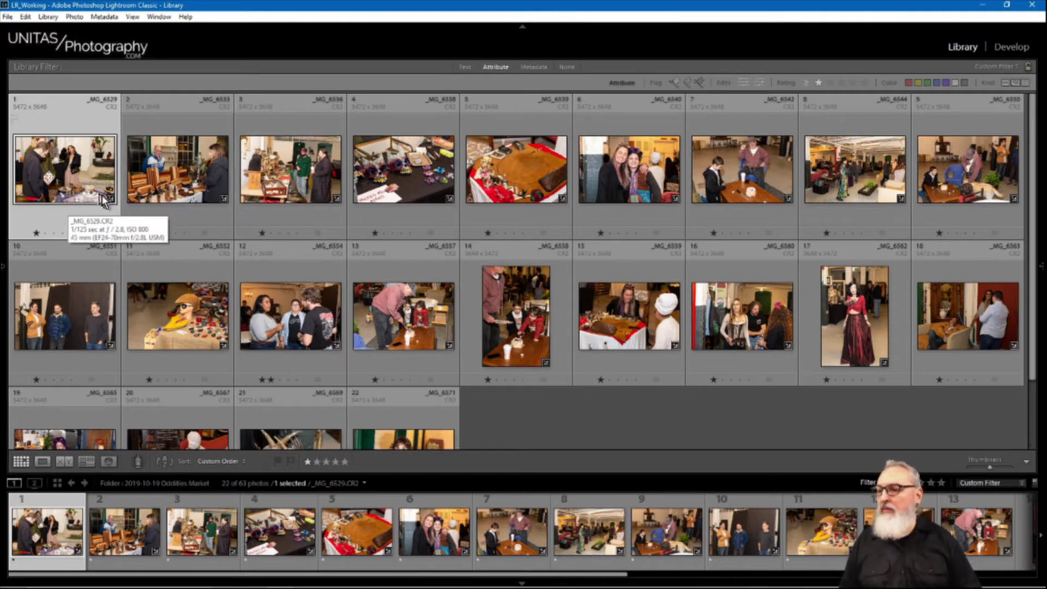
Enlarge the grid thumbnails to four per row and rate _MG_6533, the wooden crafts table, two stars.
key("equal")
key("equal")
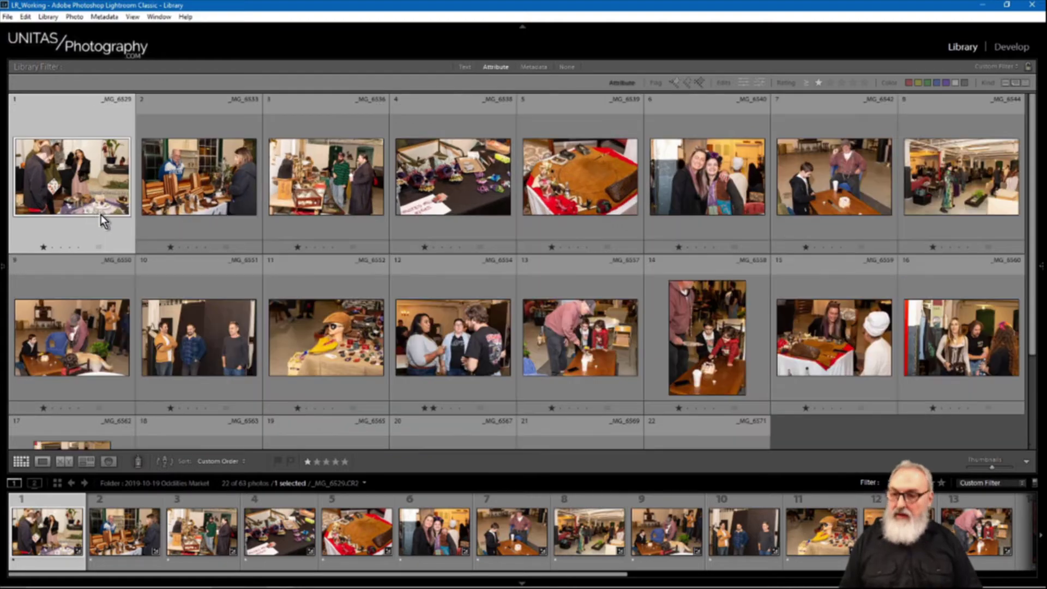
key("equal")
key("equal")
key("equal")
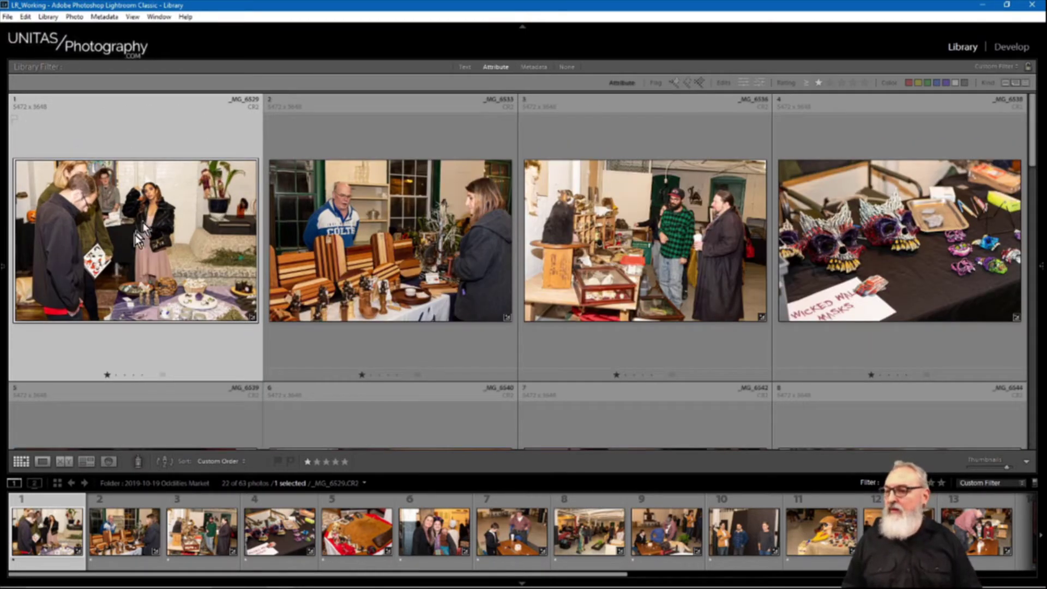
left_click(388, 259)
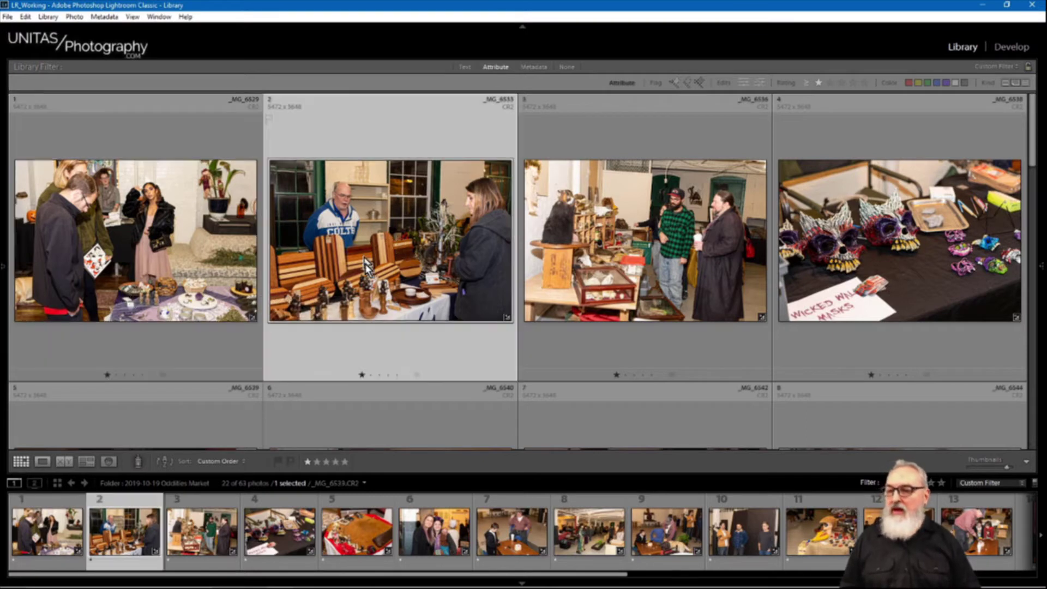
key("2")
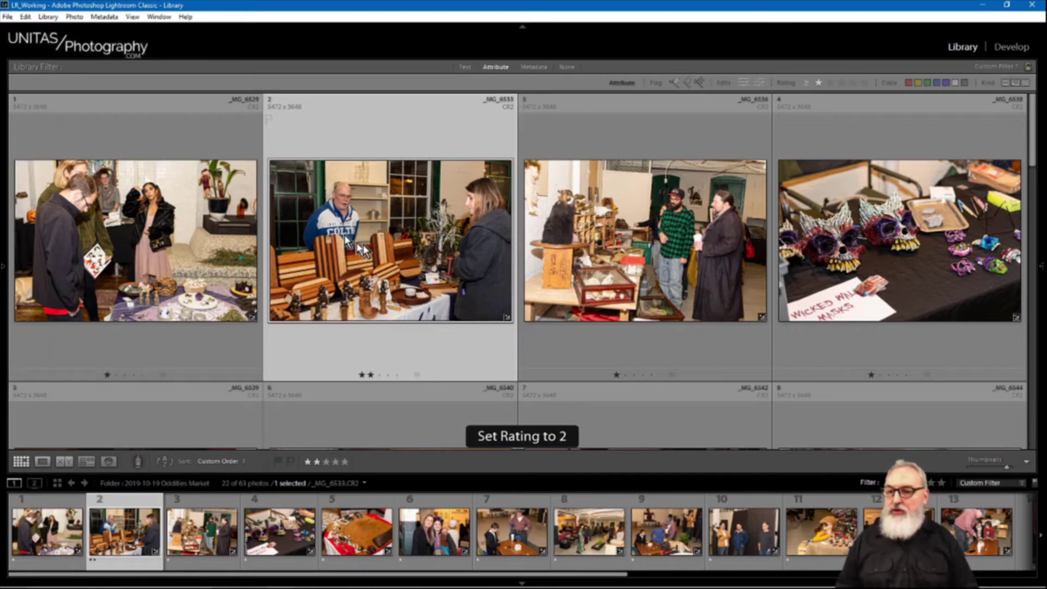
Rate the skull masks photo _MG_6538 and the portrait of two women _MG_6540 two stars each.
left_click(678, 261)
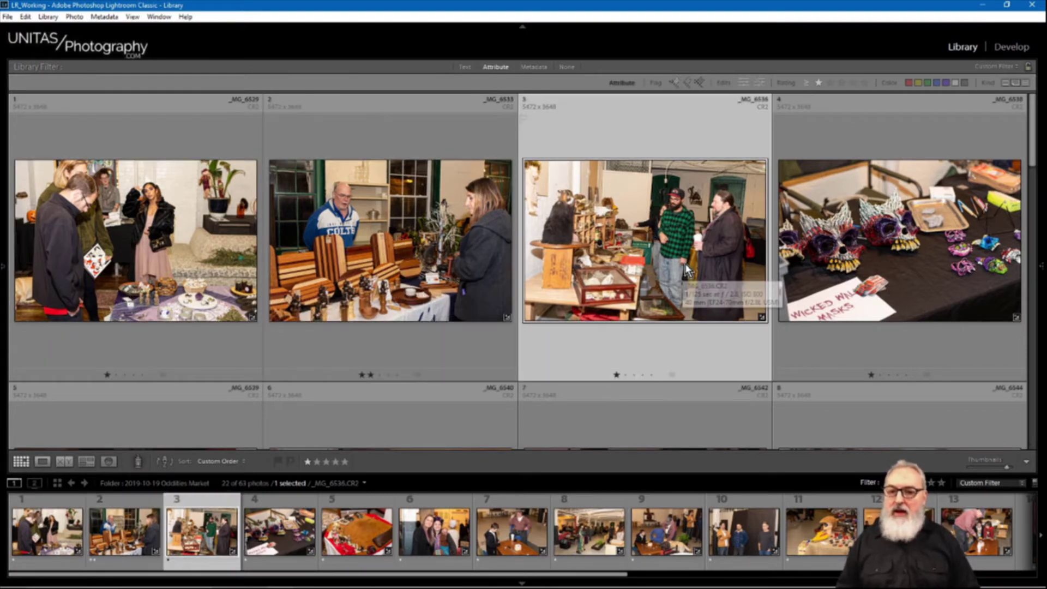
left_click(867, 229)
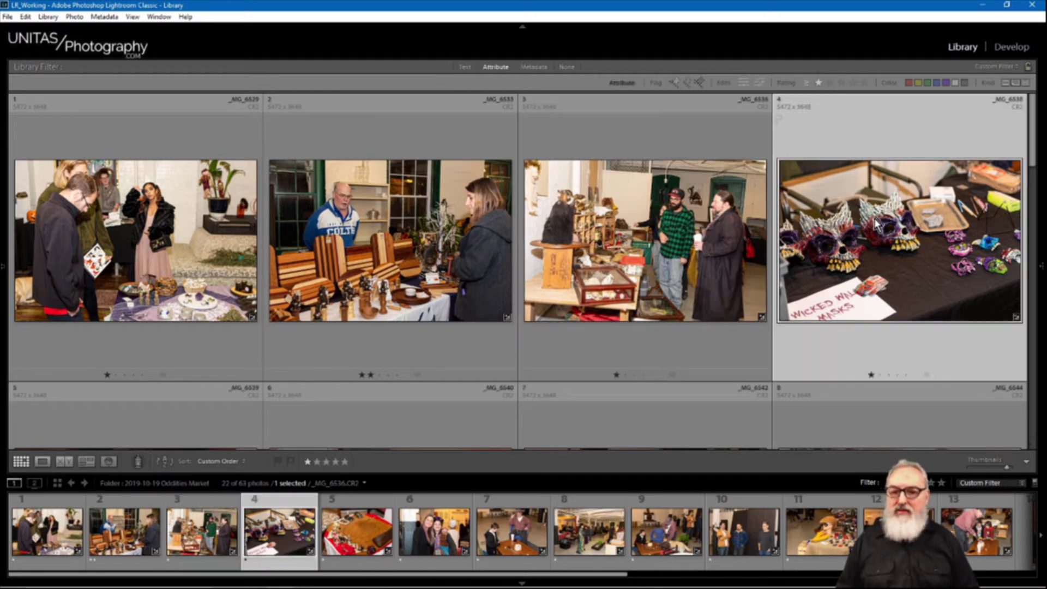
key("2")
scroll(1036, 197, "down", 3)
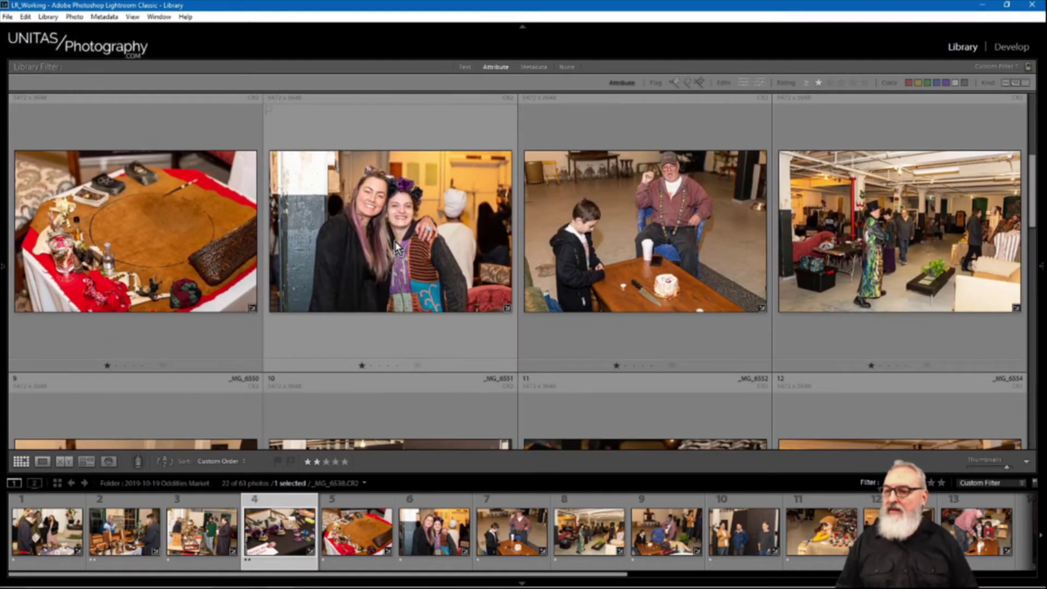
left_click(513, 349)
key("2")
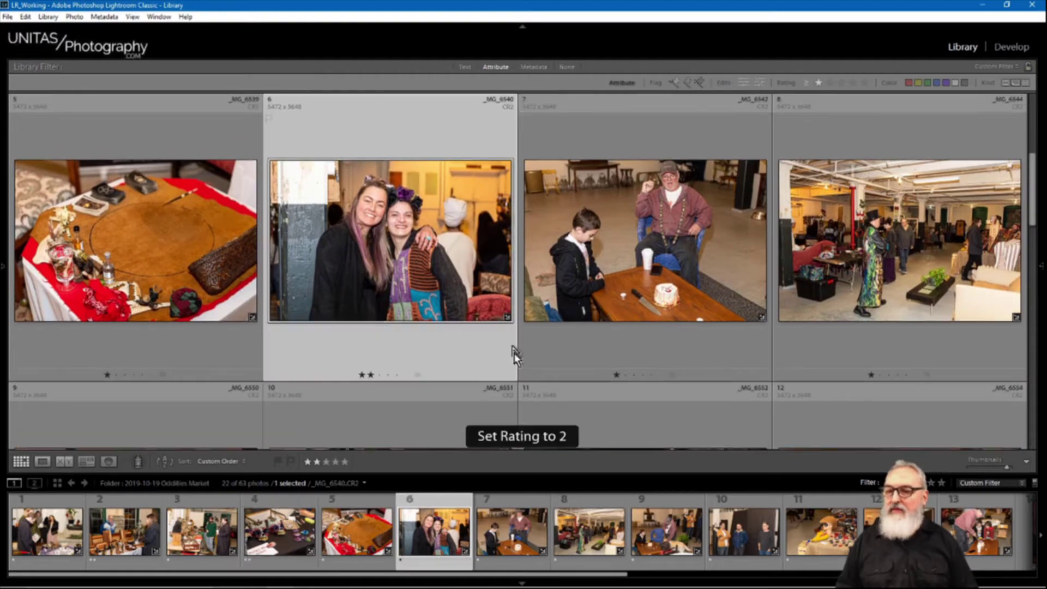
Rate _MG_6550, _MG_6551 and _MG_6554 two stars each.
left_click(679, 240)
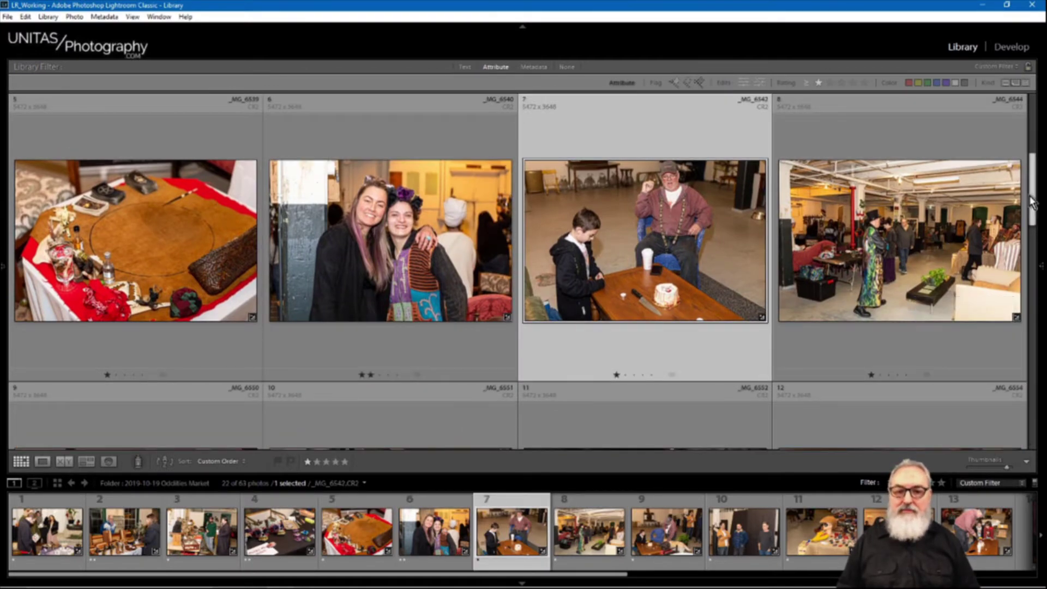
scroll(1036, 234, "down", 3)
scroll(1035, 234, "down", 3)
left_click(136, 237)
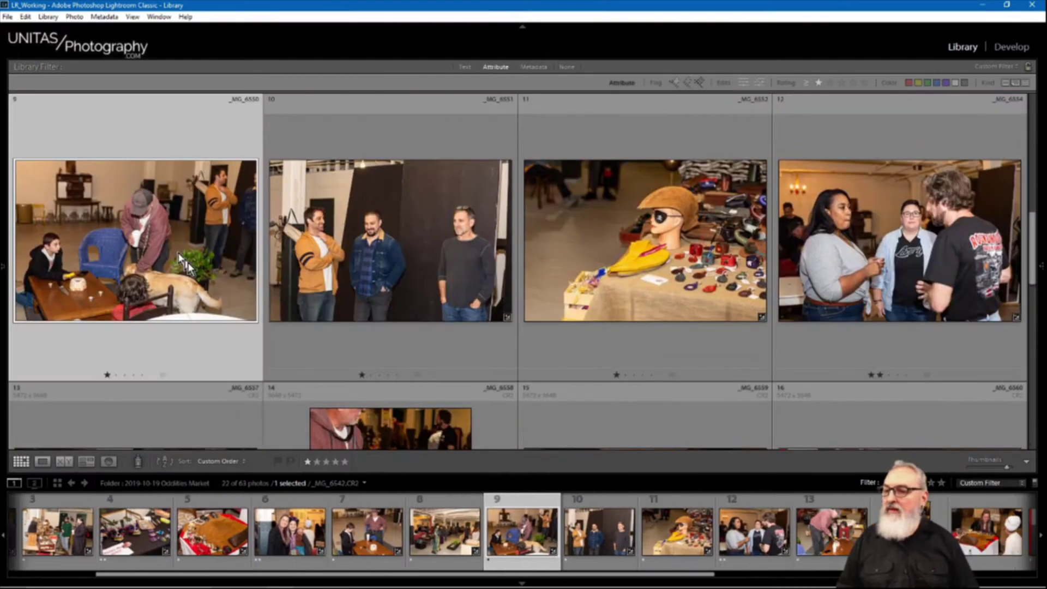
key("2")
left_click(409, 256)
key("2")
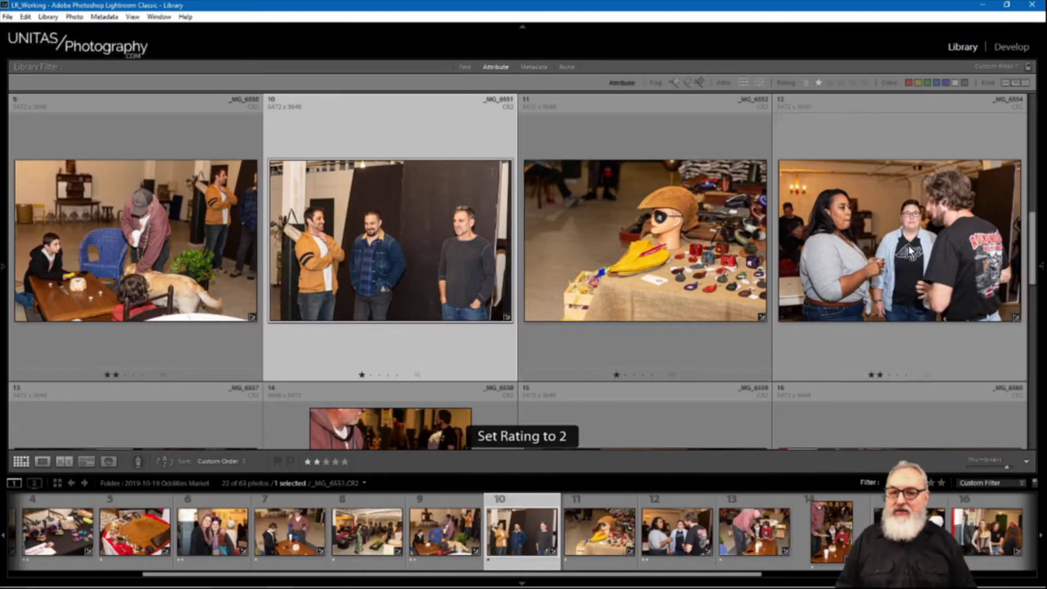
left_click(973, 240)
key("2")
Rate the cake cutting shot _MG_6557, _MG_6559 and _MG_6560 two stars each.
scroll(1034, 246, "down", 3)
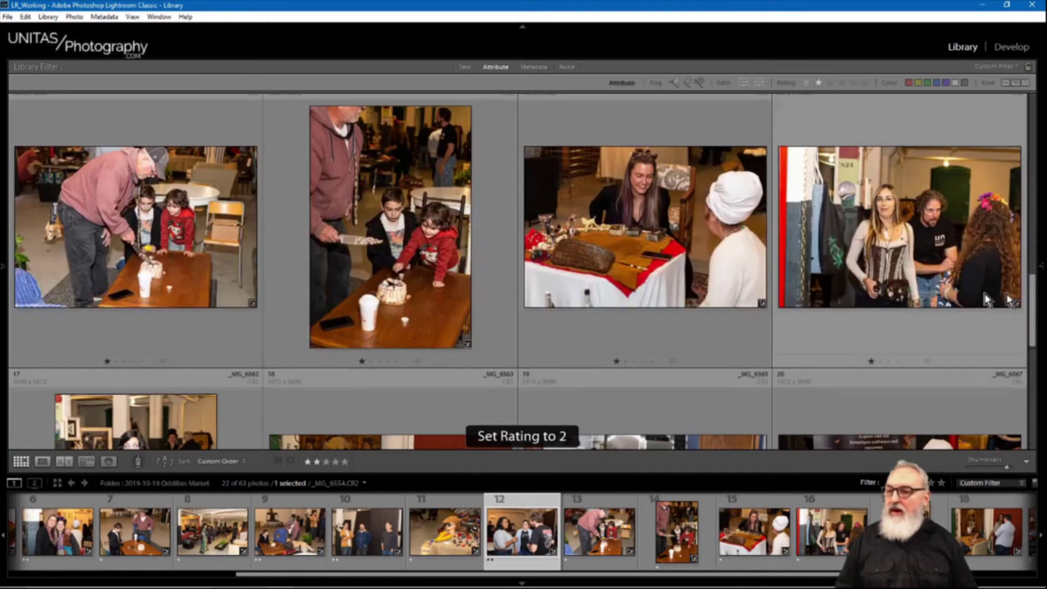
left_click(218, 235)
key("2")
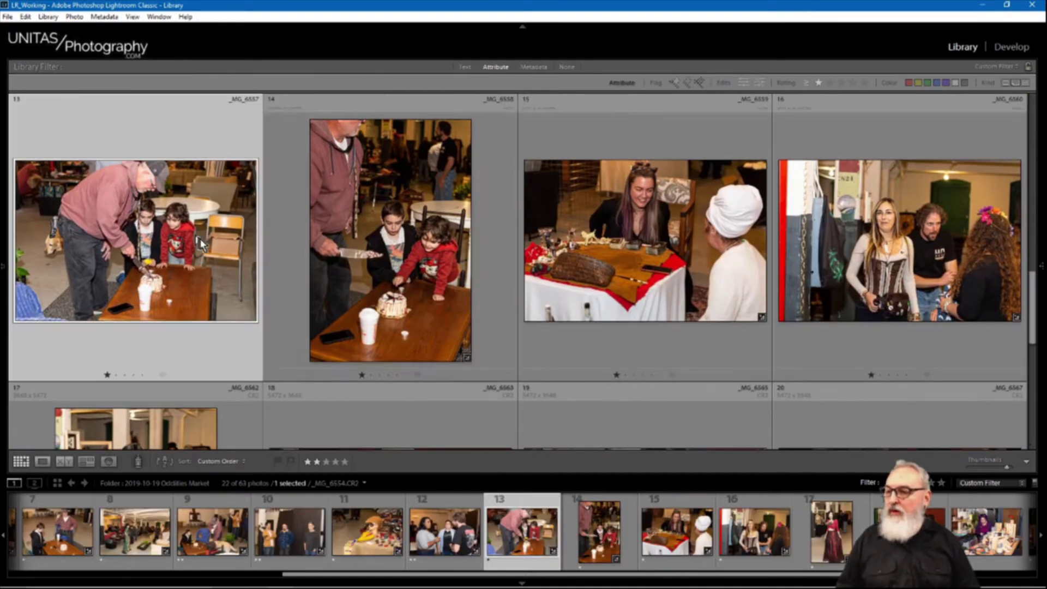
left_click(835, 275)
key("2")
Rate the red dress portrait _MG_6562 and the pottery table photo _MG_6565 two stars each.
scroll(873, 306, "down", 3)
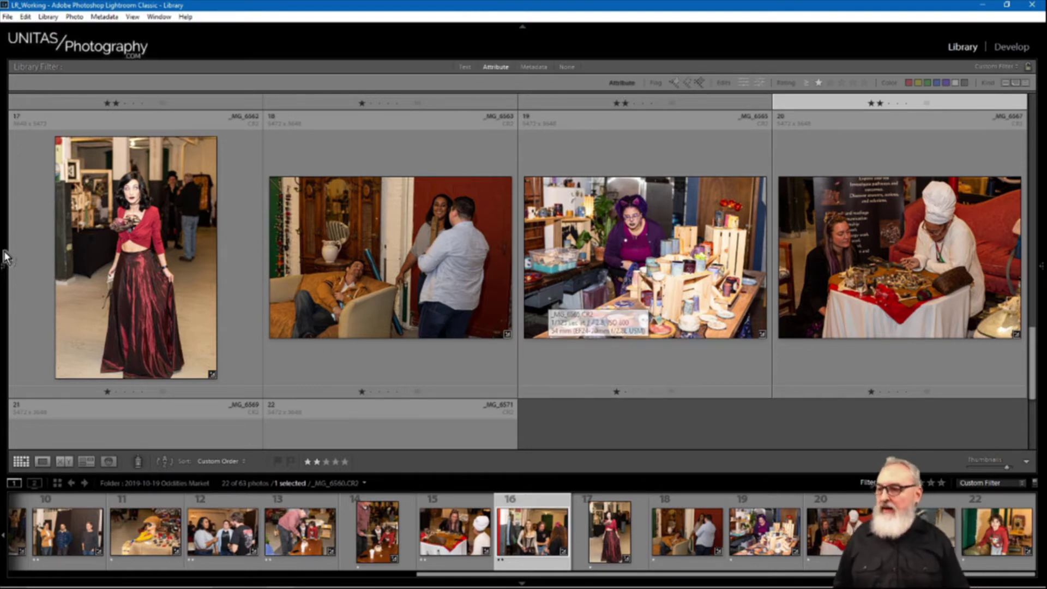
left_click(147, 256)
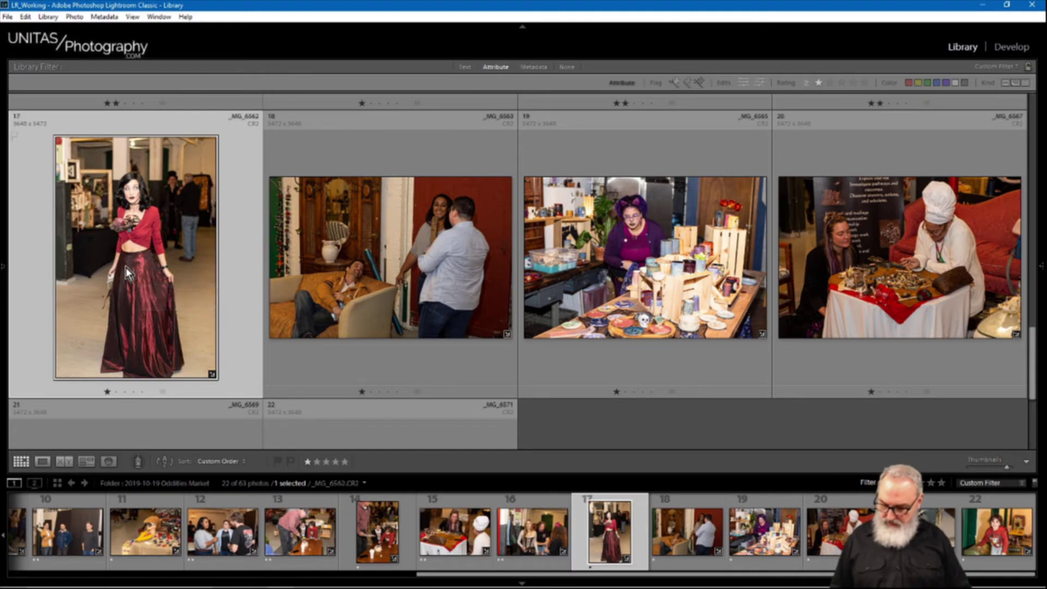
key("2")
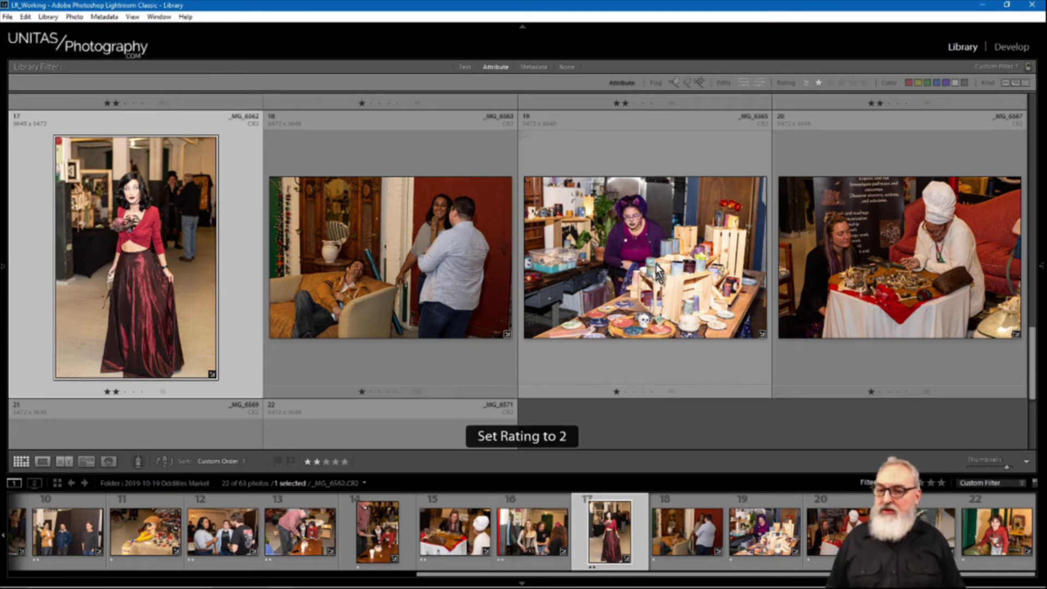
left_click(660, 283)
key("2")
Rate the boy in the red hoodie _MG_6571 and the skull sculpture _MG_6569 two stars each, and clear the selection.
left_click_drag(1033, 343, 1010, 402)
left_click(396, 299)
key("2")
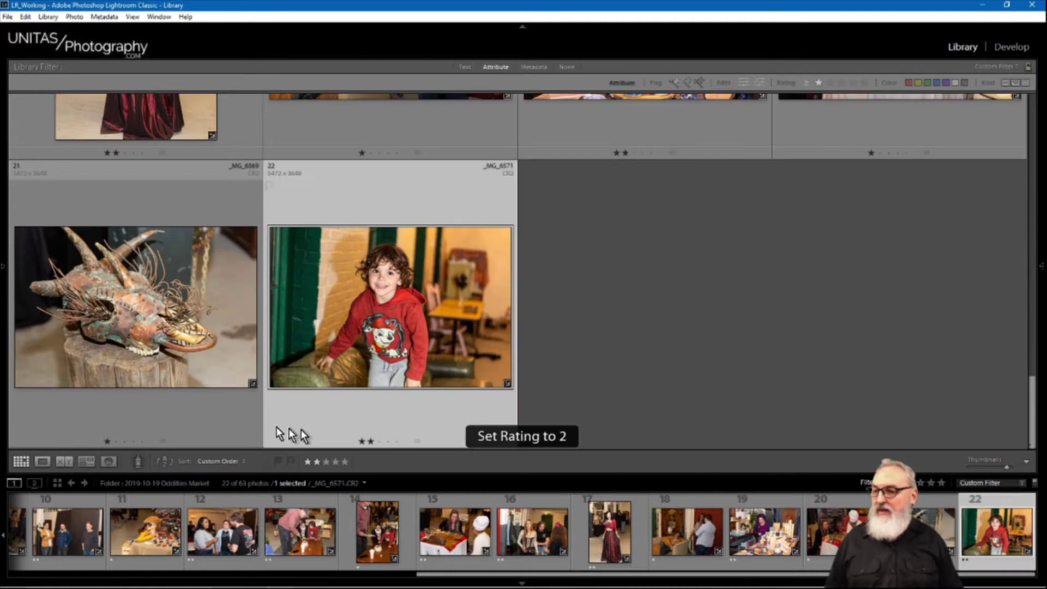
left_click(156, 343)
key("2")
left_click(696, 357)
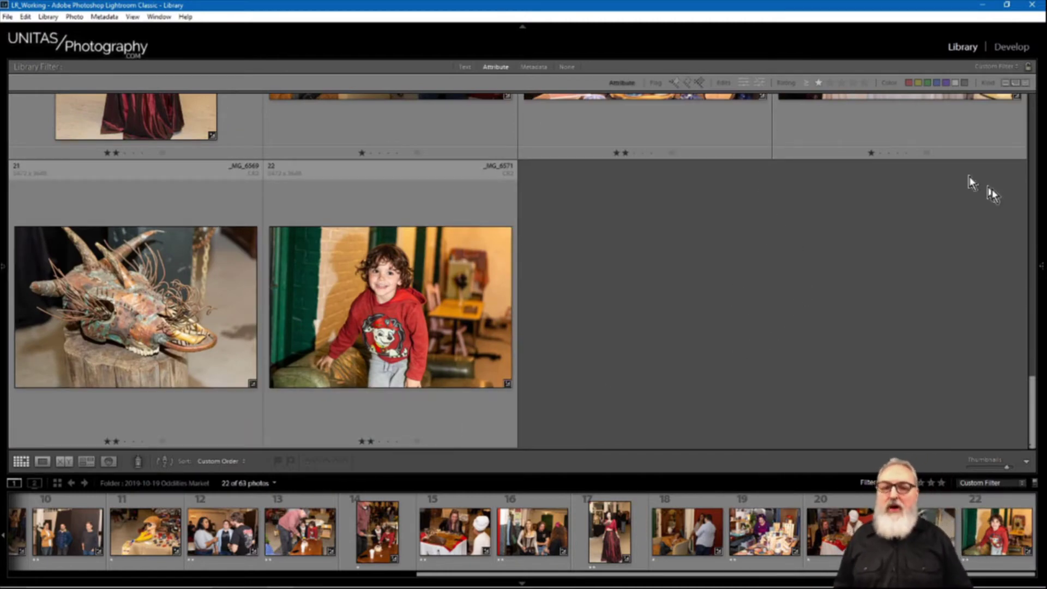
Raise the rating filter to two stars and higher, and shrink the thumbnails to seven per row.
mouse_move(1042, 344)
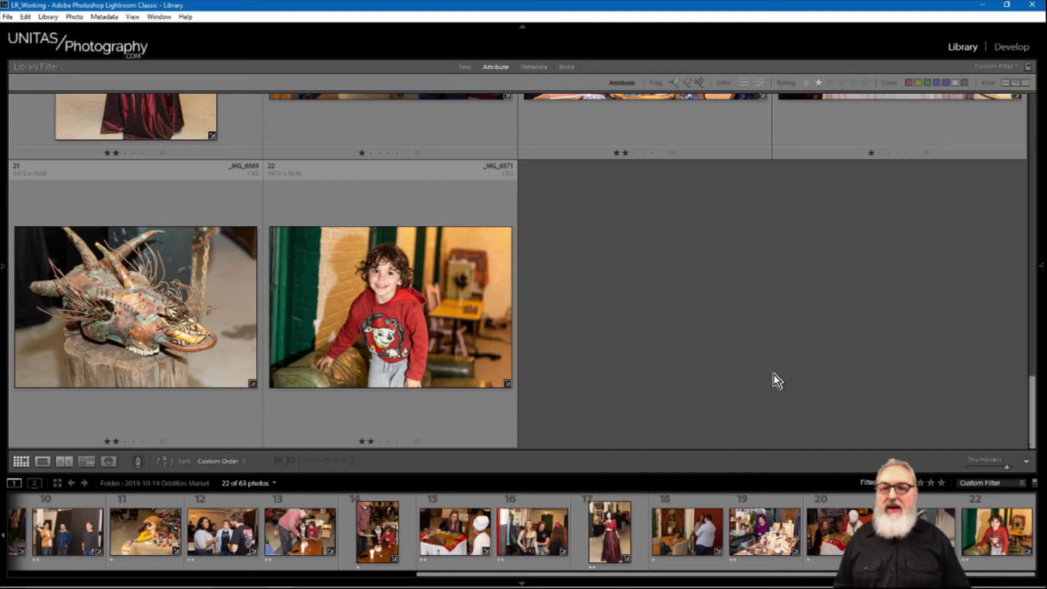
left_click_drag(1033, 407, 1034, 98)
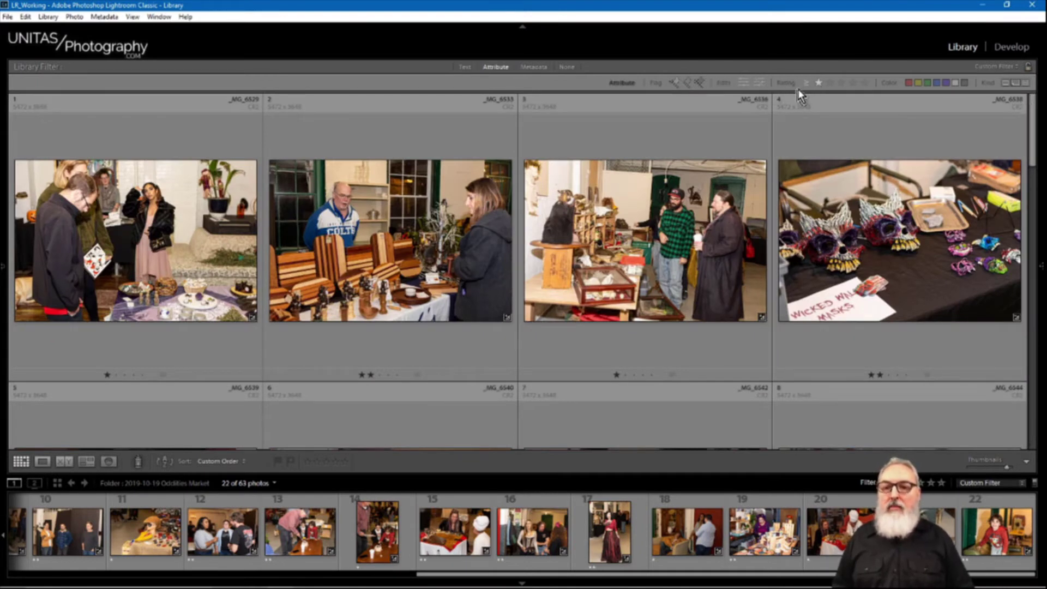
left_click(830, 83)
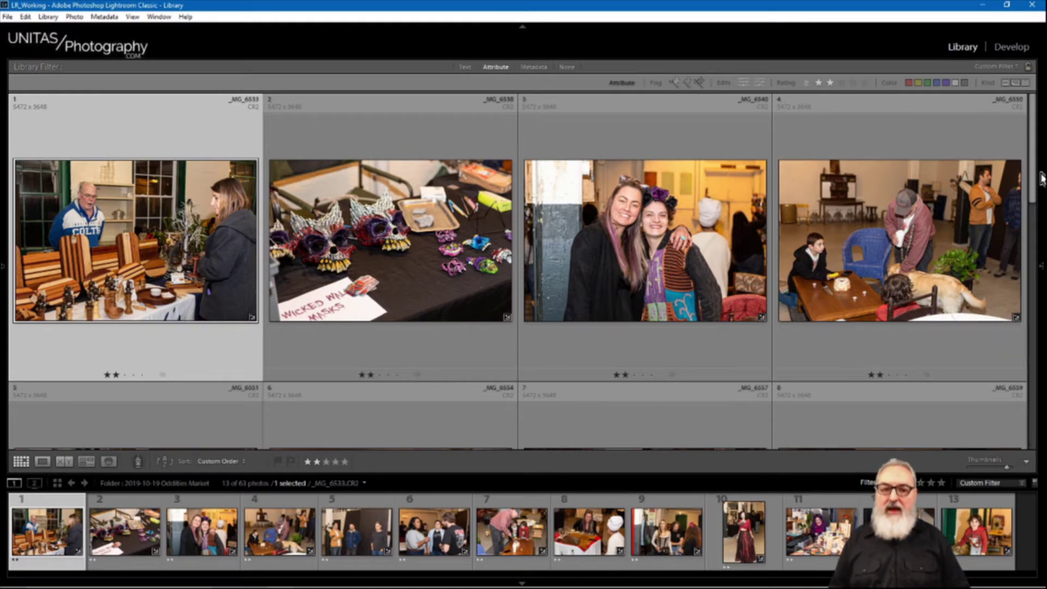
key("minus")
key("minus")
key("minus")
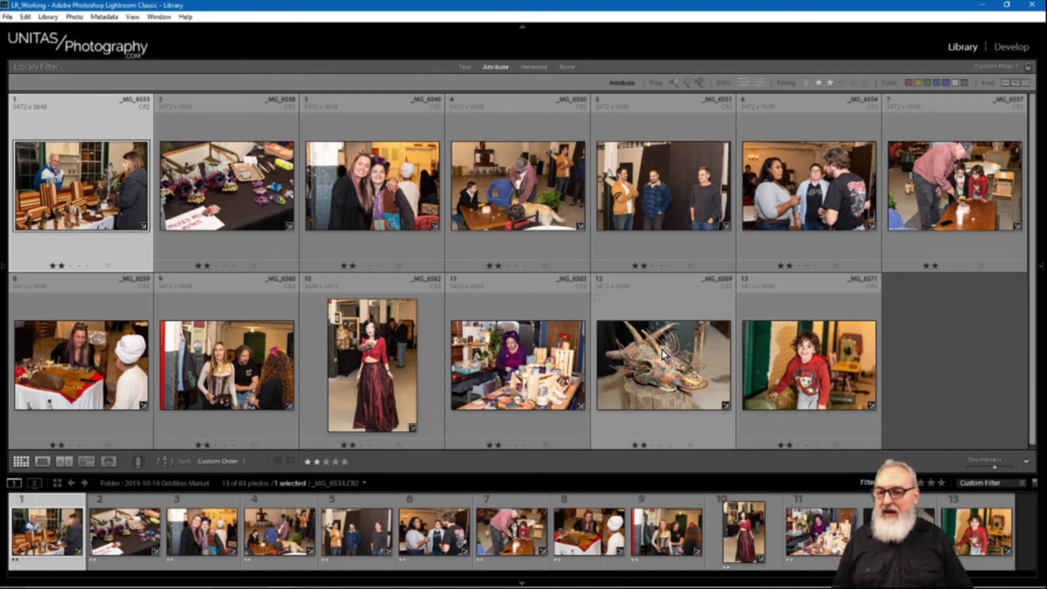
Rate the skull sculpture _MG_6569 and the red dress portrait _MG_6562 three stars each, and clear the selection.
left_click(654, 364)
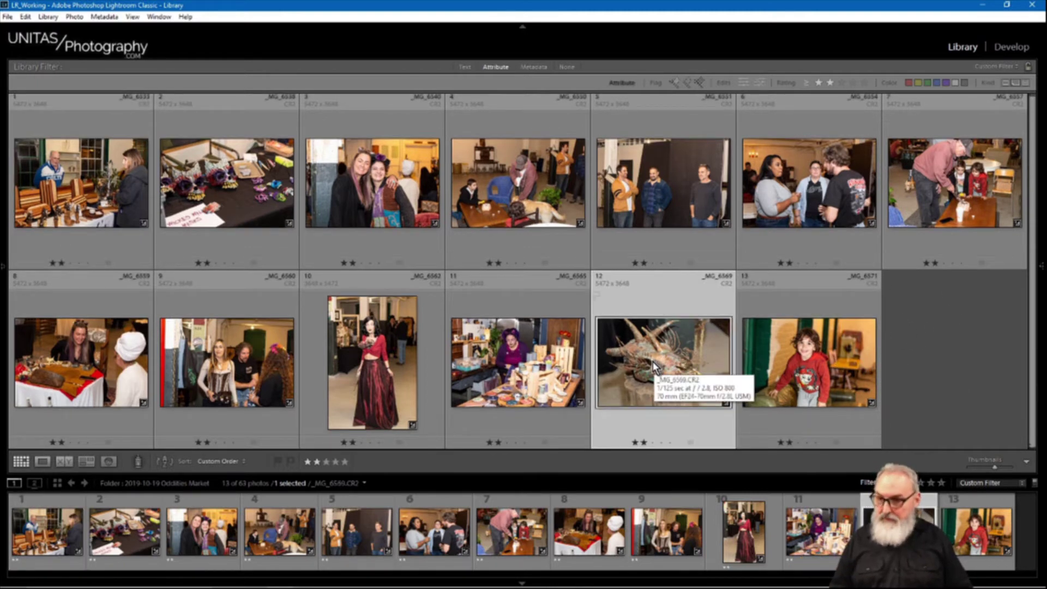
key("3")
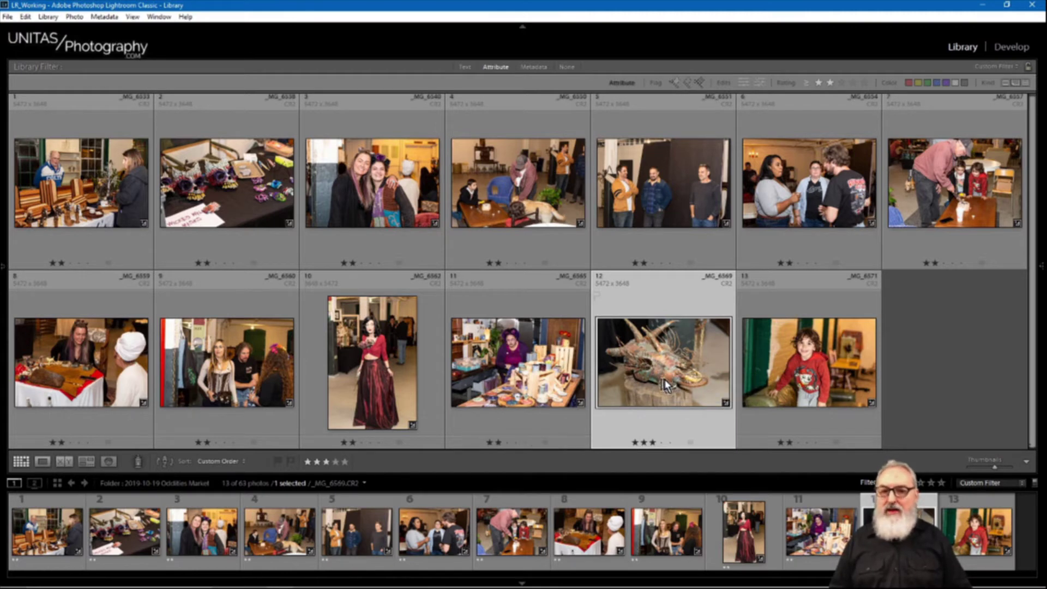
left_click(380, 360)
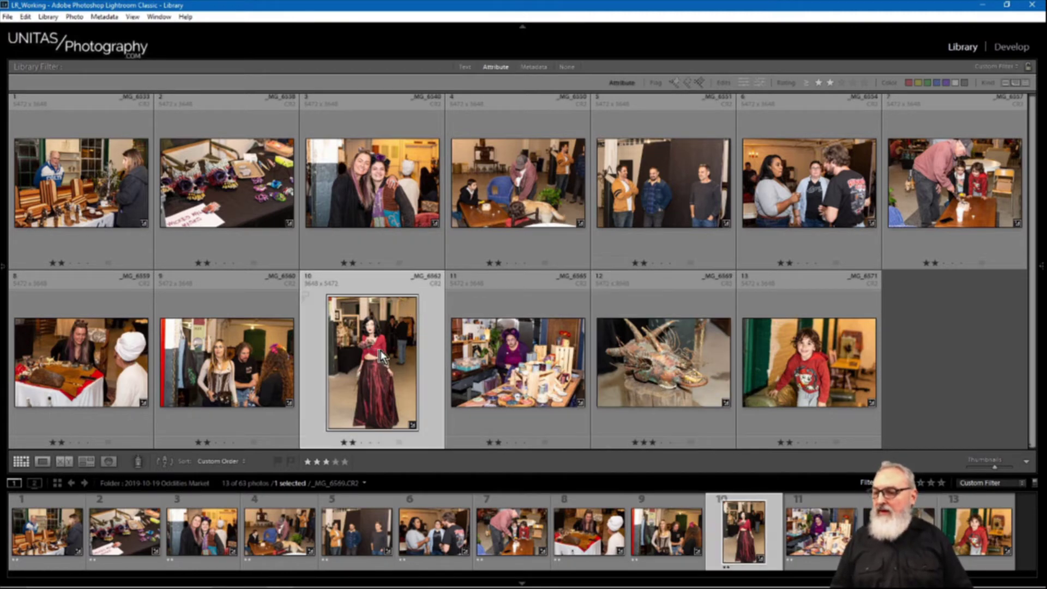
key("3")
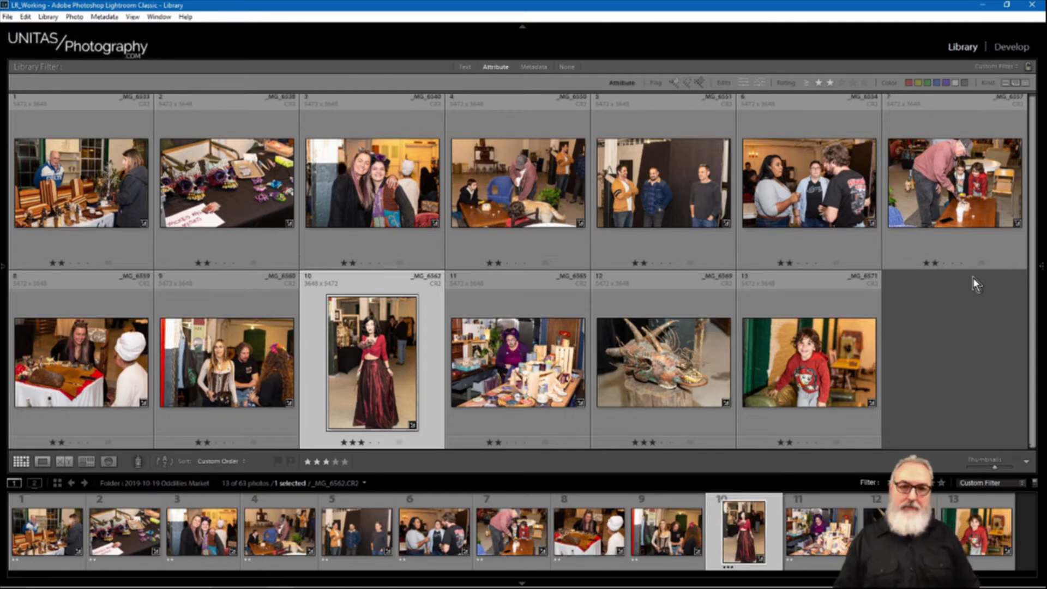
left_click(938, 351)
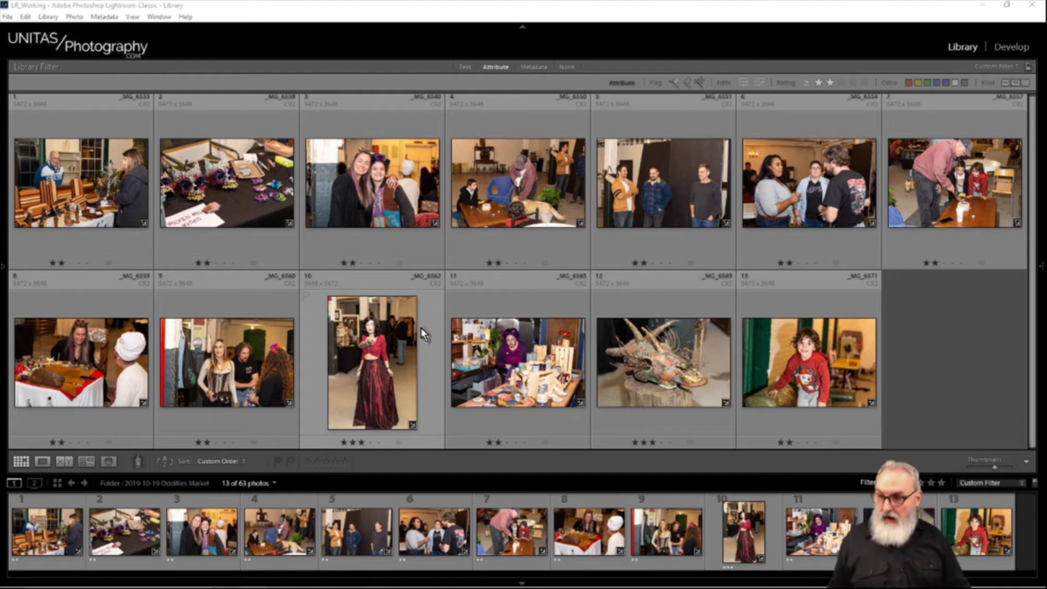
left_click(943, 347)
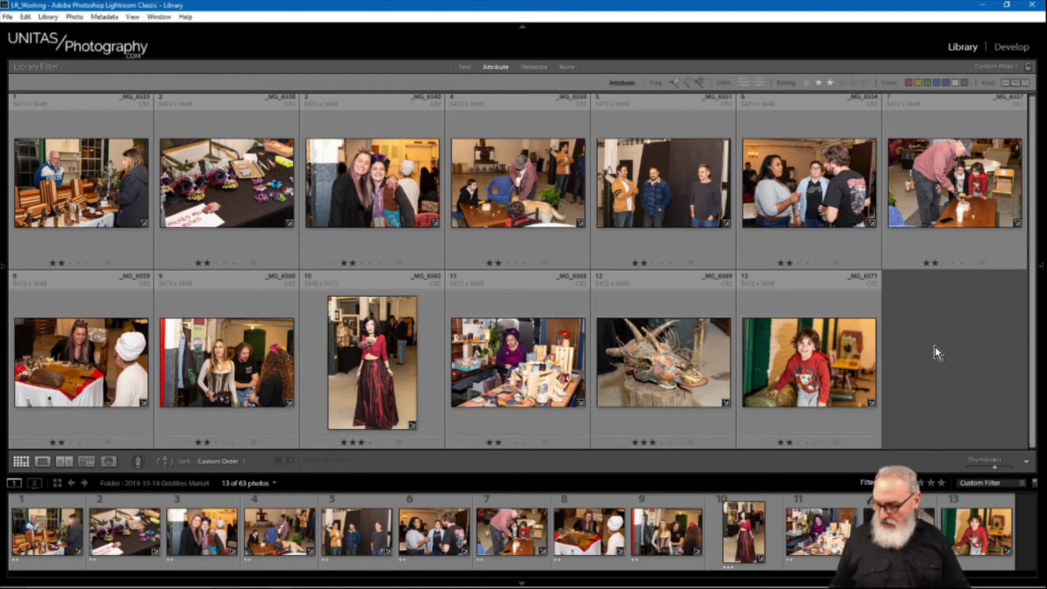
Show the side panels, and in File Explorer open the 2019-10-19 Oddities Market folder under My Photos, 2019 on the Photo Storage (F:) drive.
key("Tab")
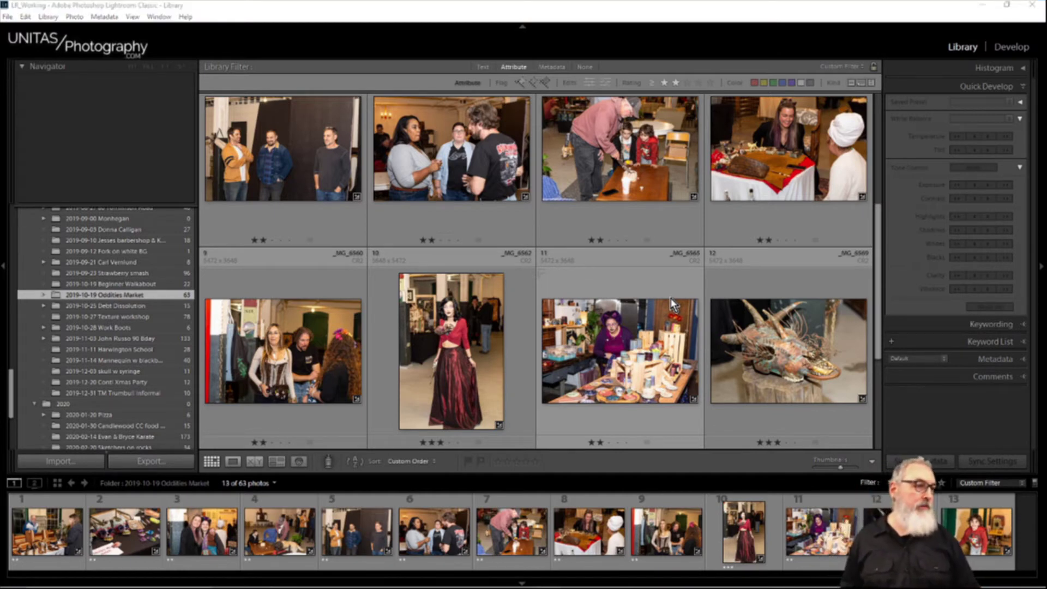
key("super+e")
left_click_drag(461, 93, 480, 84)
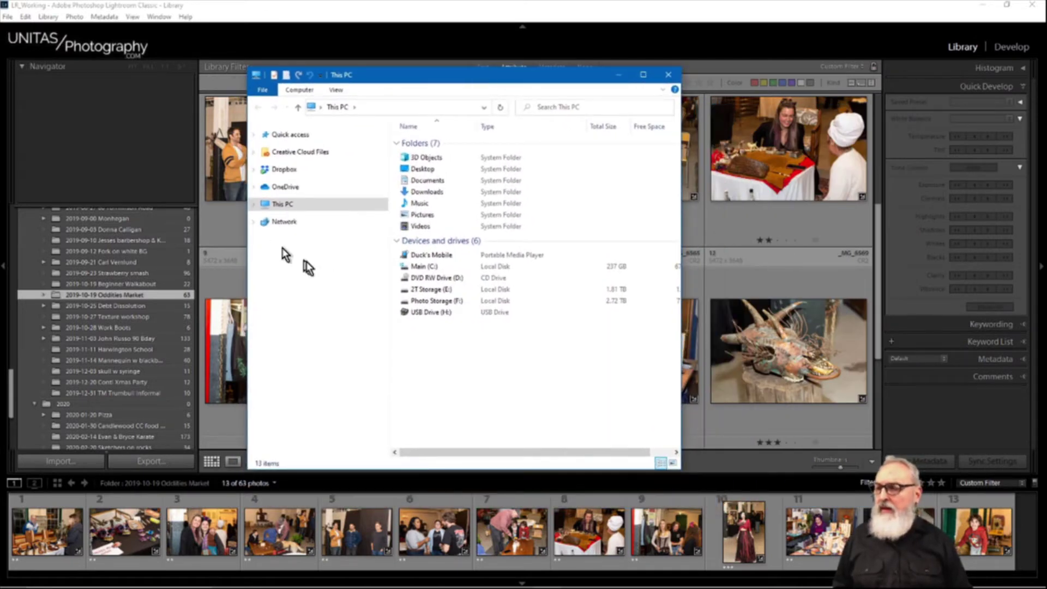
double_click(437, 301)
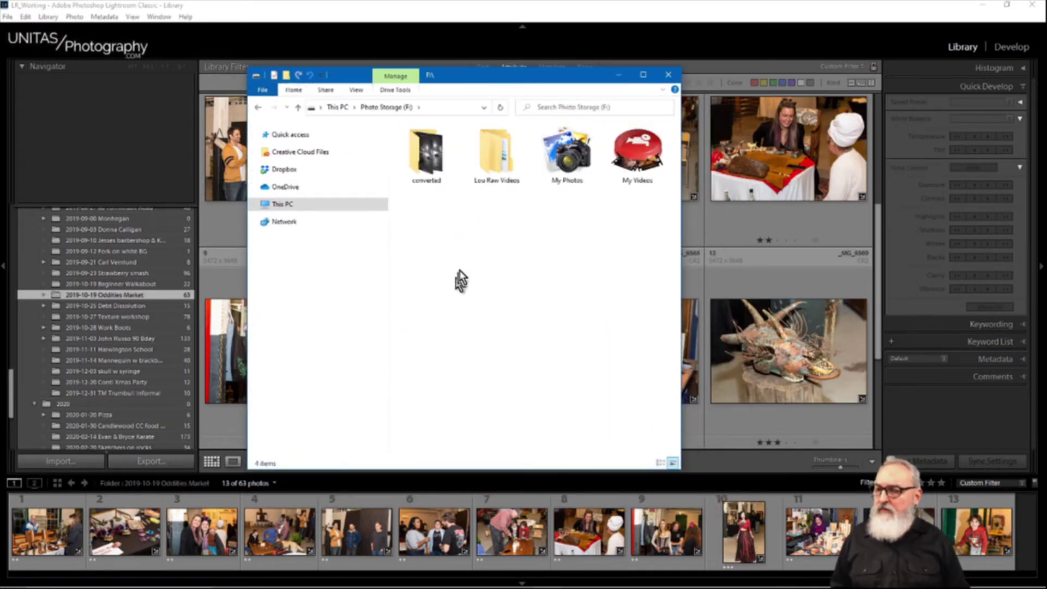
double_click(568, 173)
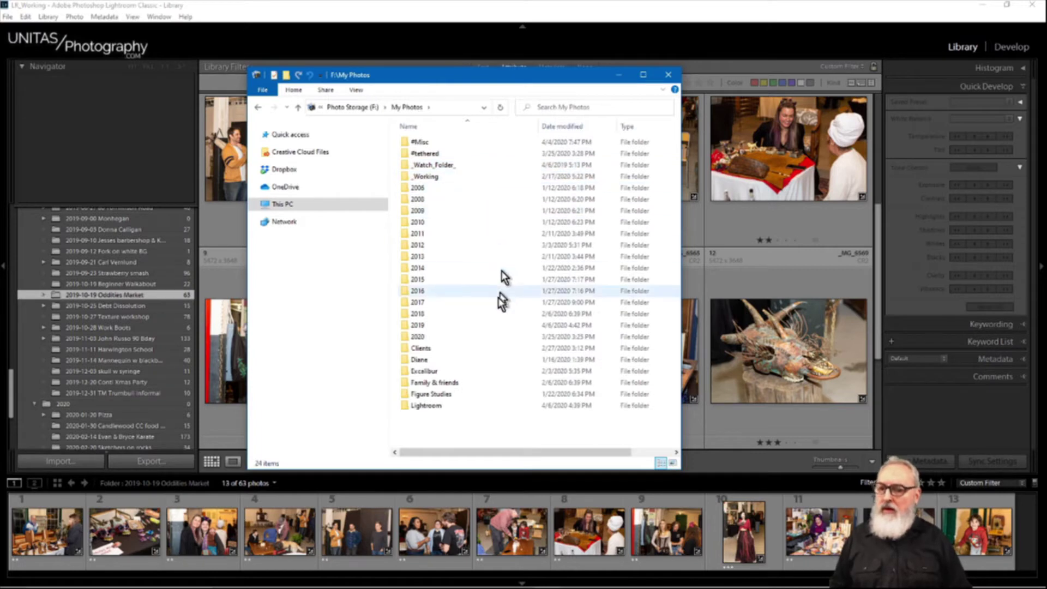
left_click_drag(445, 79, 404, 47)
double_click(374, 294)
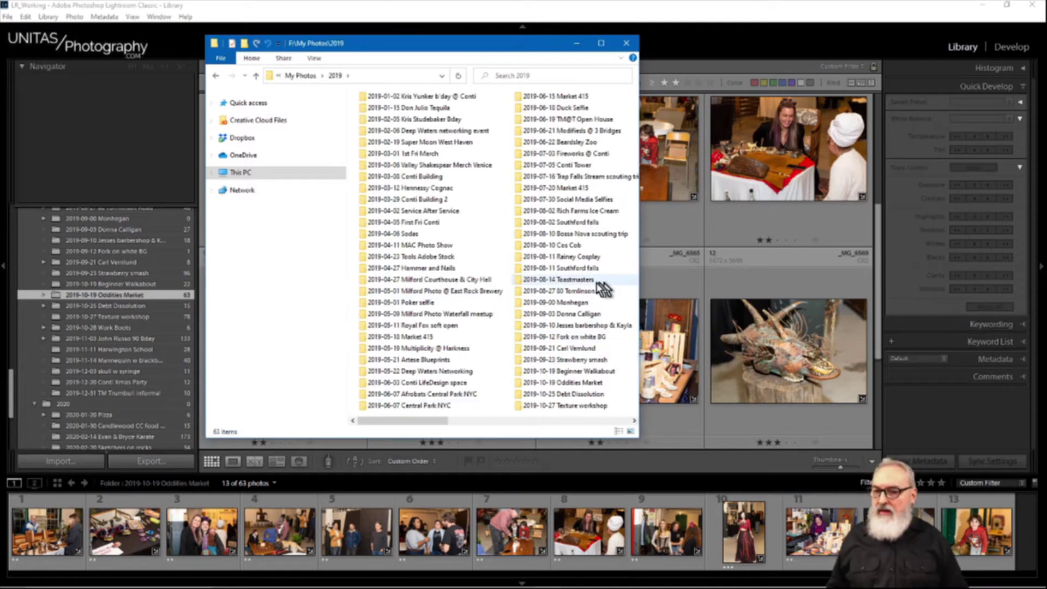
left_click_drag(444, 429, 566, 391)
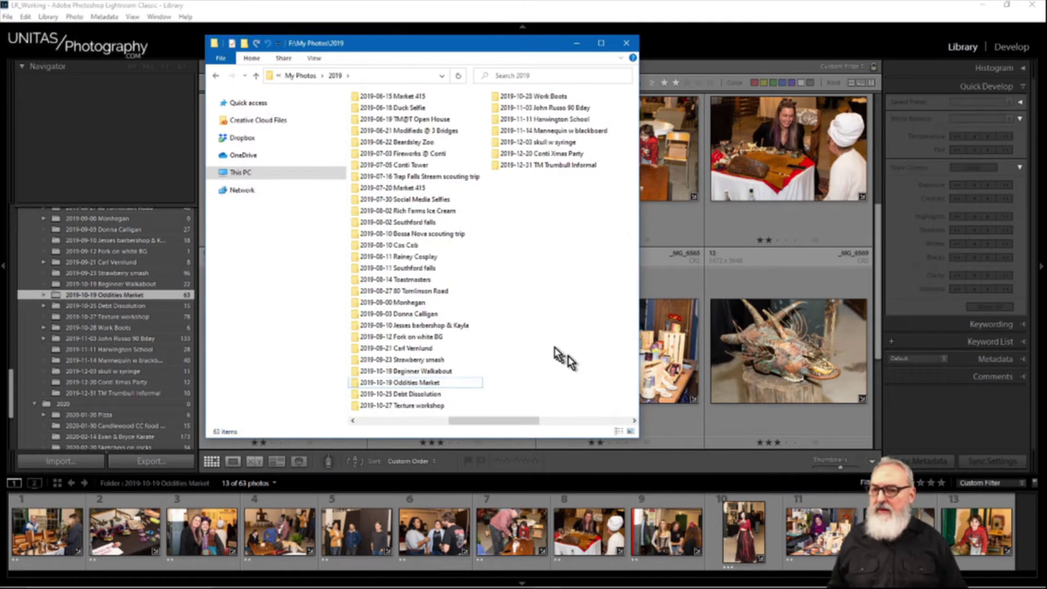
double_click(413, 385)
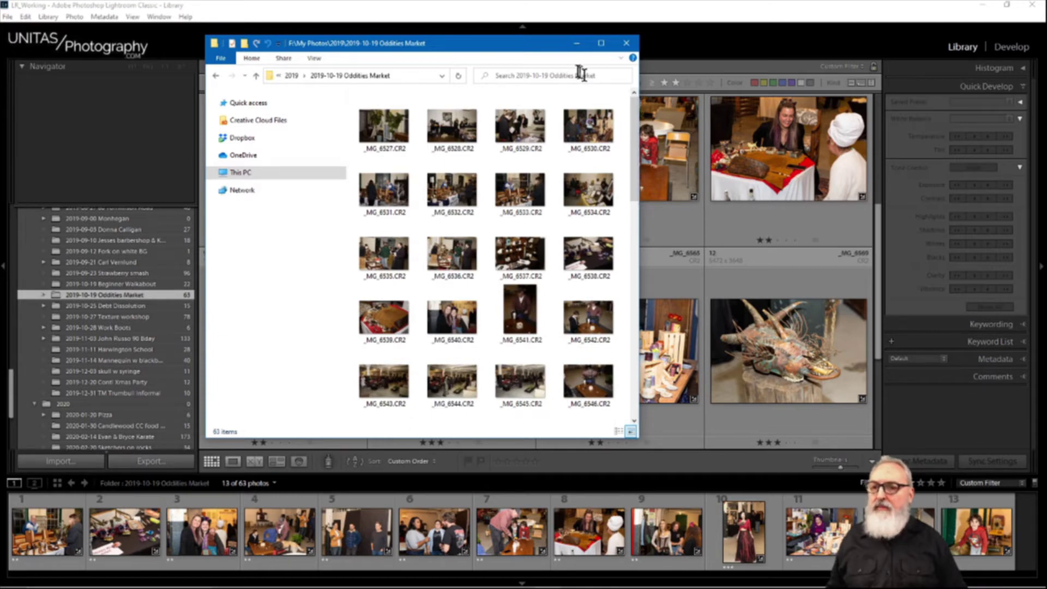
Widen the File Explorer window to view the folder's CR2 files ten per row, and close it to return to Lightroom Classic.
left_click_drag(540, 41, 421, 44)
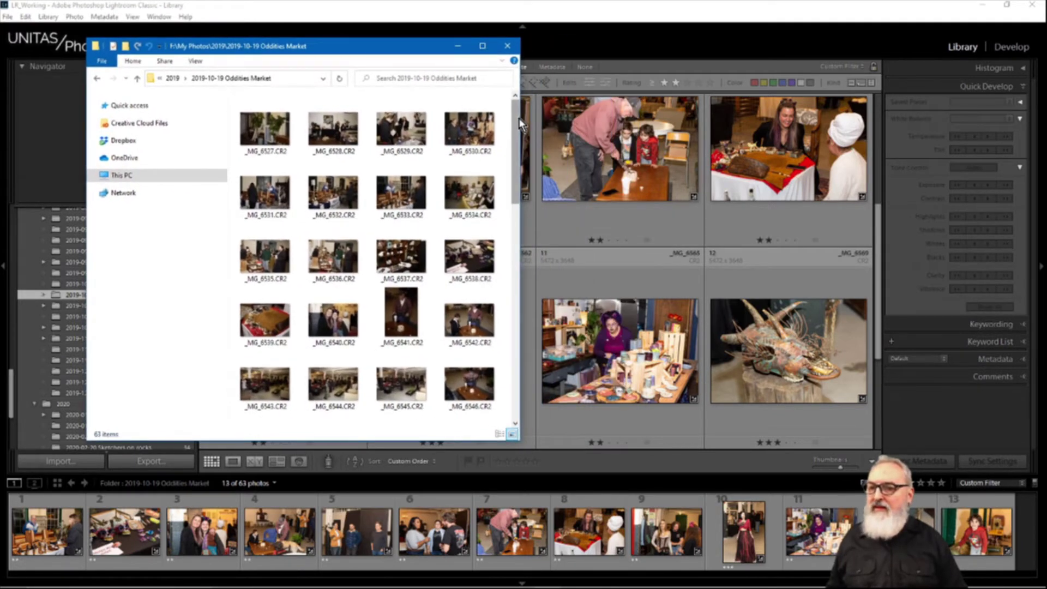
left_click_drag(519, 124, 879, 123)
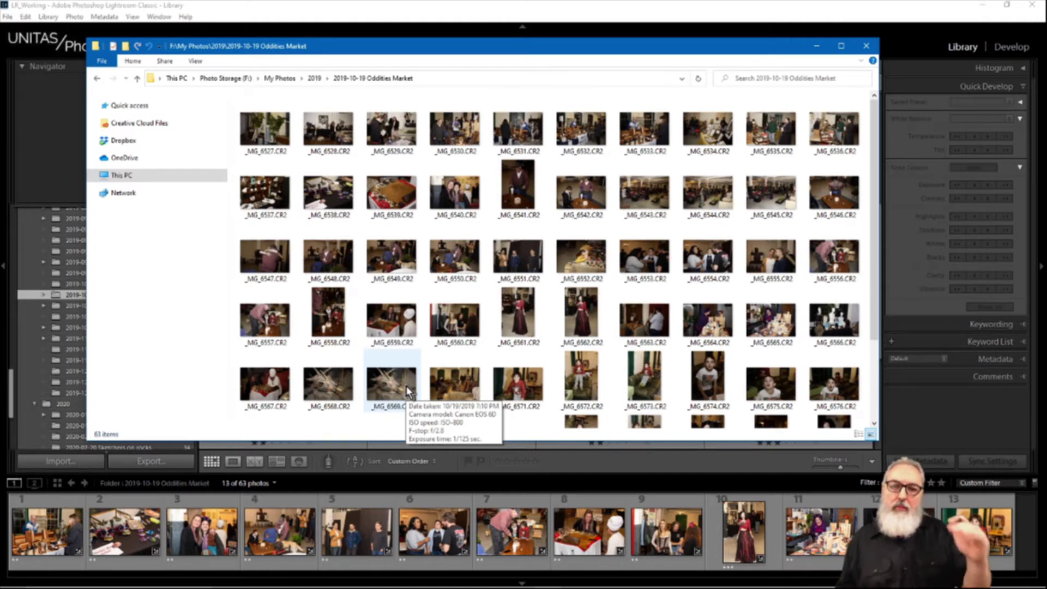
left_click(859, 47)
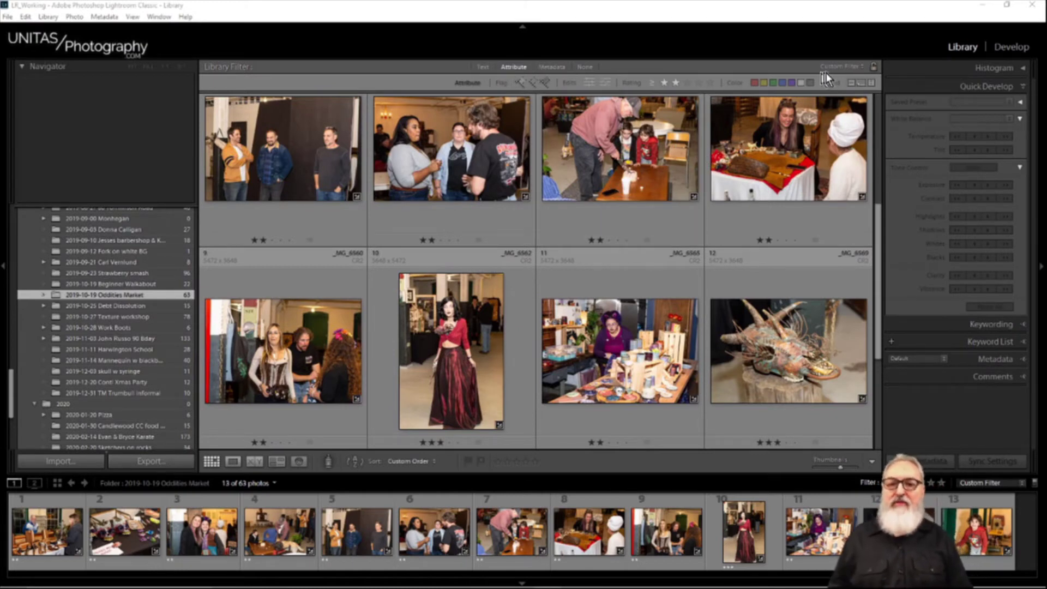
Change the rating filter to less than or equal to, lower it to unrated photos only, and shrink the thumbnails to seven per row.
left_click(652, 85)
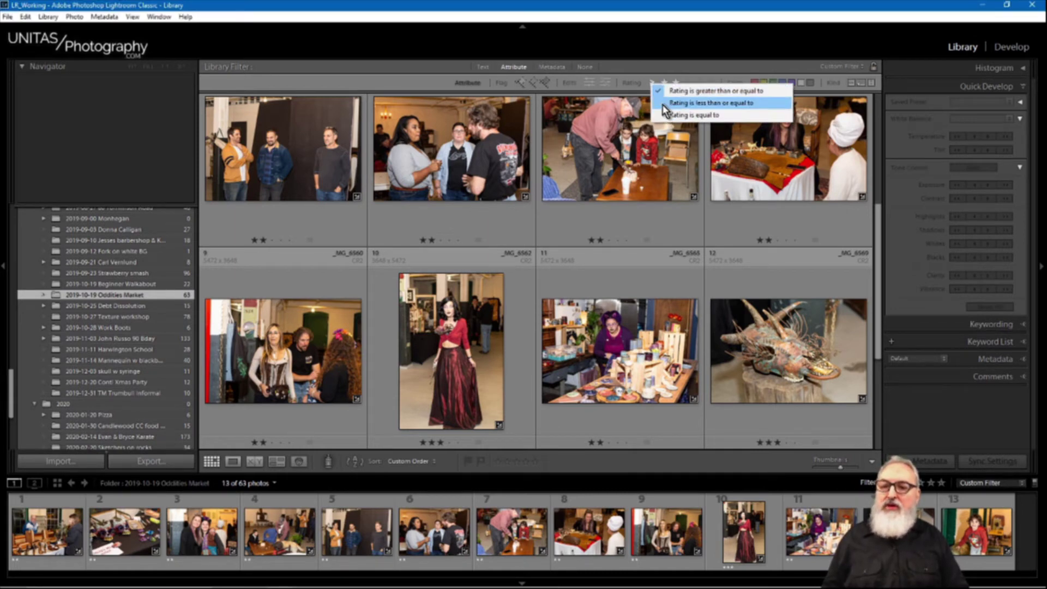
left_click(666, 103)
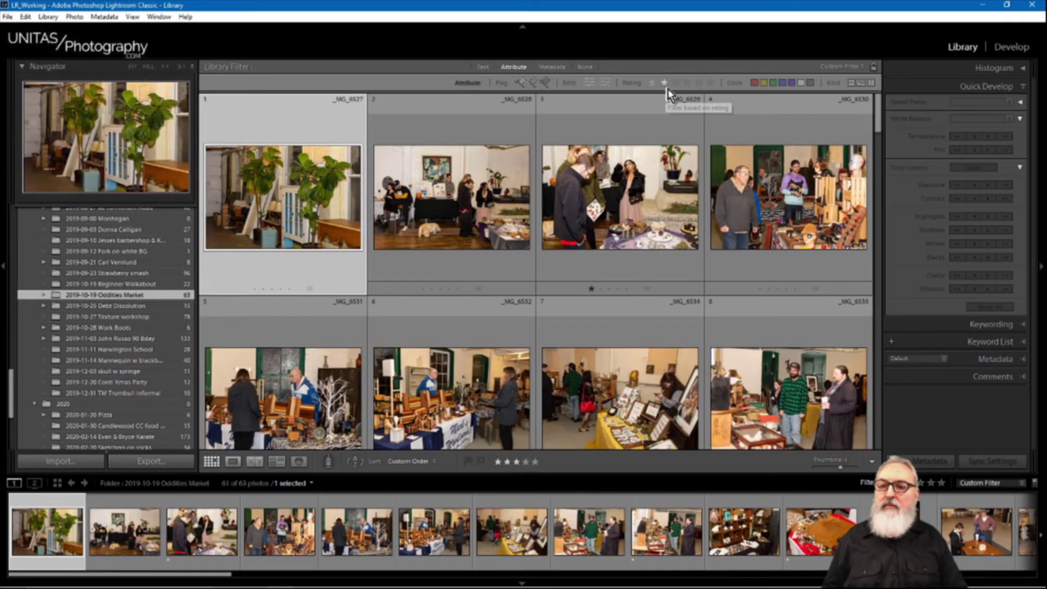
left_click(665, 83)
left_click(664, 83)
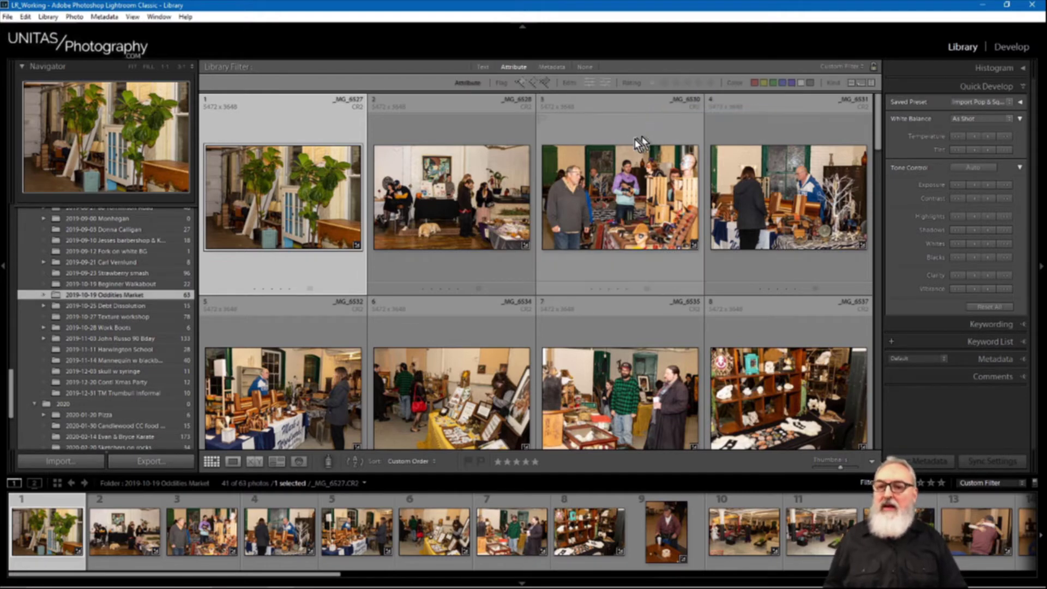
key("0")
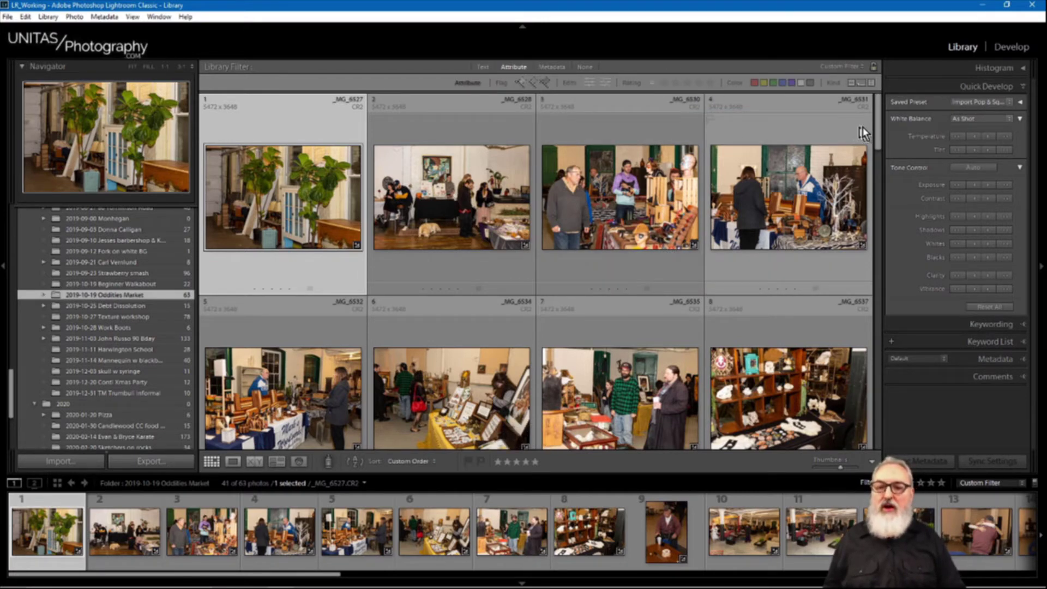
key("minus")
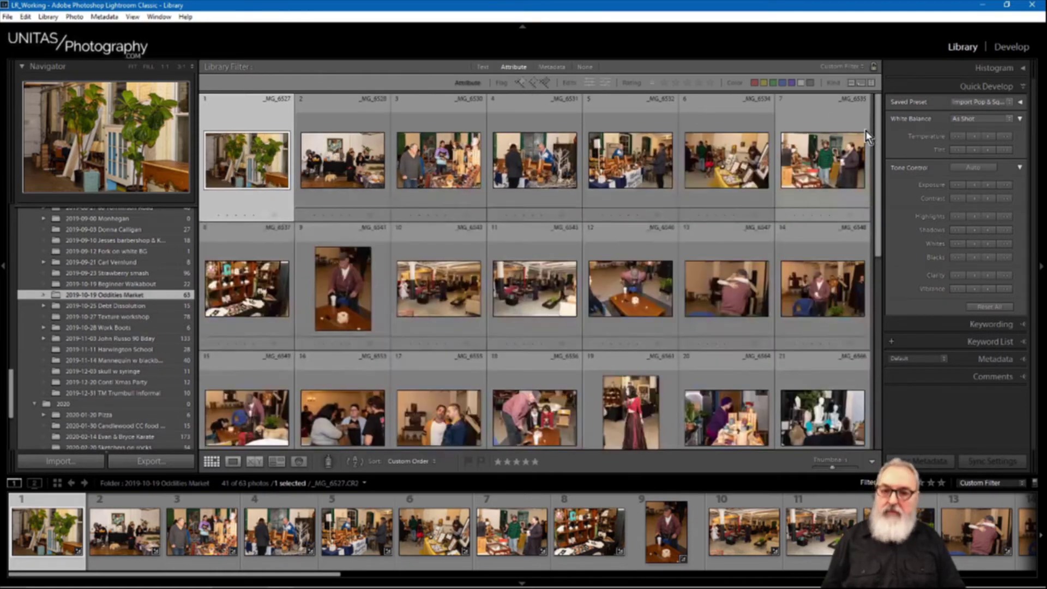
Survey the two black misfires _MG_6578 and _MG_6581 side by side, and delete _MG_6581 from disk.
left_click_drag(877, 137, 871, 324)
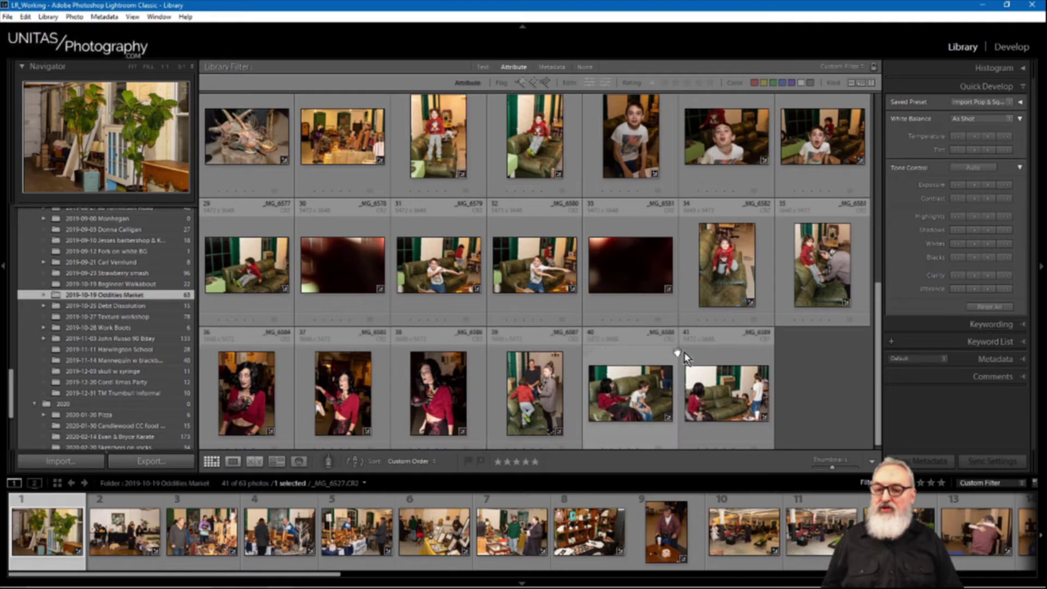
scroll(878, 332, "down", 1)
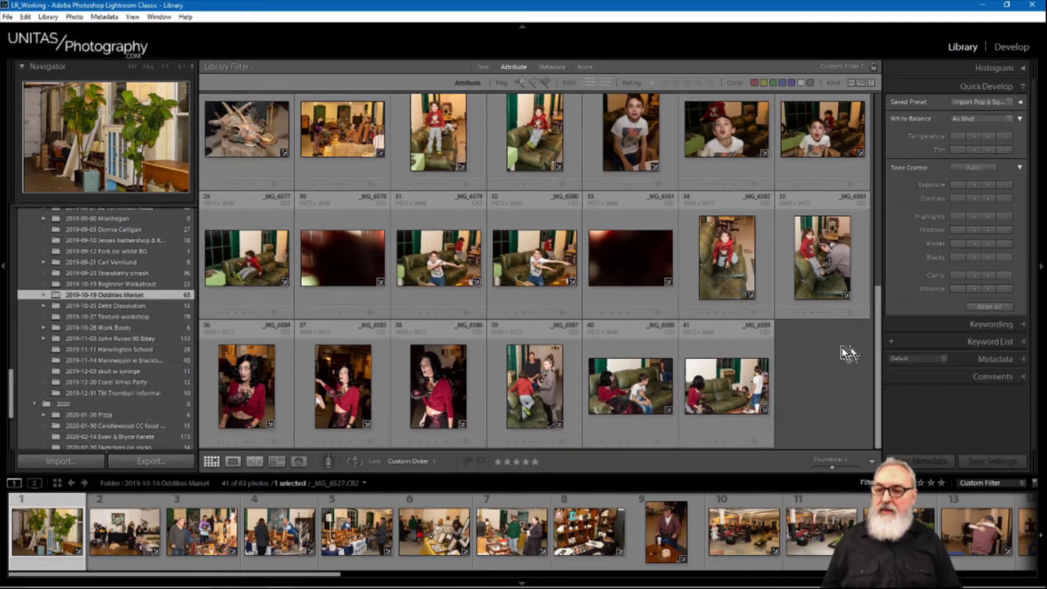
left_click(627, 251)
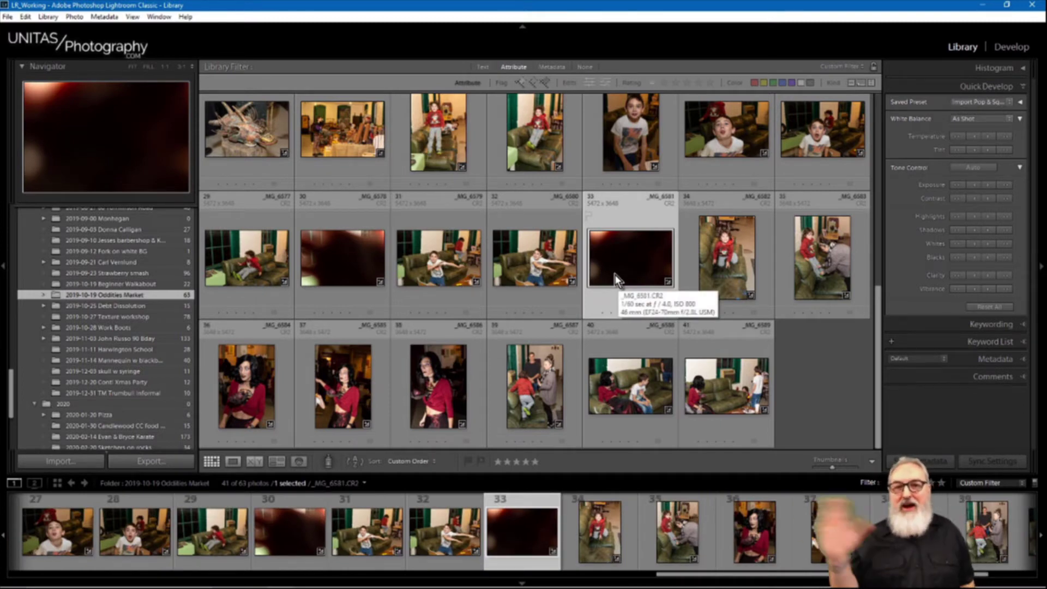
left_click(348, 276, "ctrl")
key("n")
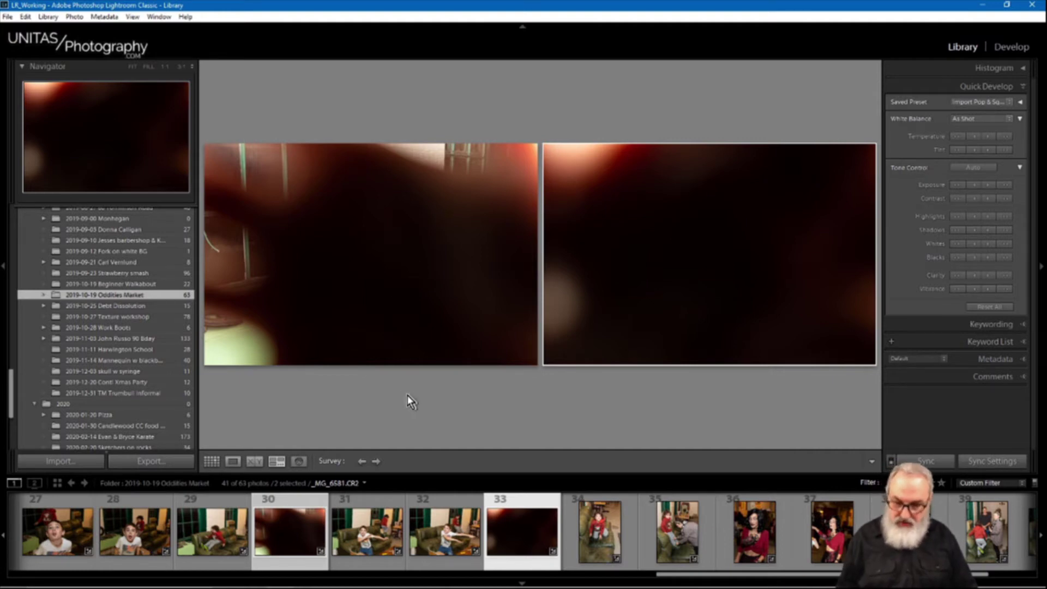
key("Delete")
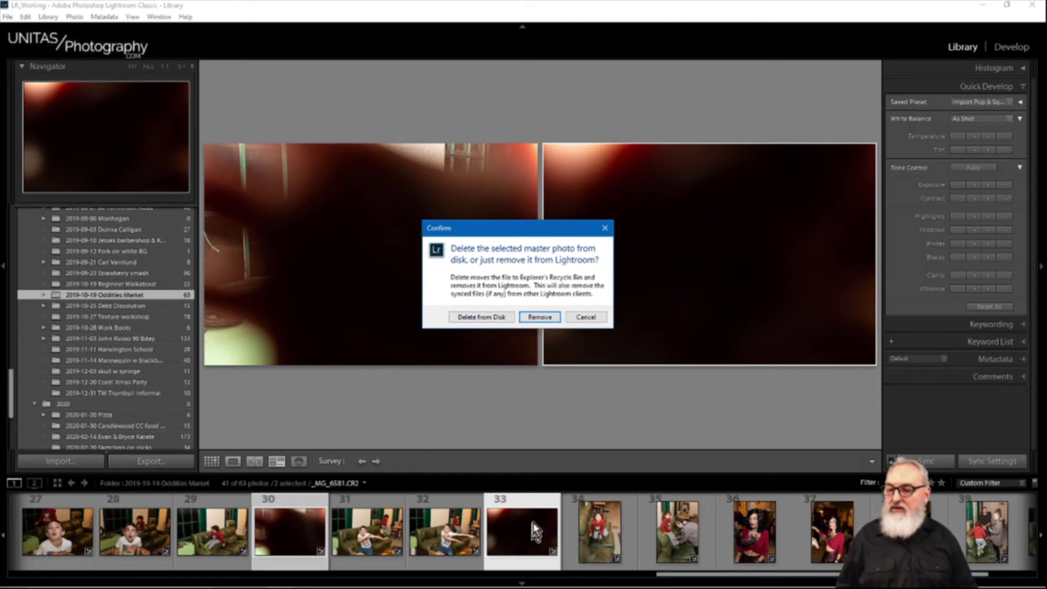
left_click(482, 321)
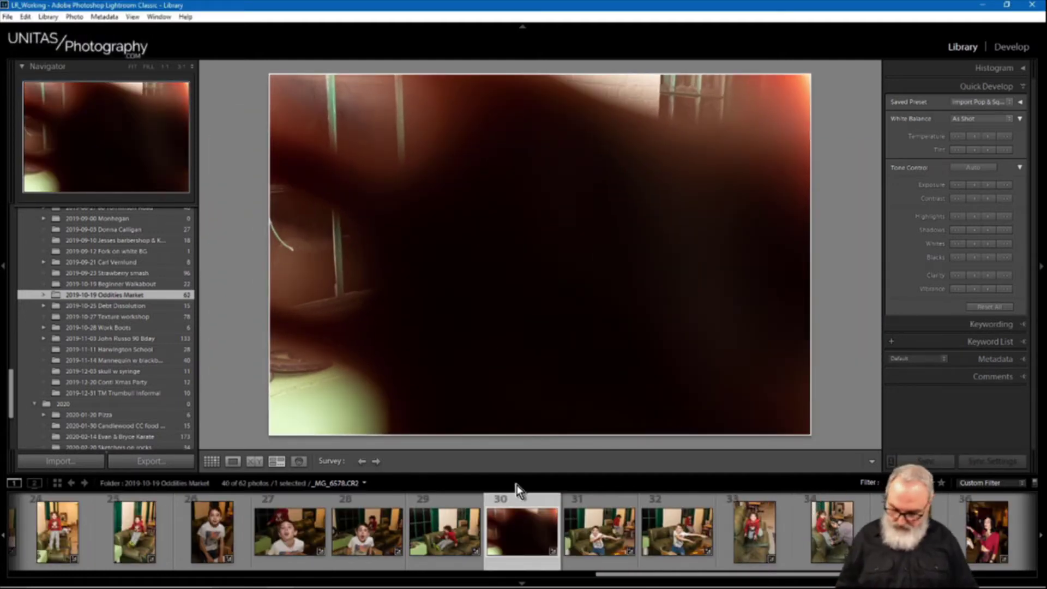
Delete the misfire _MG_6578 from disk, return to the grid, and clear the selection.
key("Delete")
left_click(485, 318)
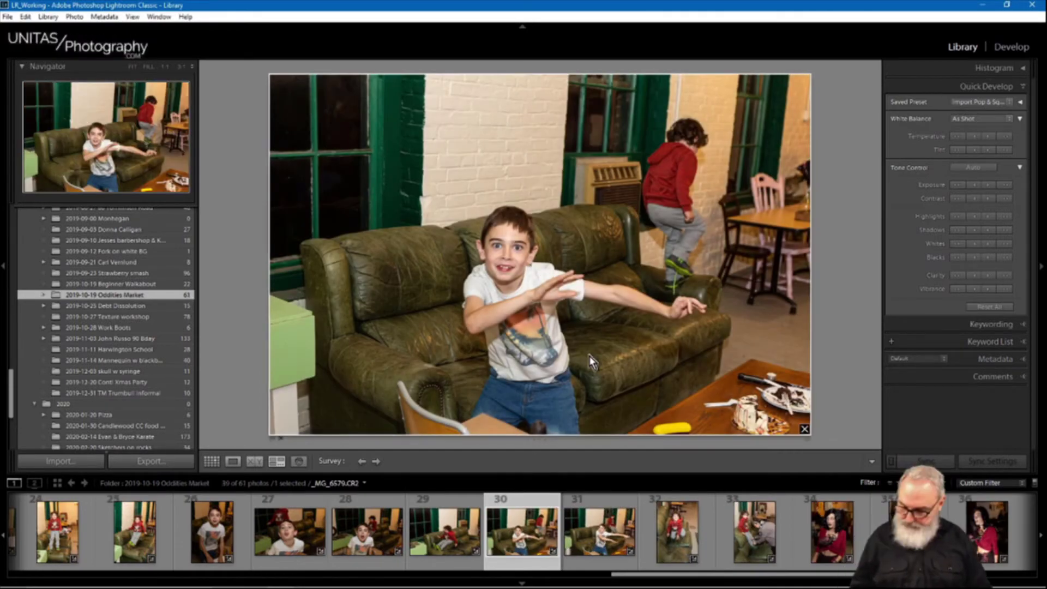
key("g")
left_click(611, 349)
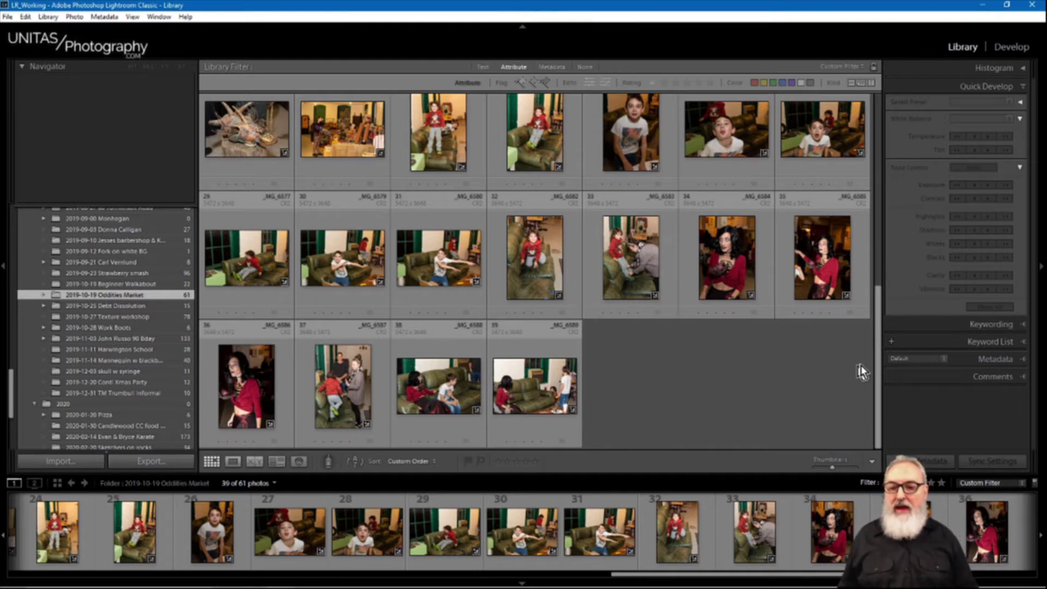
Select all unrated photos and move them into a new folder named seconds inside 2019-10-19 Oddities Market.
key("ctrl+a")
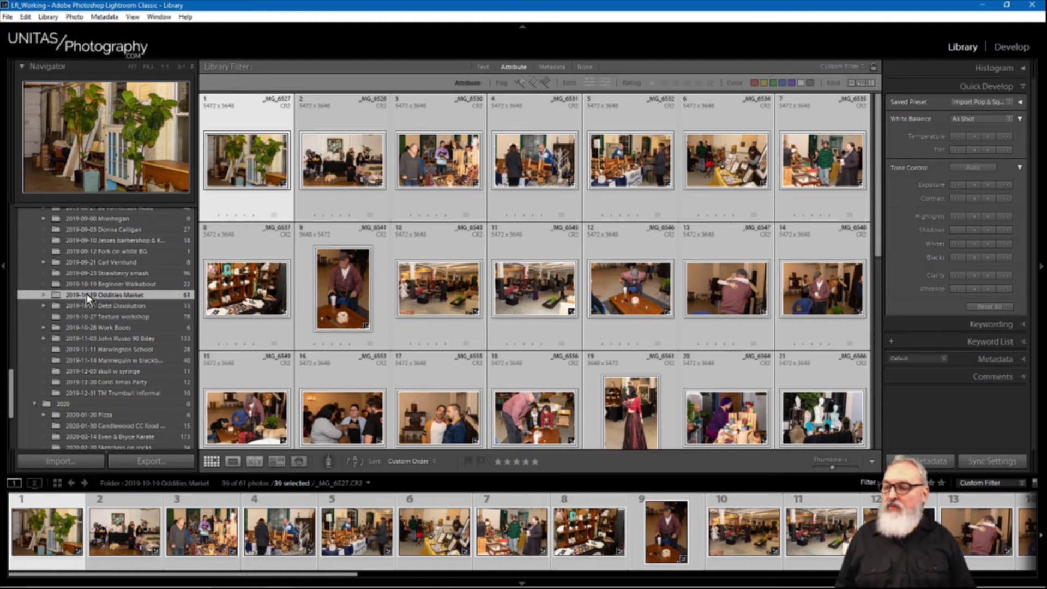
right_click(88, 299)
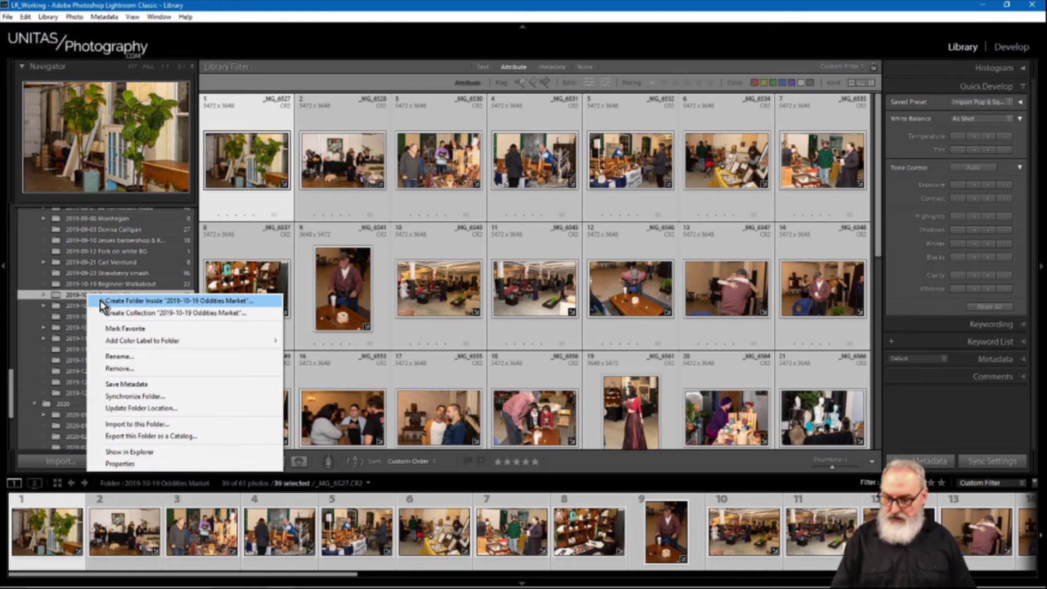
key("Escape")
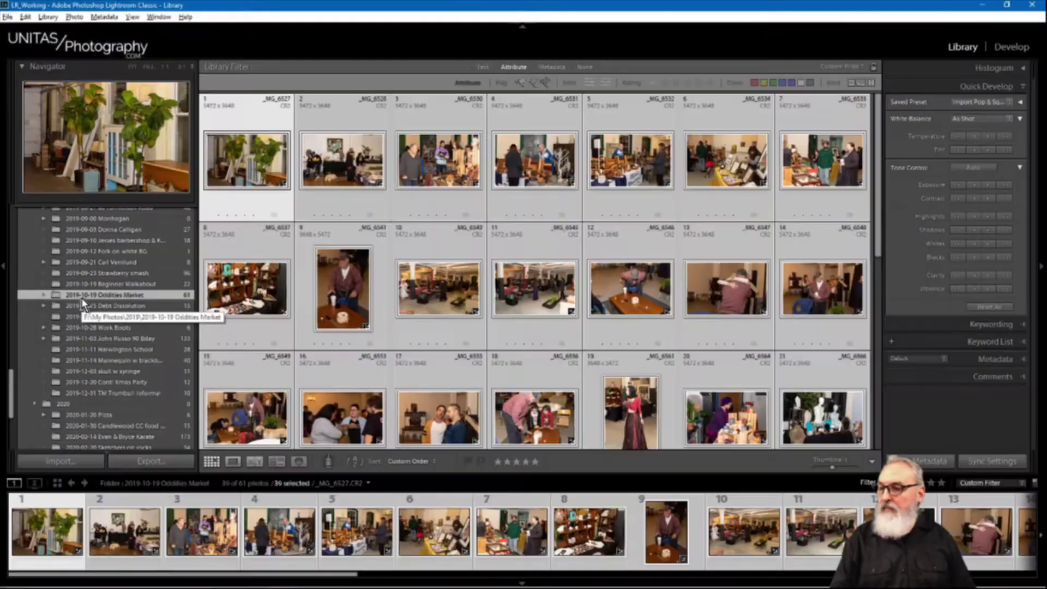
right_click(88, 297)
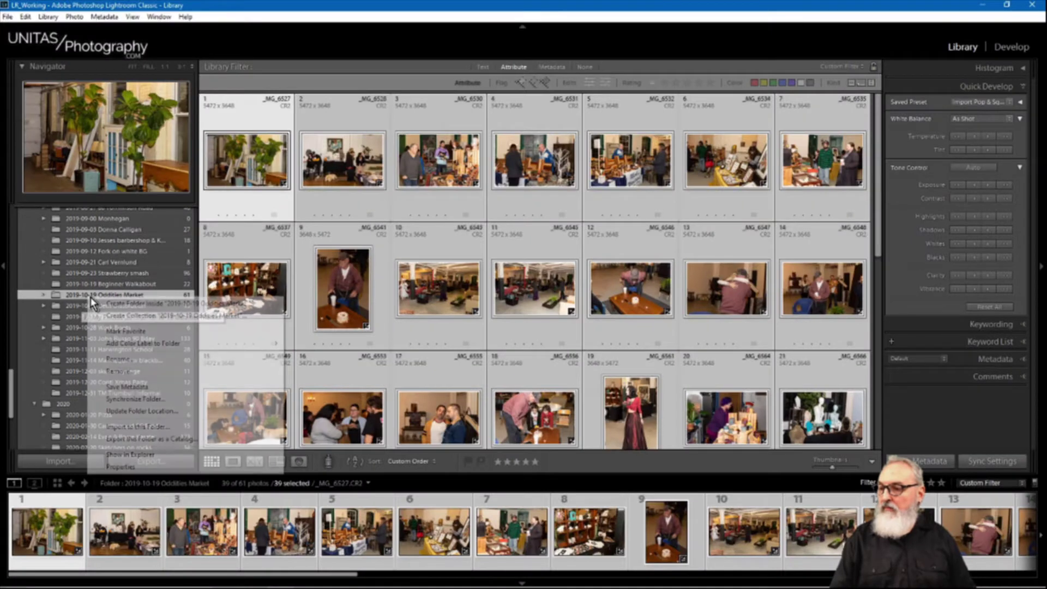
left_click(109, 304)
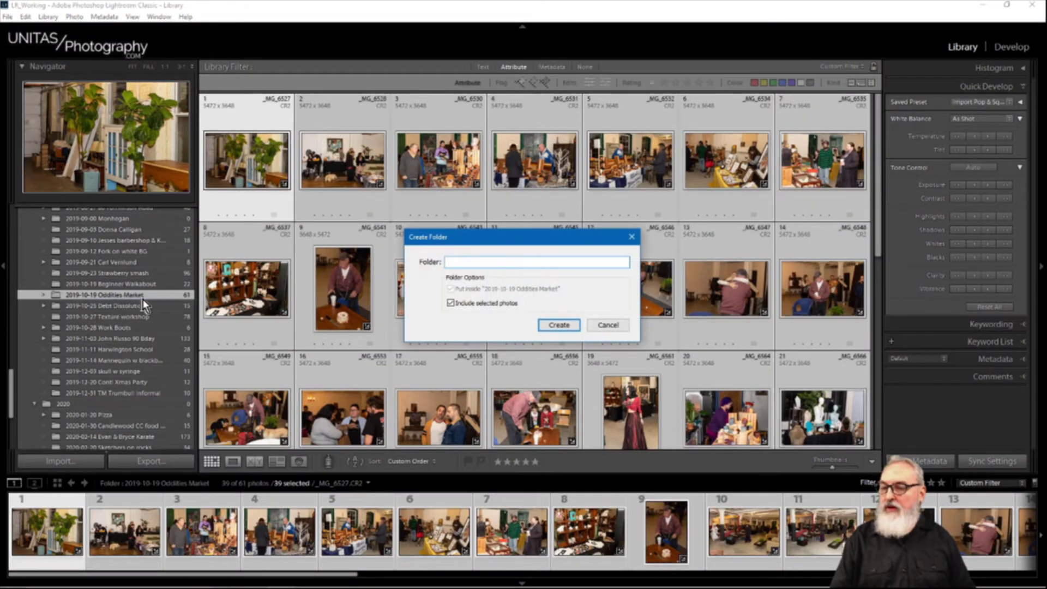
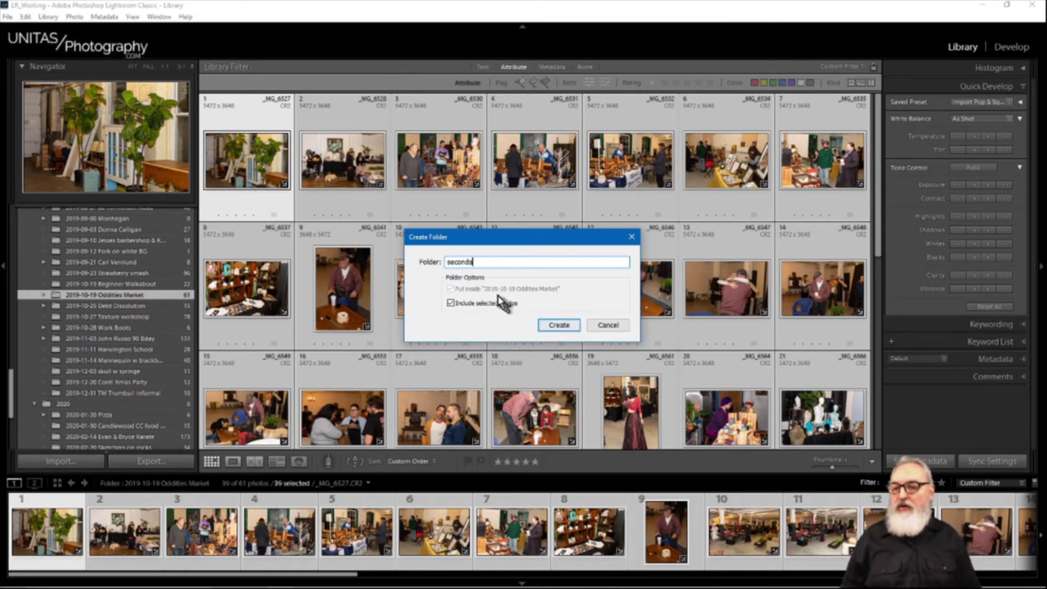
left_click(554, 329)
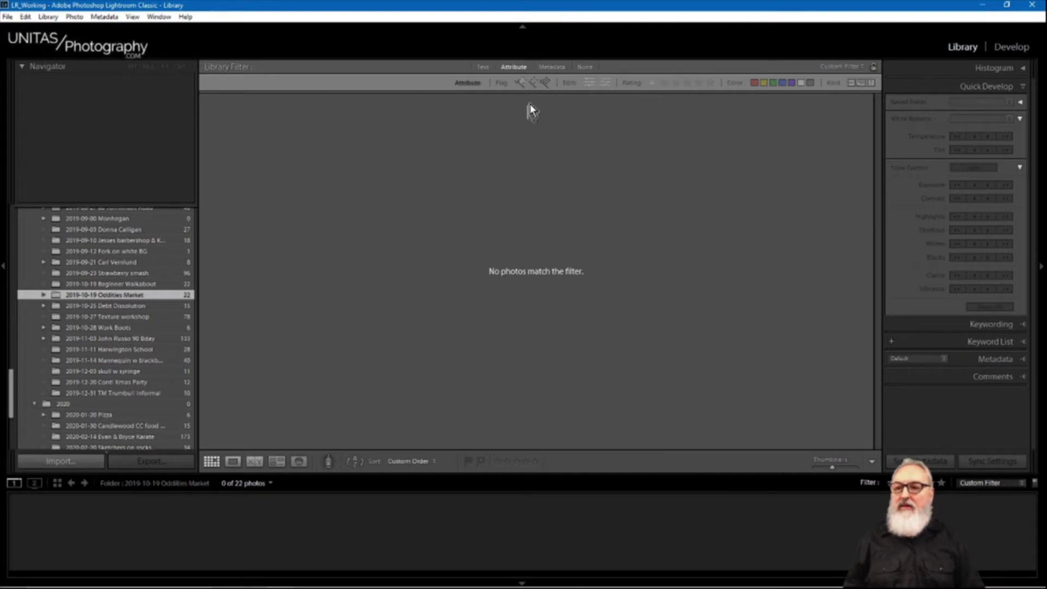
Turn off the library filter to view the remaining photos, and filter the grid to one star and higher.
left_click(584, 67)
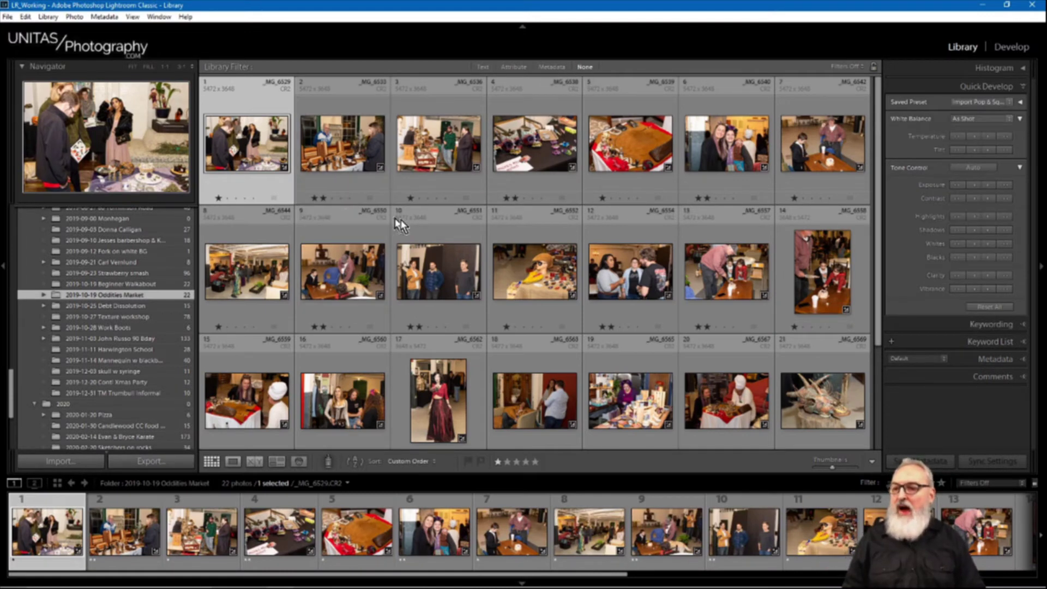
mouse_move(877, 197)
left_mouse_down()
mouse_move(876, 307)
mouse_move(877, 191)
left_mouse_up()
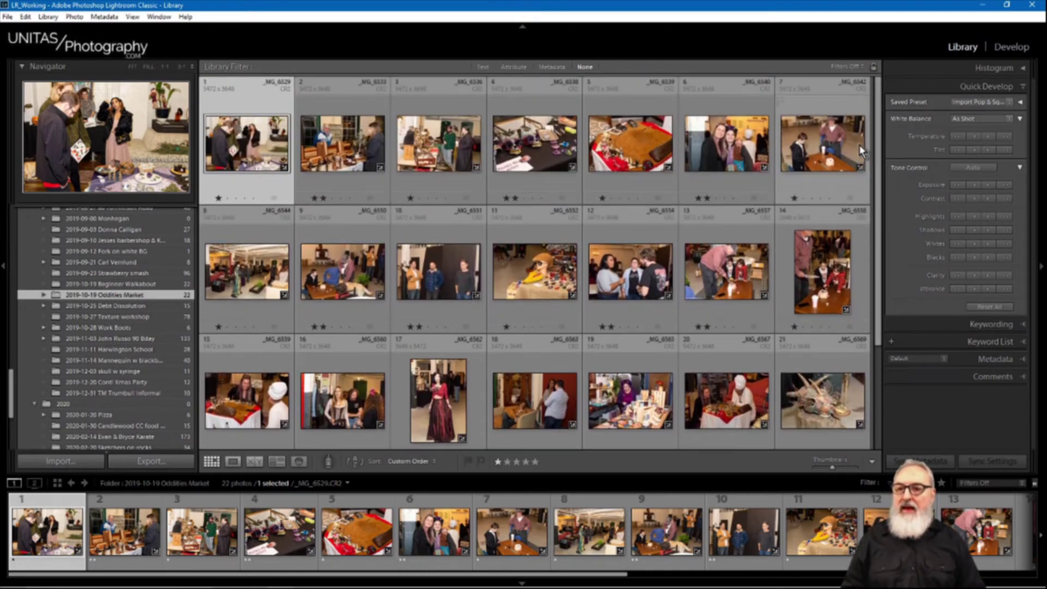
left_click(514, 67)
left_click(639, 86)
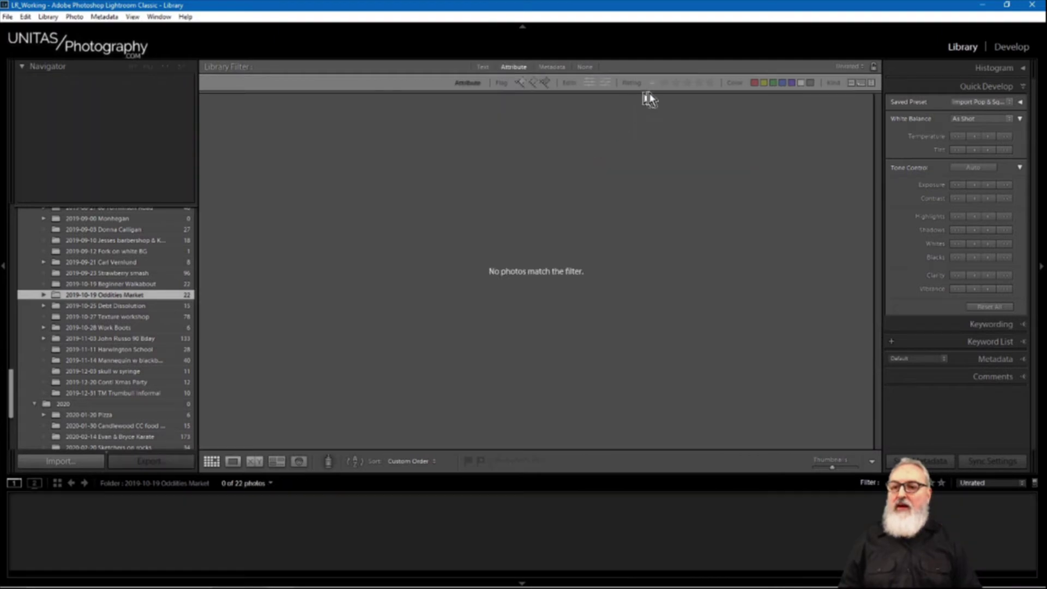
left_click(652, 83)
left_click(666, 104)
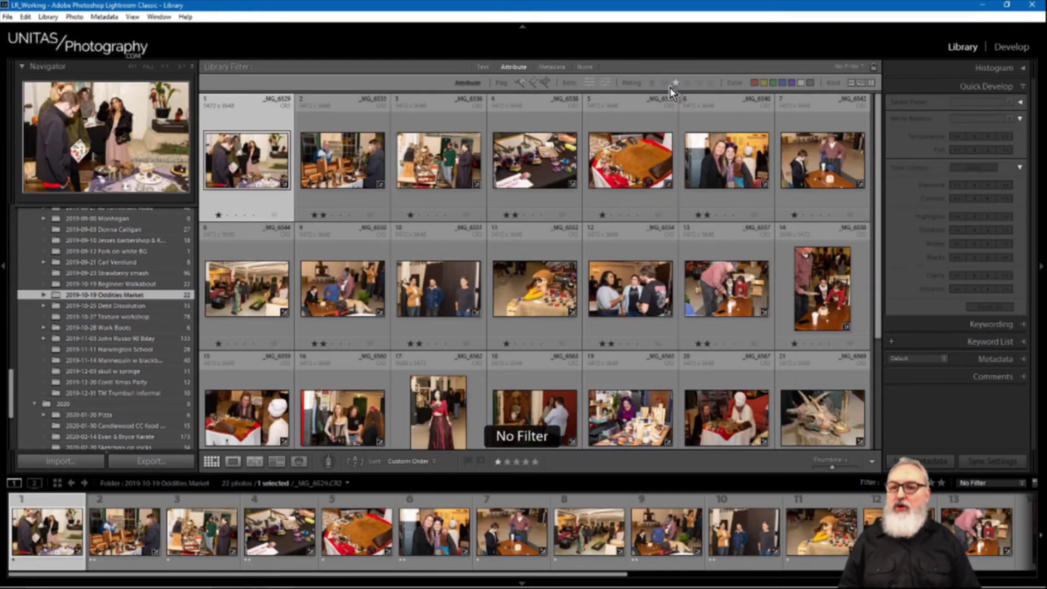
left_click(675, 83)
left_click(664, 83)
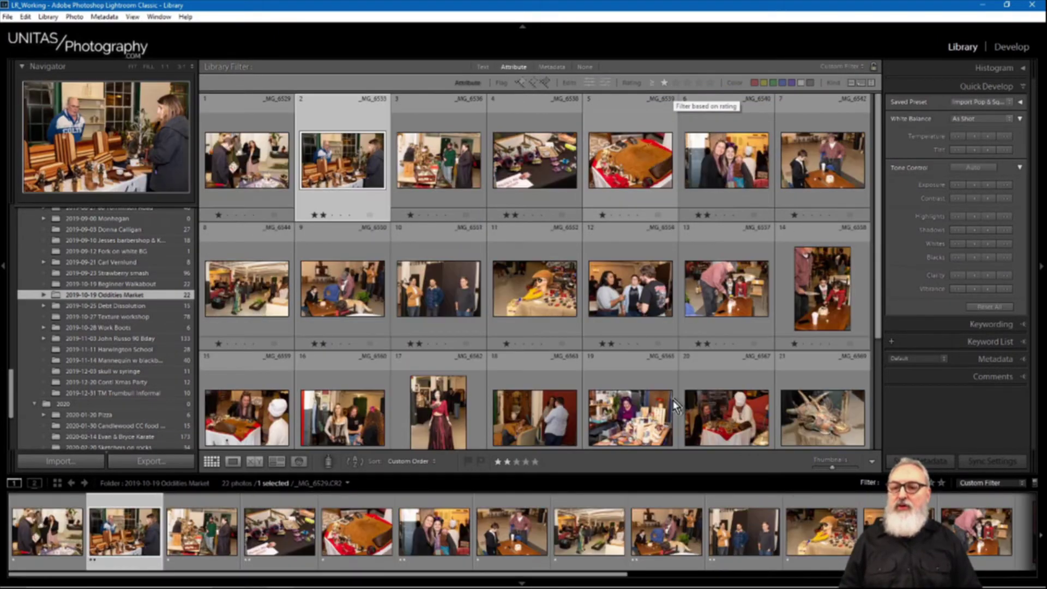
Filter the Oddities Market grid to two stars and higher, and clear the photo selection.
left_click(674, 82)
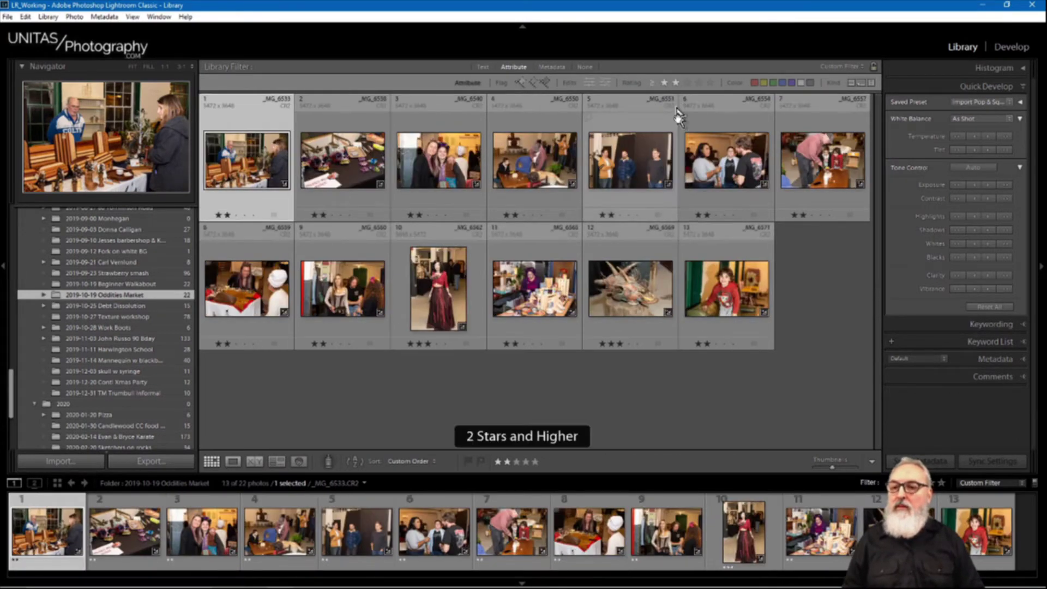
left_click(731, 405)
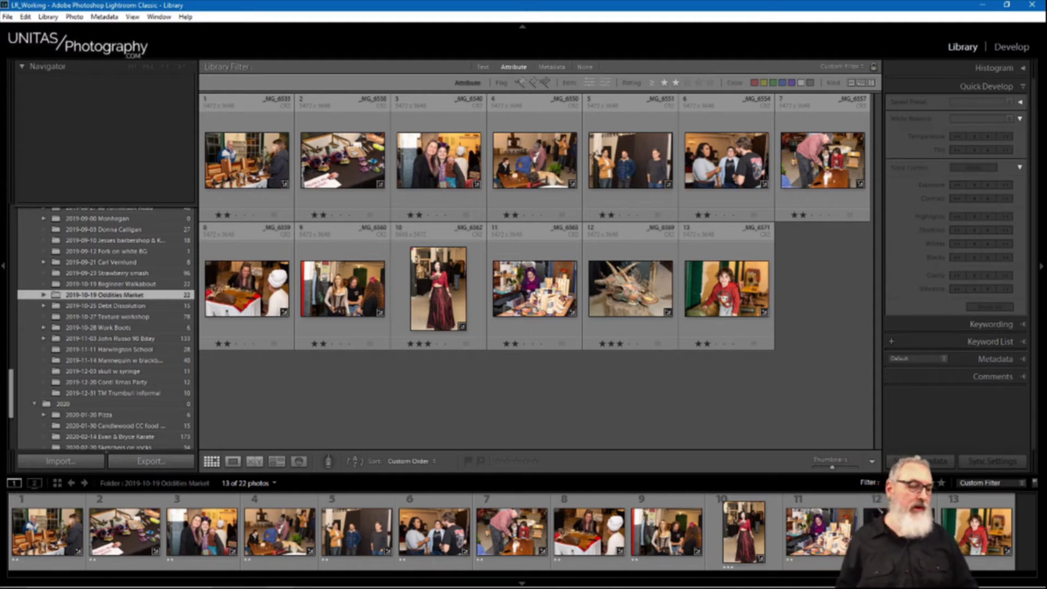
Switch to File Explorer to examine the 2019-10-19 Oddities Market folder and its seconds subfolder, and return to Lightroom Classic.
left_click_drag(1046, 179, 552, 89)
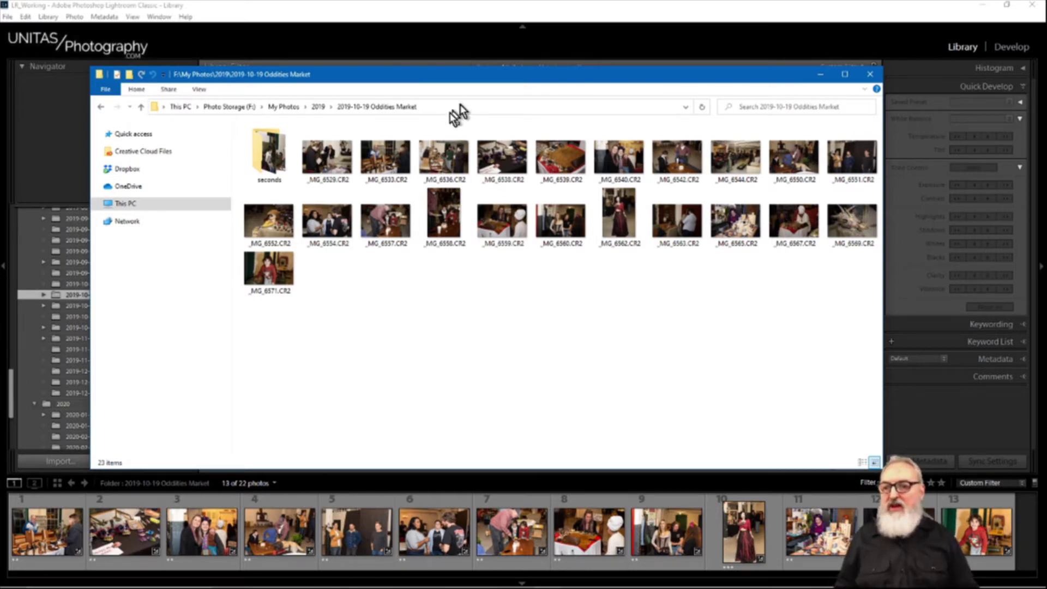
left_click(327, 160)
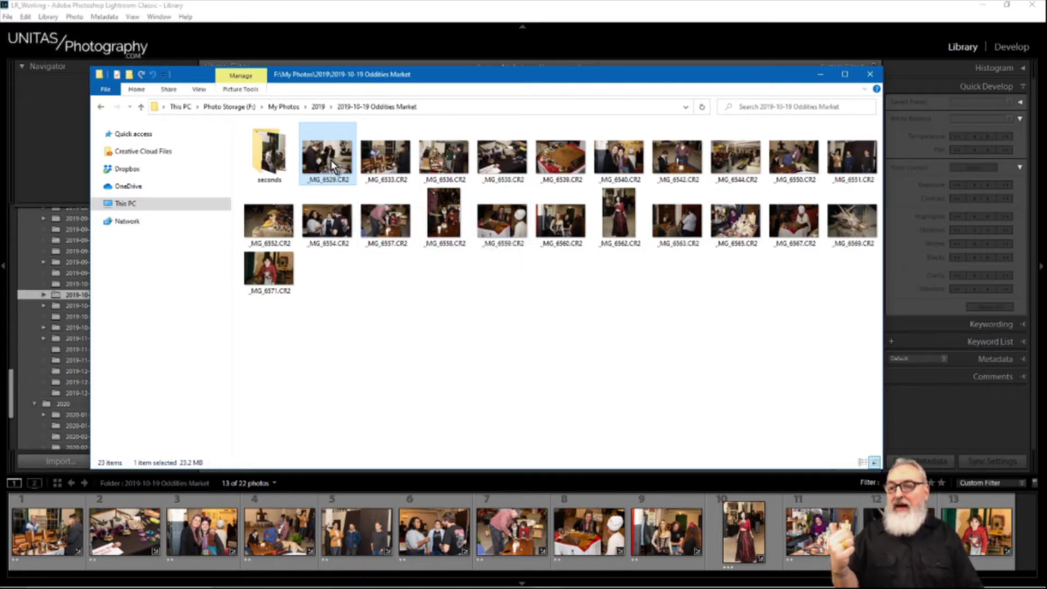
left_click(500, 325)
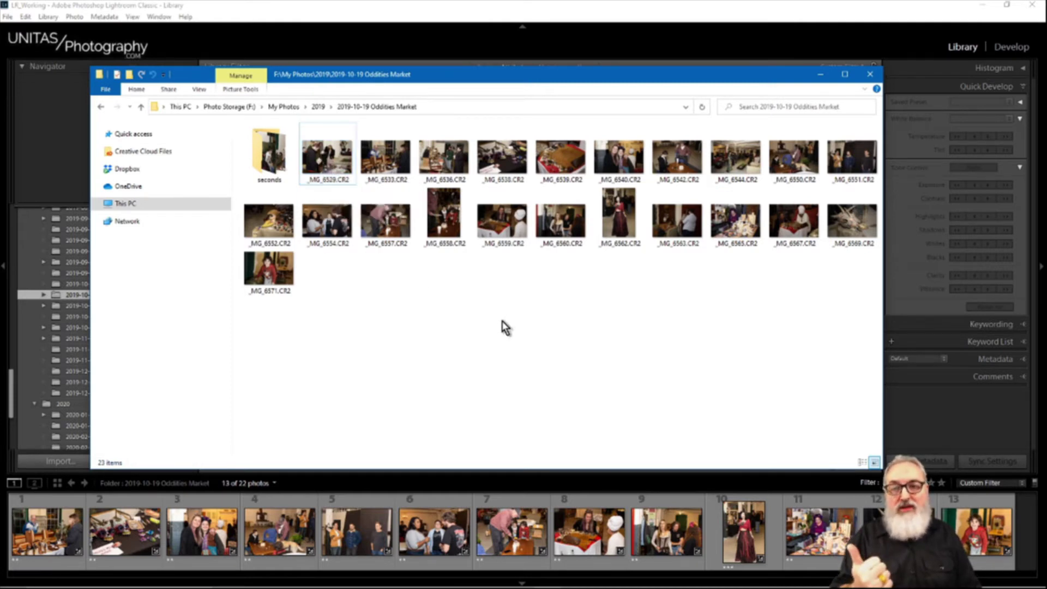
left_click(260, 180)
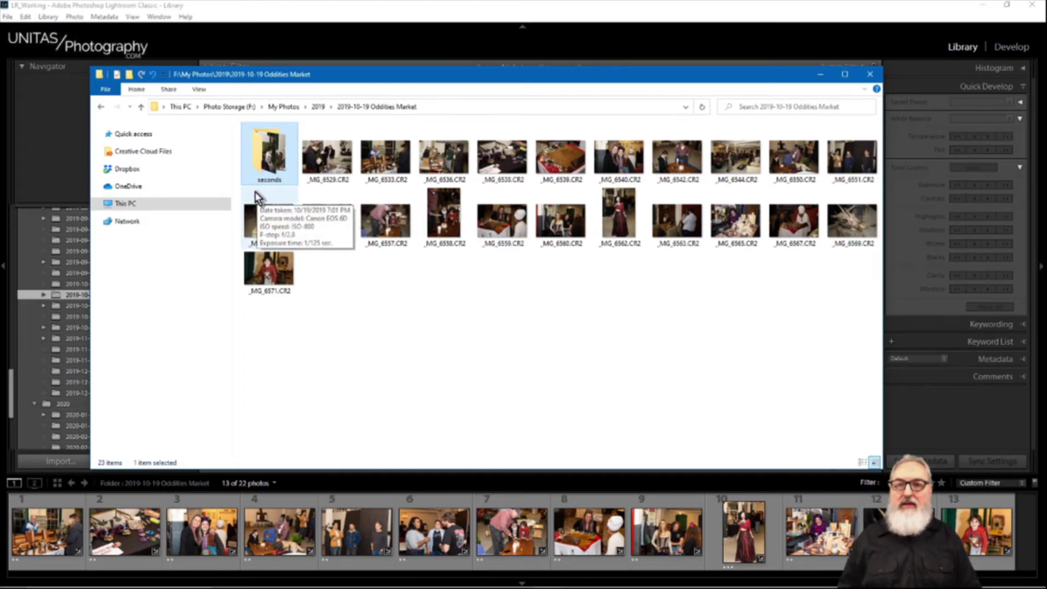
left_click_drag(363, 83, 1044, 123)
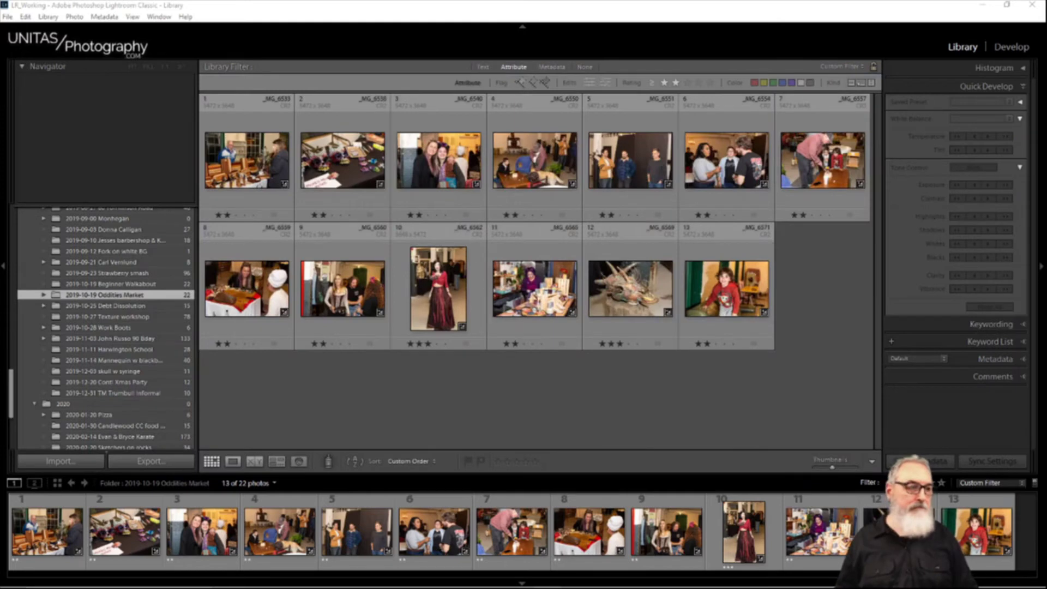
left_click(484, 398)
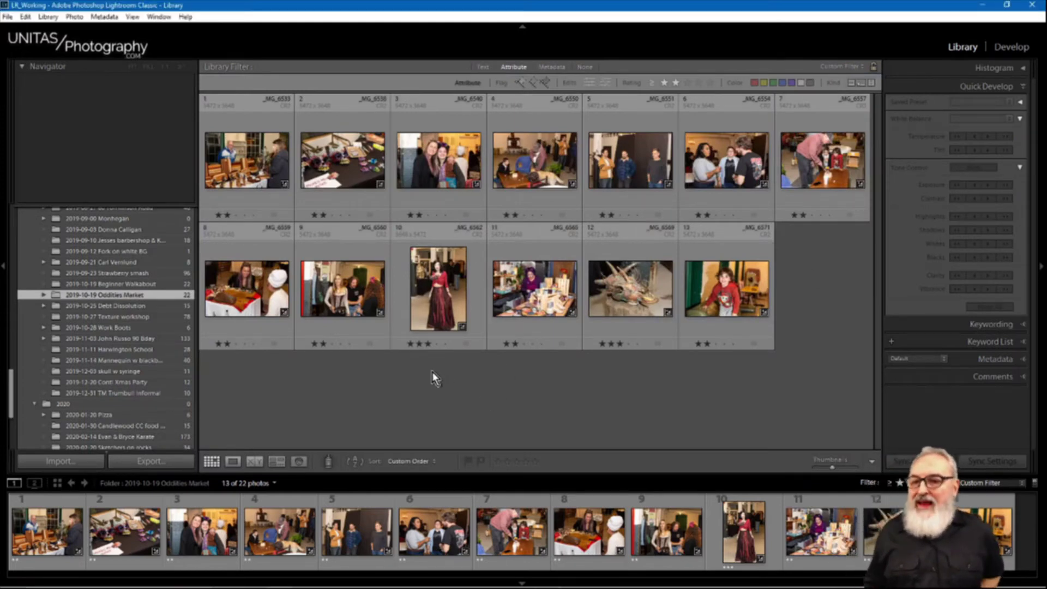
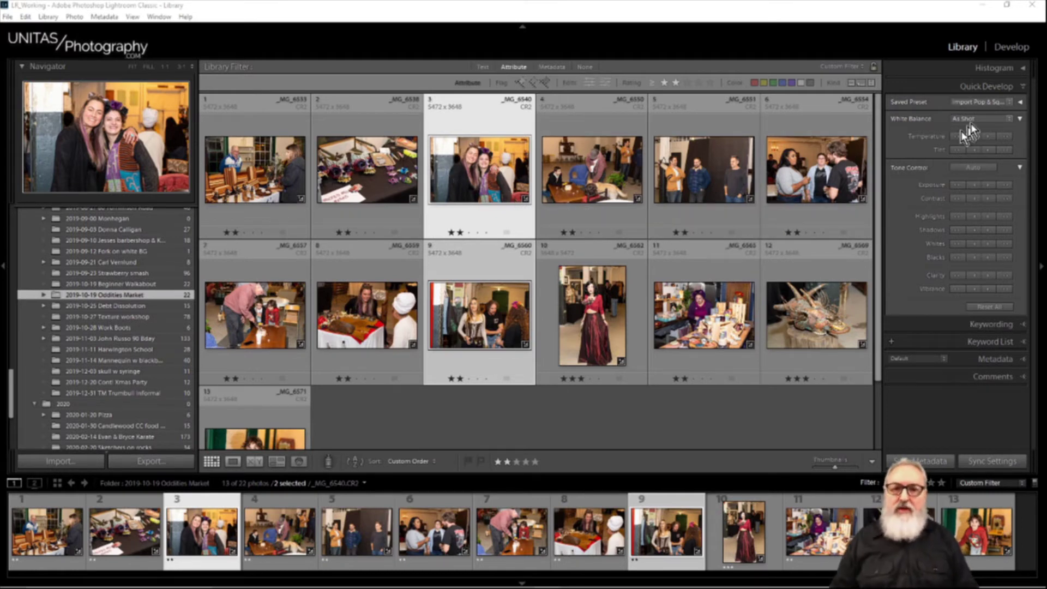
With _MG_6540 and _MG_6560 selected, lower their highlights three large steps and whites one large step in Quick Develop, and enlarge the grid thumbnails.
left_click(948, 89)
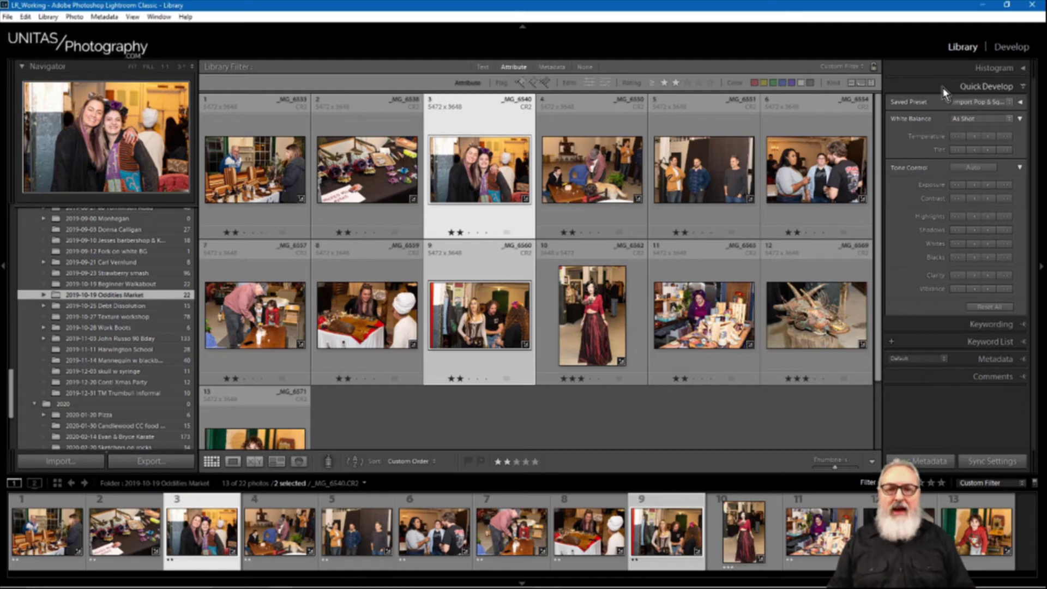
left_click(1020, 88)
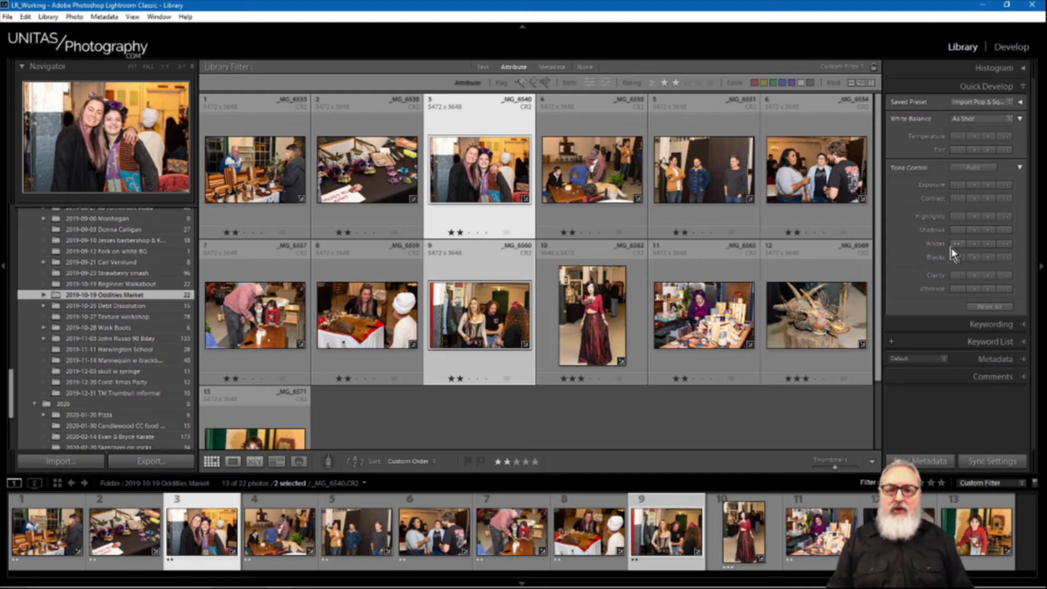
left_click(957, 218)
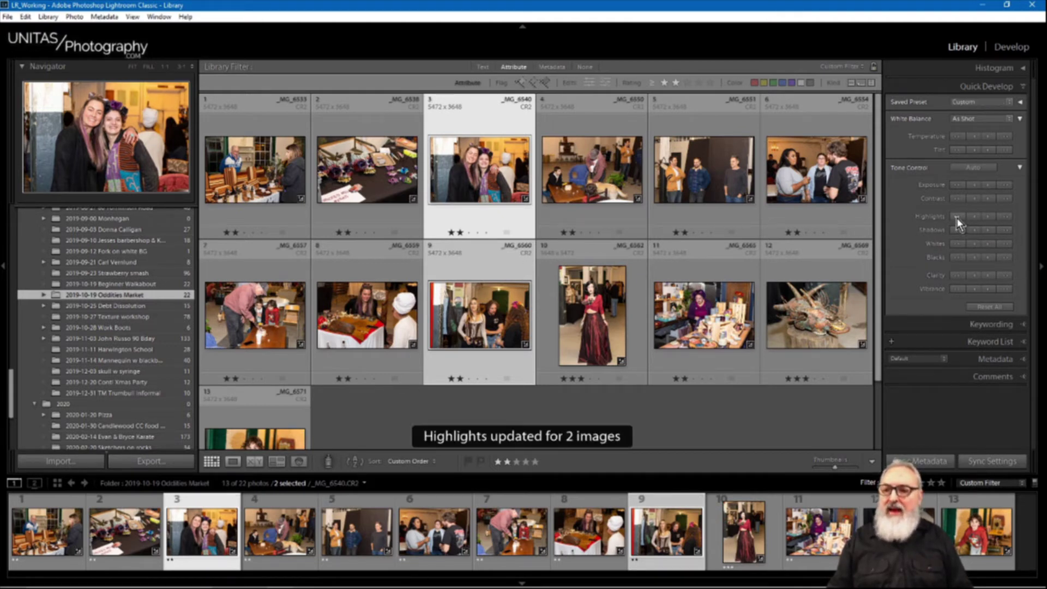
left_click(957, 219)
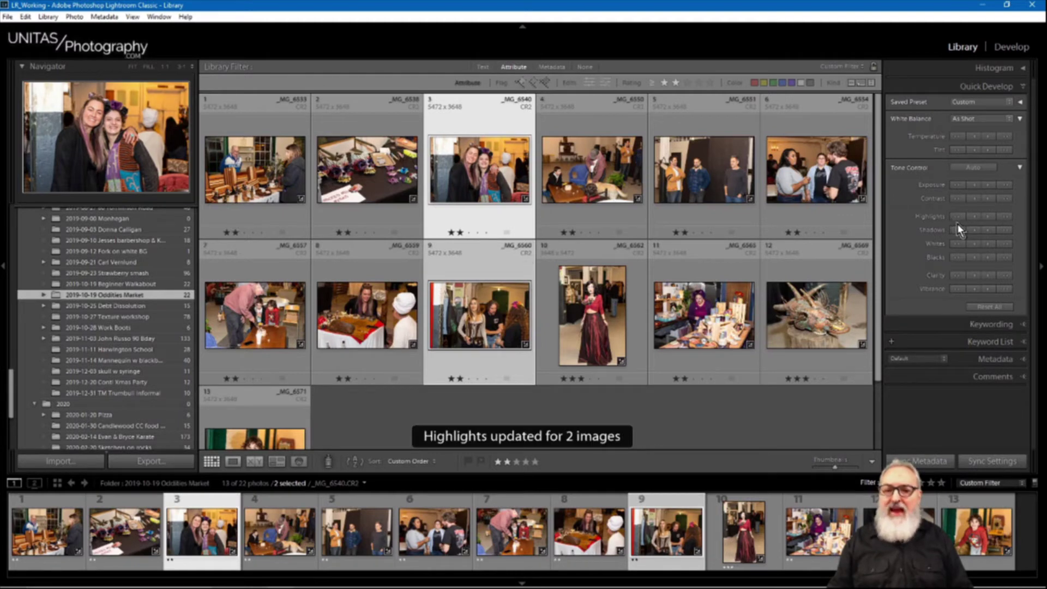
left_click(957, 217)
key("equal")
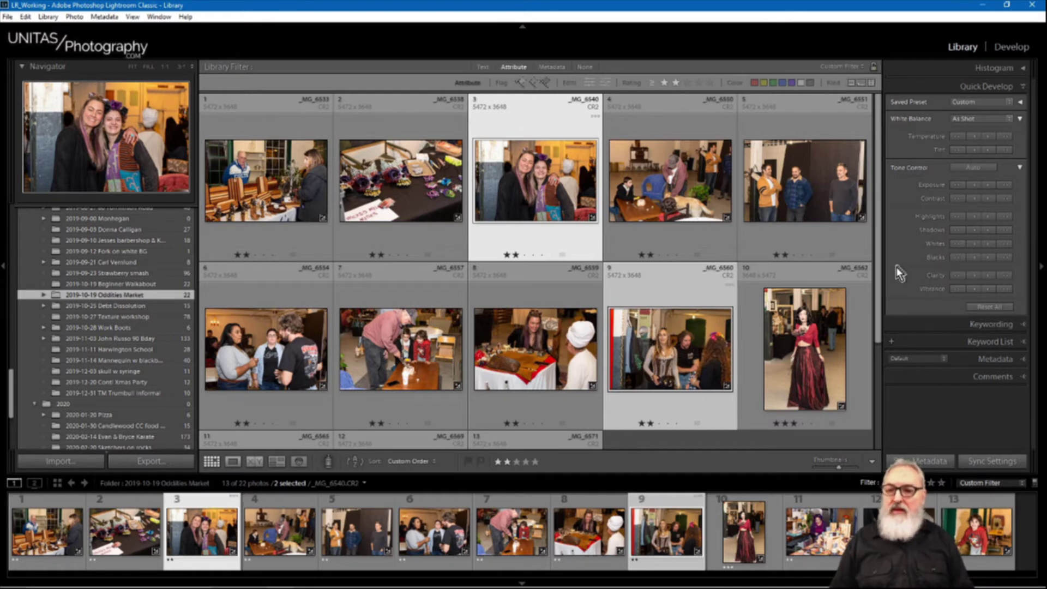
left_click(958, 243)
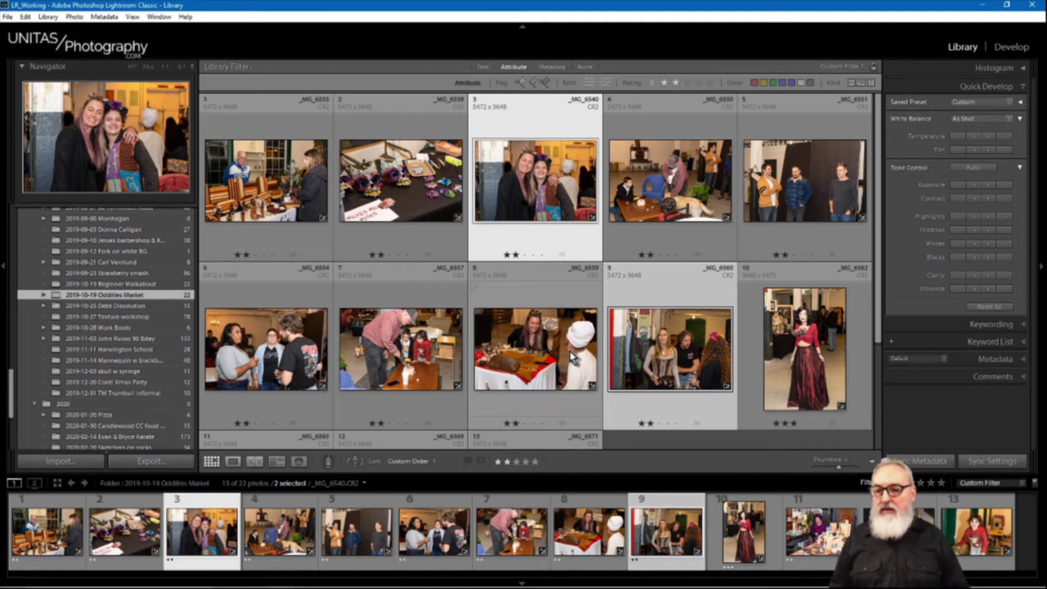
Lower the highlights of _MG_6559 by one large step in Quick Develop.
left_click(556, 319)
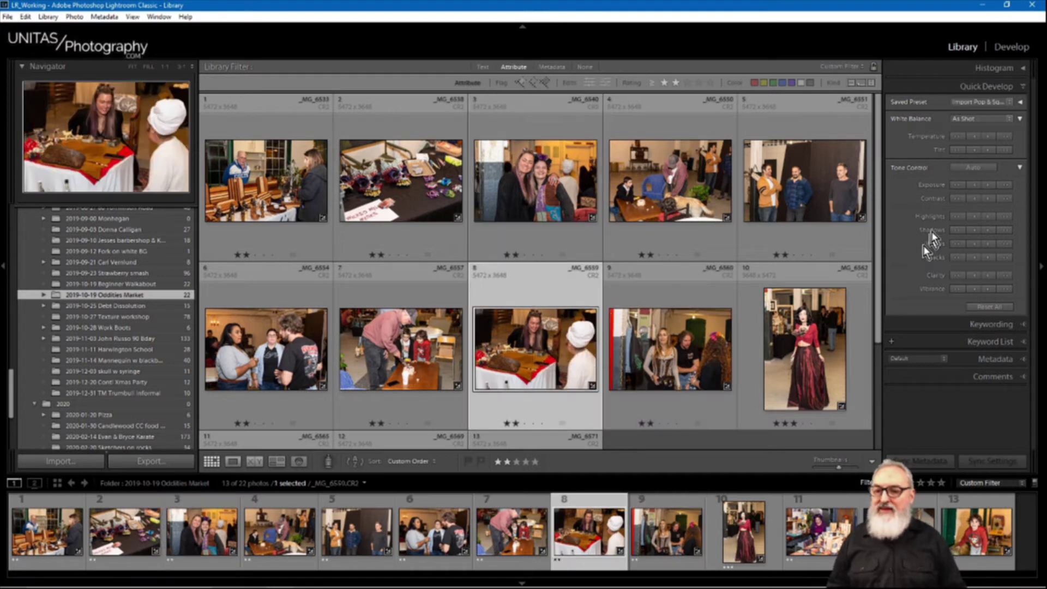
left_click(957, 217)
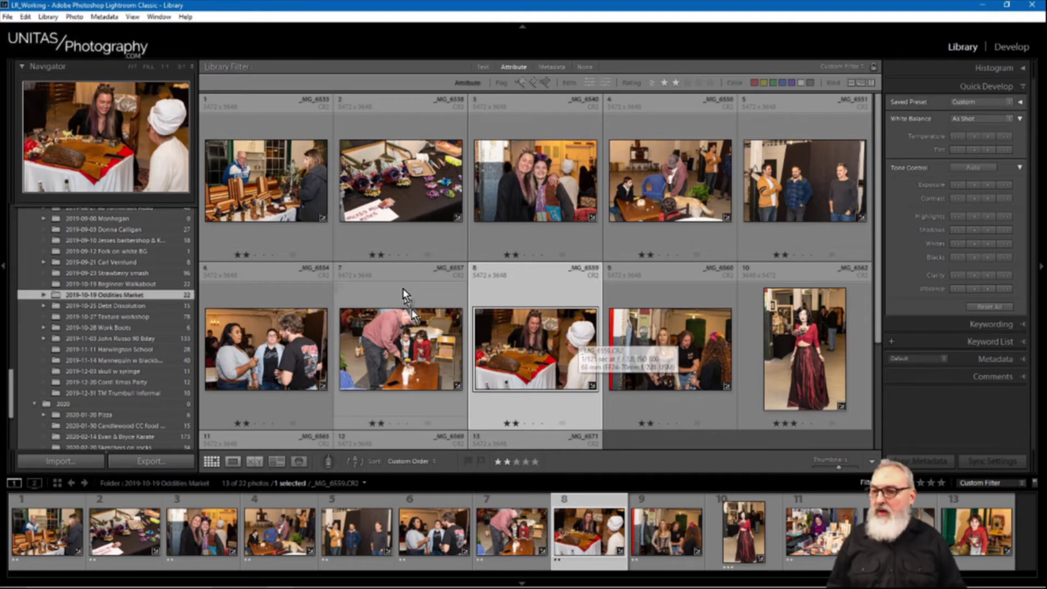
Select _MG_6560 and _MG_6551 together, raise their shadows one large step, and lower their contrast one large step.
left_click(816, 182)
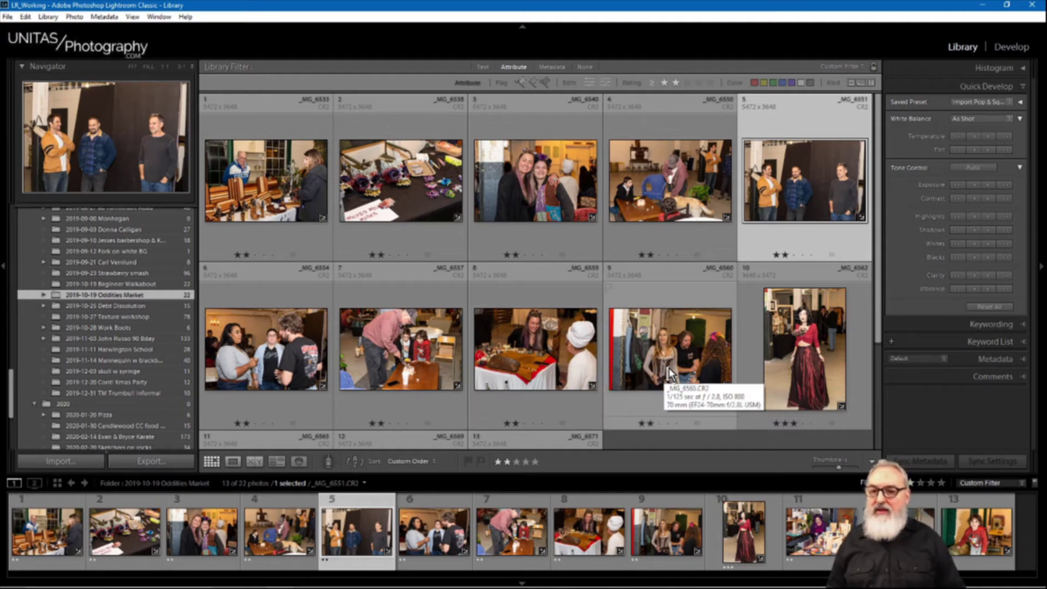
key("ctrl+d")
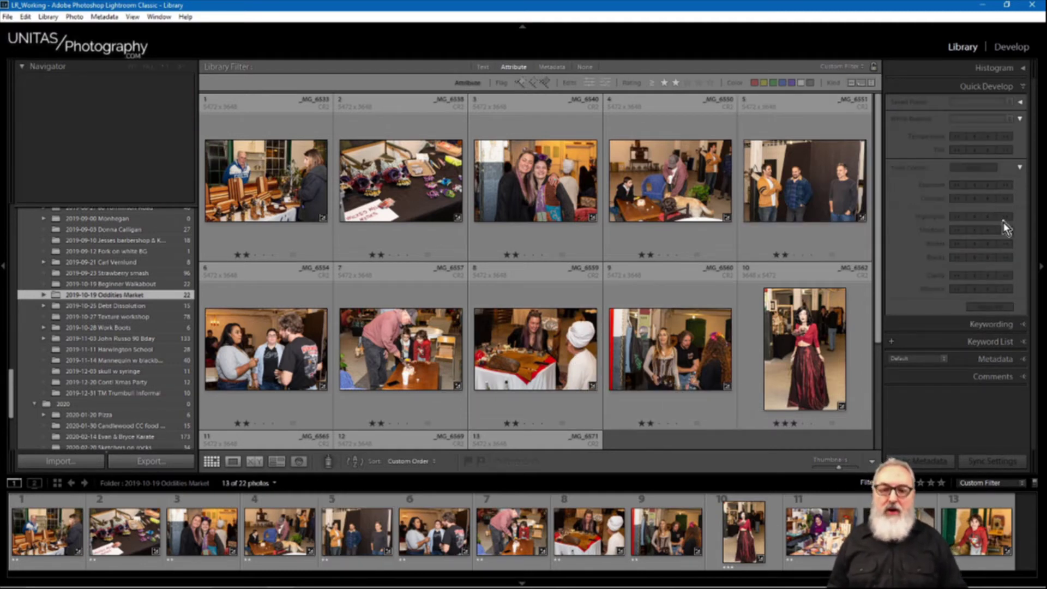
left_click(689, 297)
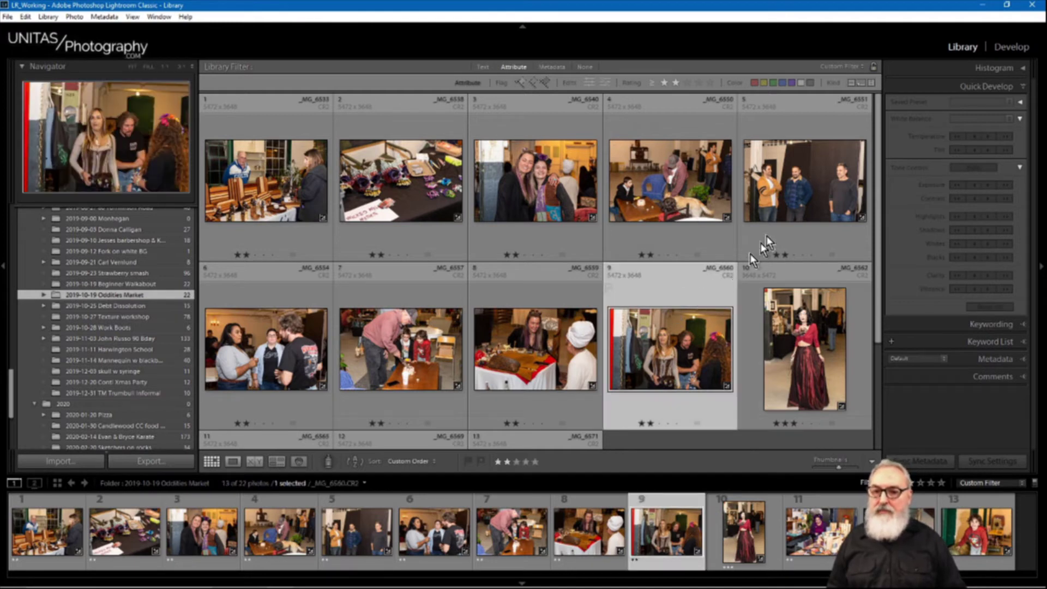
left_click(818, 139, "ctrl")
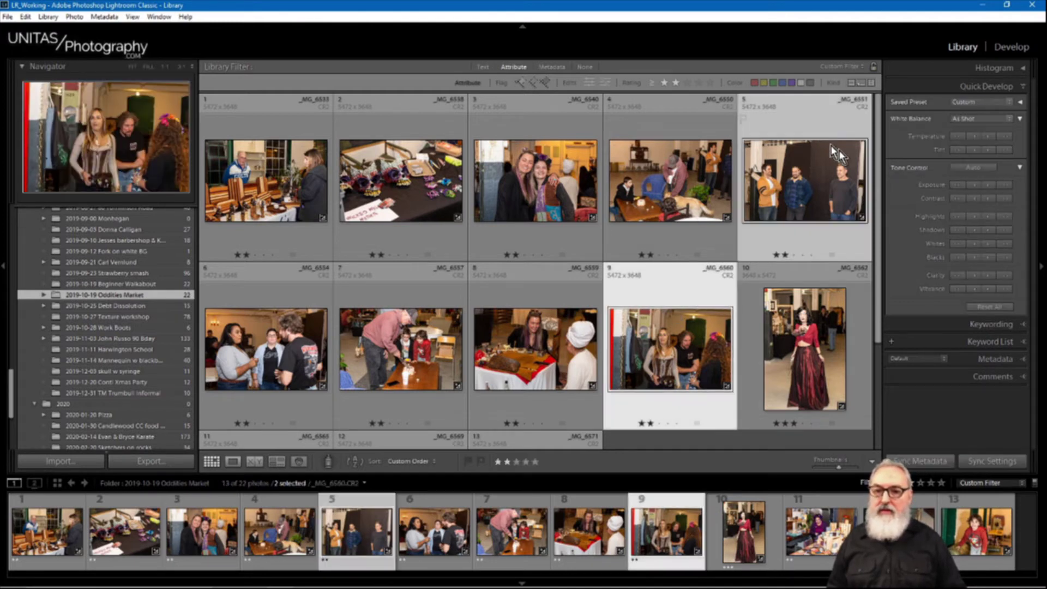
left_click(1004, 230)
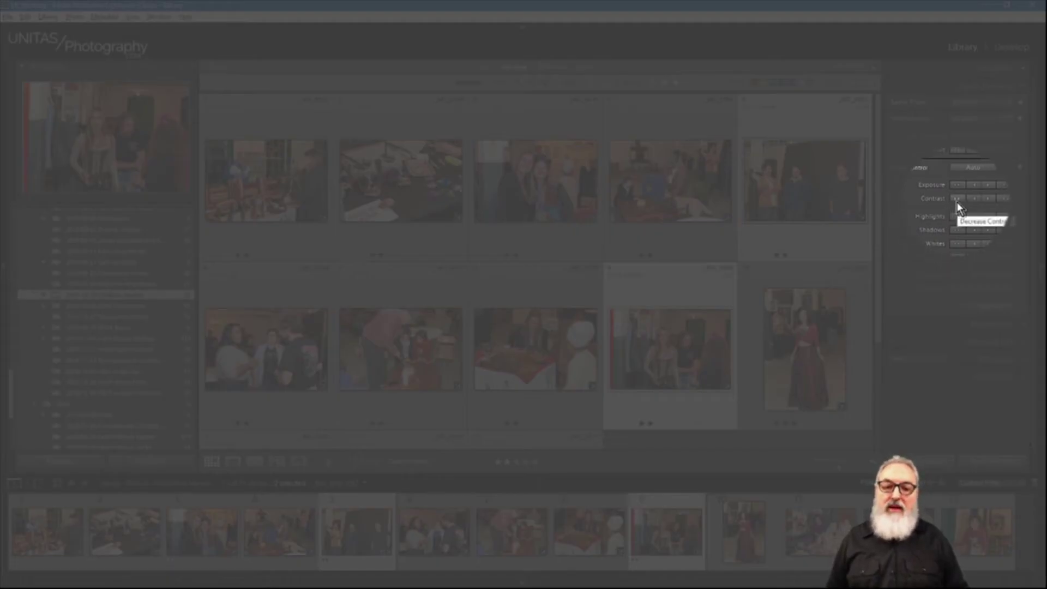
left_click(957, 204)
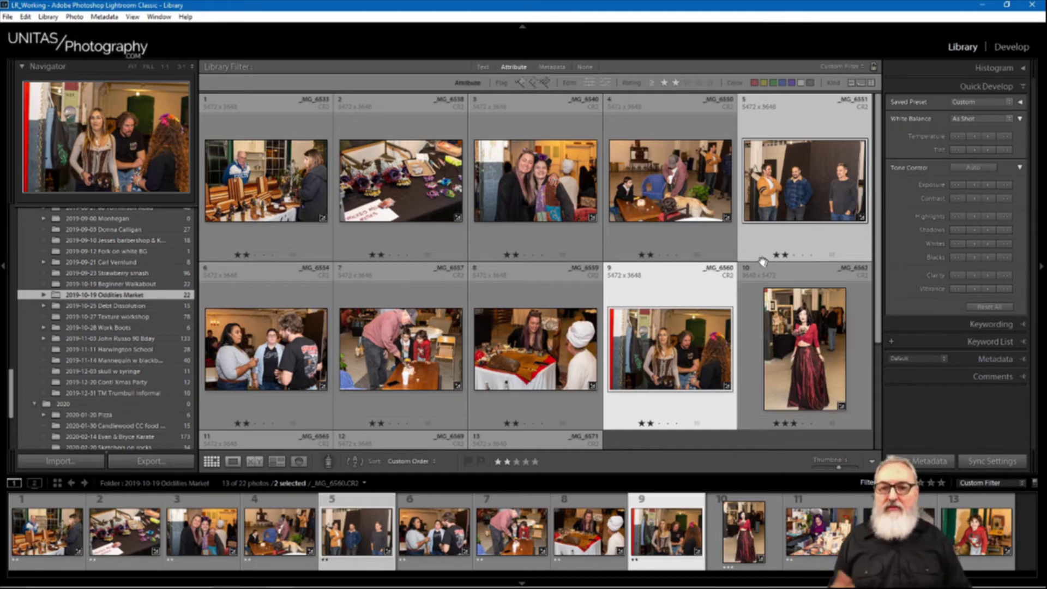
Raise the shadows of _MG_6565 and _MG_6554 individually by one large step each in Quick Develop.
left_click_drag(877, 240, 854, 350)
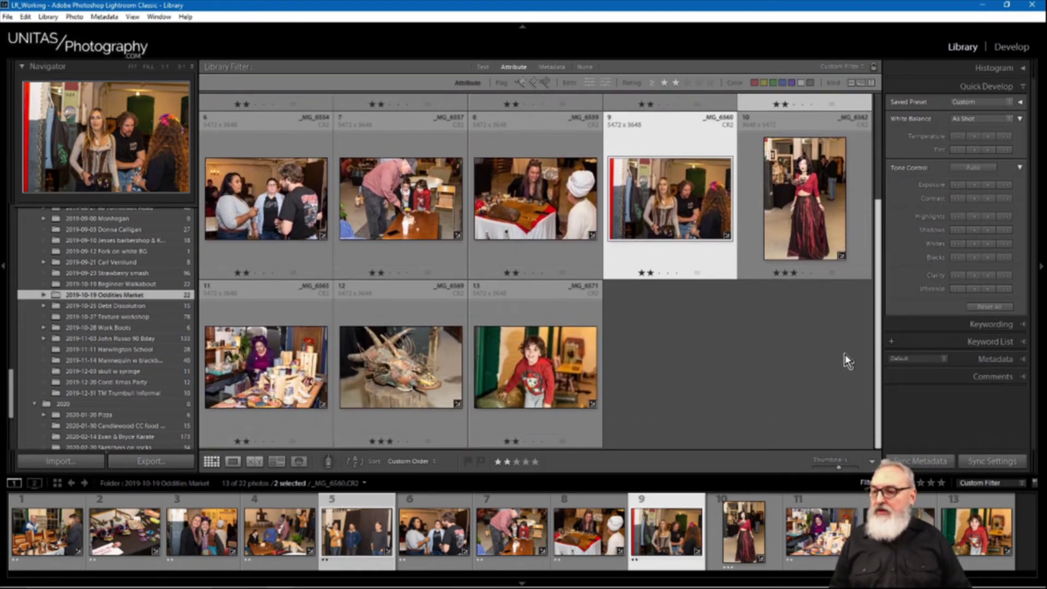
left_click(284, 358)
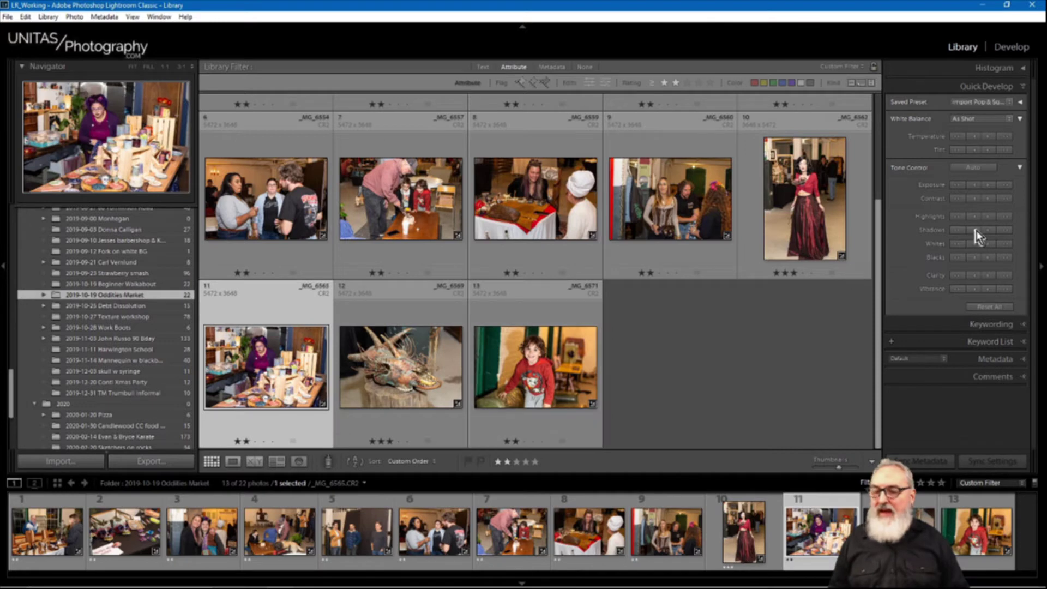
left_click(1006, 231)
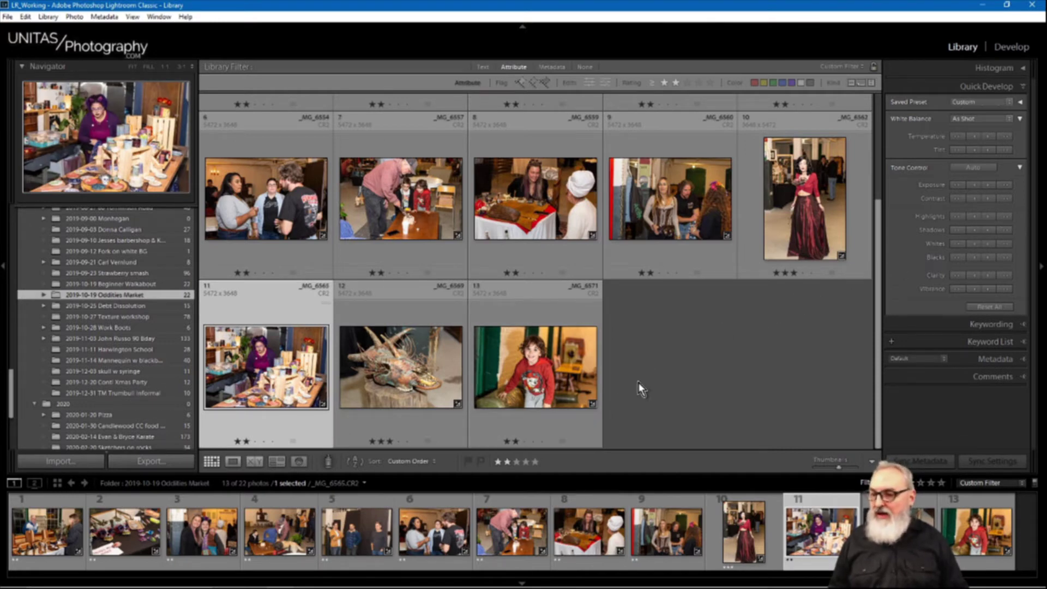
left_click(286, 201)
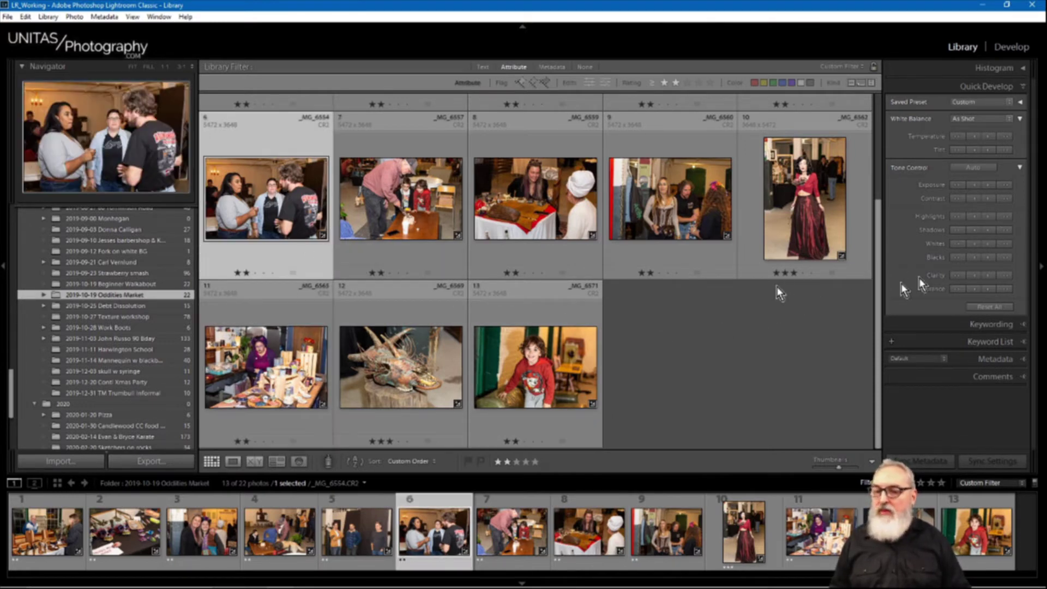
left_click(1006, 228)
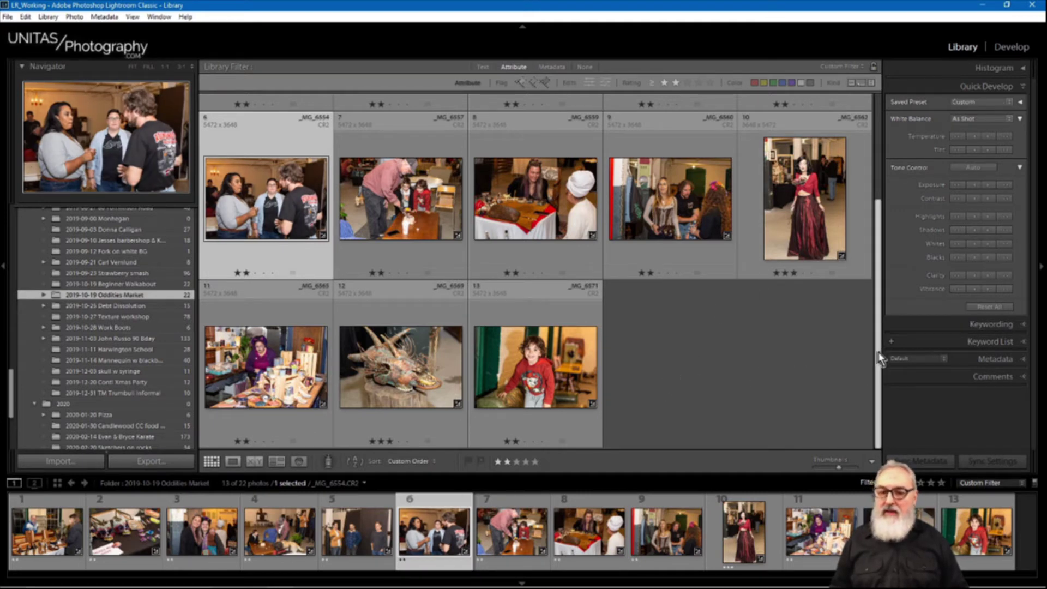
Select the first photo, _MG_6533, open it in the Develop module, and expand the presets list.
left_click_drag(881, 356, 890, 248)
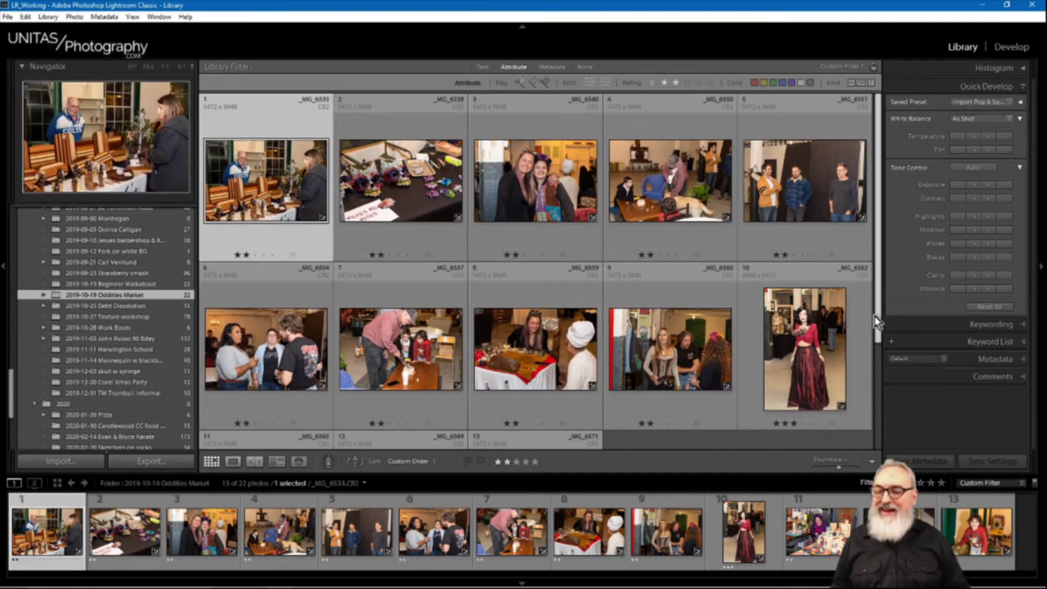
left_click_drag(880, 322, 884, 385)
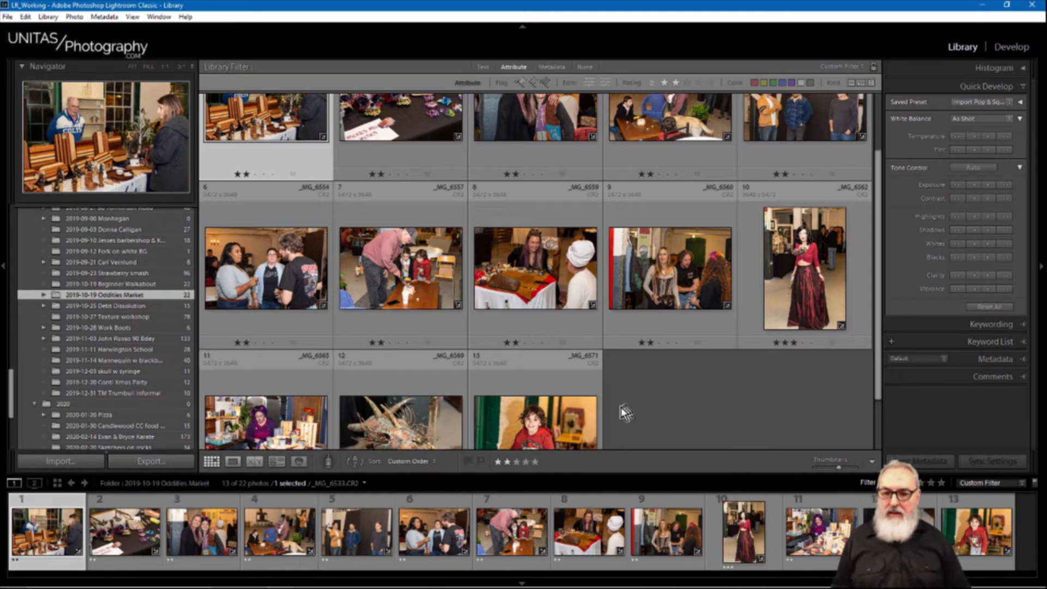
left_click(739, 398)
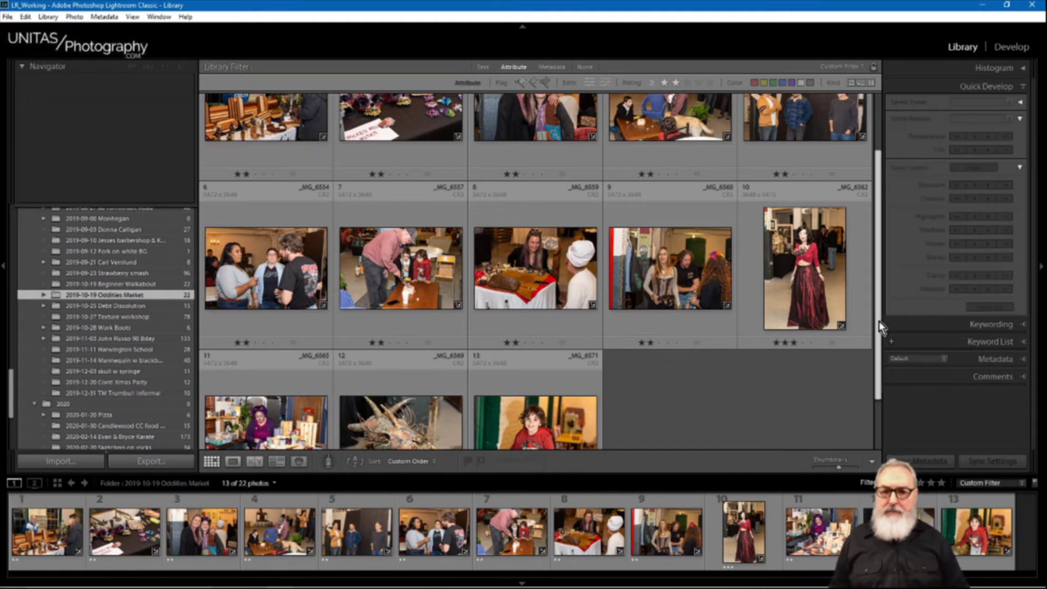
left_click_drag(878, 327, 877, 271)
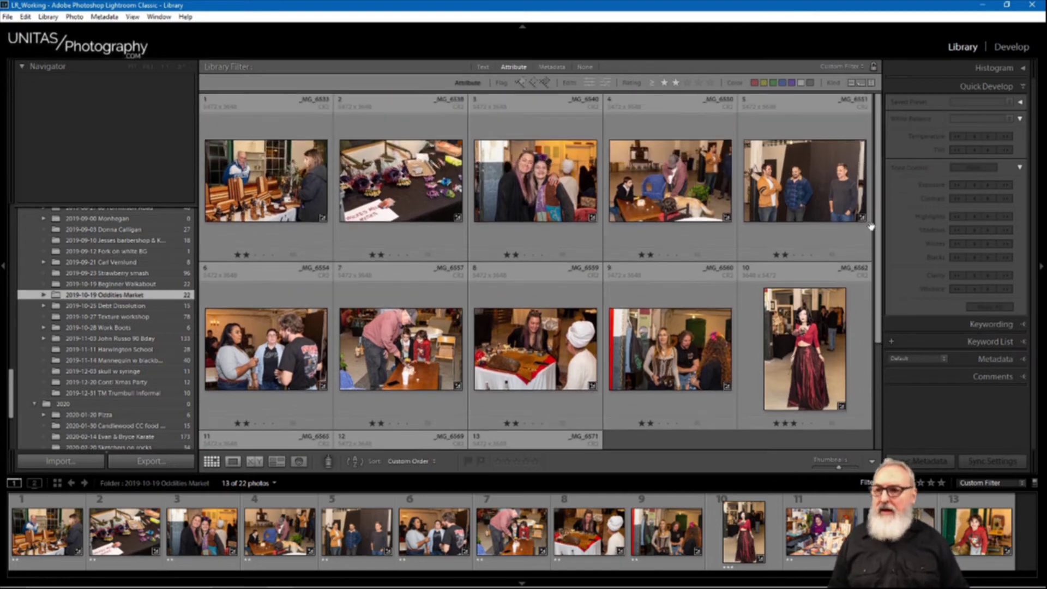
left_click(252, 183)
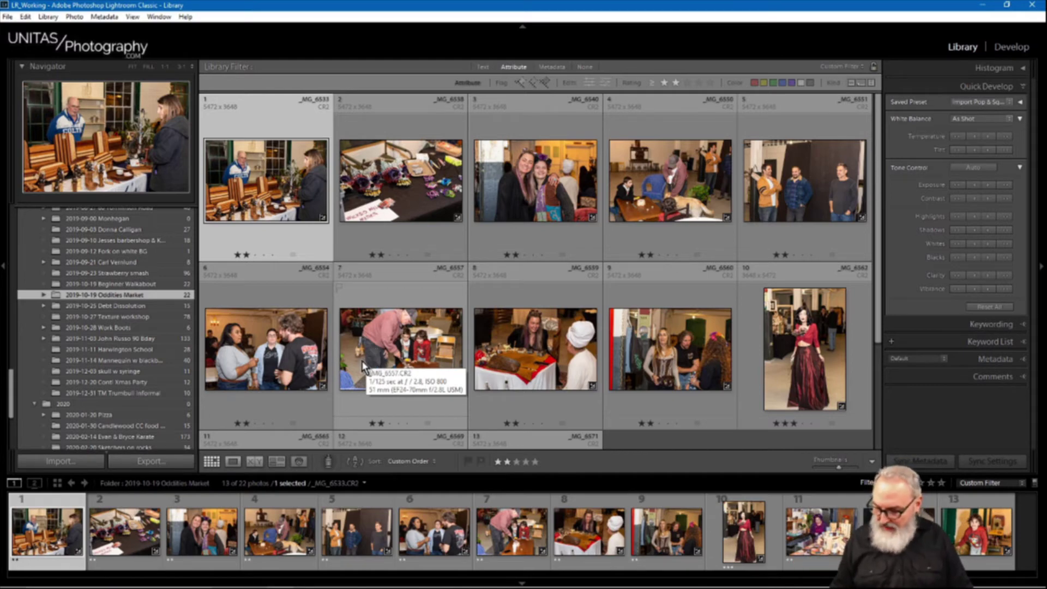
key("d")
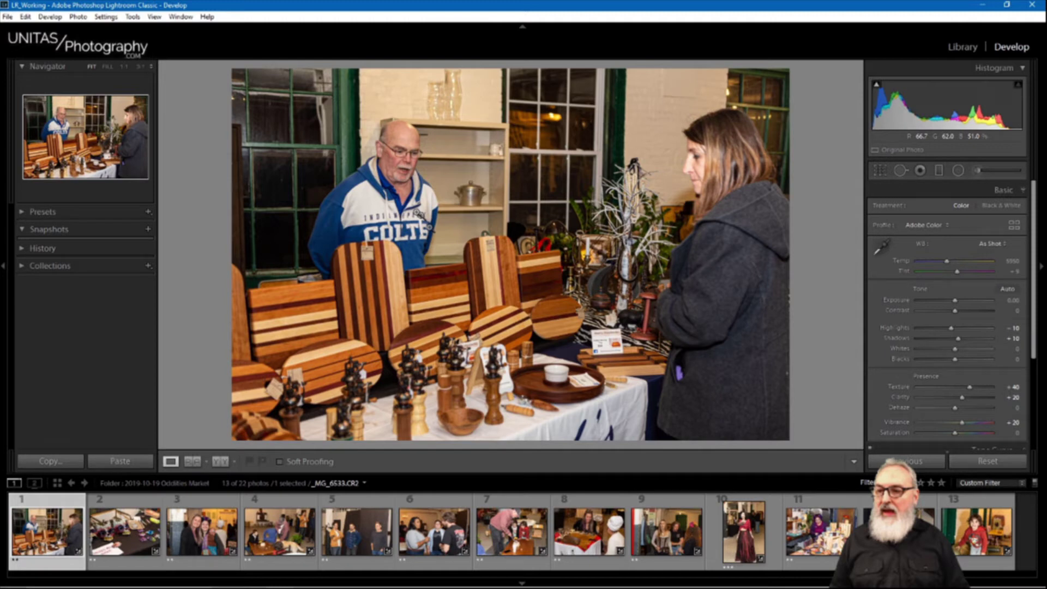
left_click(43, 212)
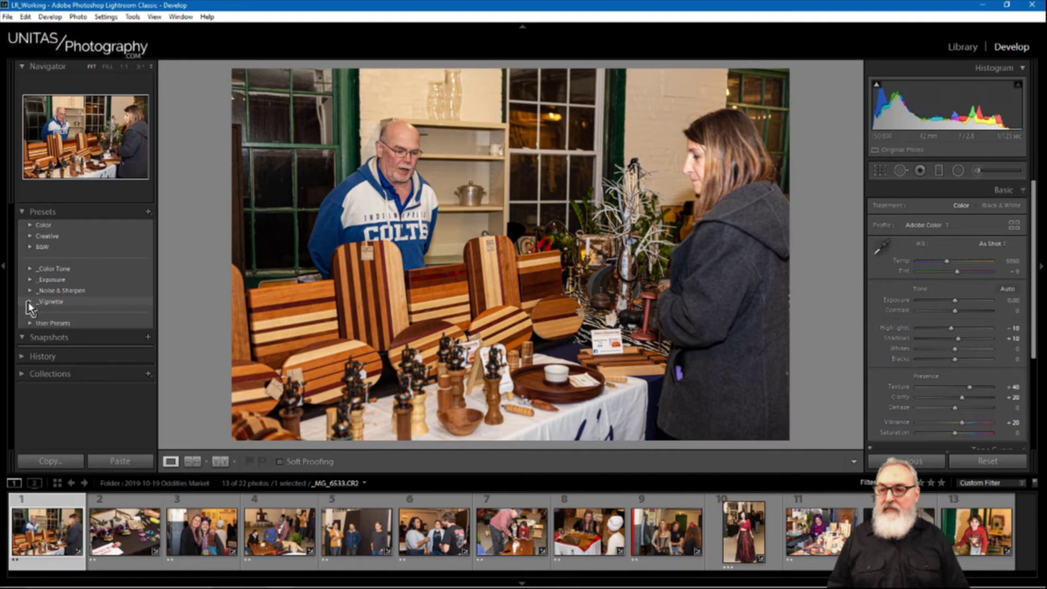
Expand the _Vignette presets and apply Dark Vignette +50 to _MG_6540 and _MG_6550.
left_click(29, 302)
key("Right")
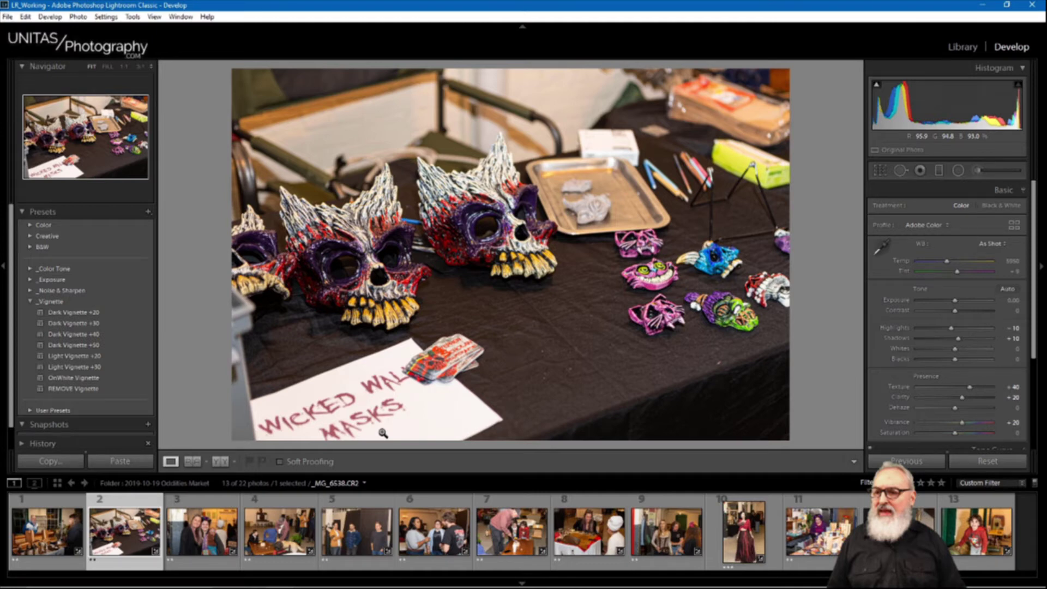
key("Right")
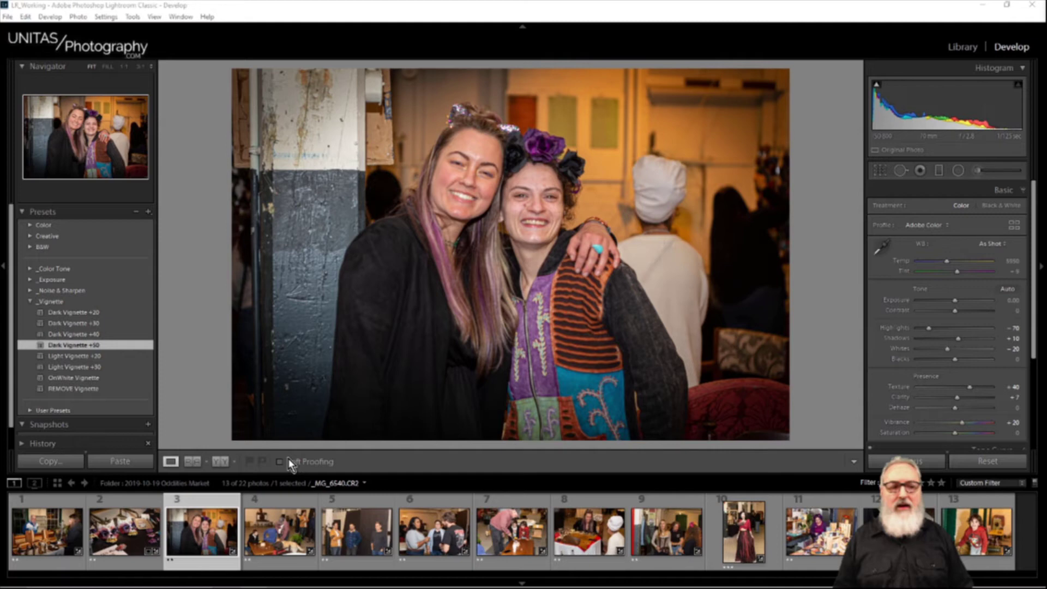
left_click(243, 533)
left_click(100, 346)
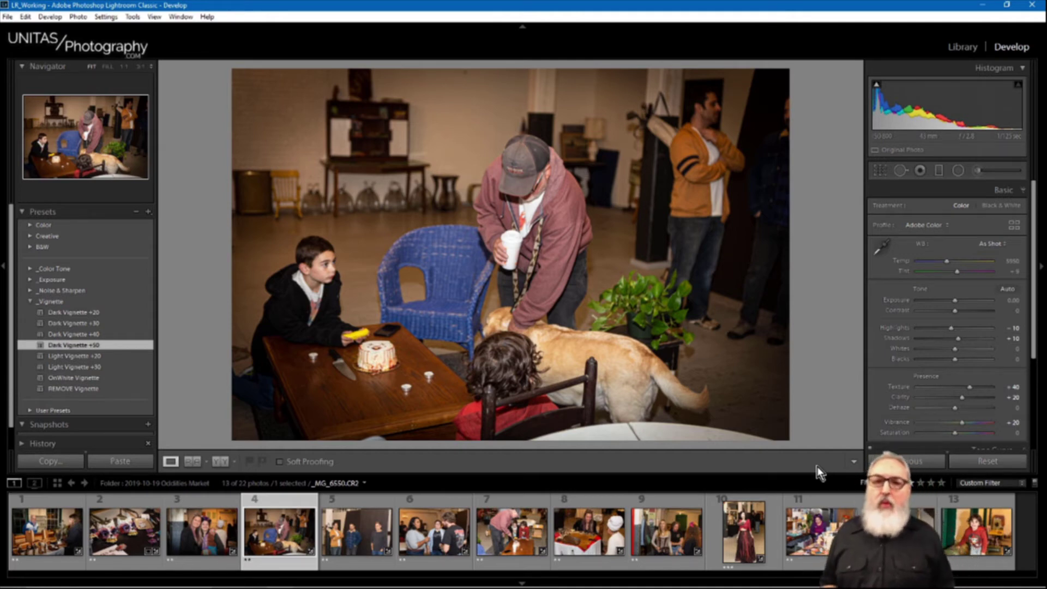
Apply the Dark Vignette +40 preset to _MG_6551, _MG_6554 and _MG_6557.
left_click(342, 542)
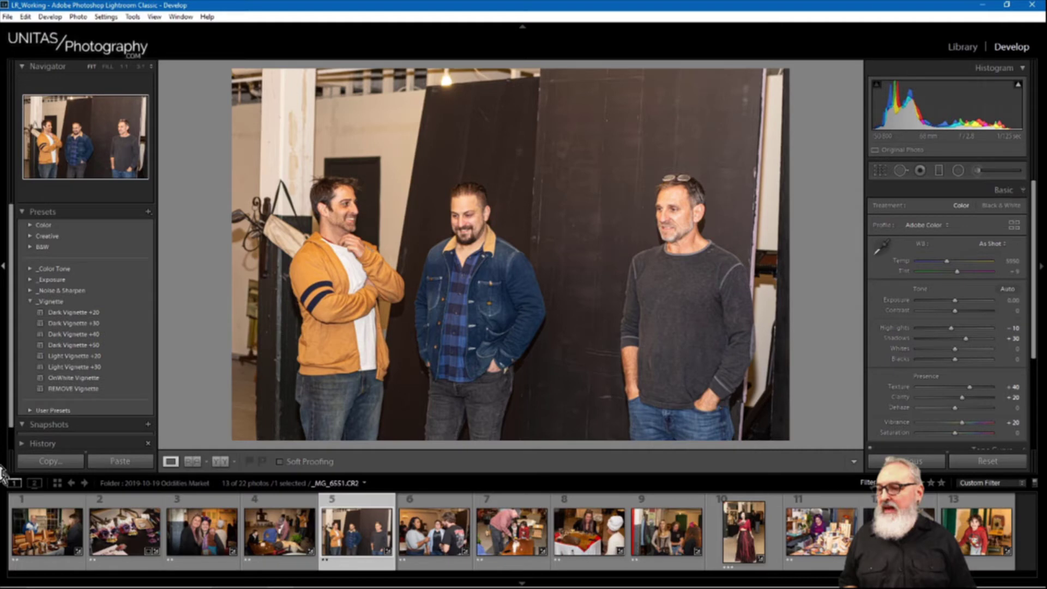
left_click(74, 333)
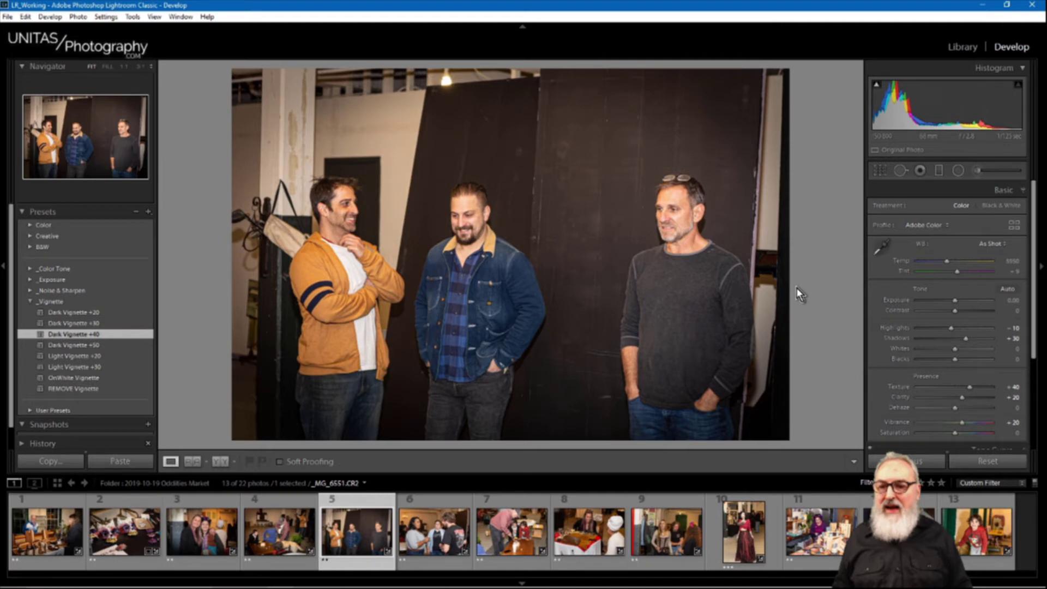
key("Right")
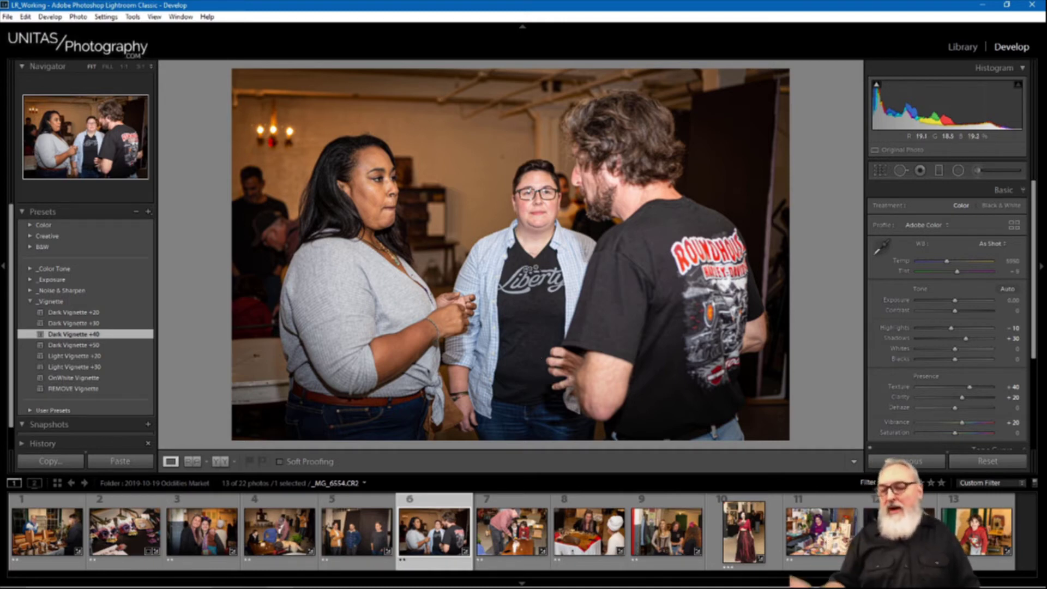
left_click(500, 541)
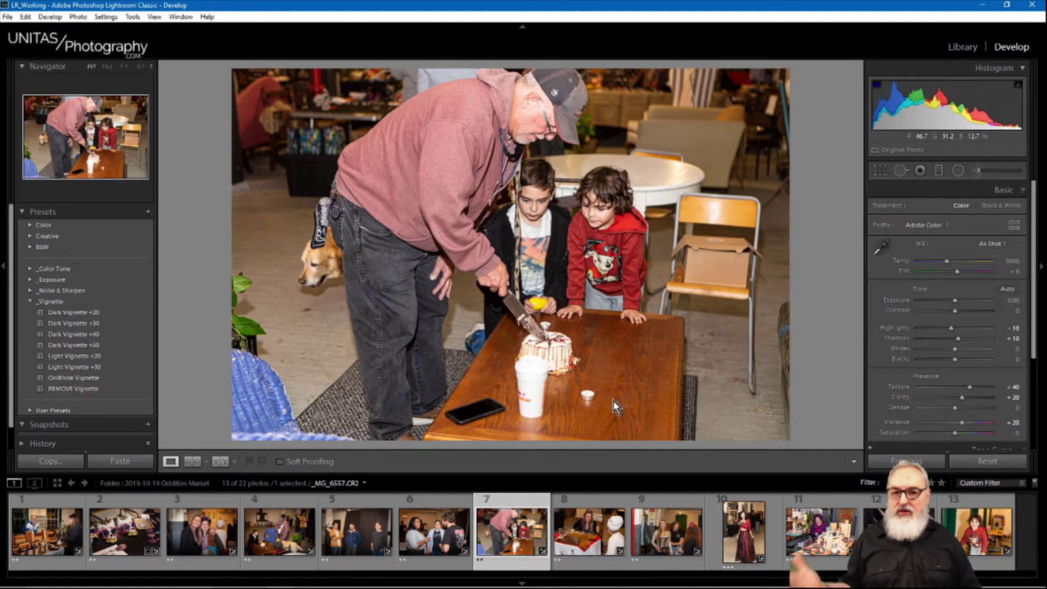
left_click(115, 337)
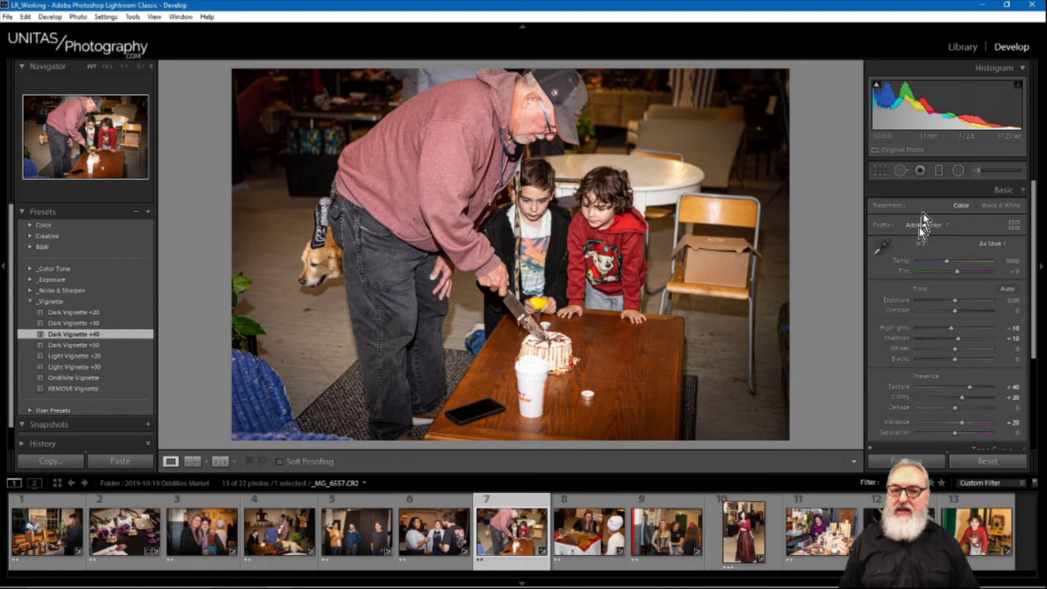
Darken the foreground of _MG_6557 with a graduated filter set to -2 EV Burn (Darken).
key("m")
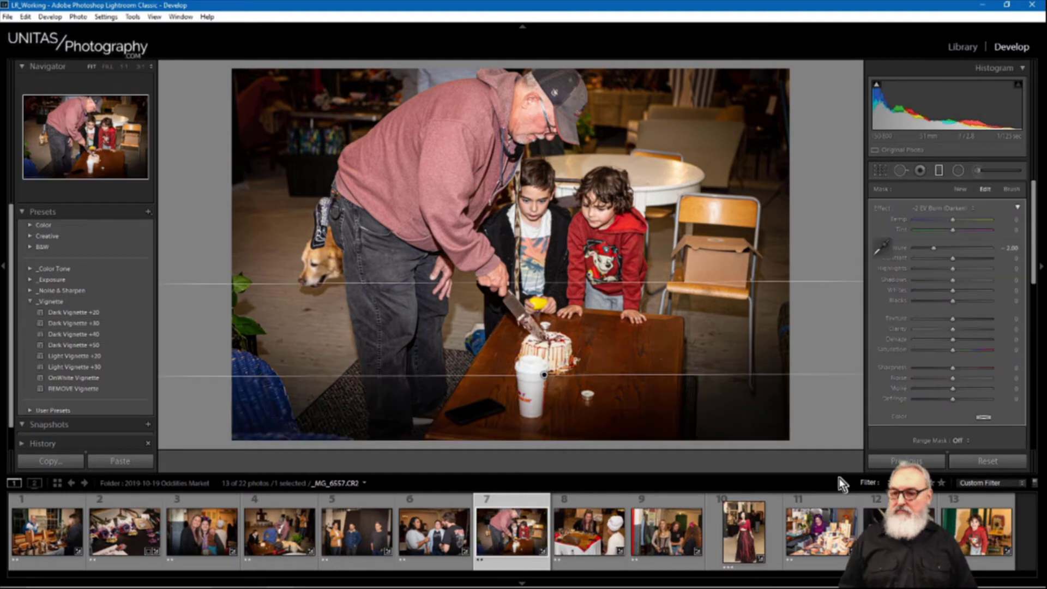
key("m")
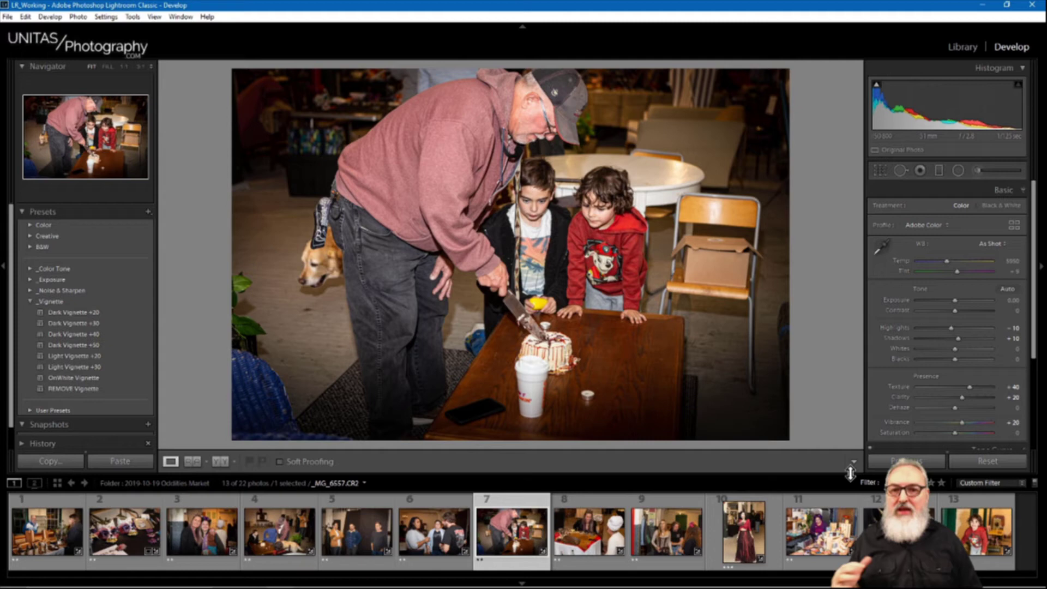
key("m")
left_click_drag(544, 282, 544, 376)
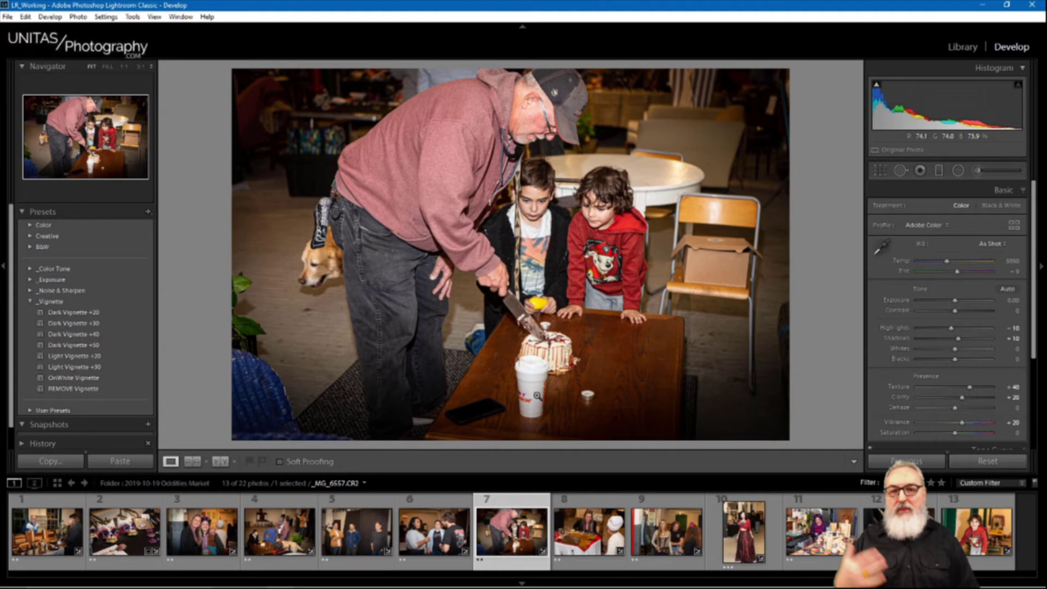
Advance to _MG_6560, return to the Library grid and select all the filtered photos.
key("Right")
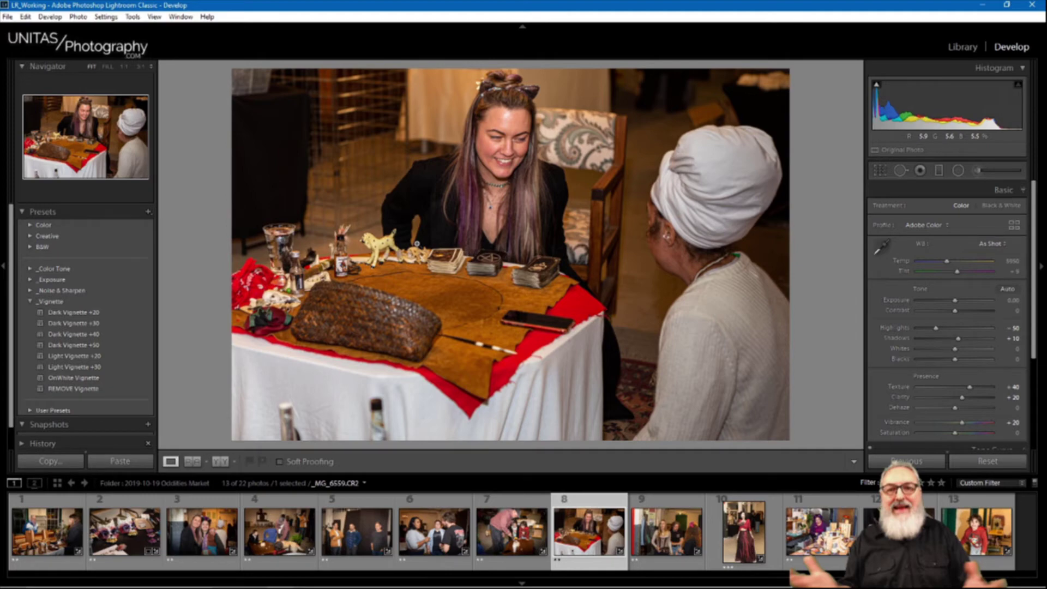
key("Right")
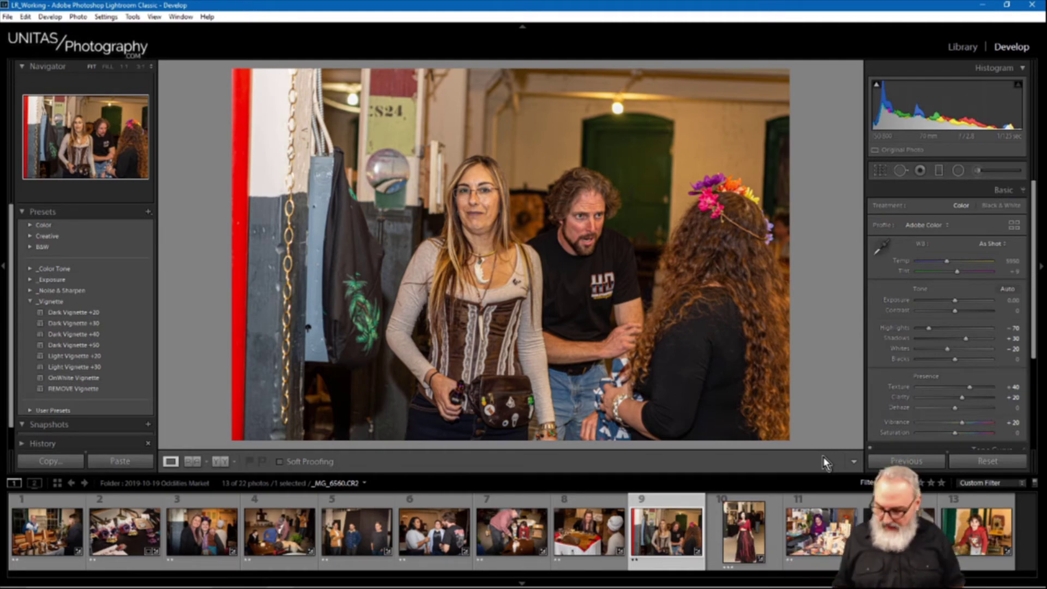
key("g")
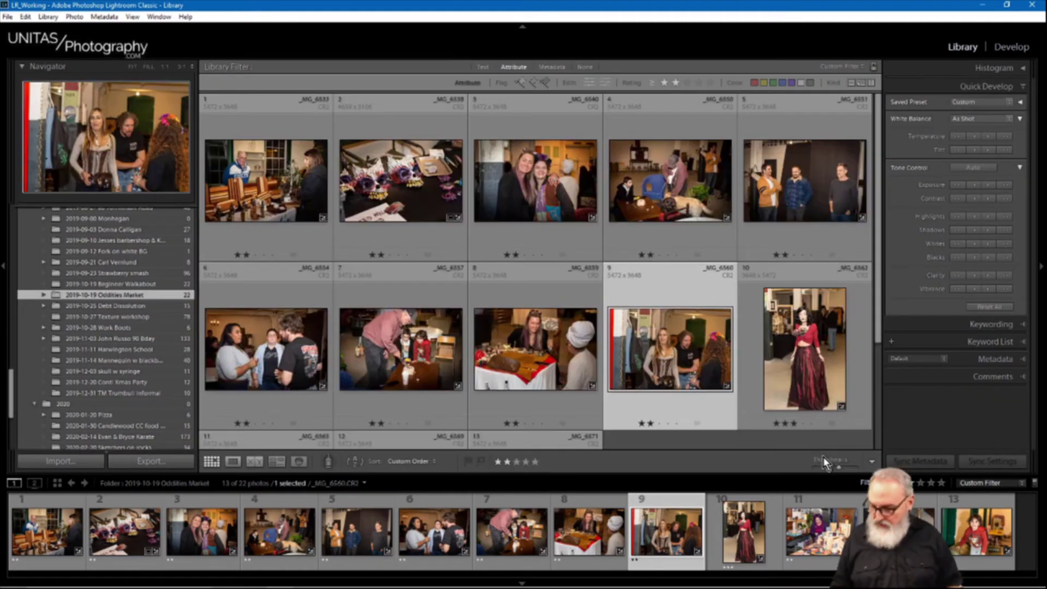
key("ctrl+a")
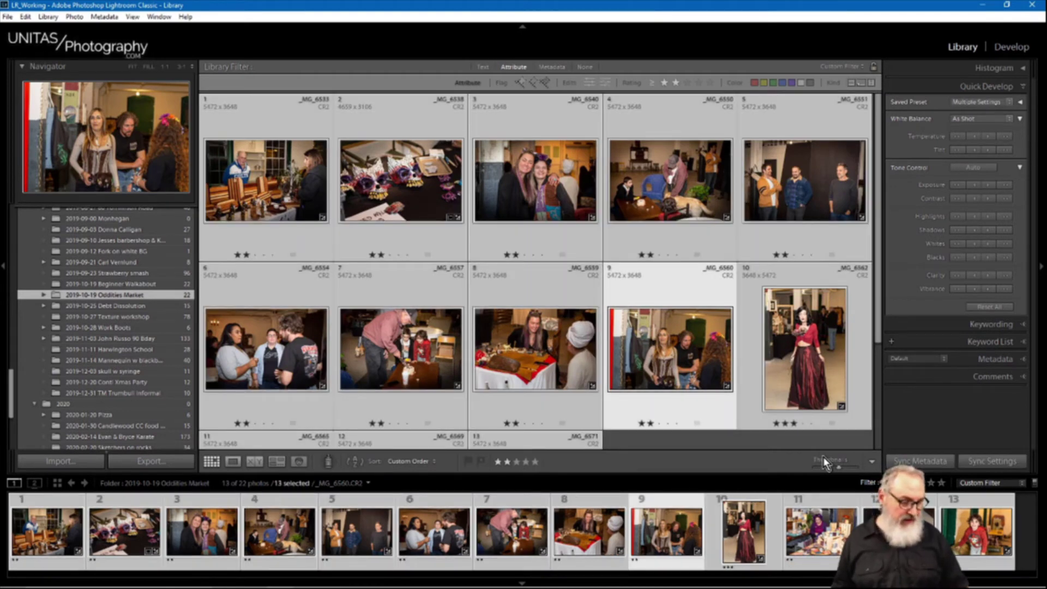
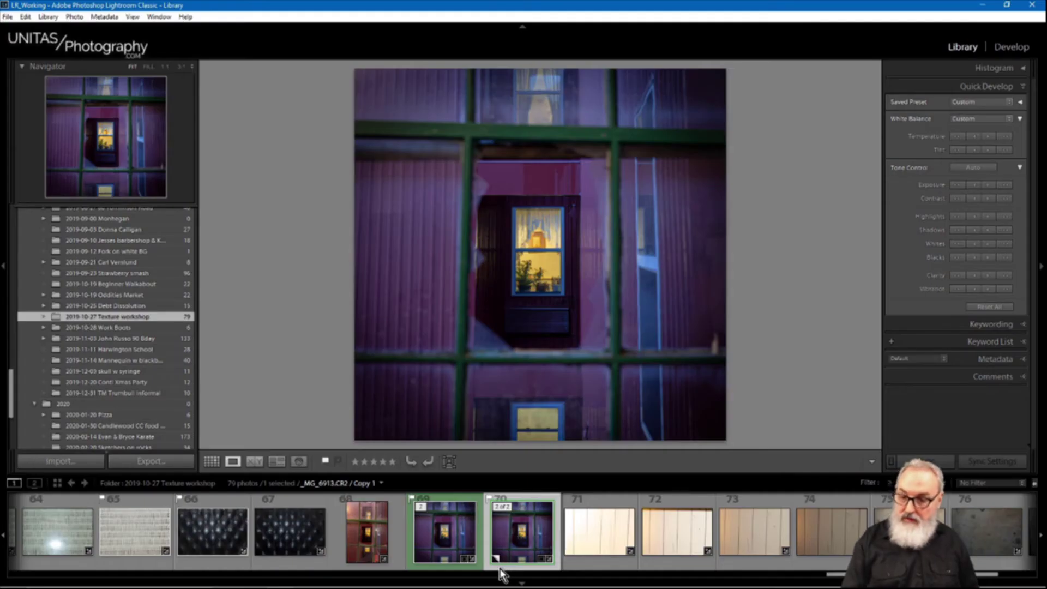
Open Copy 1 of _MG_6913 in Develop and reset all its settings.
mouse_move(503, 570)
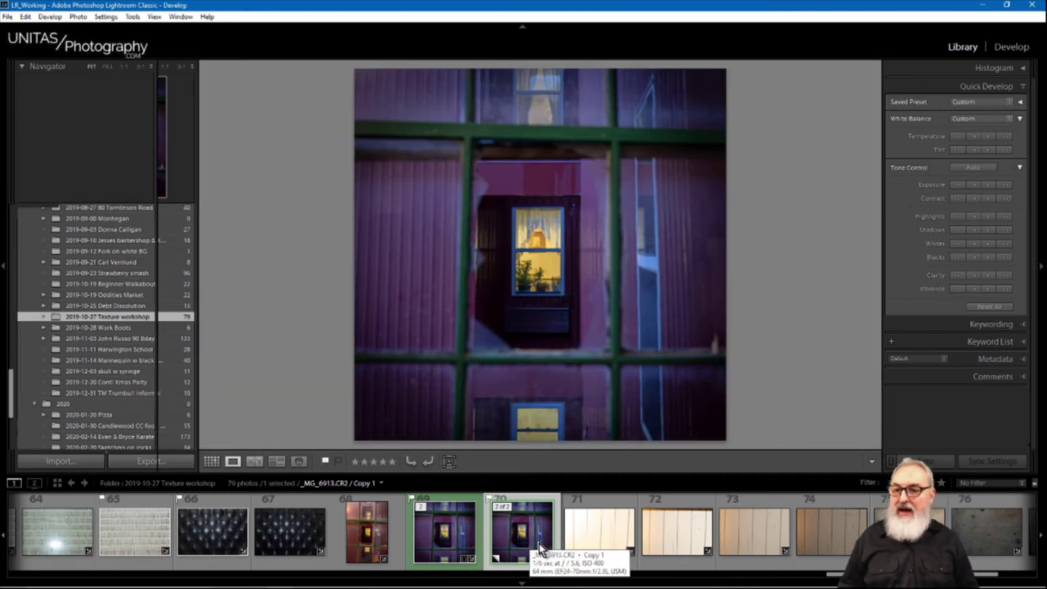
key("d")
left_click(985, 462)
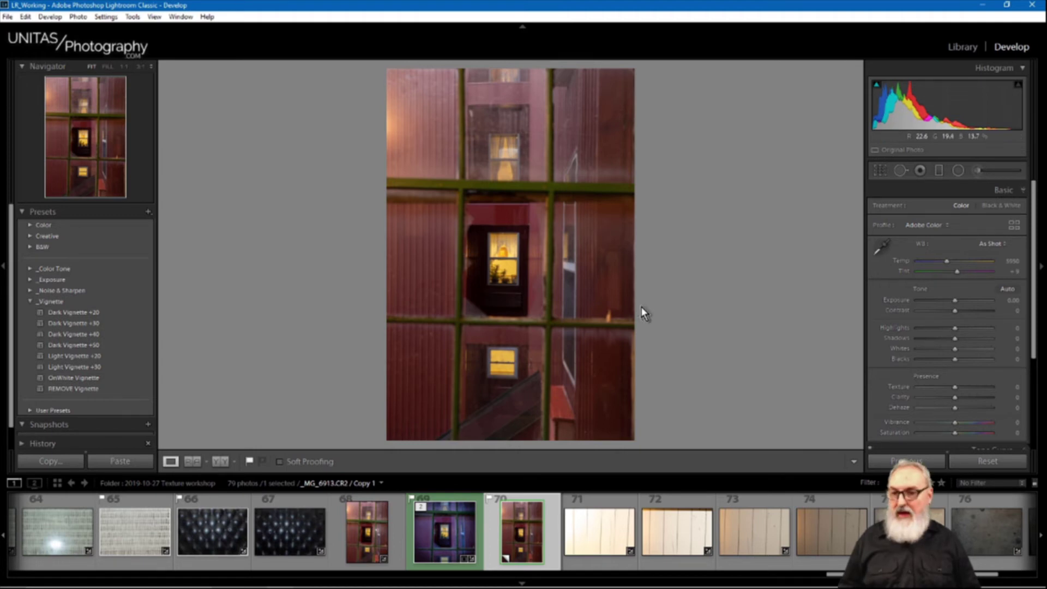
Crop the copy to a landscape frame around the middle window with the Original aspect ratio, and convert it to Black & White.
key("r")
left_click(993, 208)
left_click(926, 269)
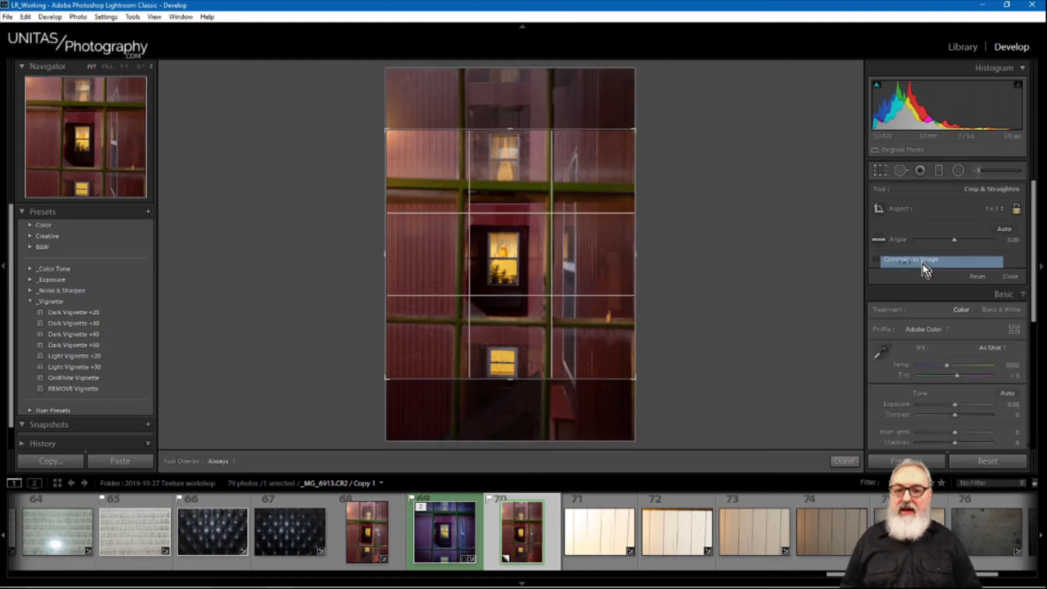
left_click(993, 208)
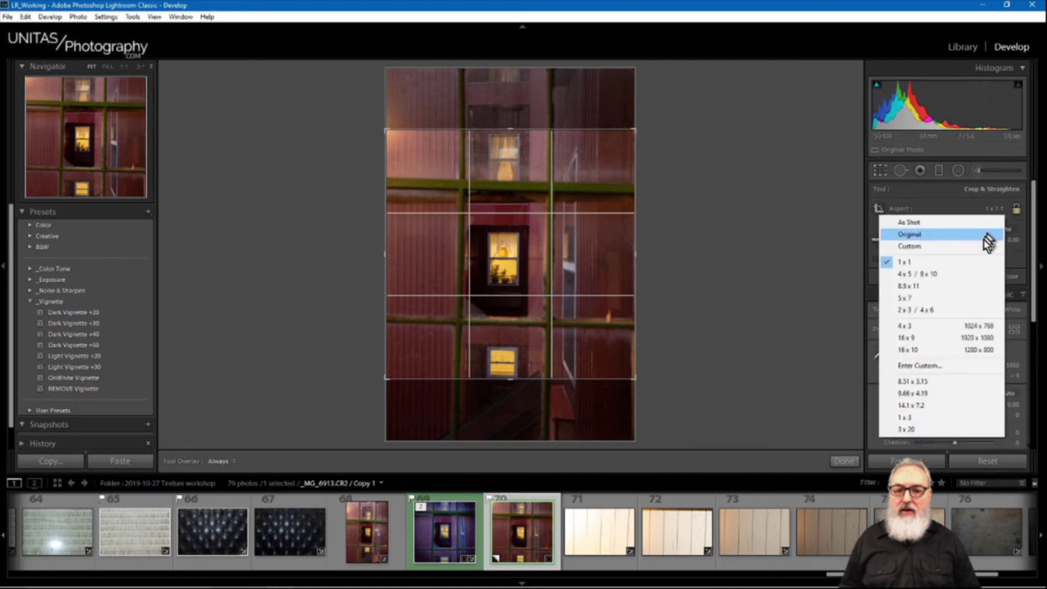
left_click(925, 309)
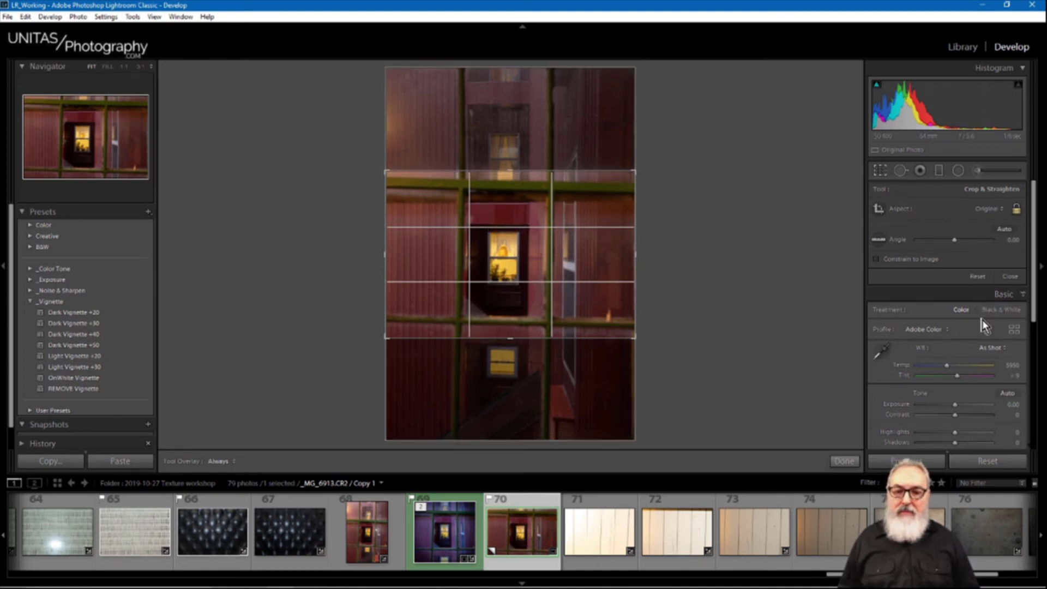
left_click(1001, 310)
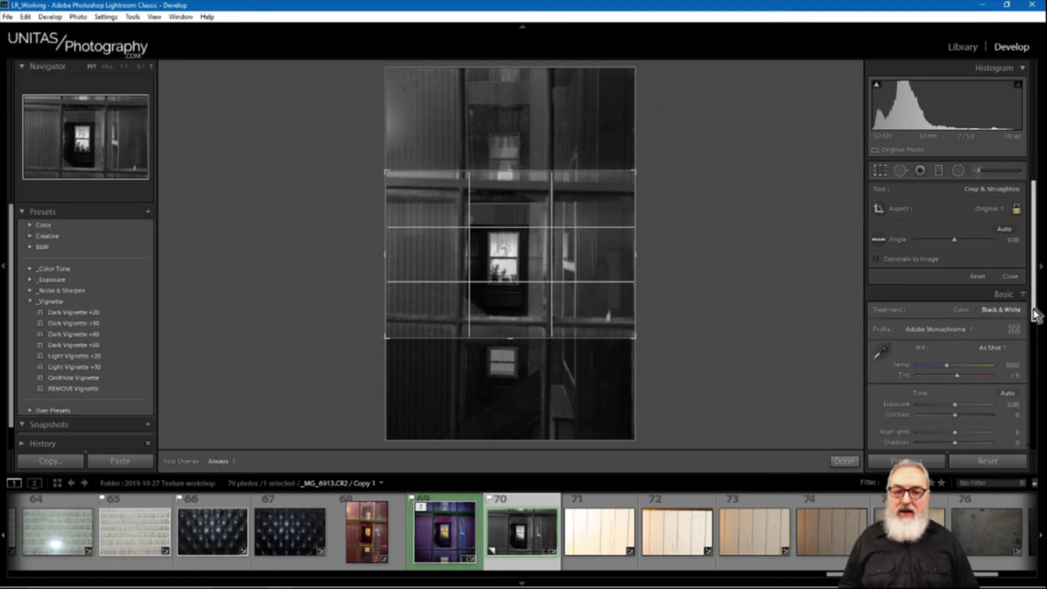
left_click(880, 171)
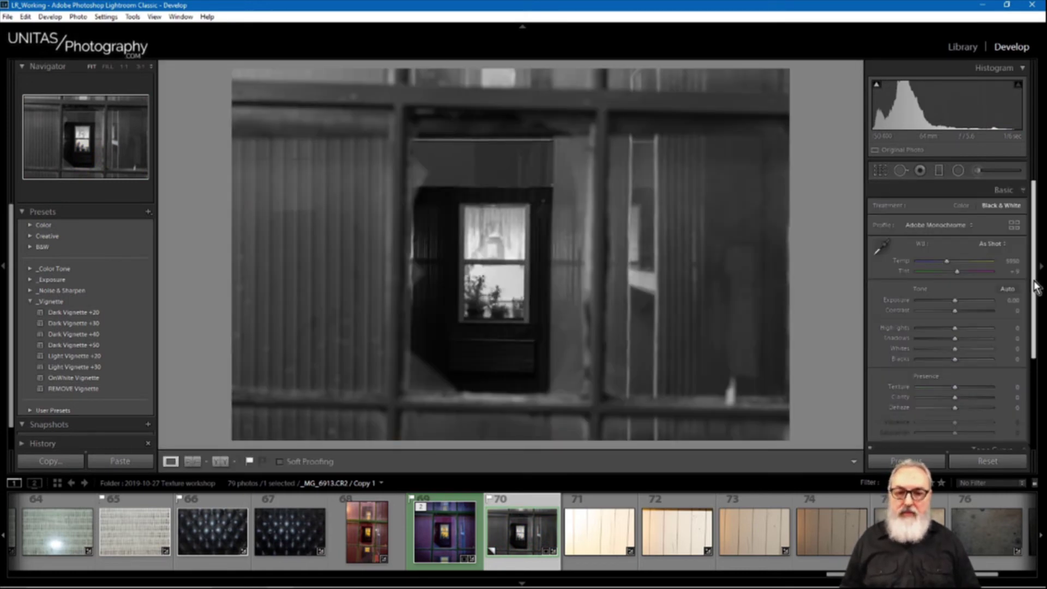
Start a guided perspective correction and draw a near-vertical guide along the window frame's left bar.
scroll(899, 382, "down", 5)
left_click(922, 402)
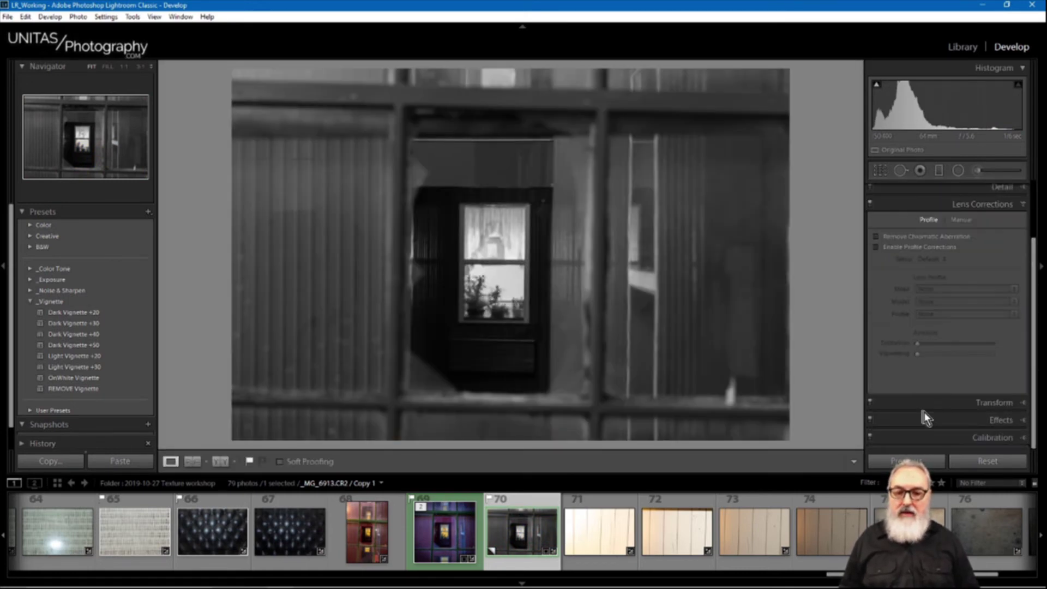
left_click(930, 427)
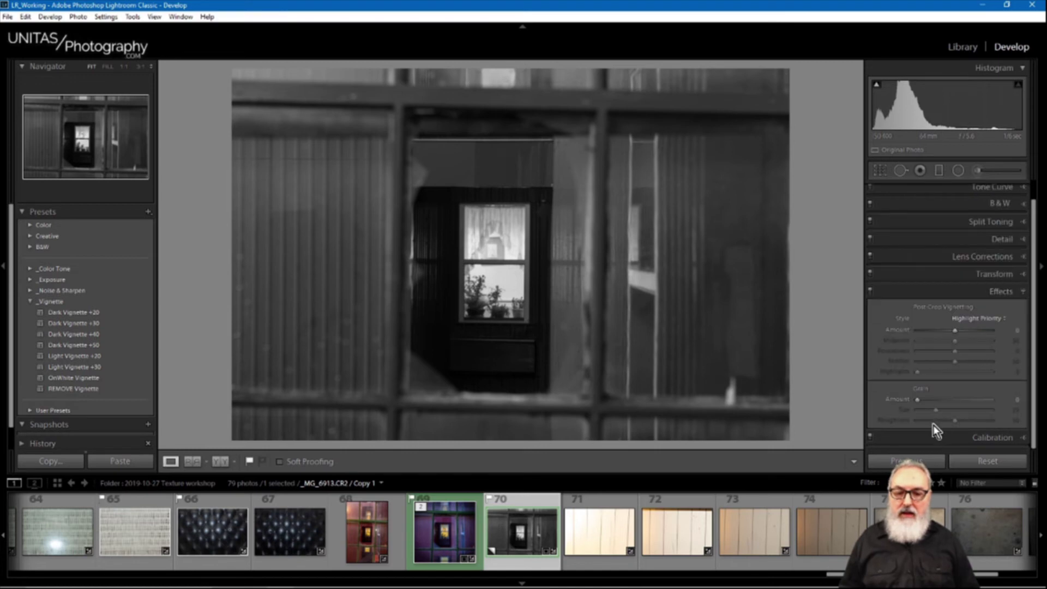
left_click(938, 274)
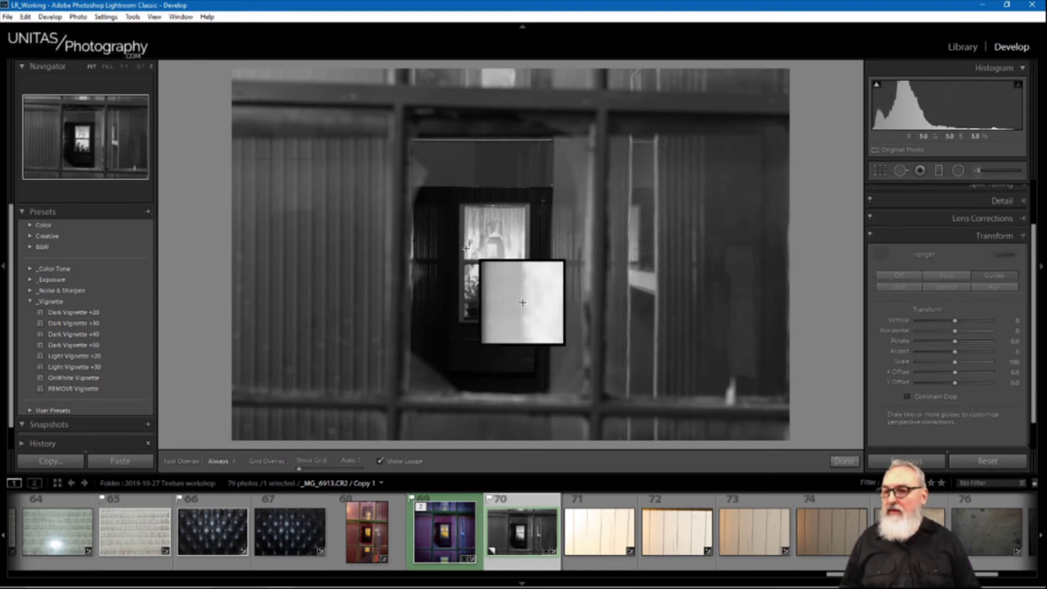
left_click_drag(396, 112, 391, 425)
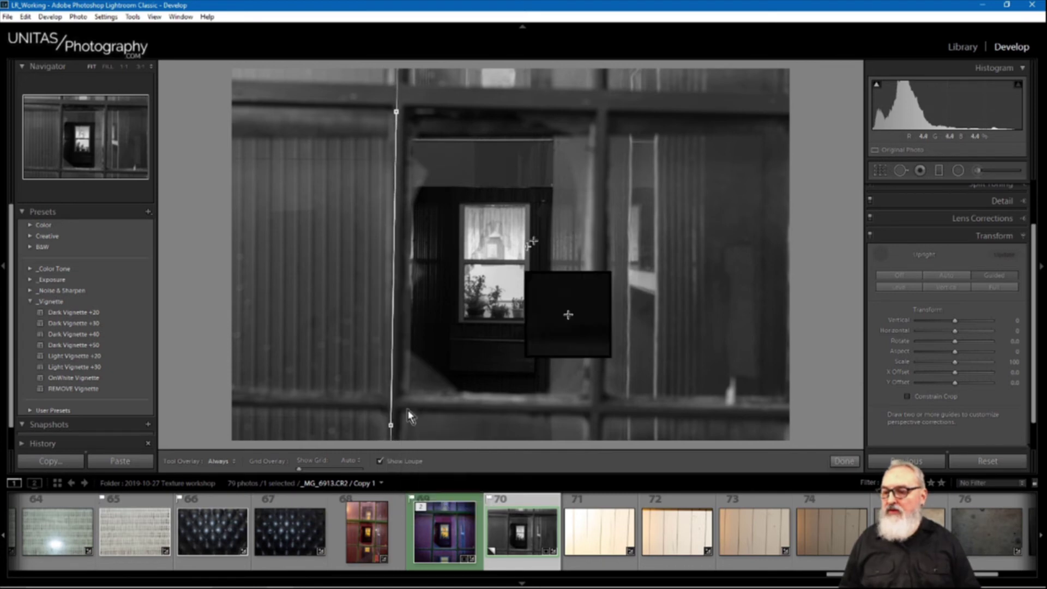
left_click_drag(602, 140, 664, 419)
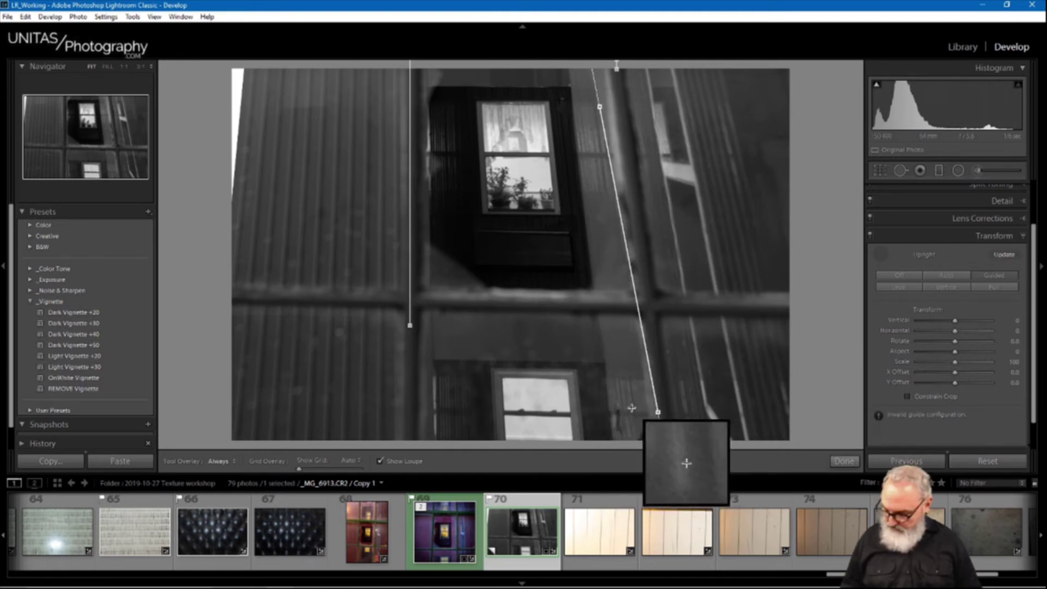
key("ctrl+z")
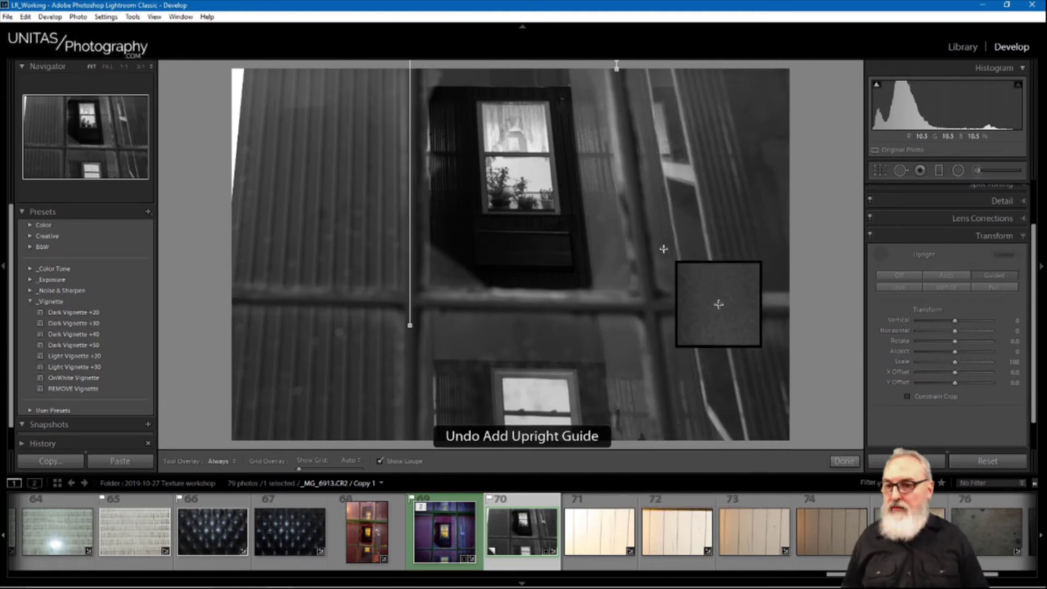
key("ctrl+z")
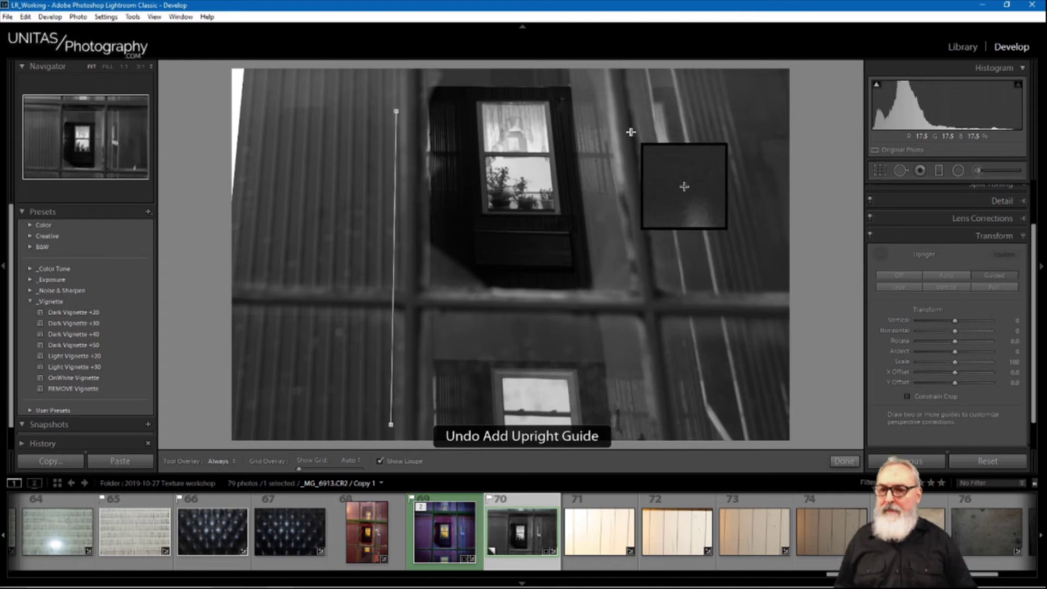
Draw the second vertical guide along the window frame's right bar and finish the perspective correction.
left_click_drag(631, 132, 610, 372)
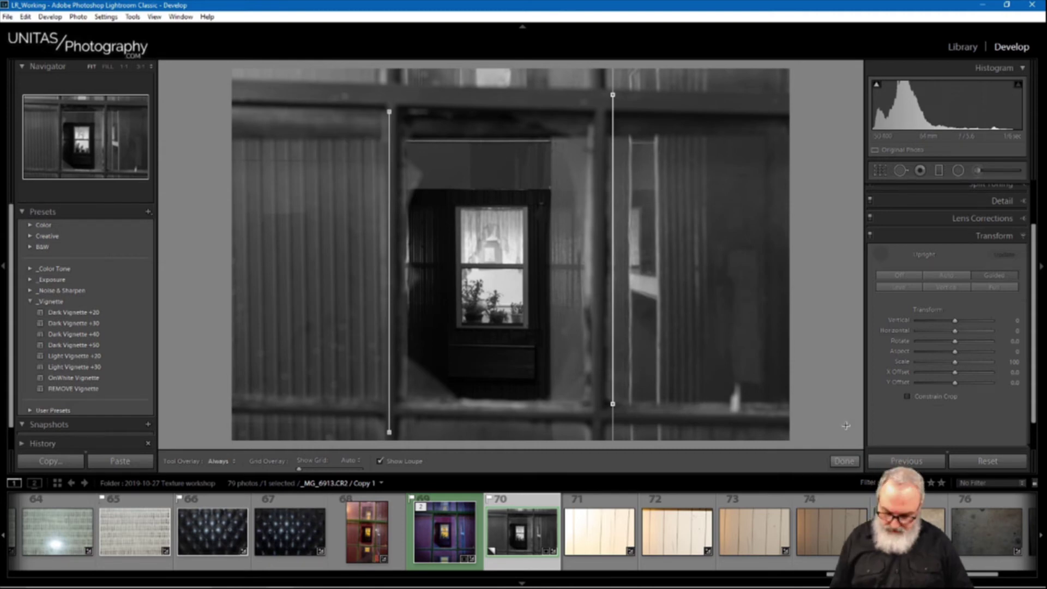
left_click(994, 235)
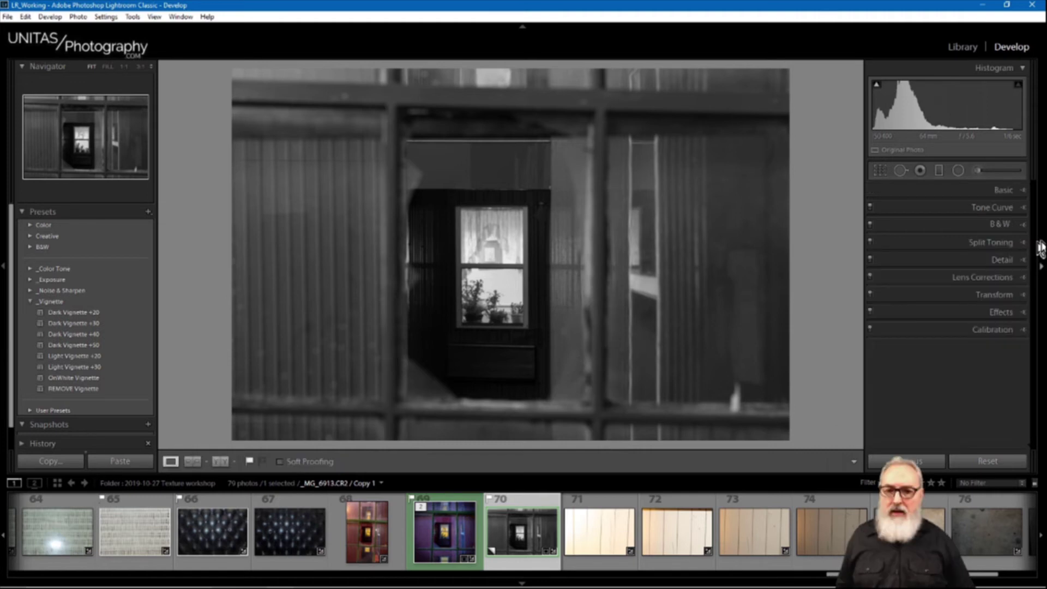
Set the black-and-white copy's exposure to +0.33, contrast to +65, highlights to -20 and shadows to +47.
left_click(964, 194)
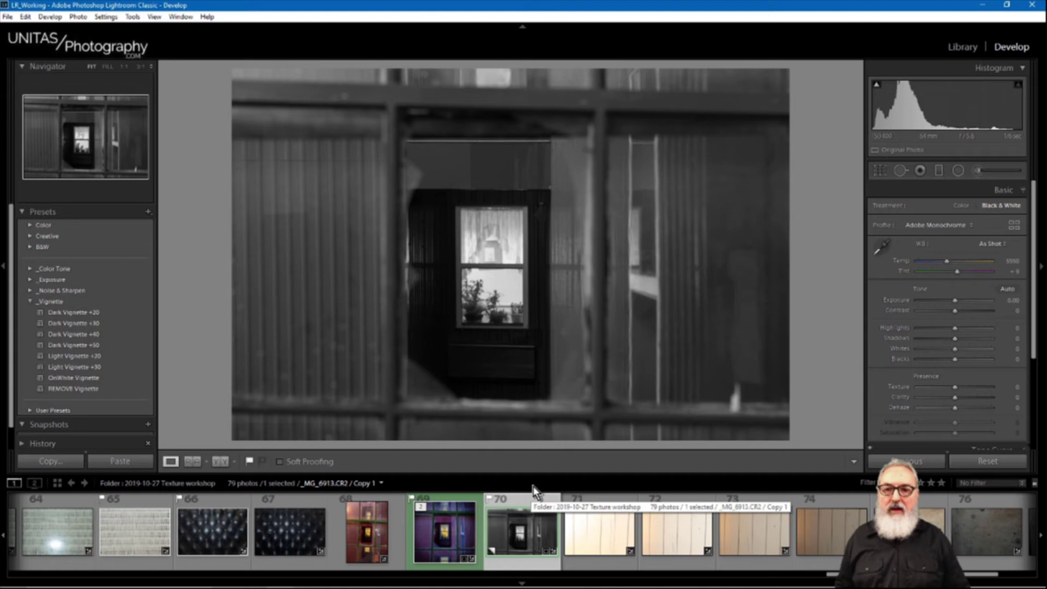
key("ctrl+shift+v")
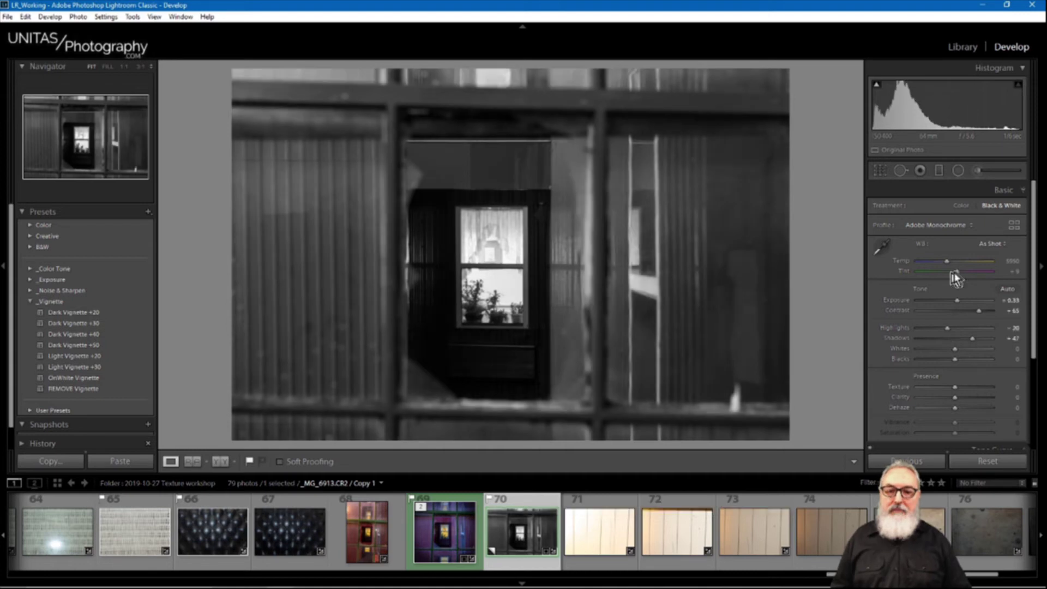
left_click(932, 191)
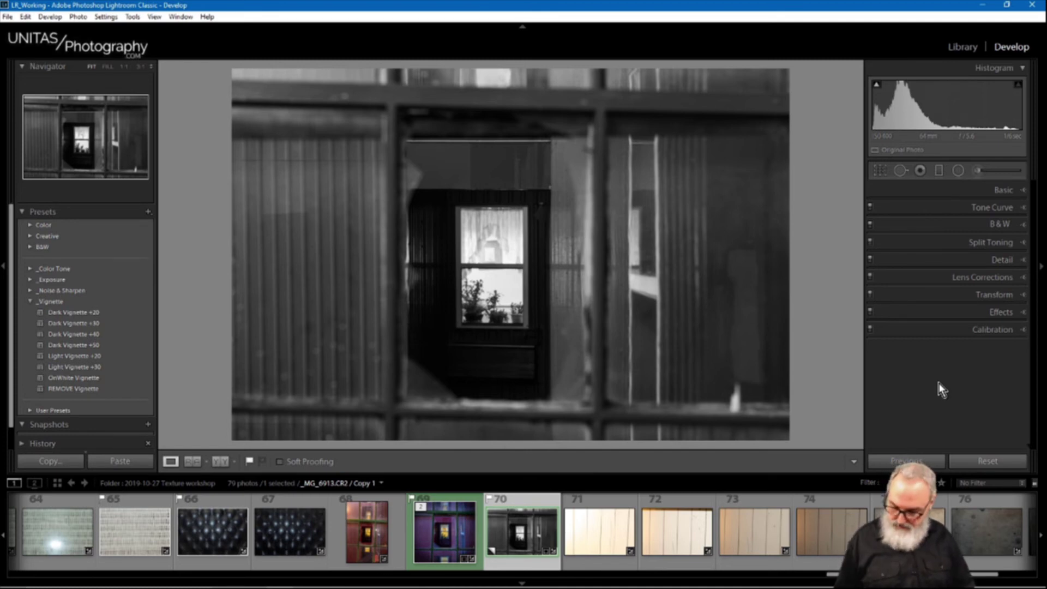
Return to the Library grid, open the 2019-10-27 Texture workshop folder for renaming, highlight "Texture workshop" in its name and save the same name.
key("g")
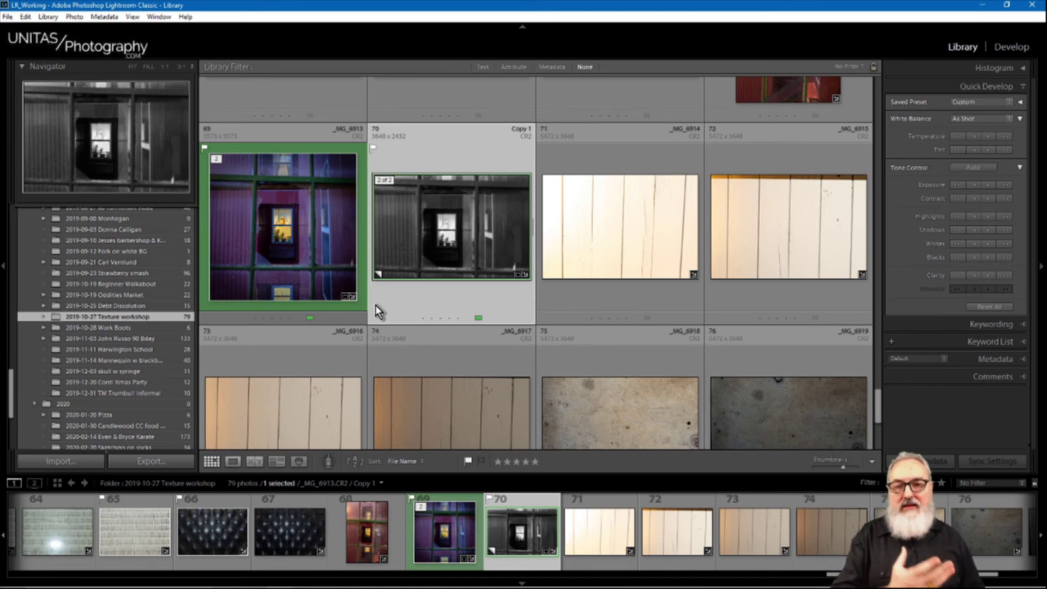
right_click(112, 323)
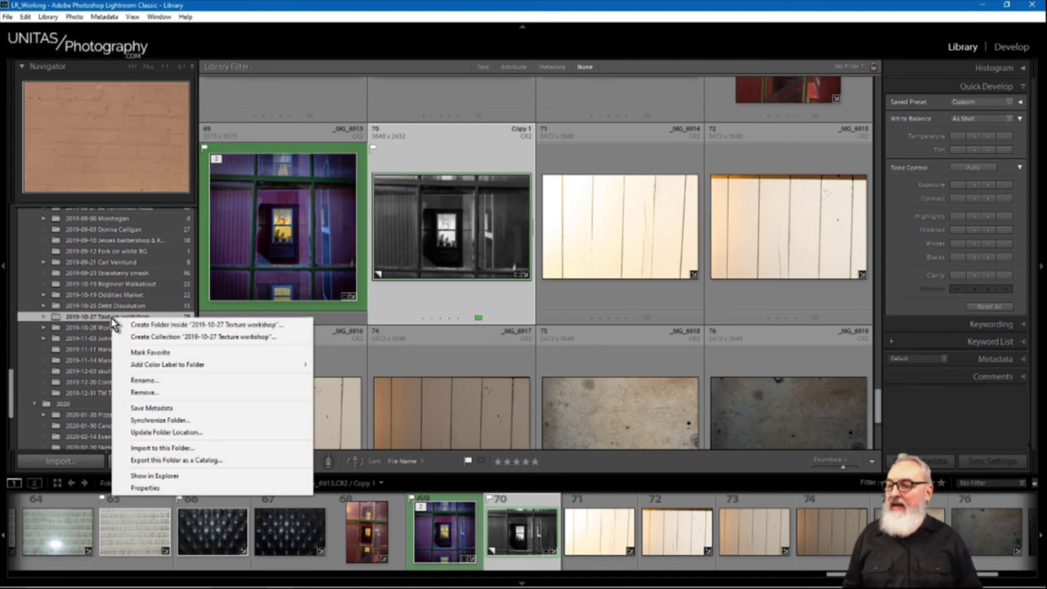
left_click(148, 382)
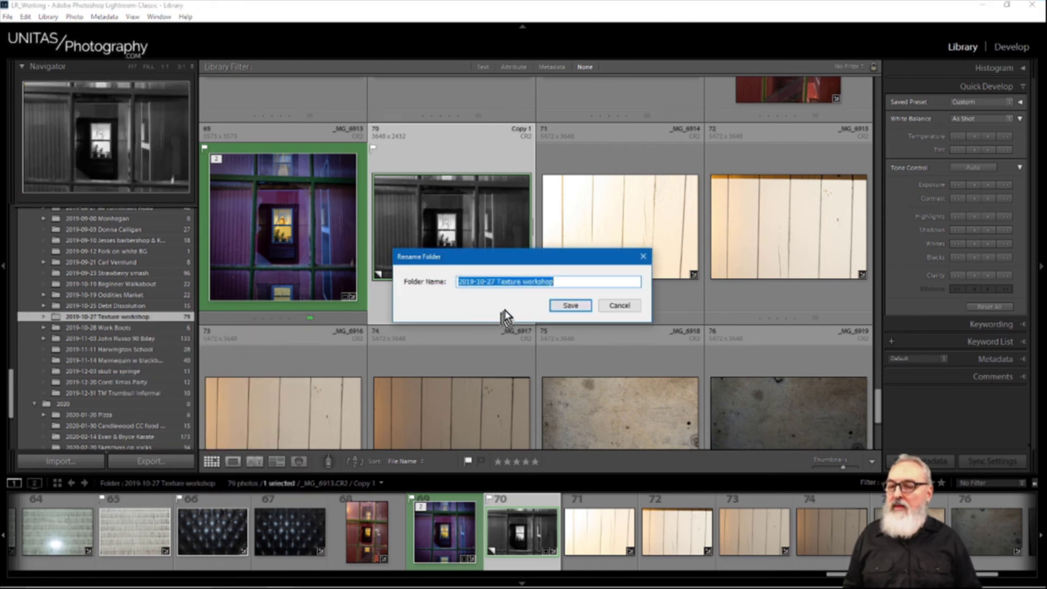
left_click_drag(497, 281, 588, 283)
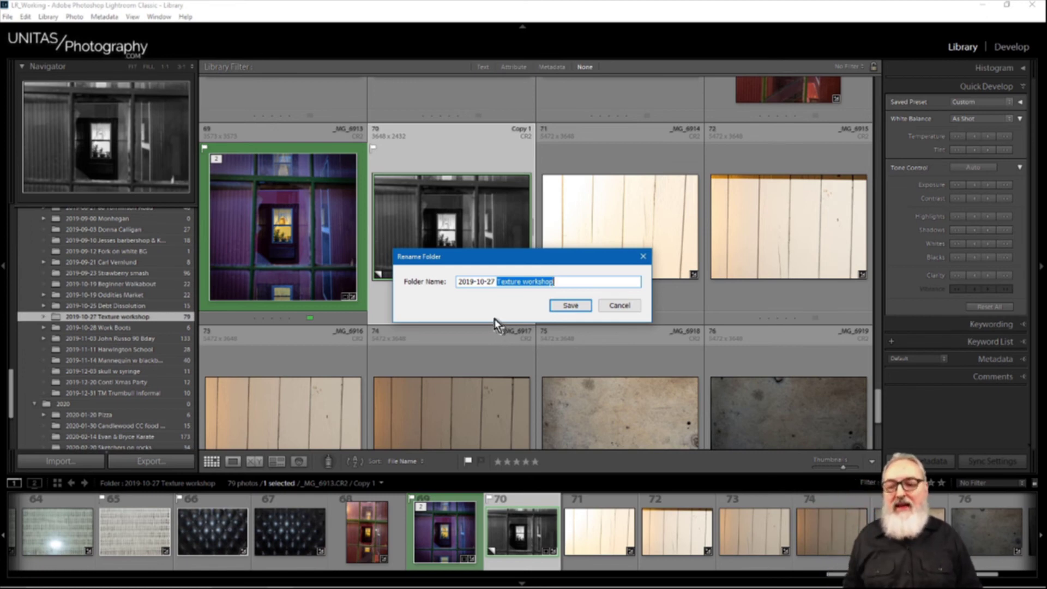
left_click(571, 306)
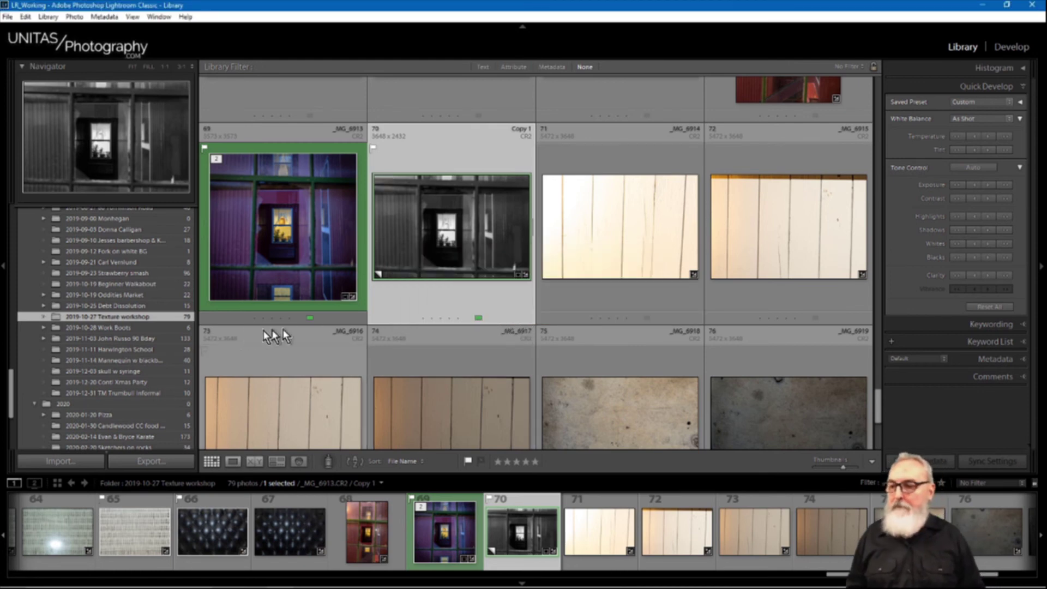
Browse the folder list past the 2020 shoots to the Clients, Excalibur and Family & friends folders.
left_click_drag(11, 377, 6, 413)
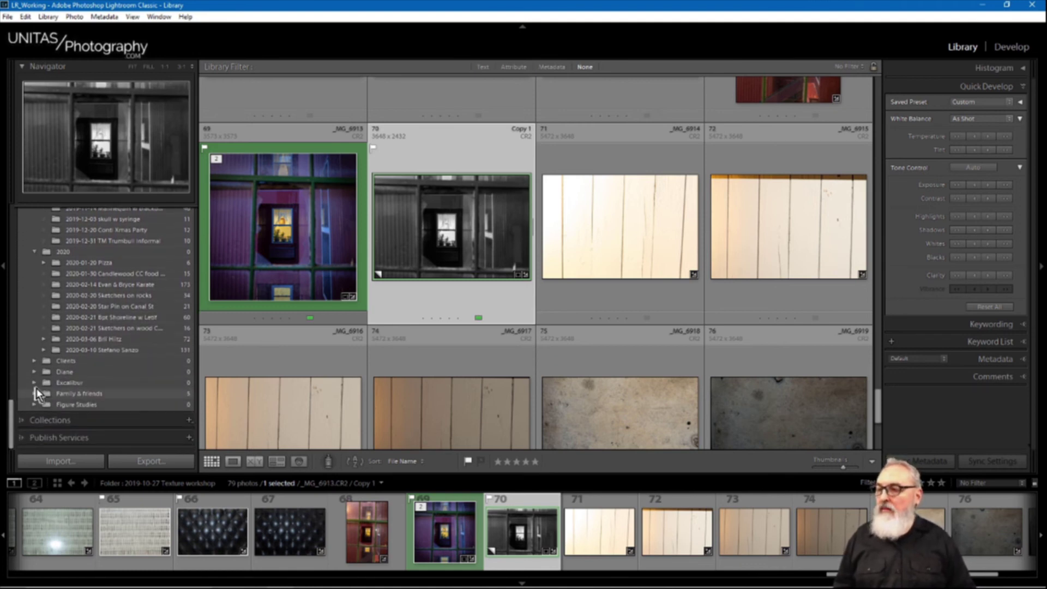